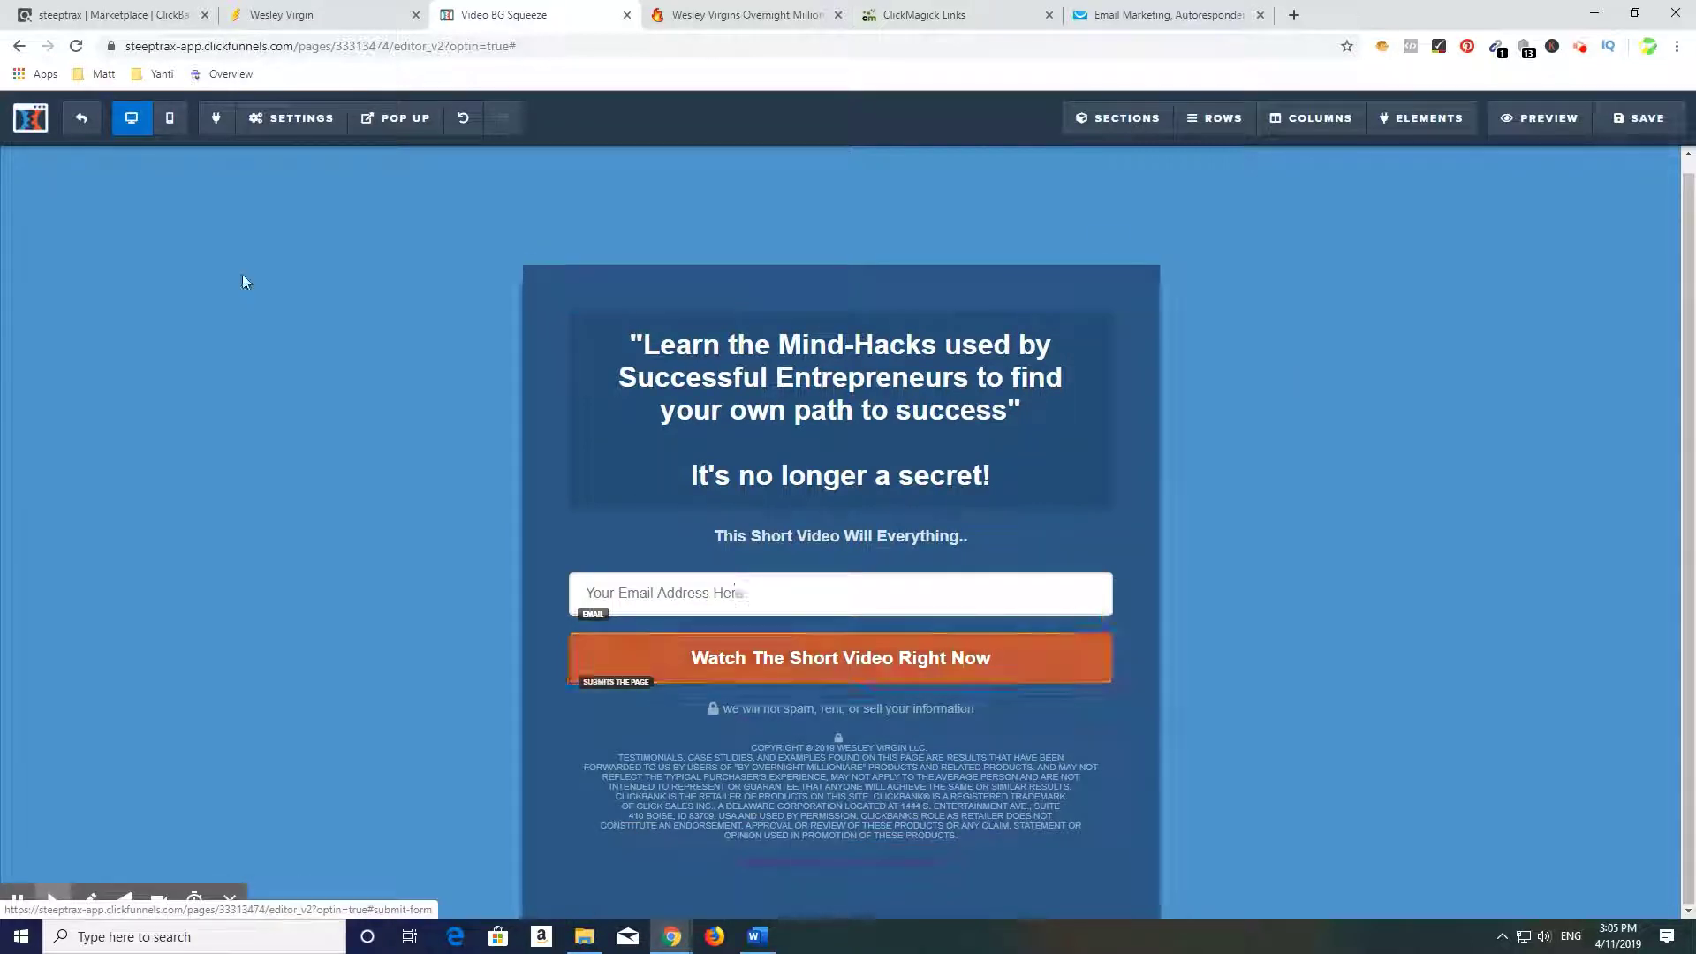
Switch to GetResponse and start a day 0 autoresponder assigned to the oz_overnight_millionaire list
click(1131, 15)
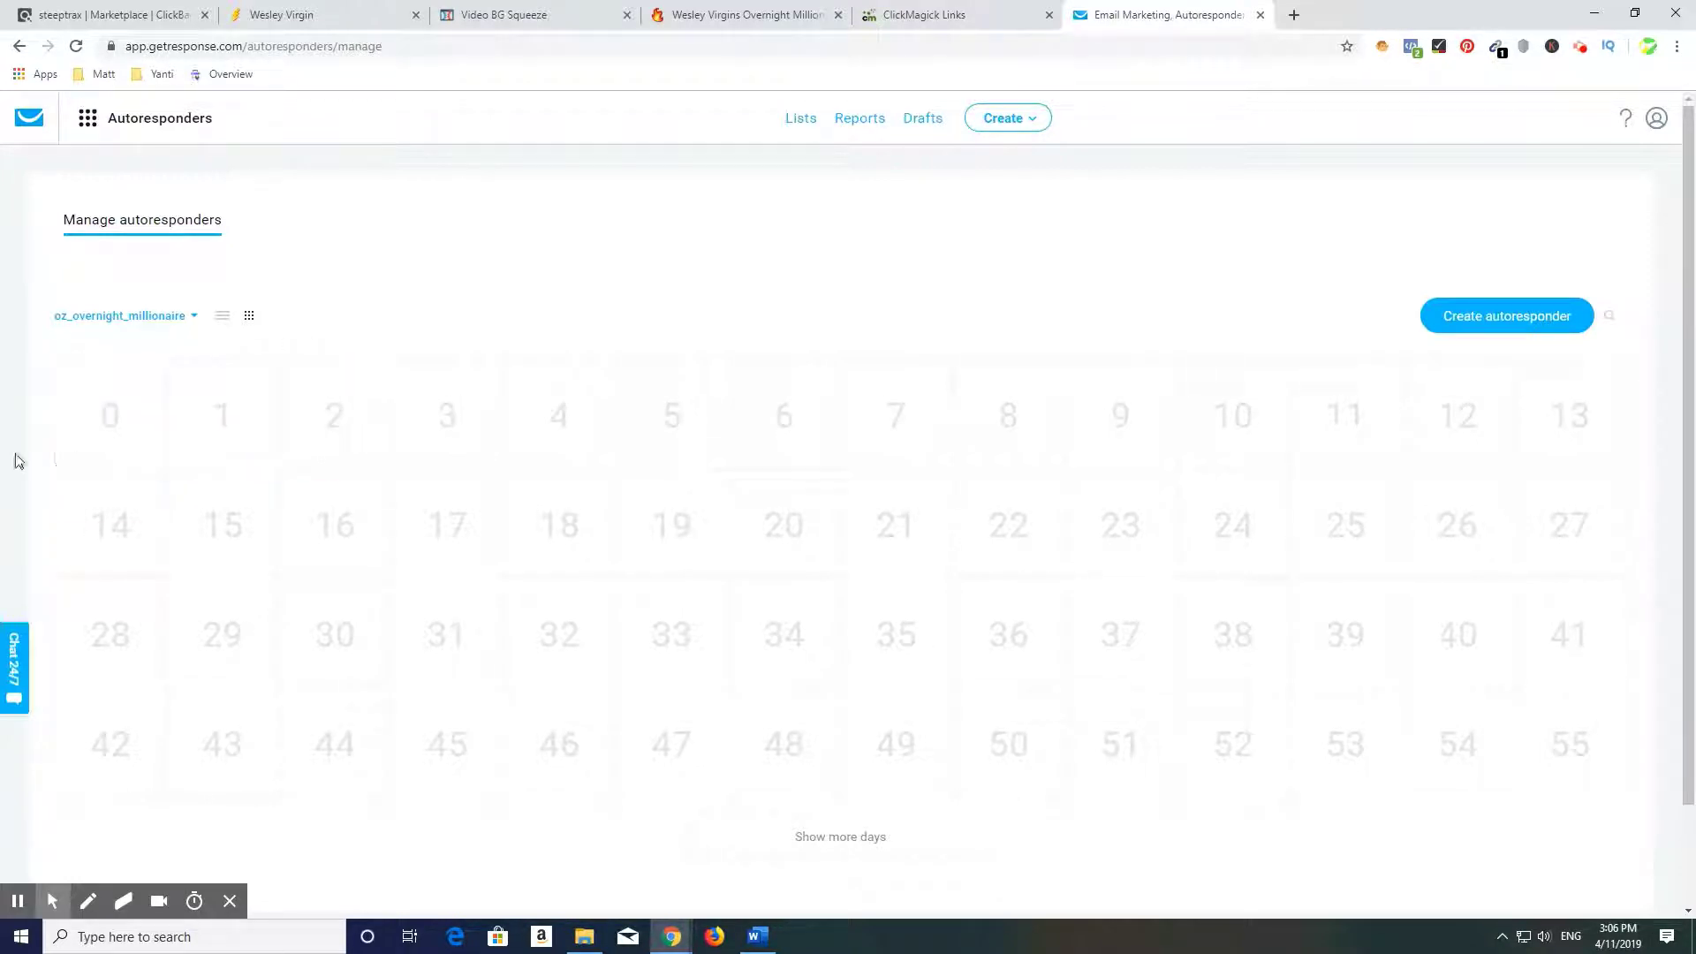
click(103, 424)
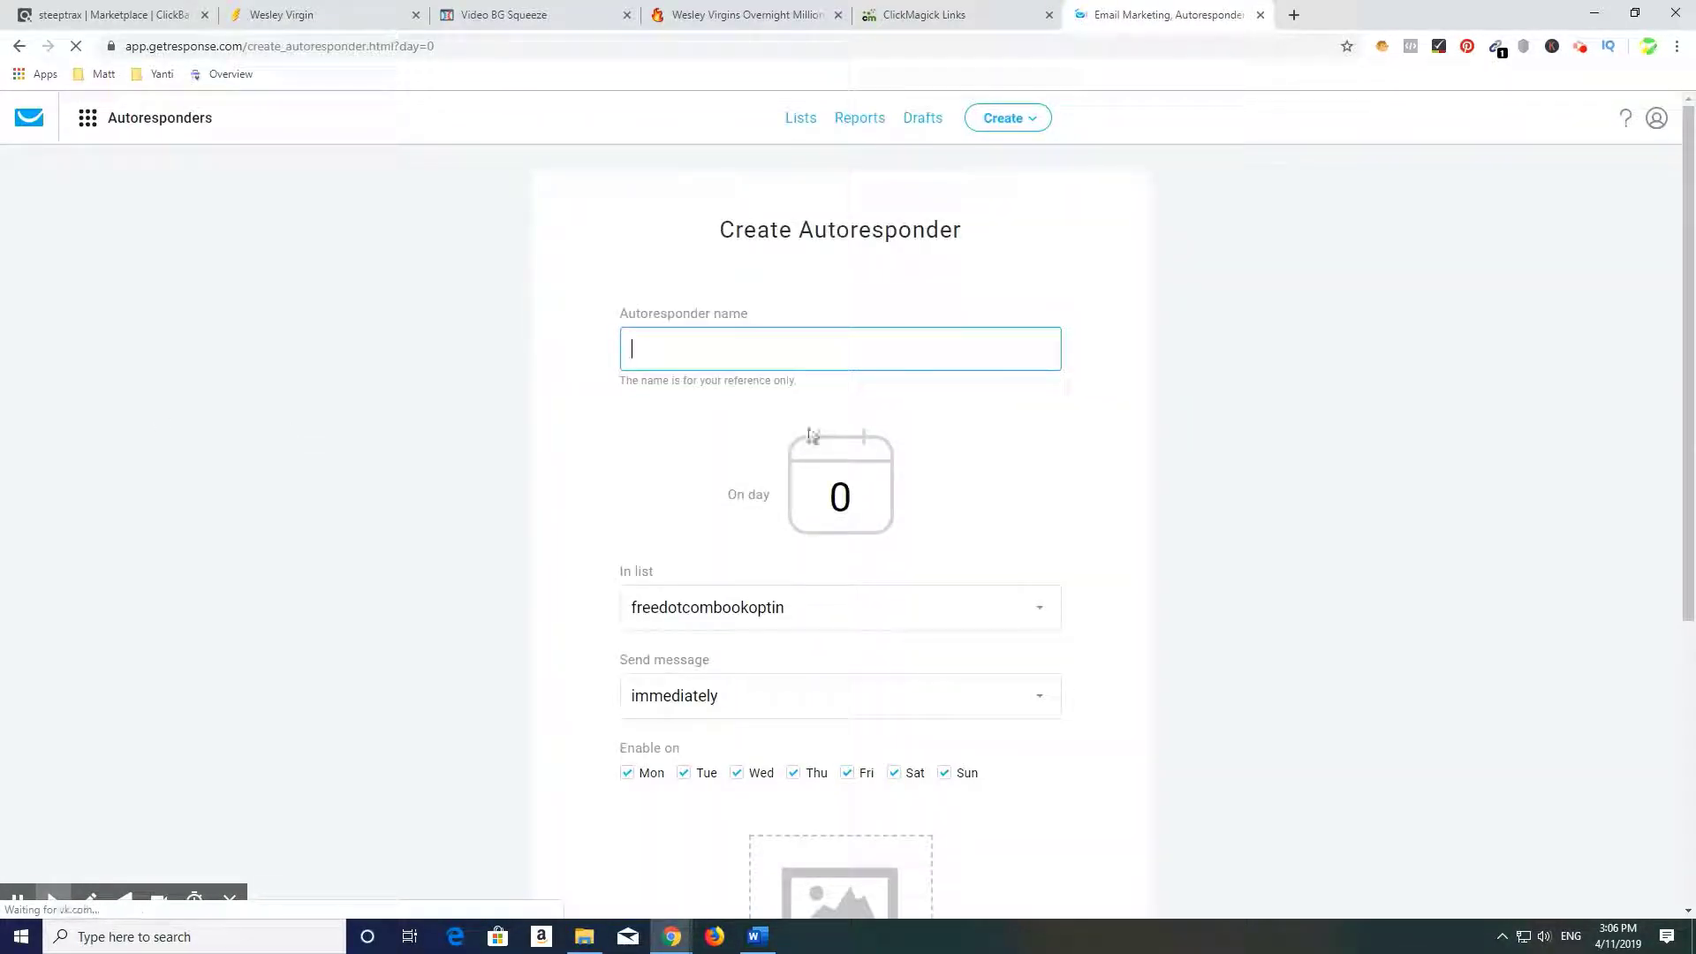
click(1043, 611)
scroll(989, 666, down, 4)
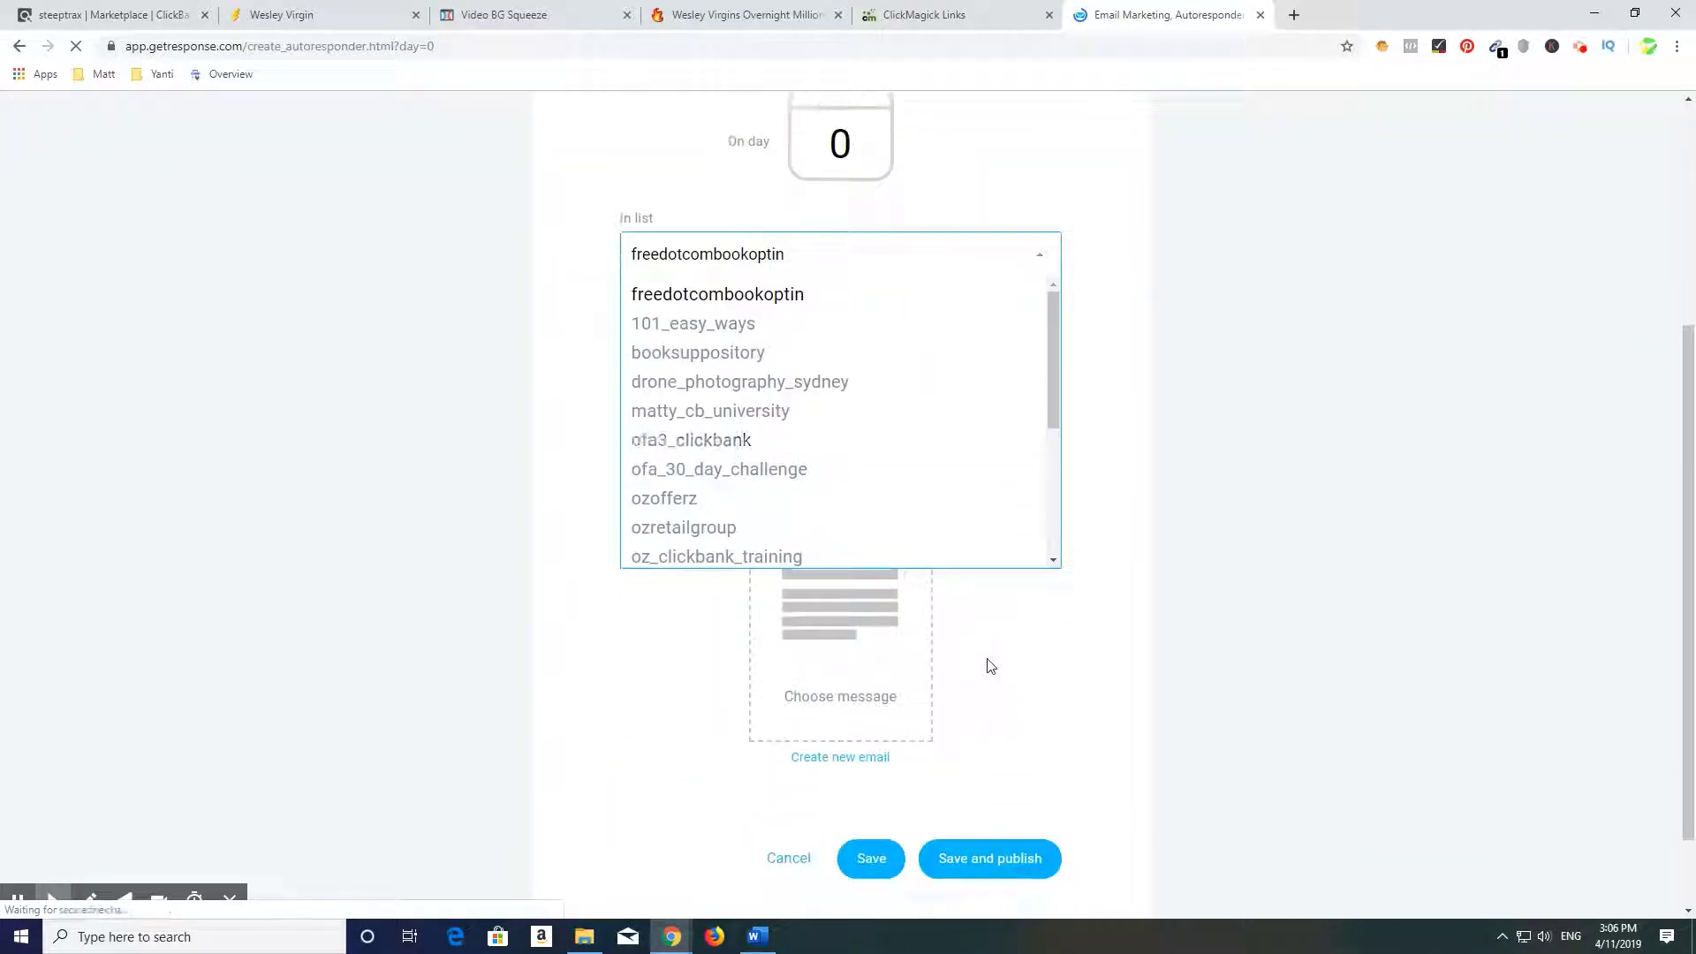
drag(1058, 389, 1061, 482)
click(706, 398)
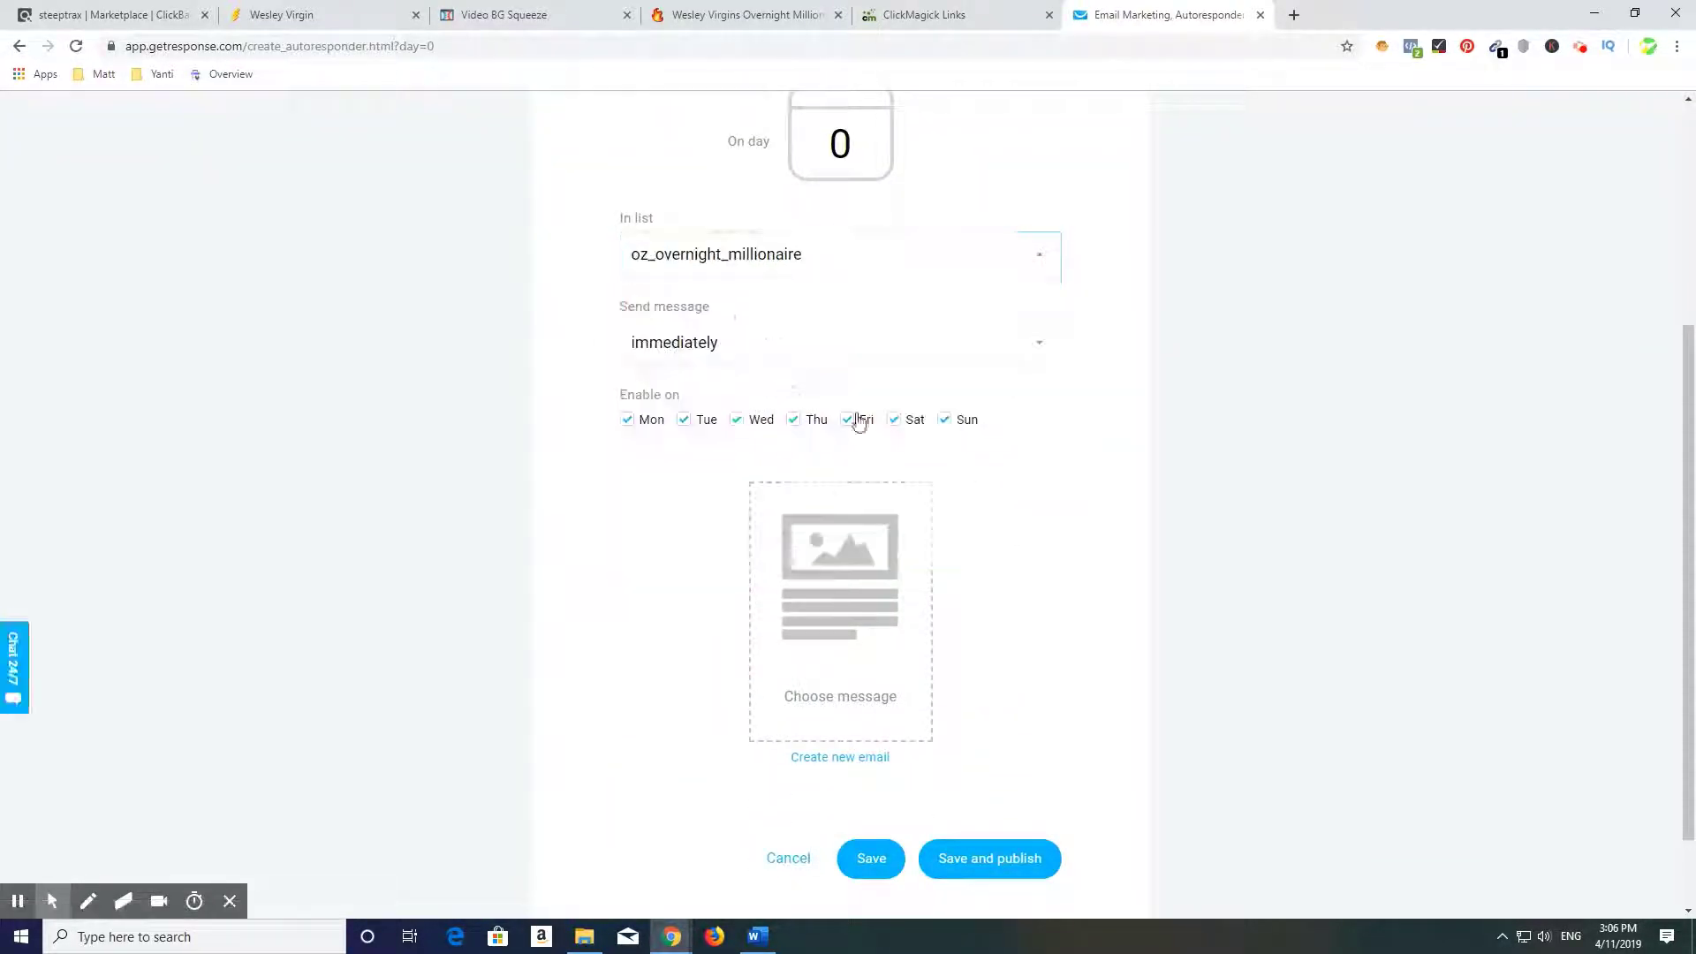
Create a new email for the autoresponder and name the message "Overnight millionaire Signup"
scroll(1086, 591, down, 1)
click(814, 670)
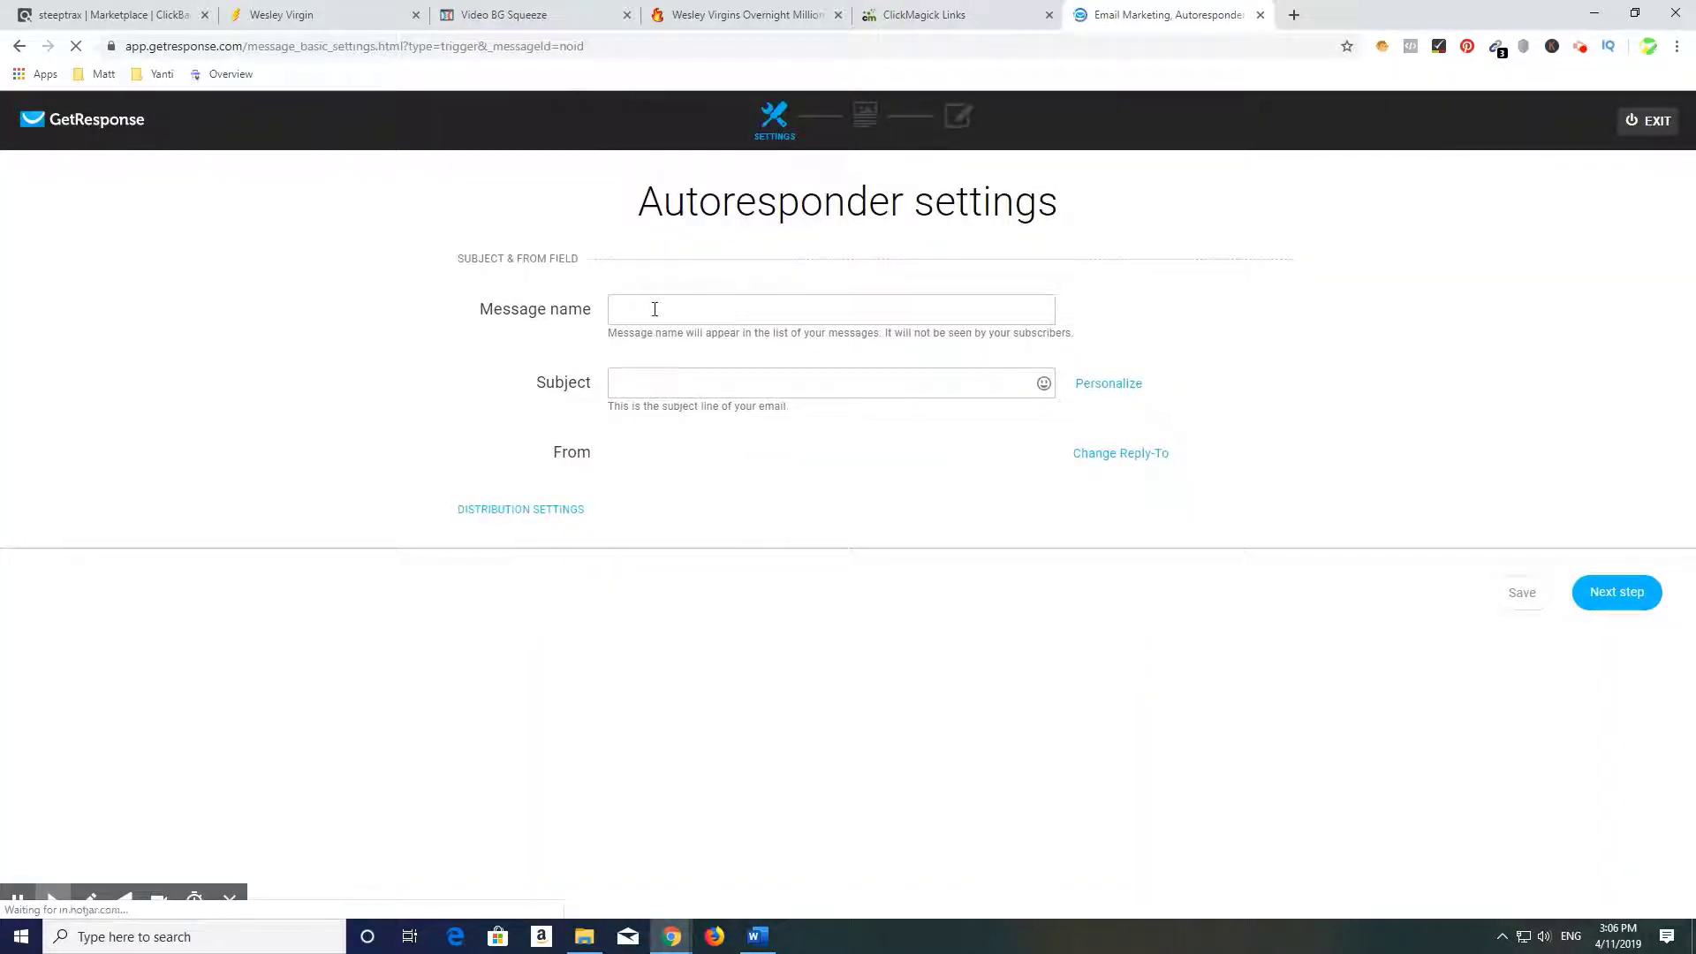
click(723, 310)
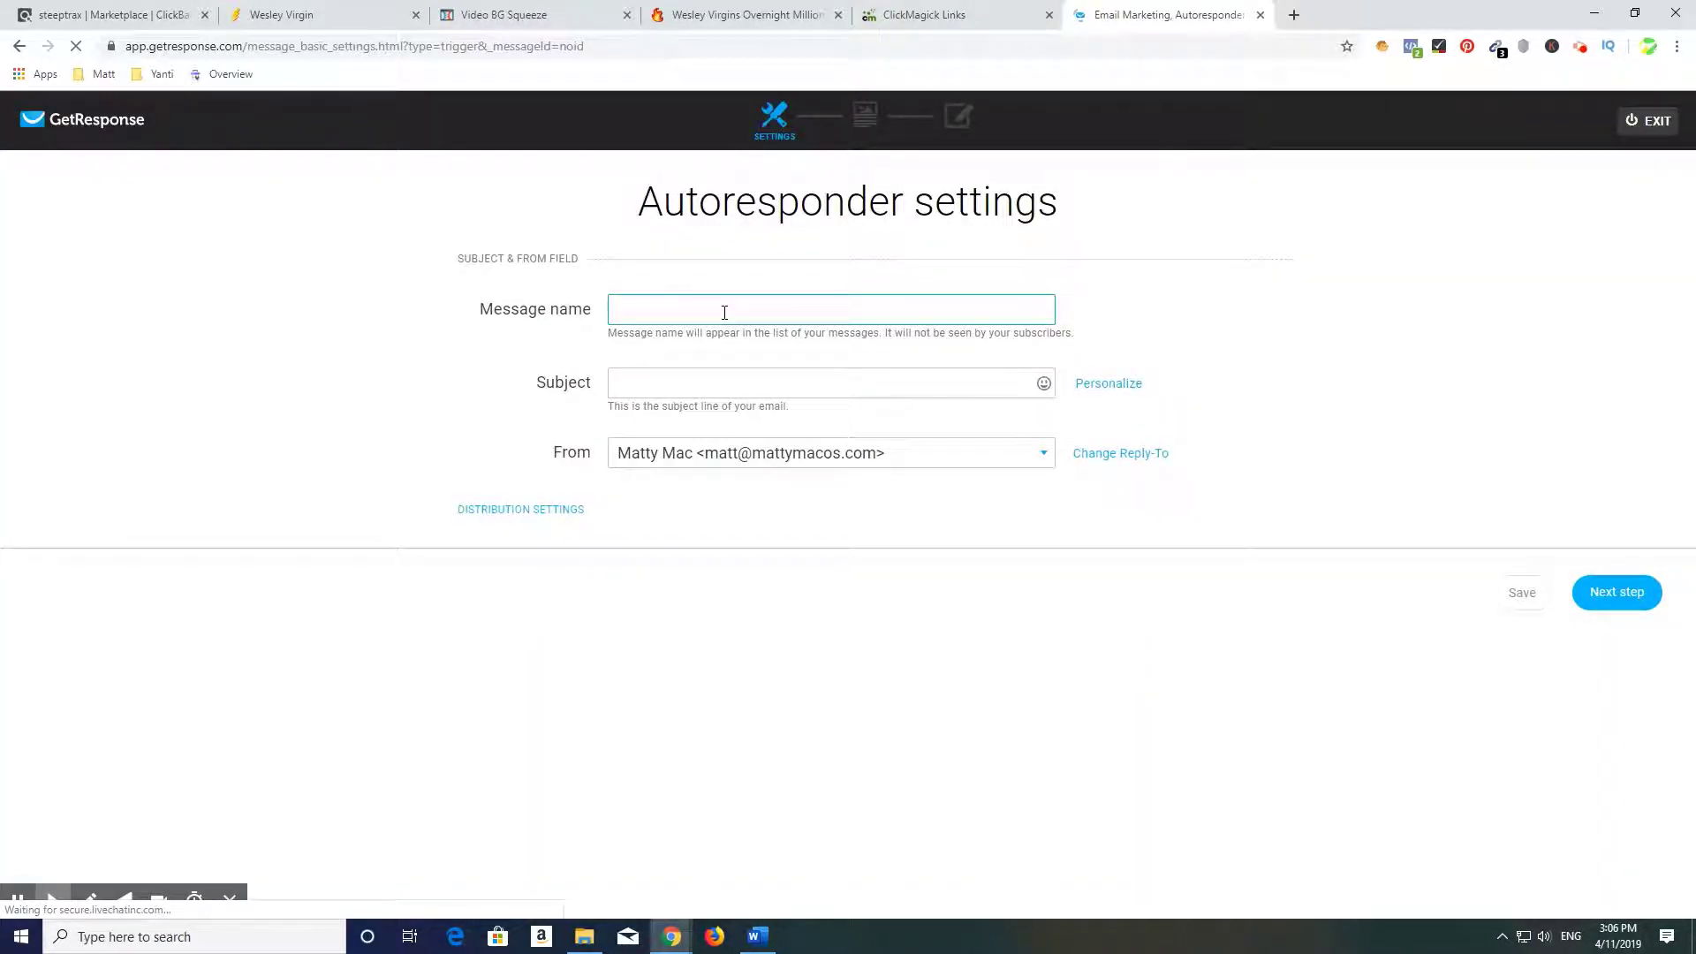
text(Overnight)
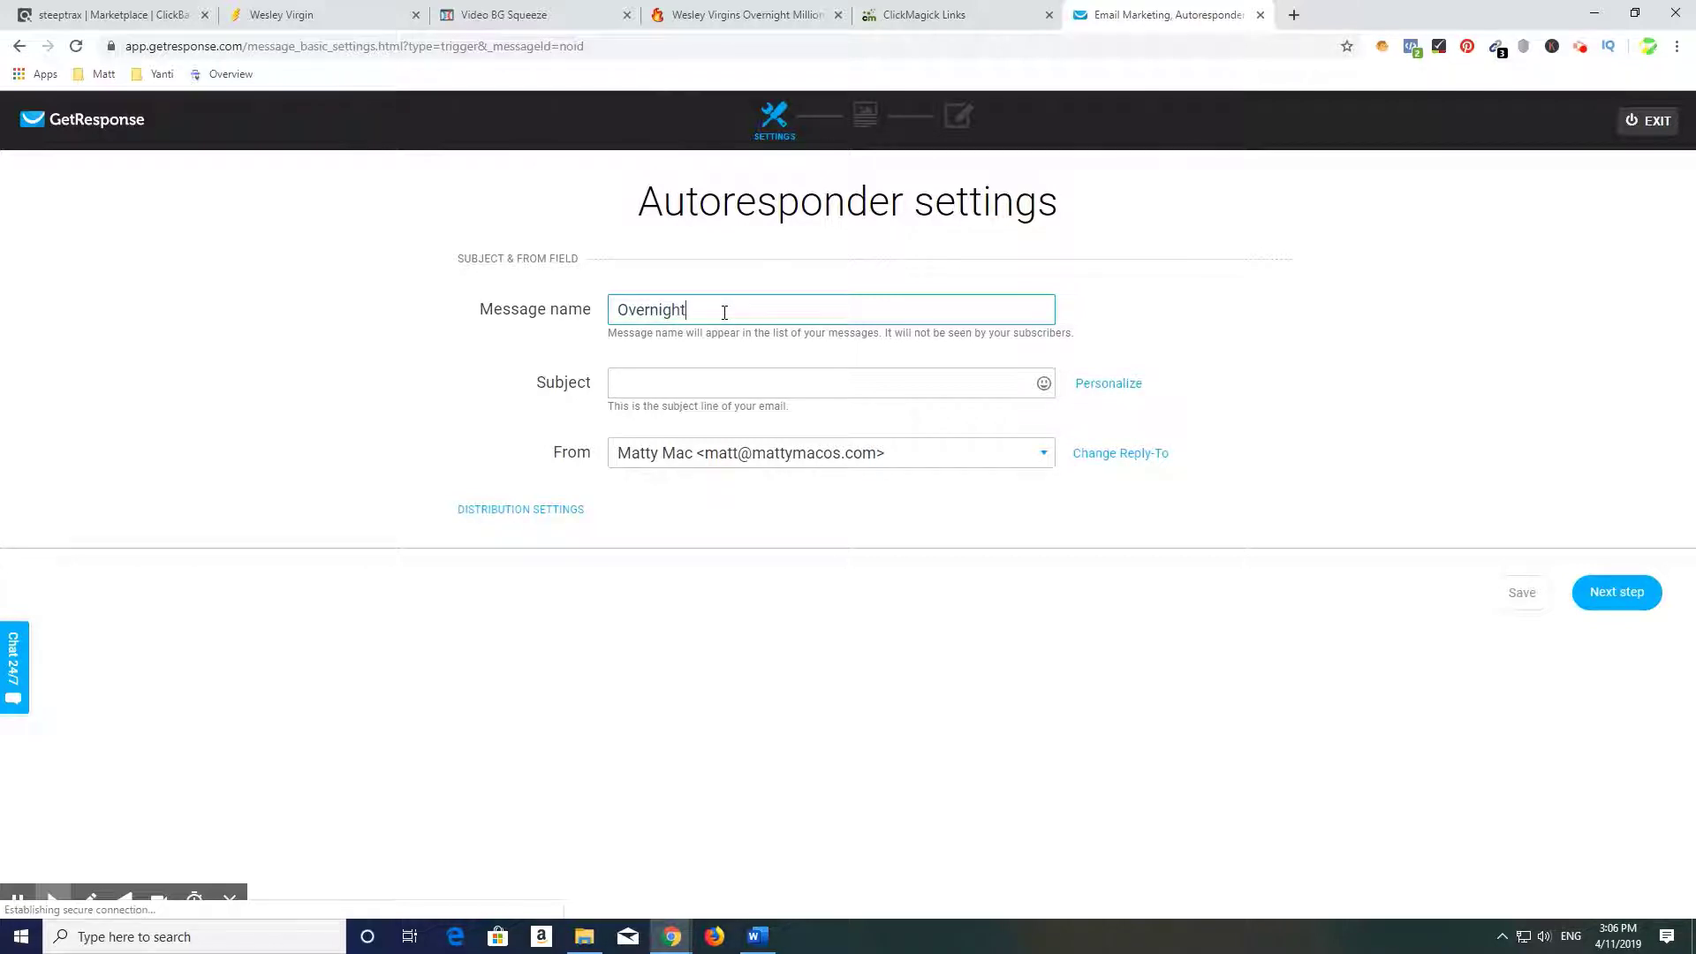
text( millionaire Signup)
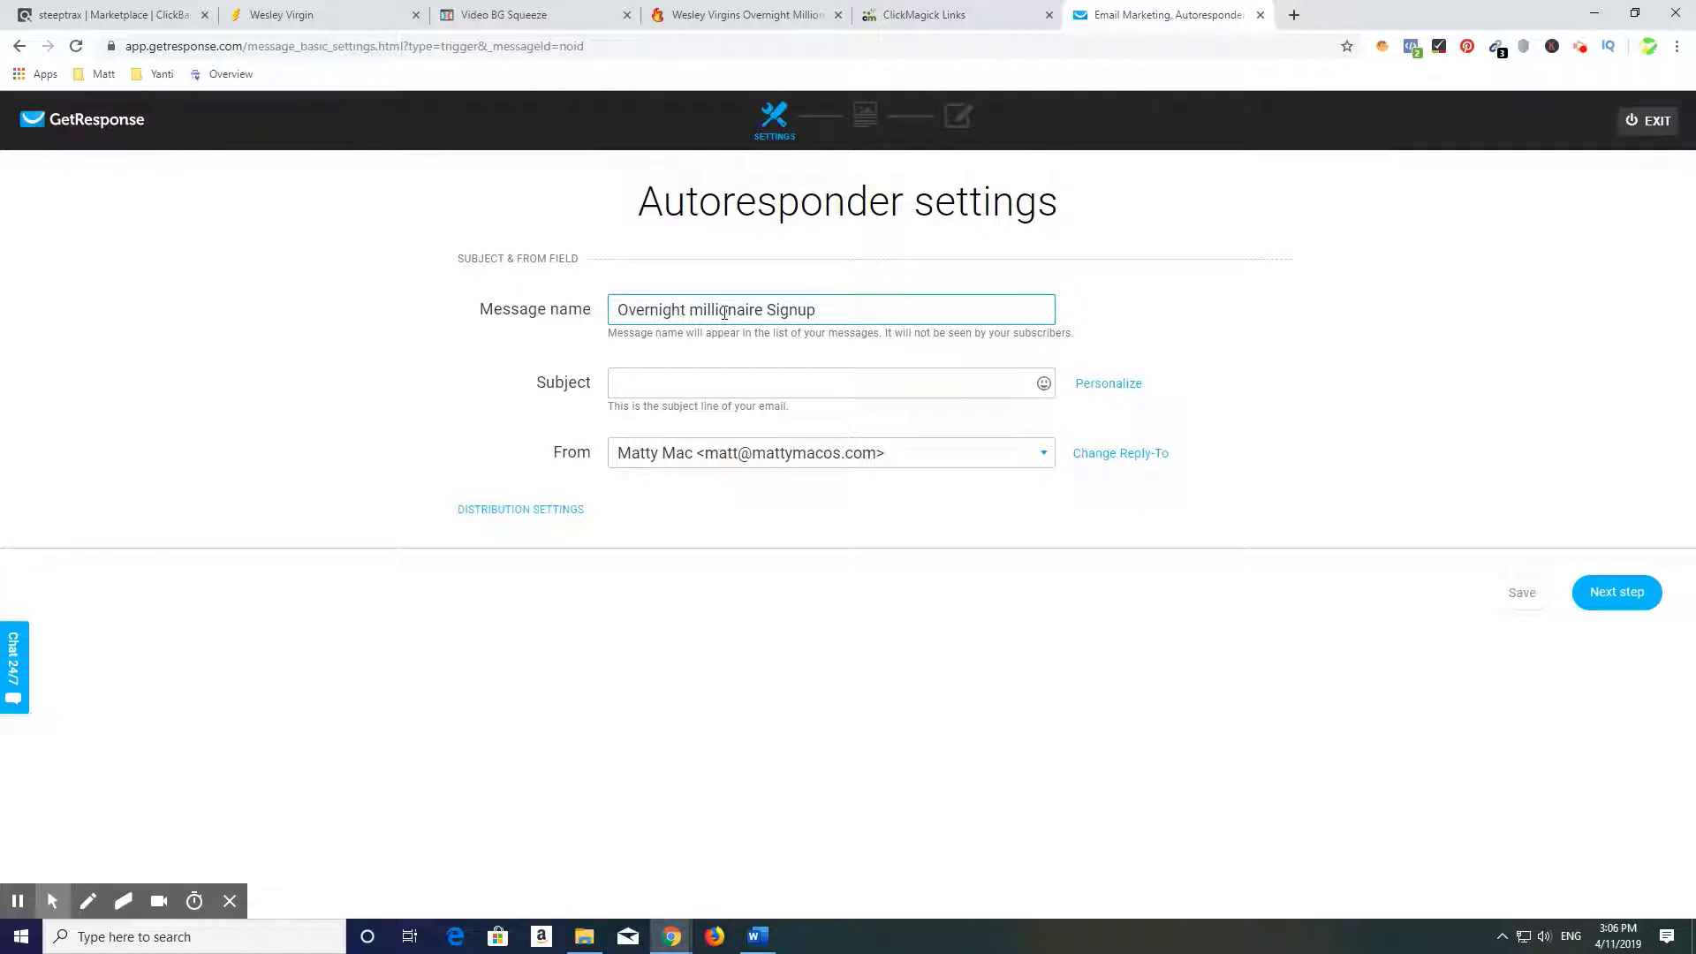
Enter the email subject "Thanks for your interest in The Overnight Millionaire Mind Hacks Series.."
click(693, 386)
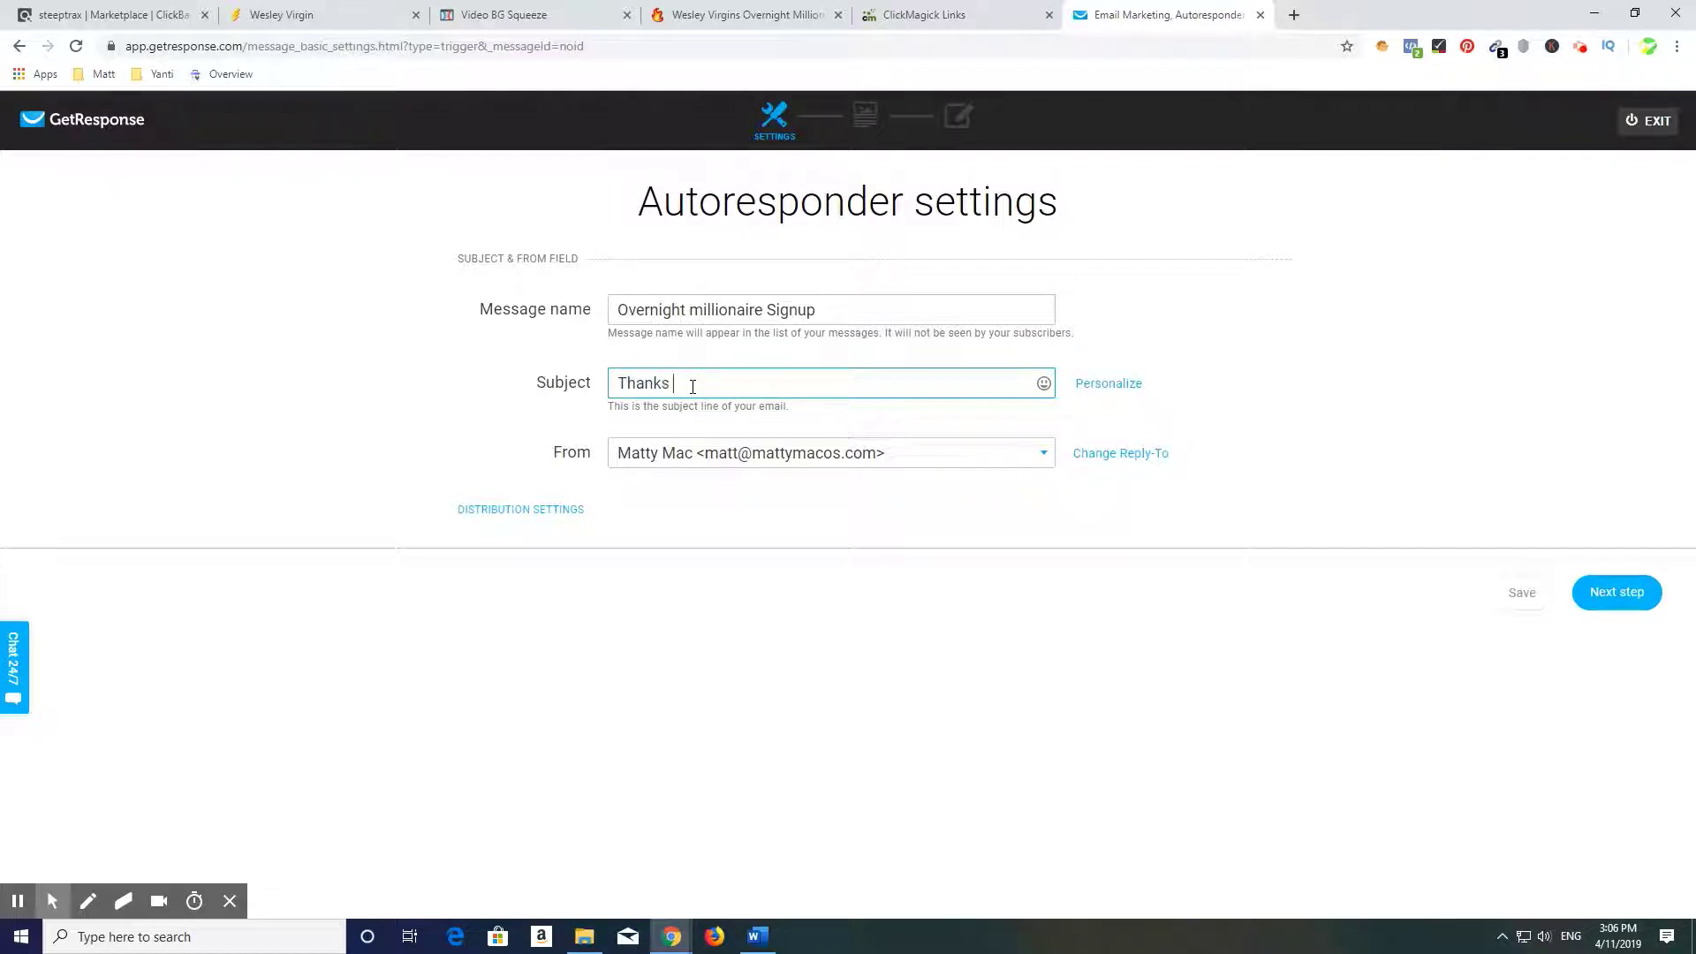
text(Thanks for your interest in The Over)
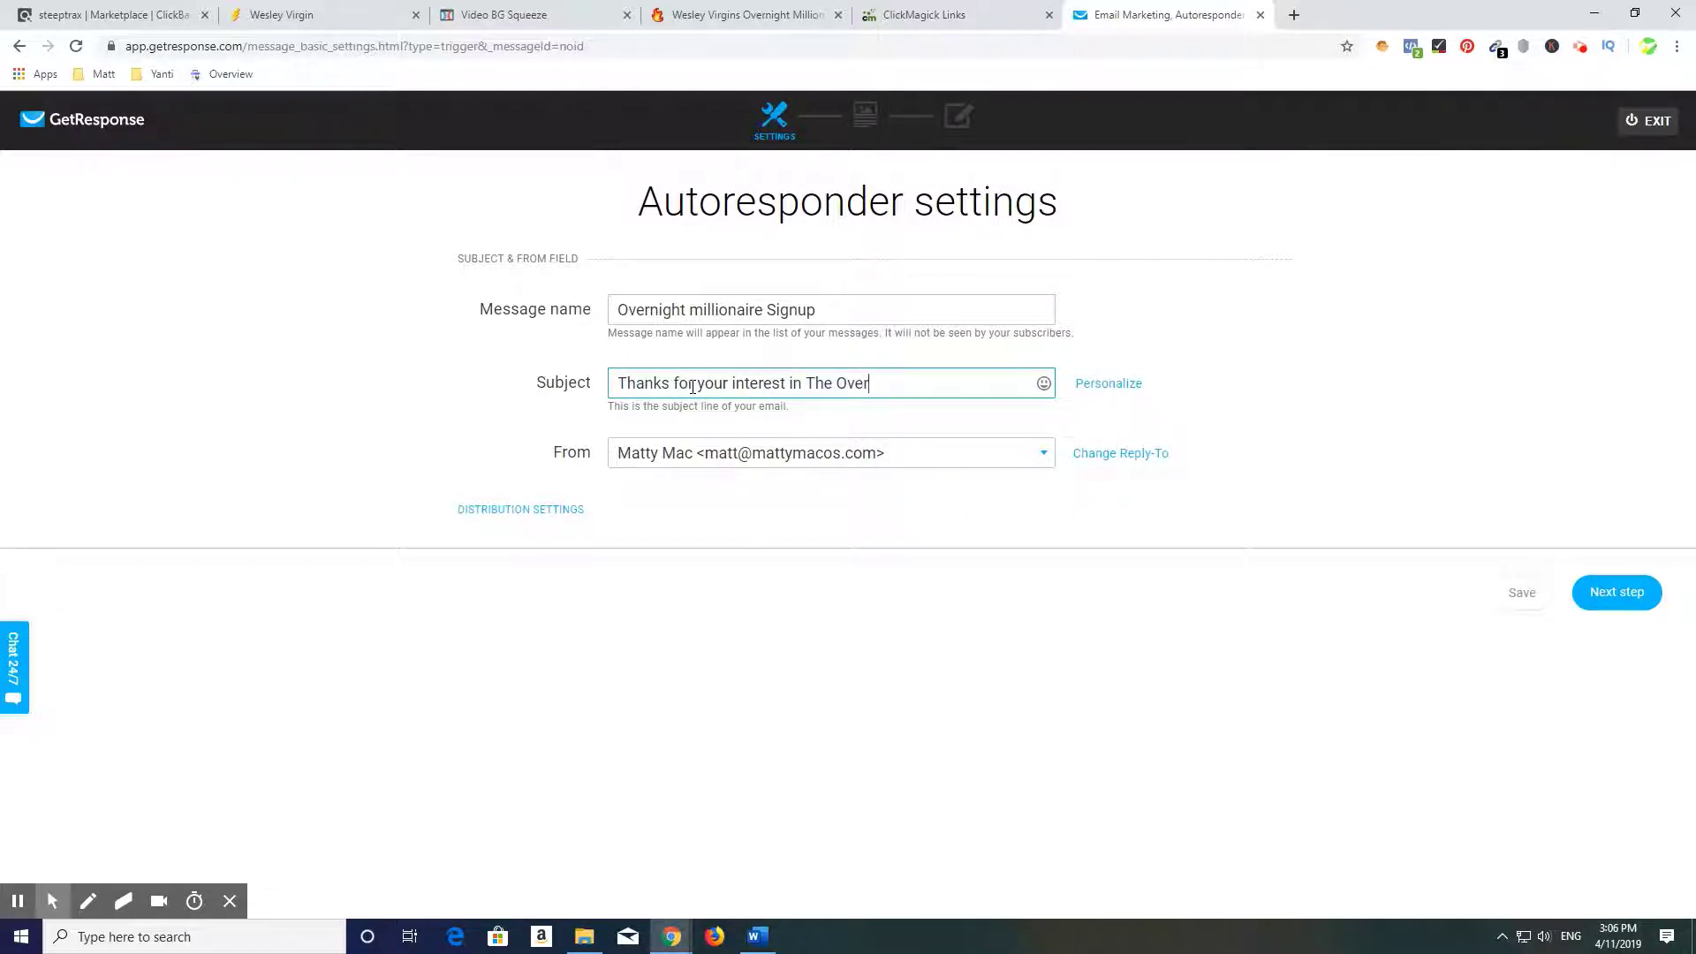
text(ght Millionaire Mind Hack)
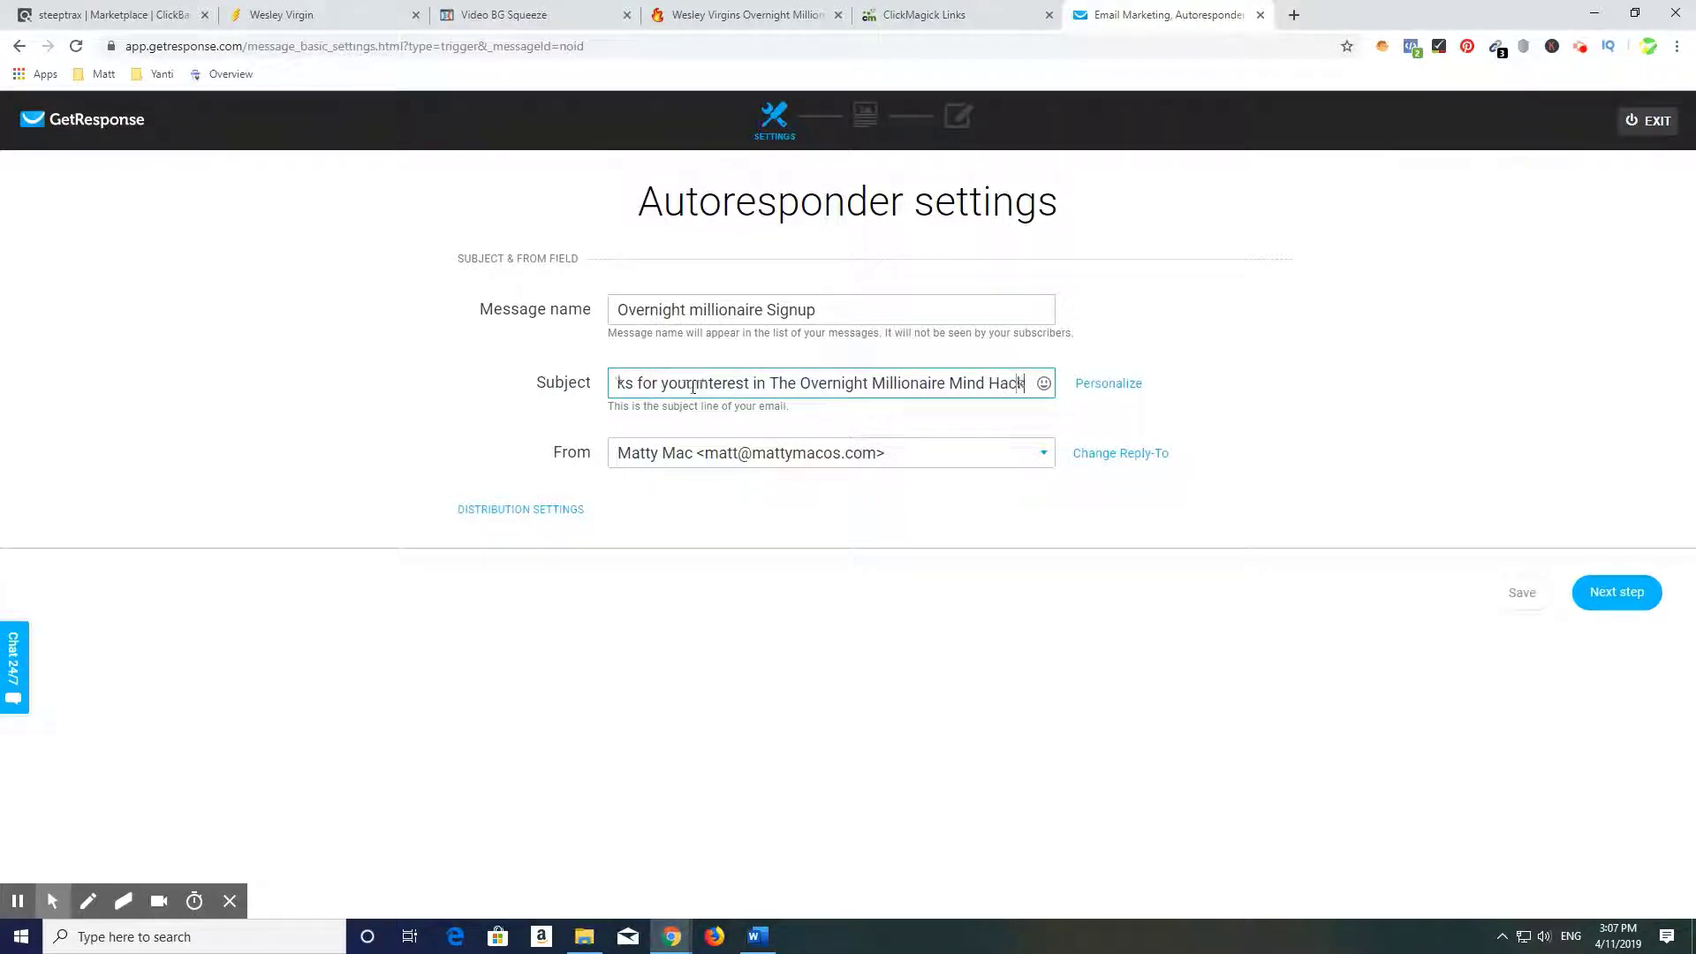
text(s Series)
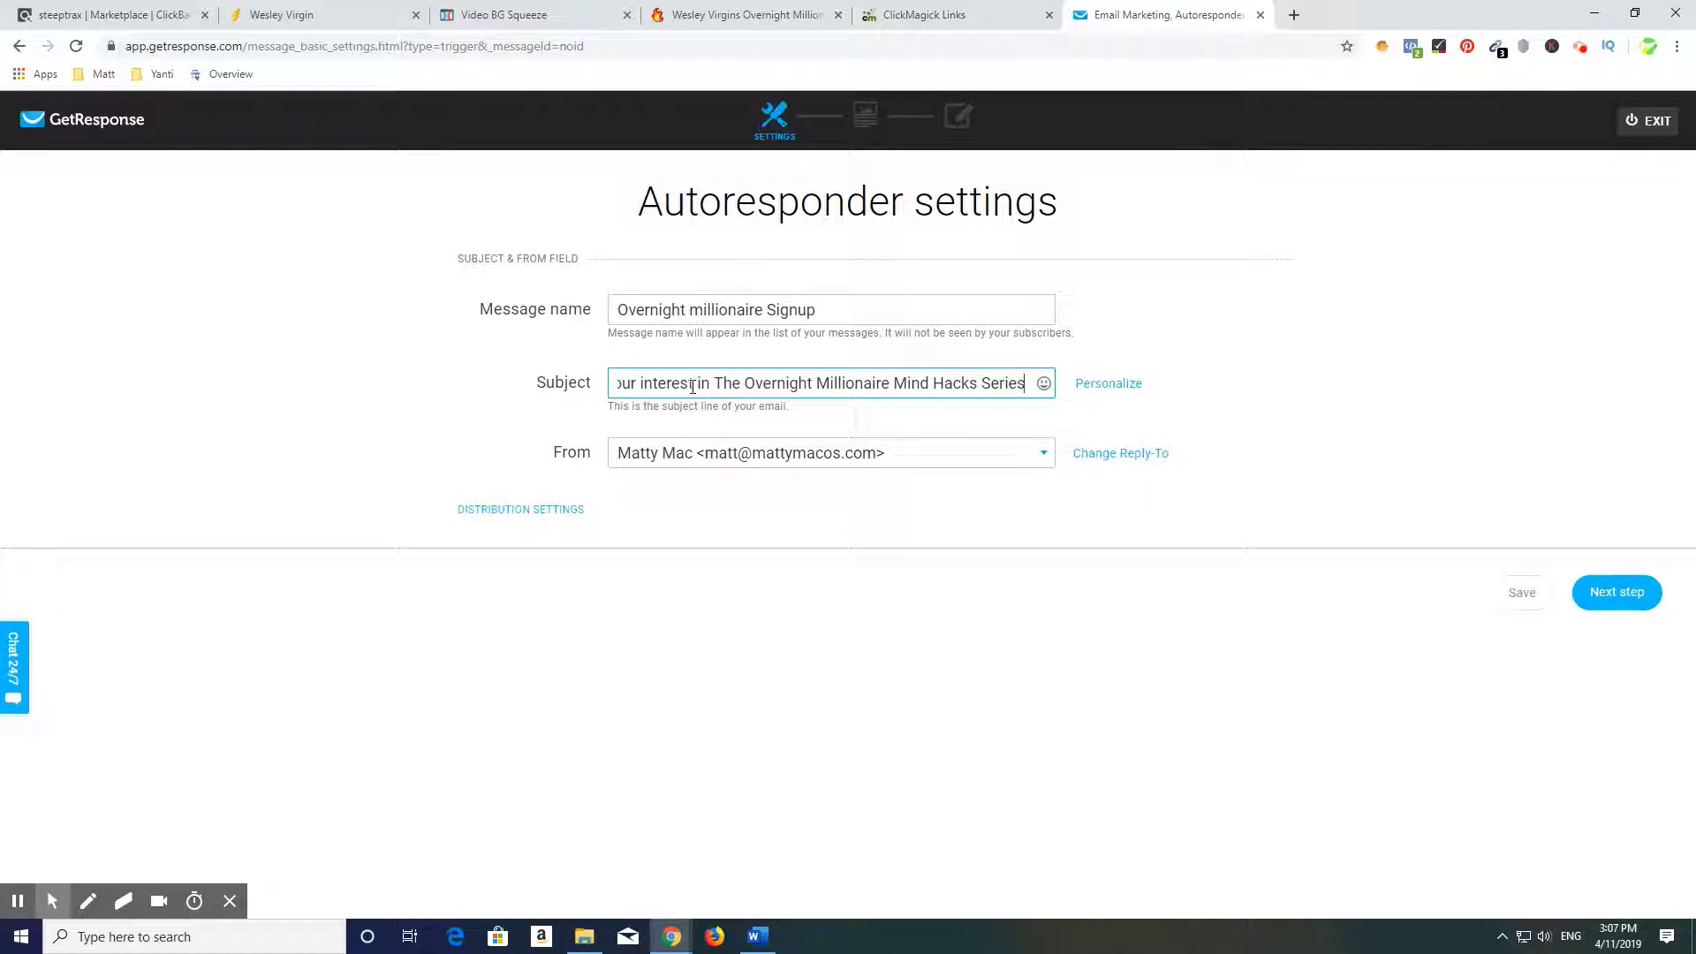
text(:)
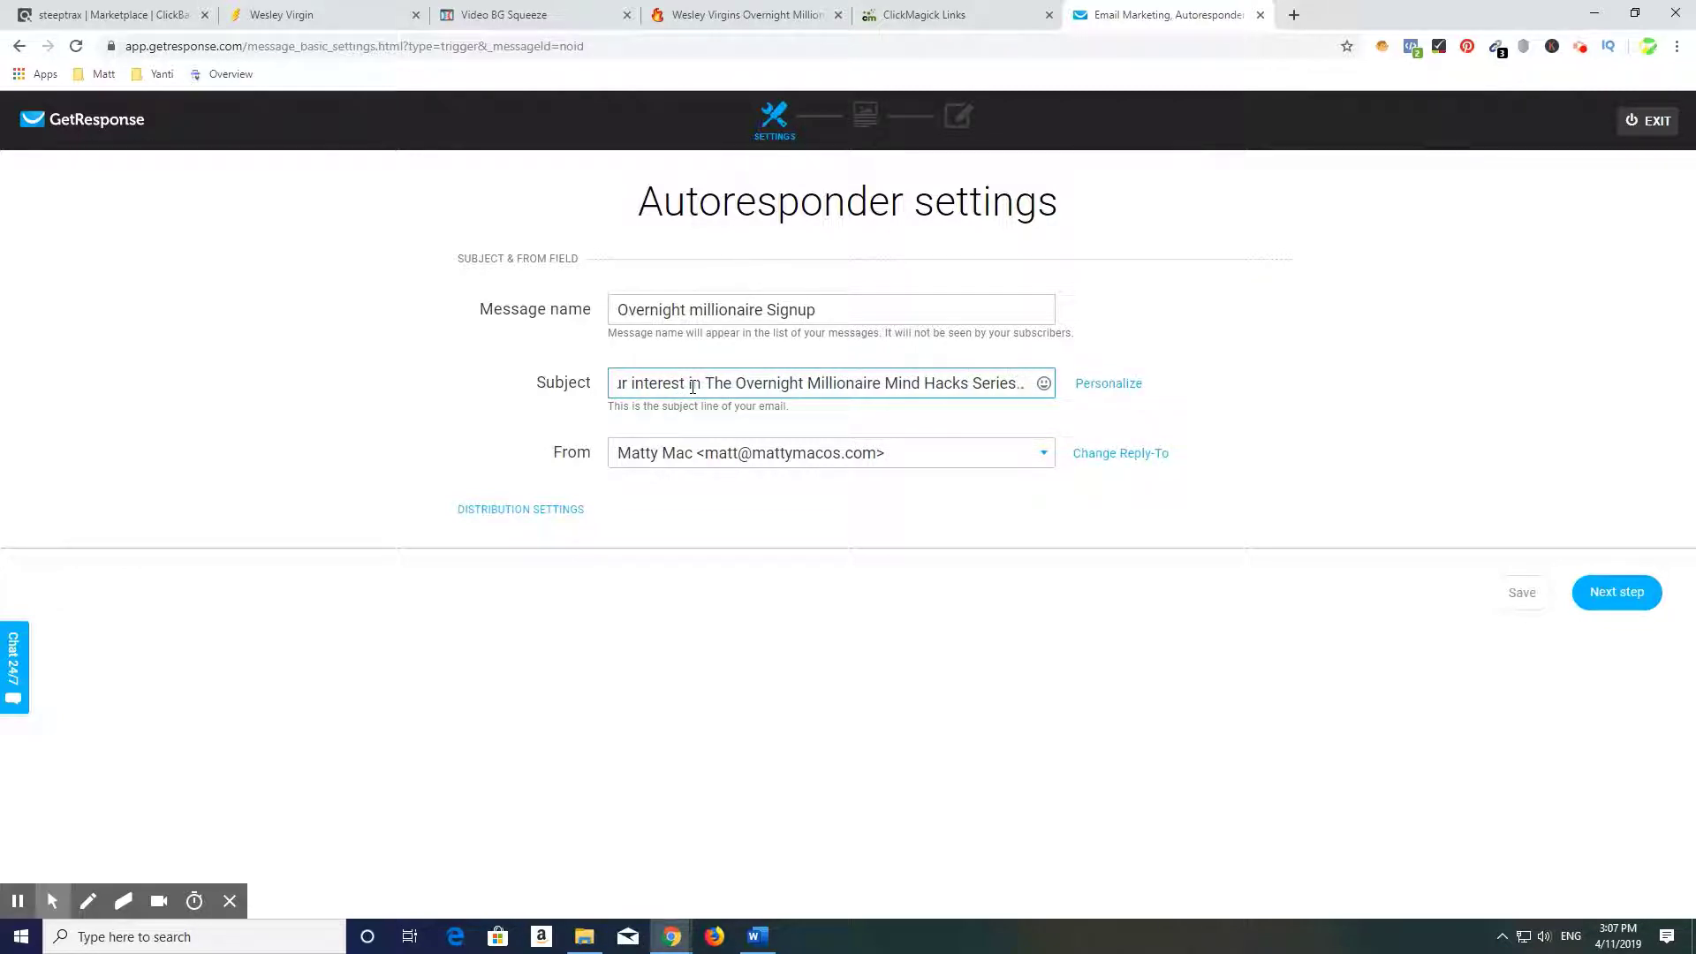
Proceed to template selection and use the from-scratch "1 column-3" template for the email
click(1606, 598)
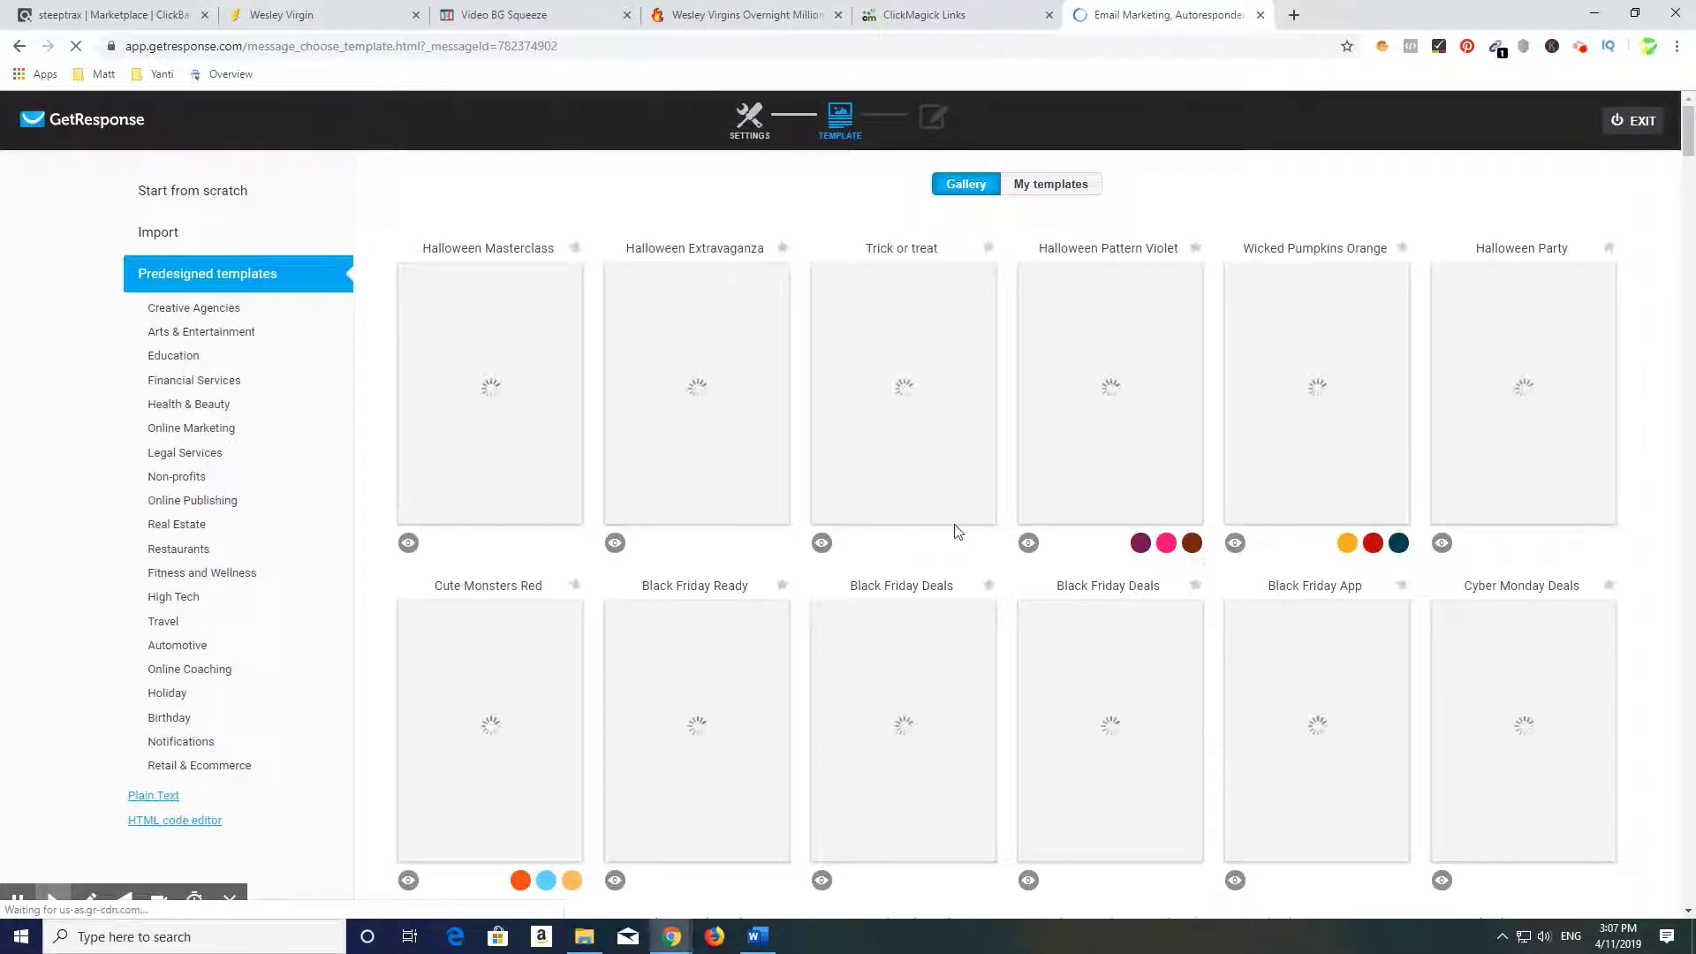
click(184, 193)
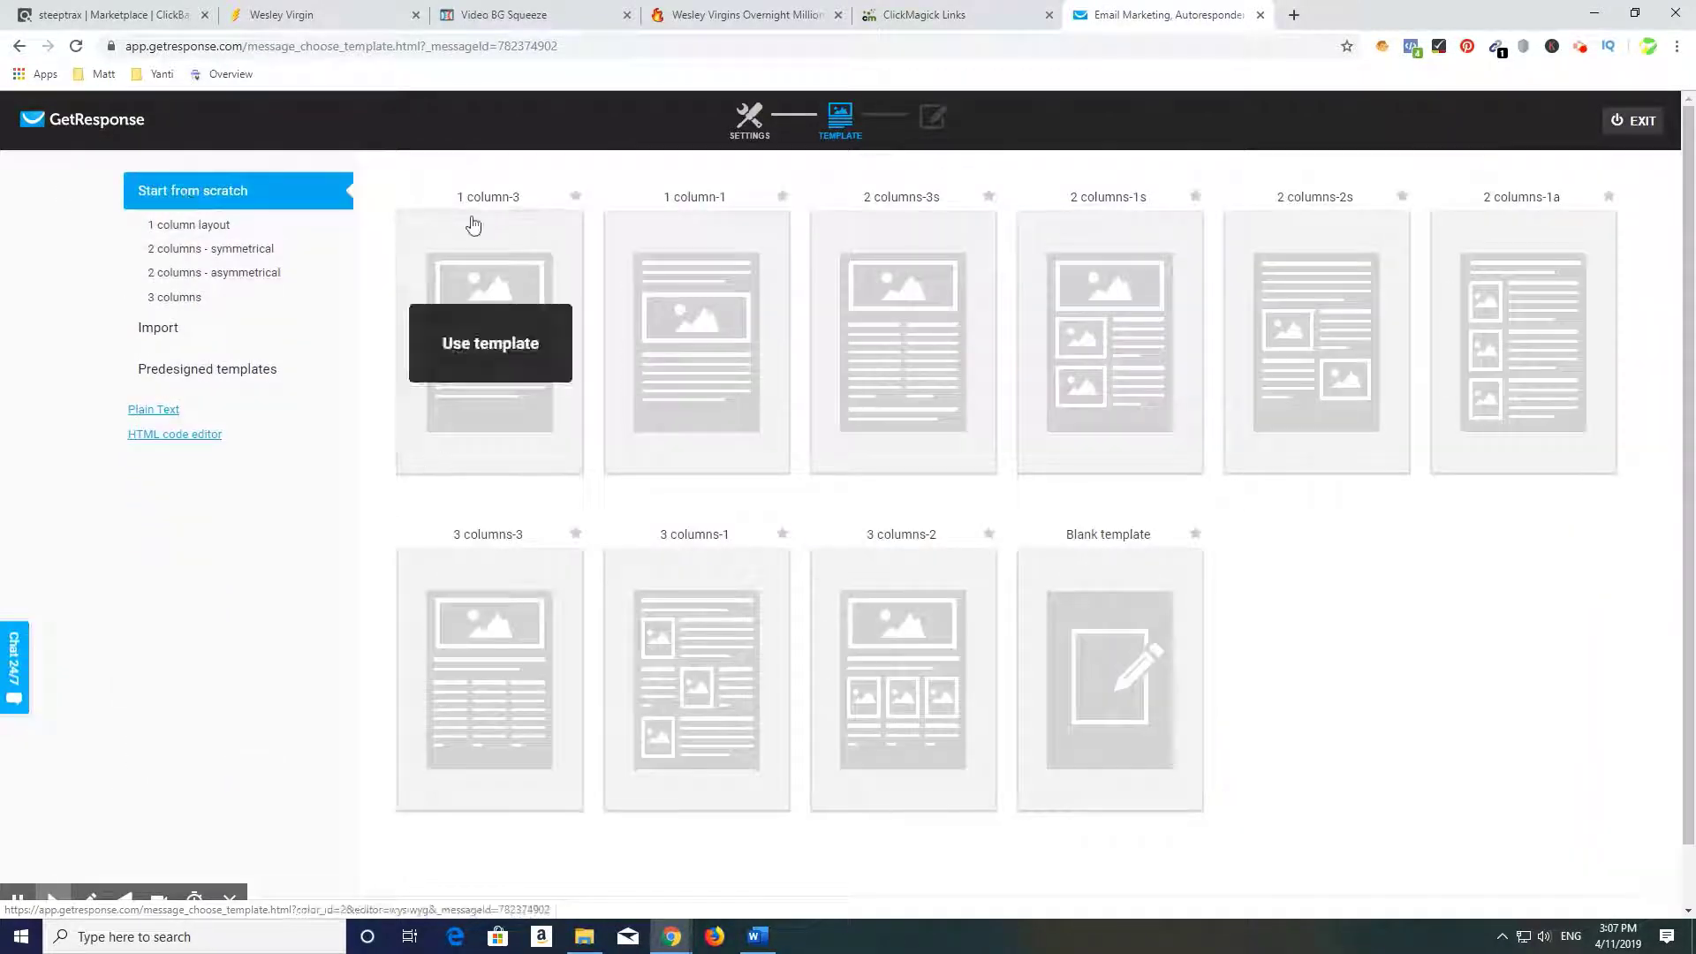
click(501, 358)
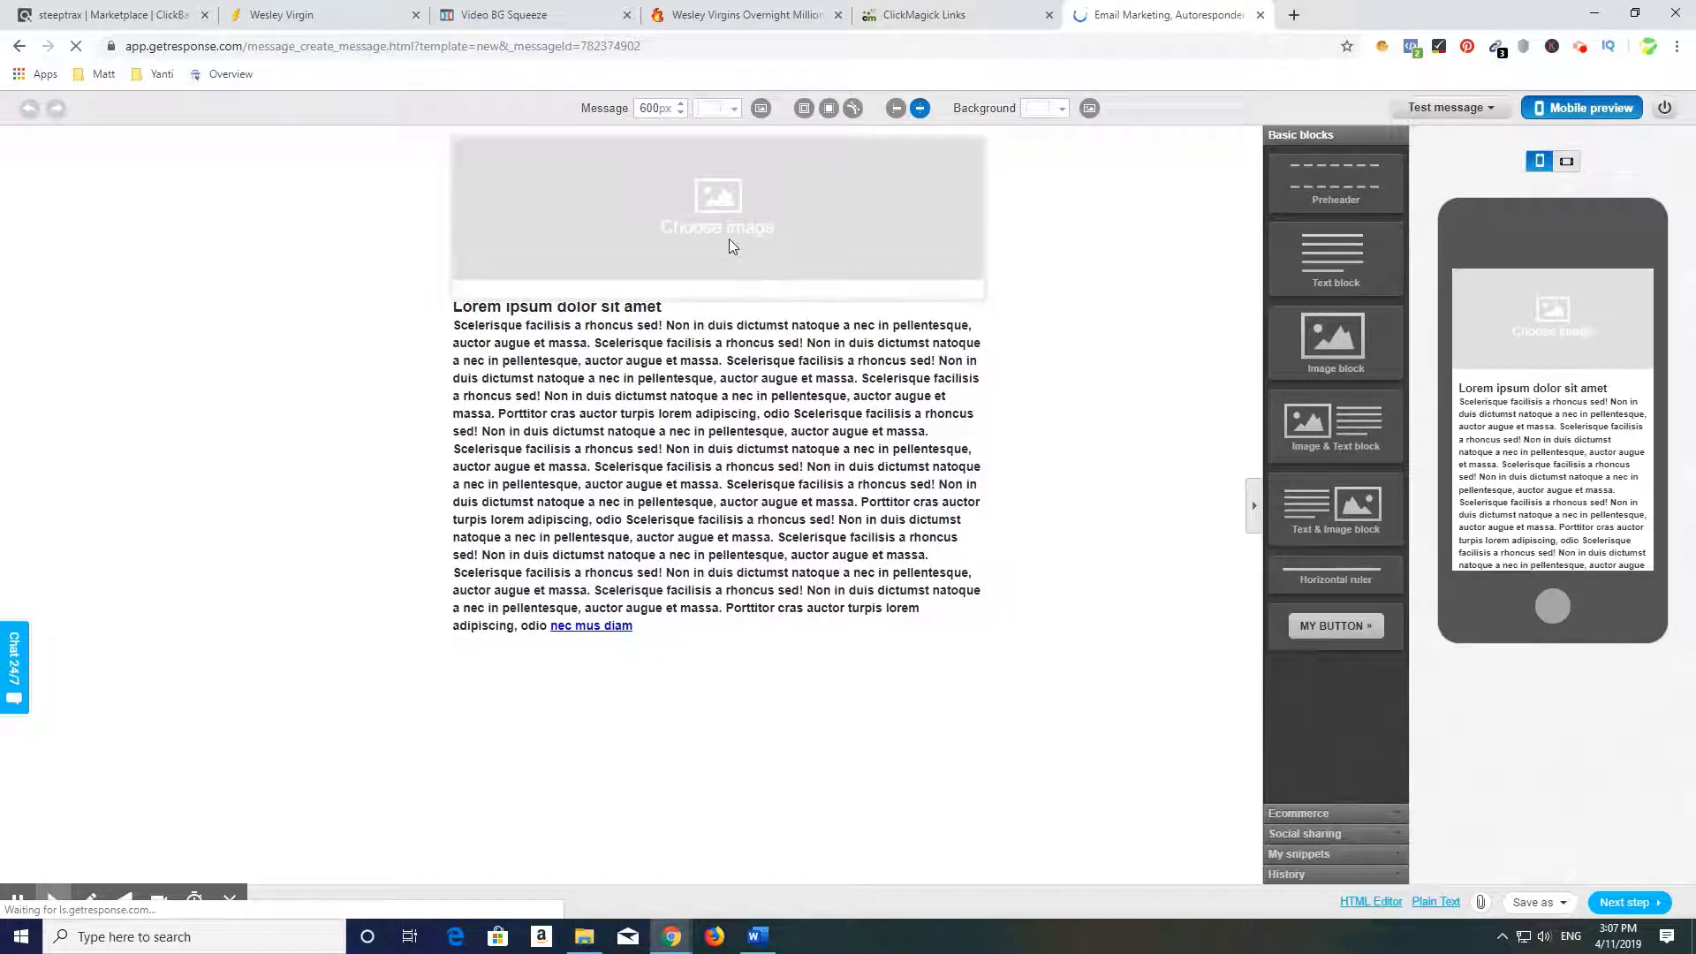
Check the product bundle images on the Wesley Virgin sales page, and open the image picker for the GetResponse email's header placeholder
click(296, 17)
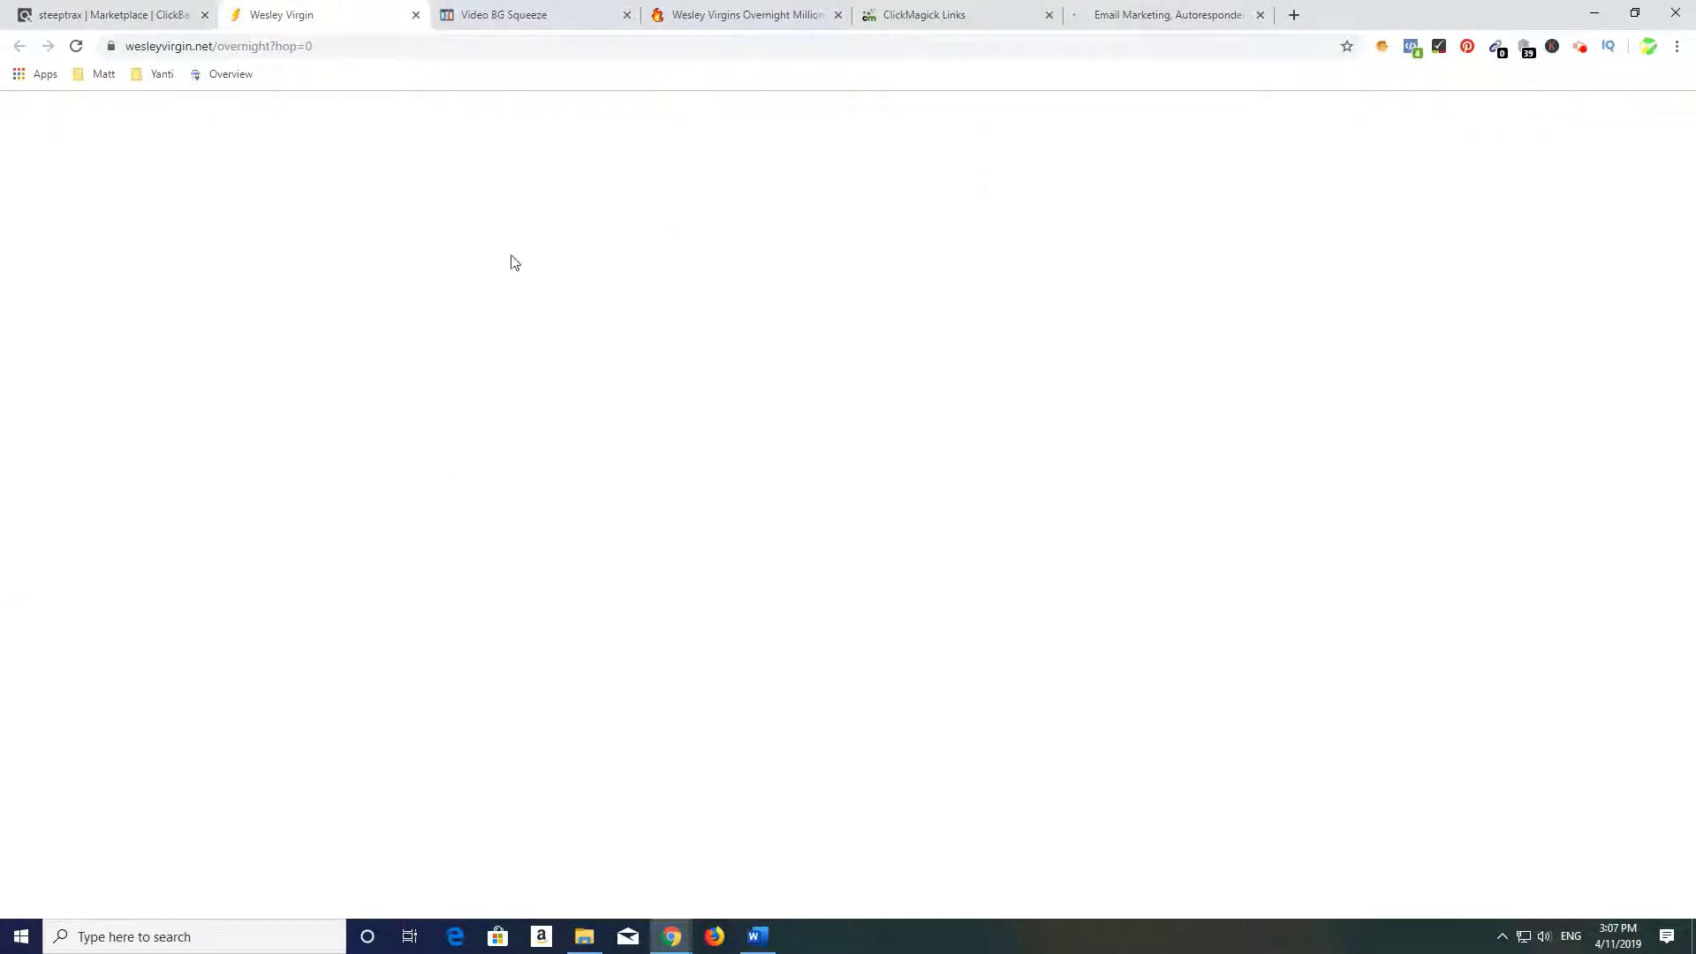
scroll(678, 497, down, 3)
scroll(826, 526, up, 3)
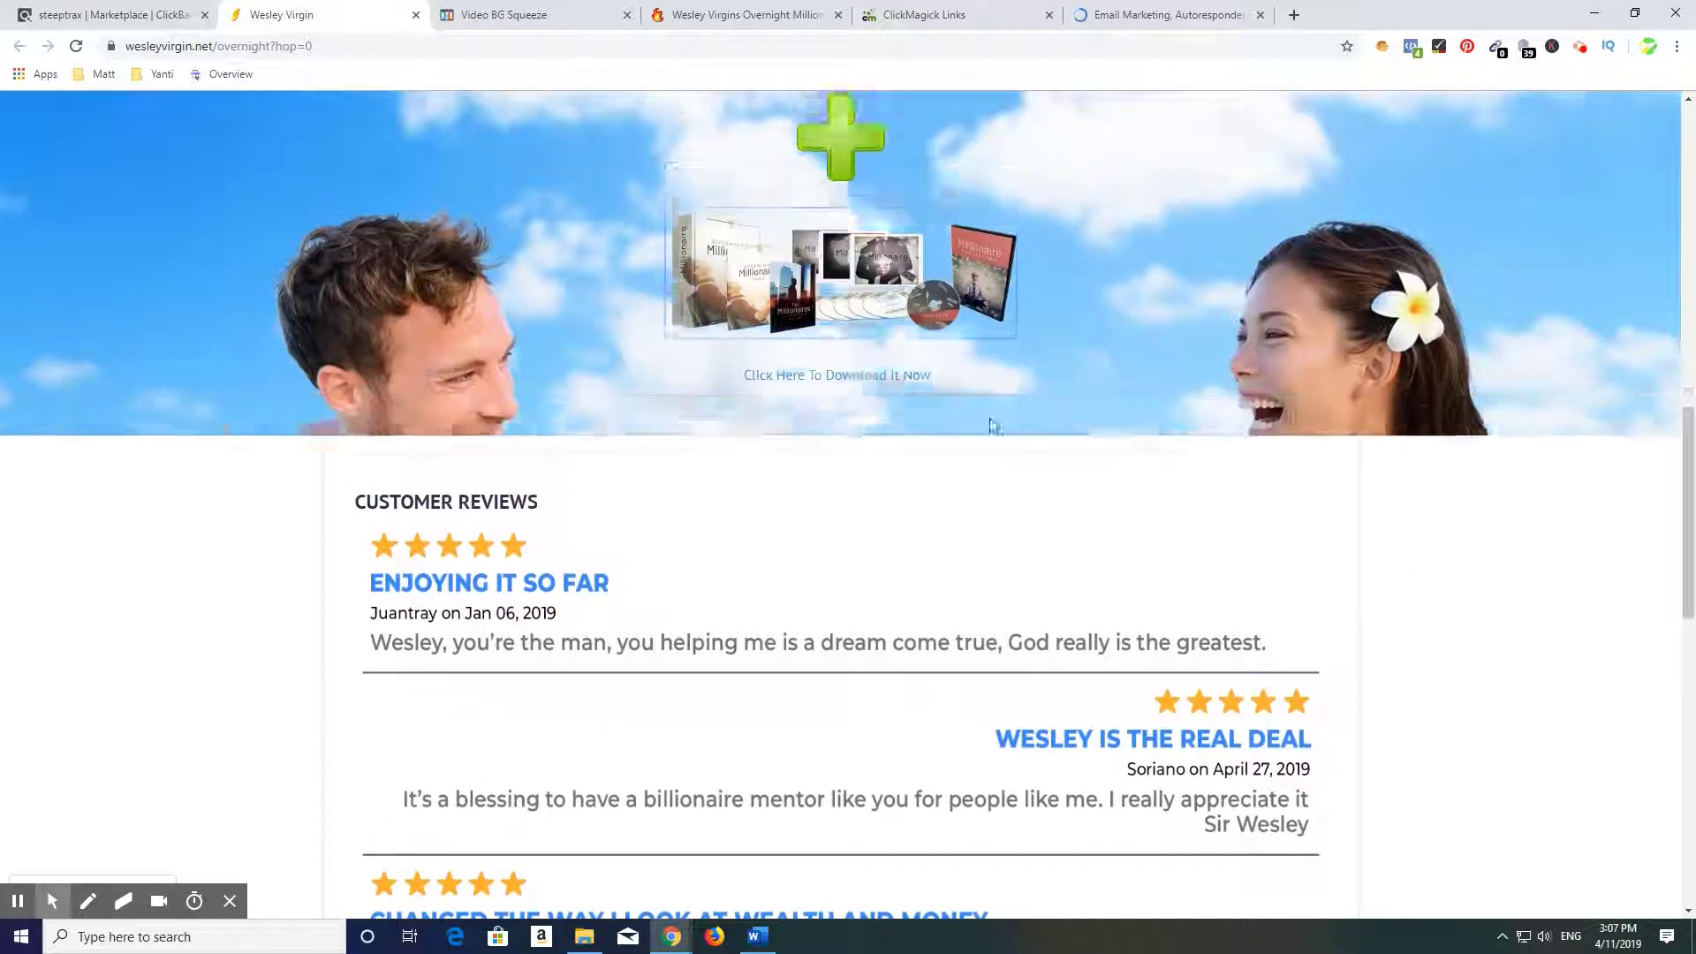
scroll(1120, 341, up, 2)
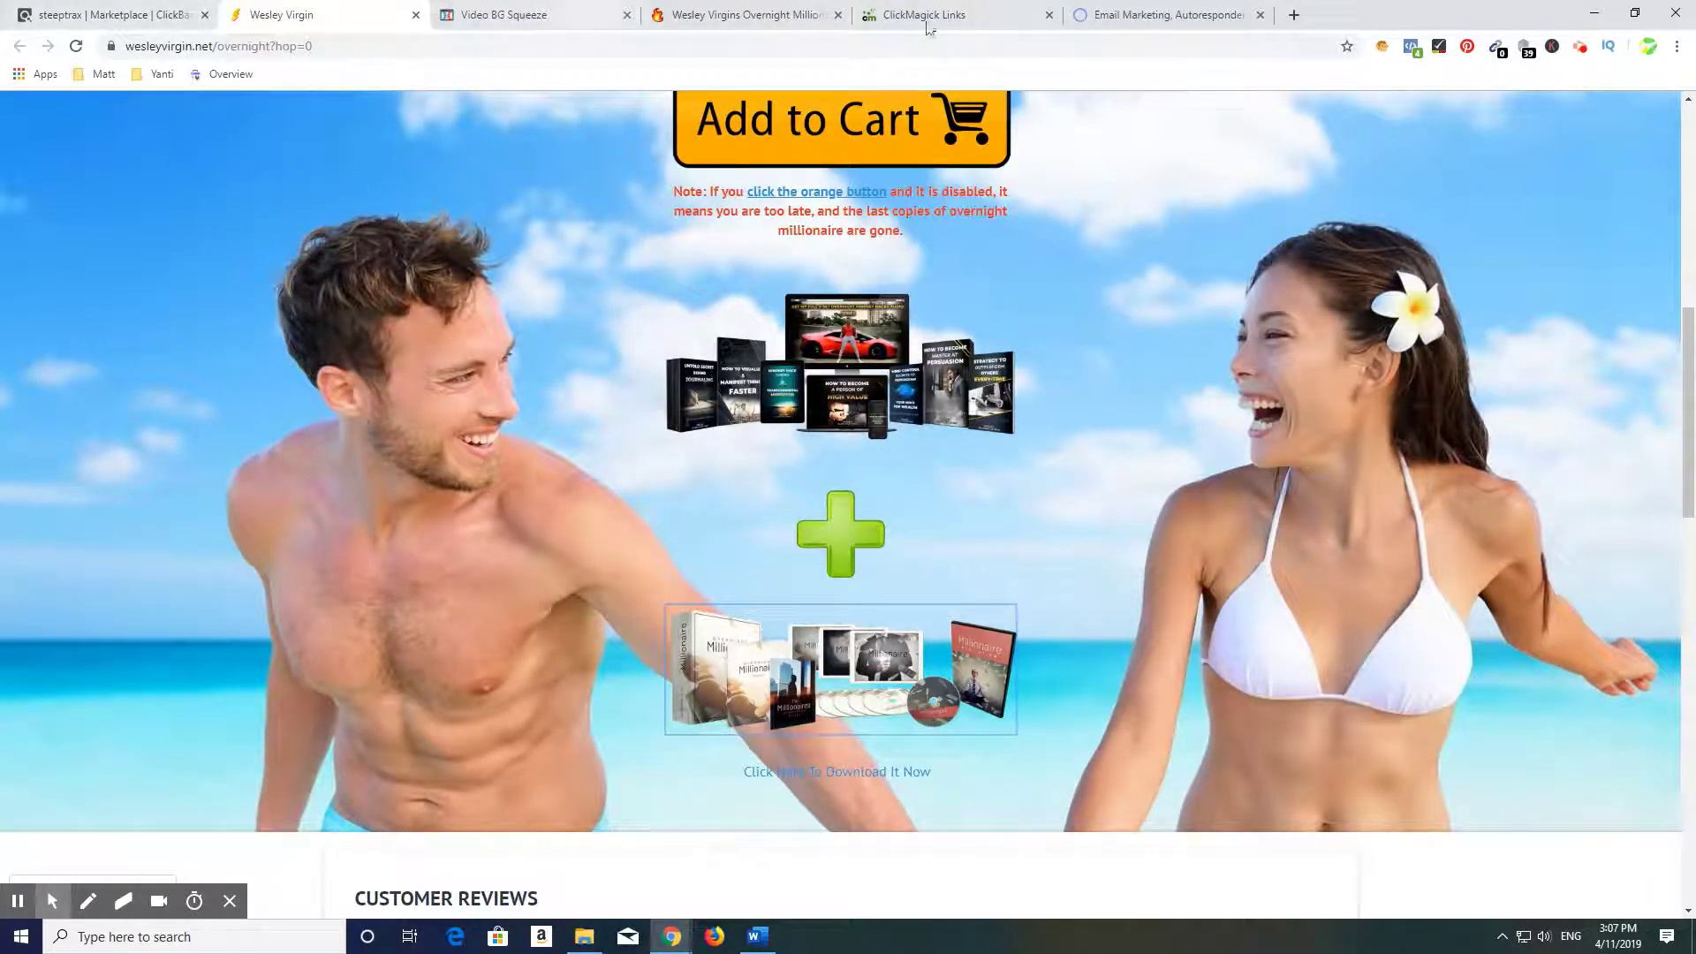
click(1166, 15)
click(741, 203)
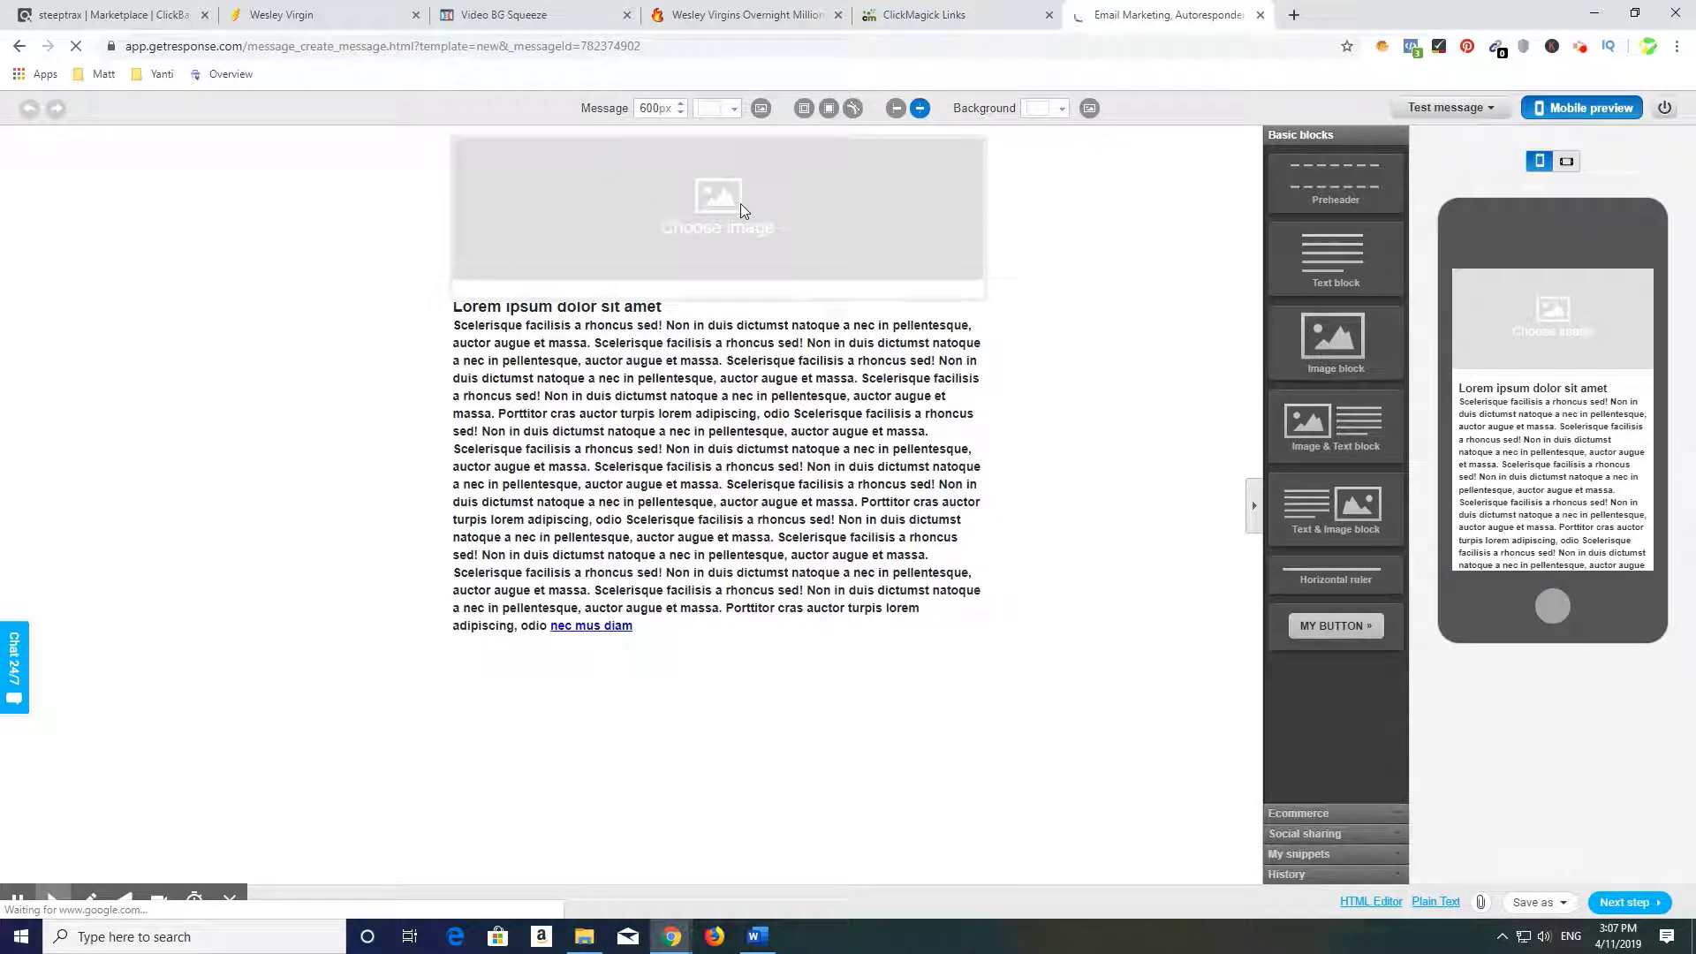
click(783, 226)
Upload bundle-final-SUB---Copy.png from the desktop's Million Dollar Affiliate Offer folder into Main and insert it as the email's header image
click(1552, 256)
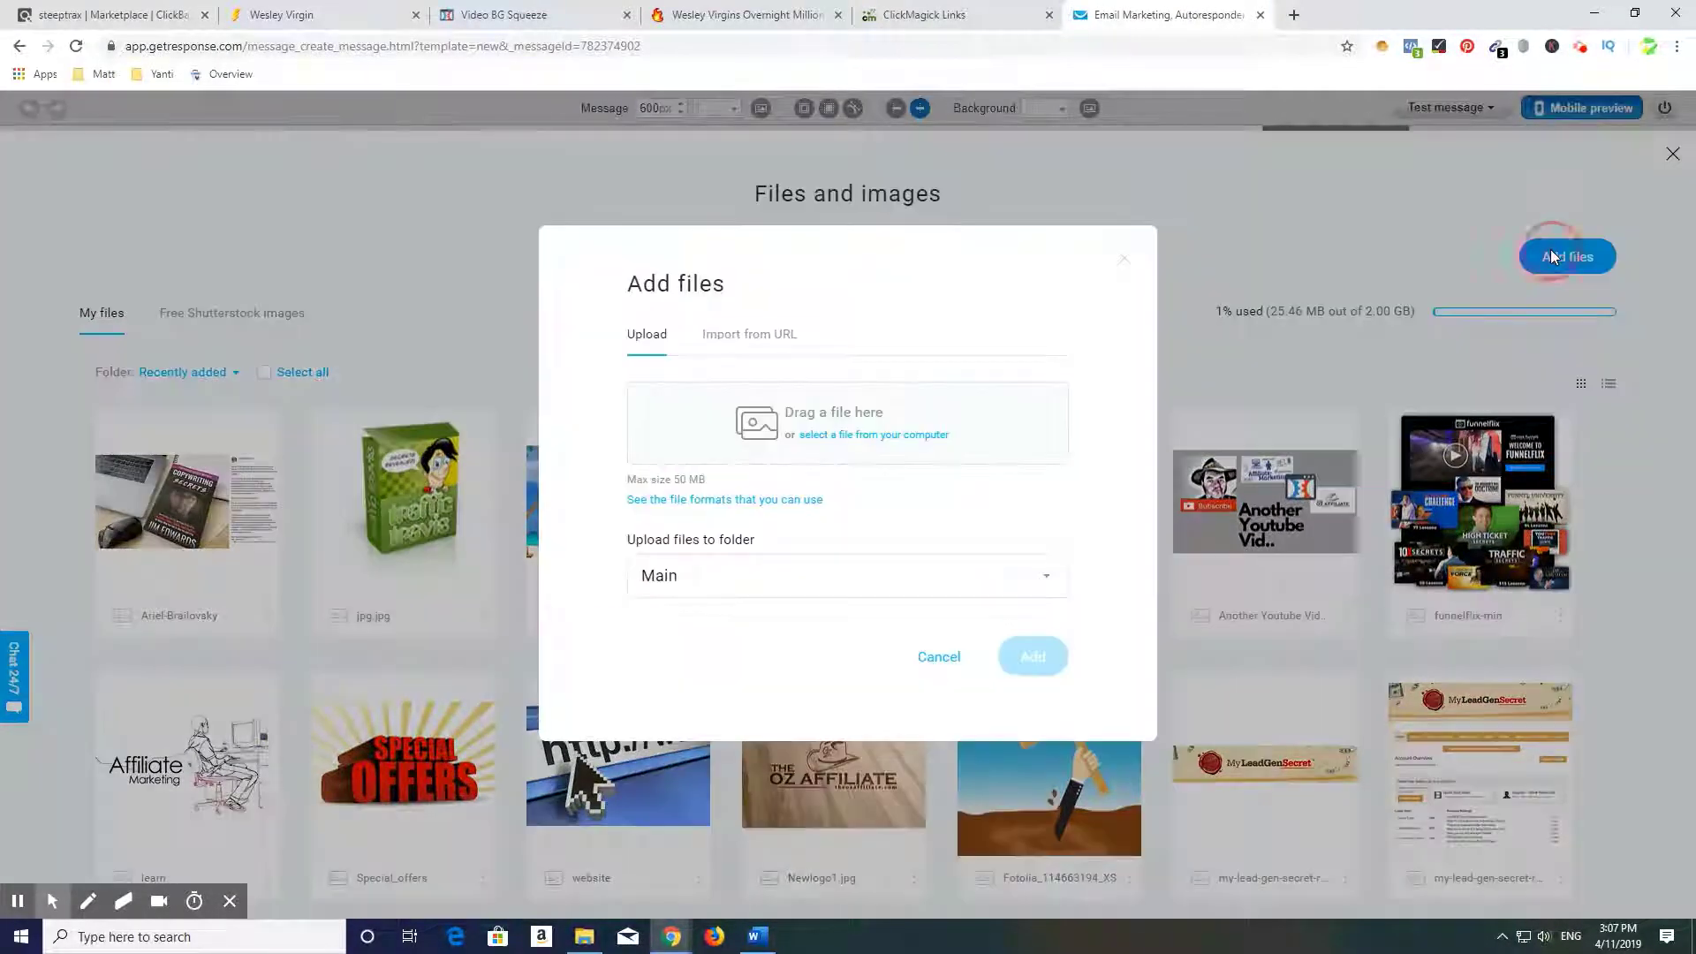
click(833, 439)
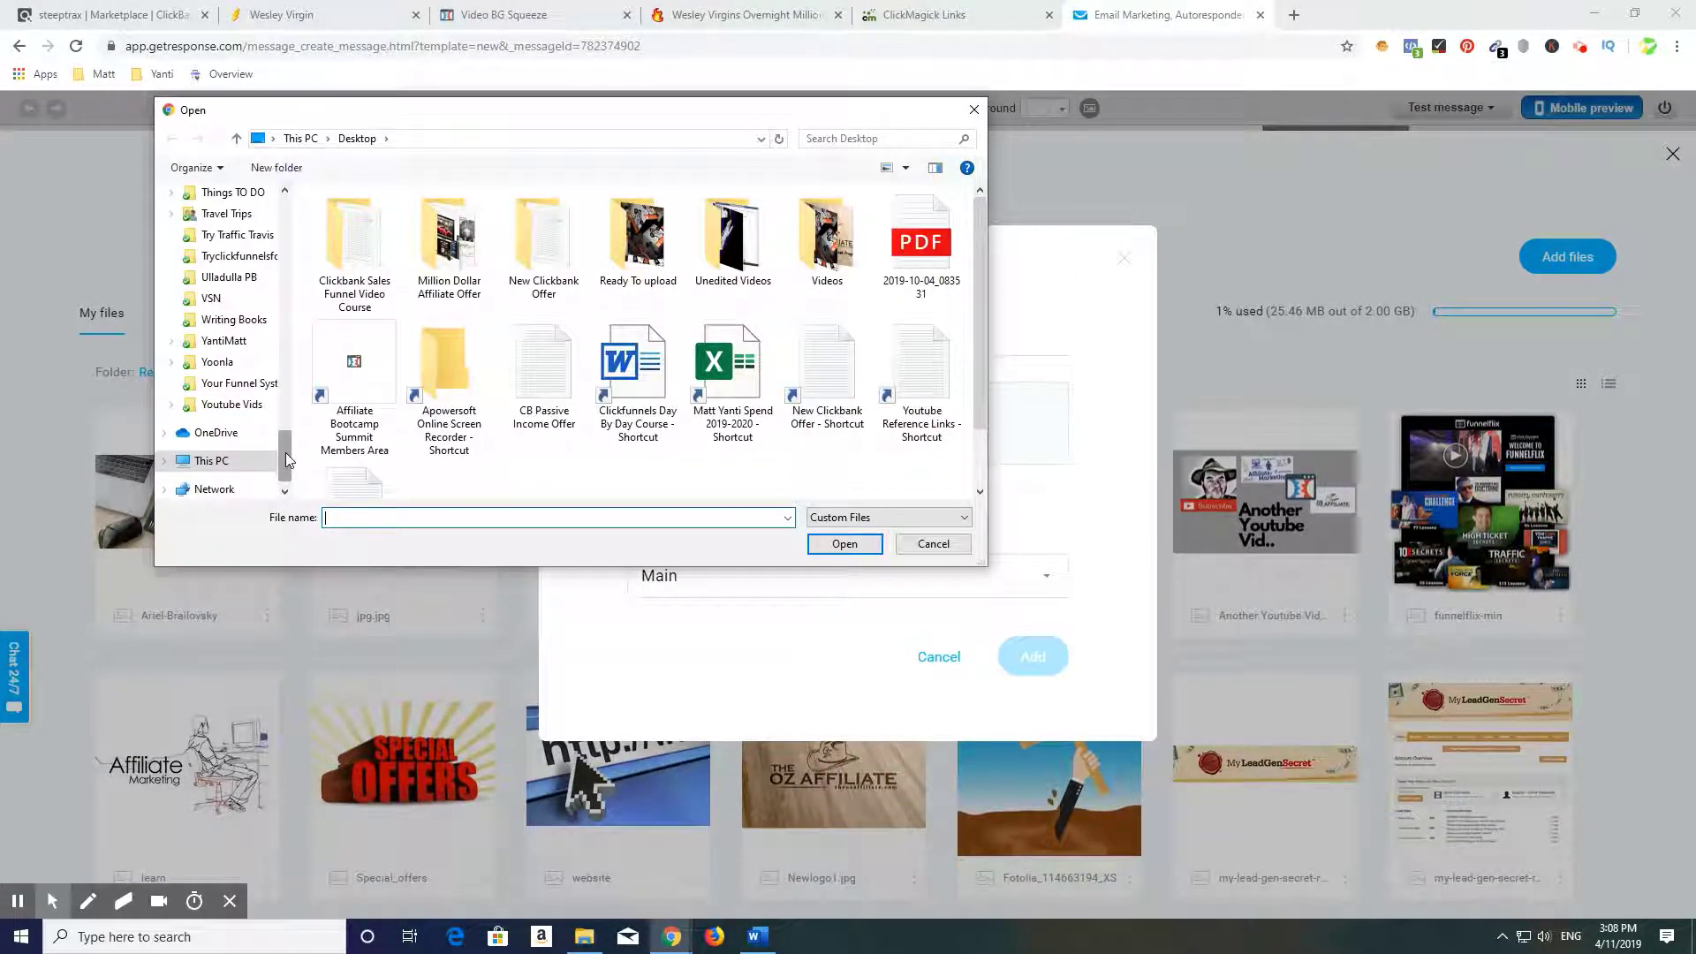
scroll(284, 455, up, 5)
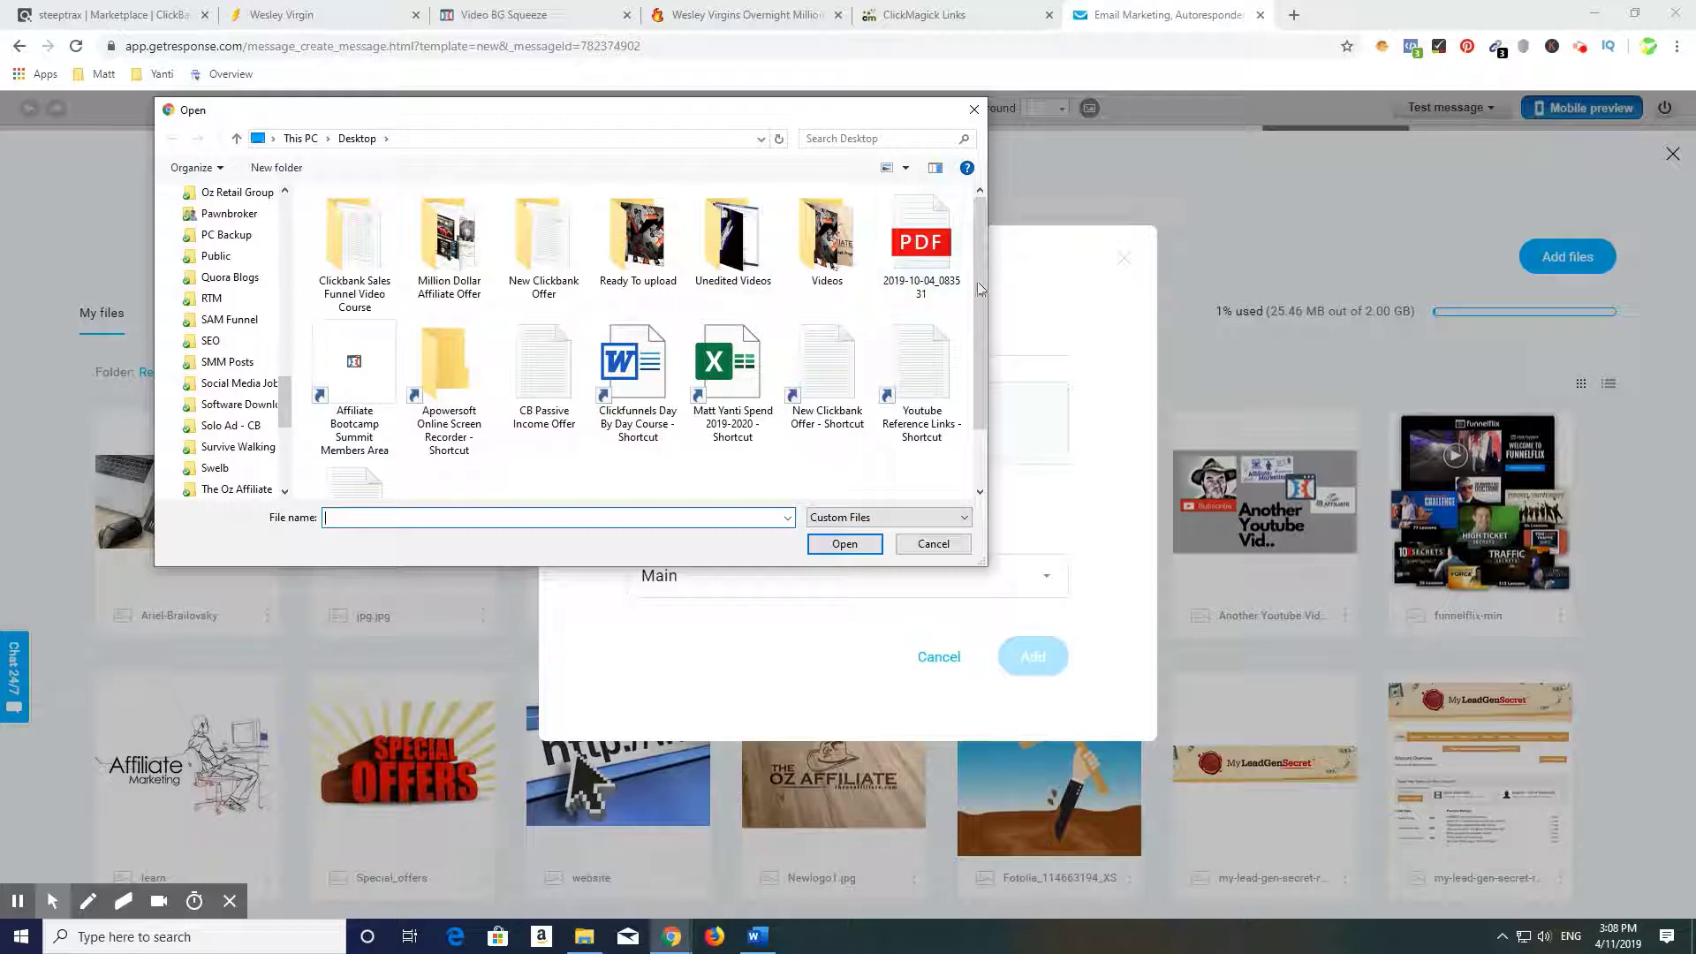
drag(977, 328, 974, 269)
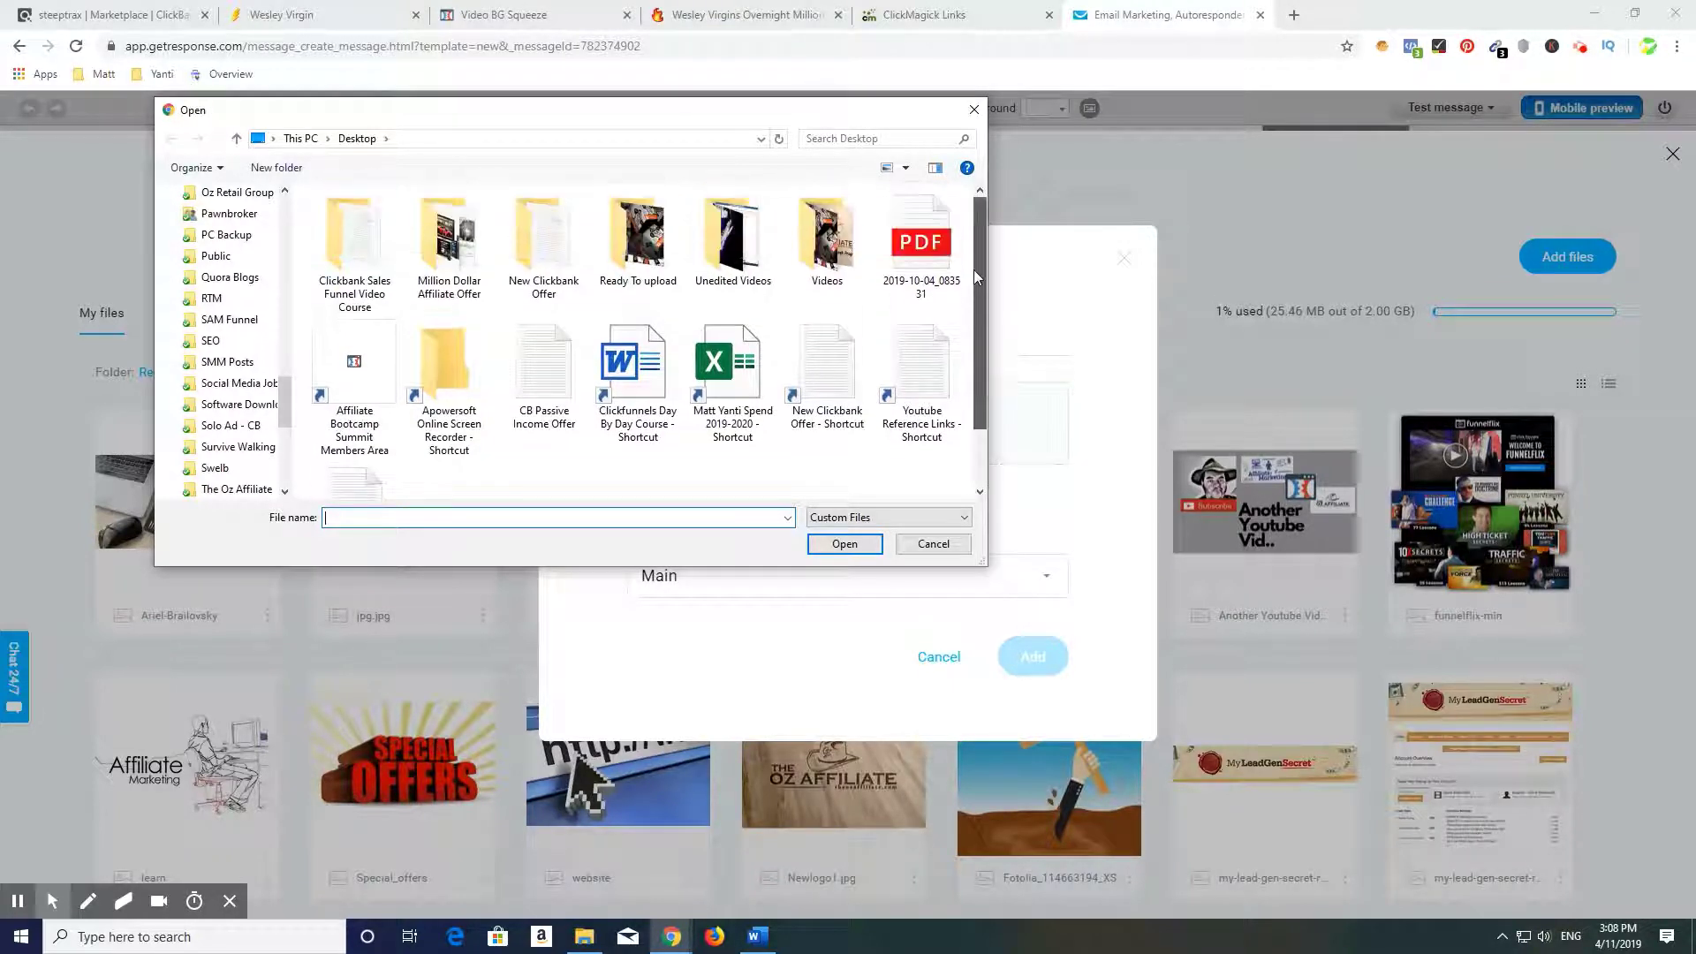
double_click(451, 252)
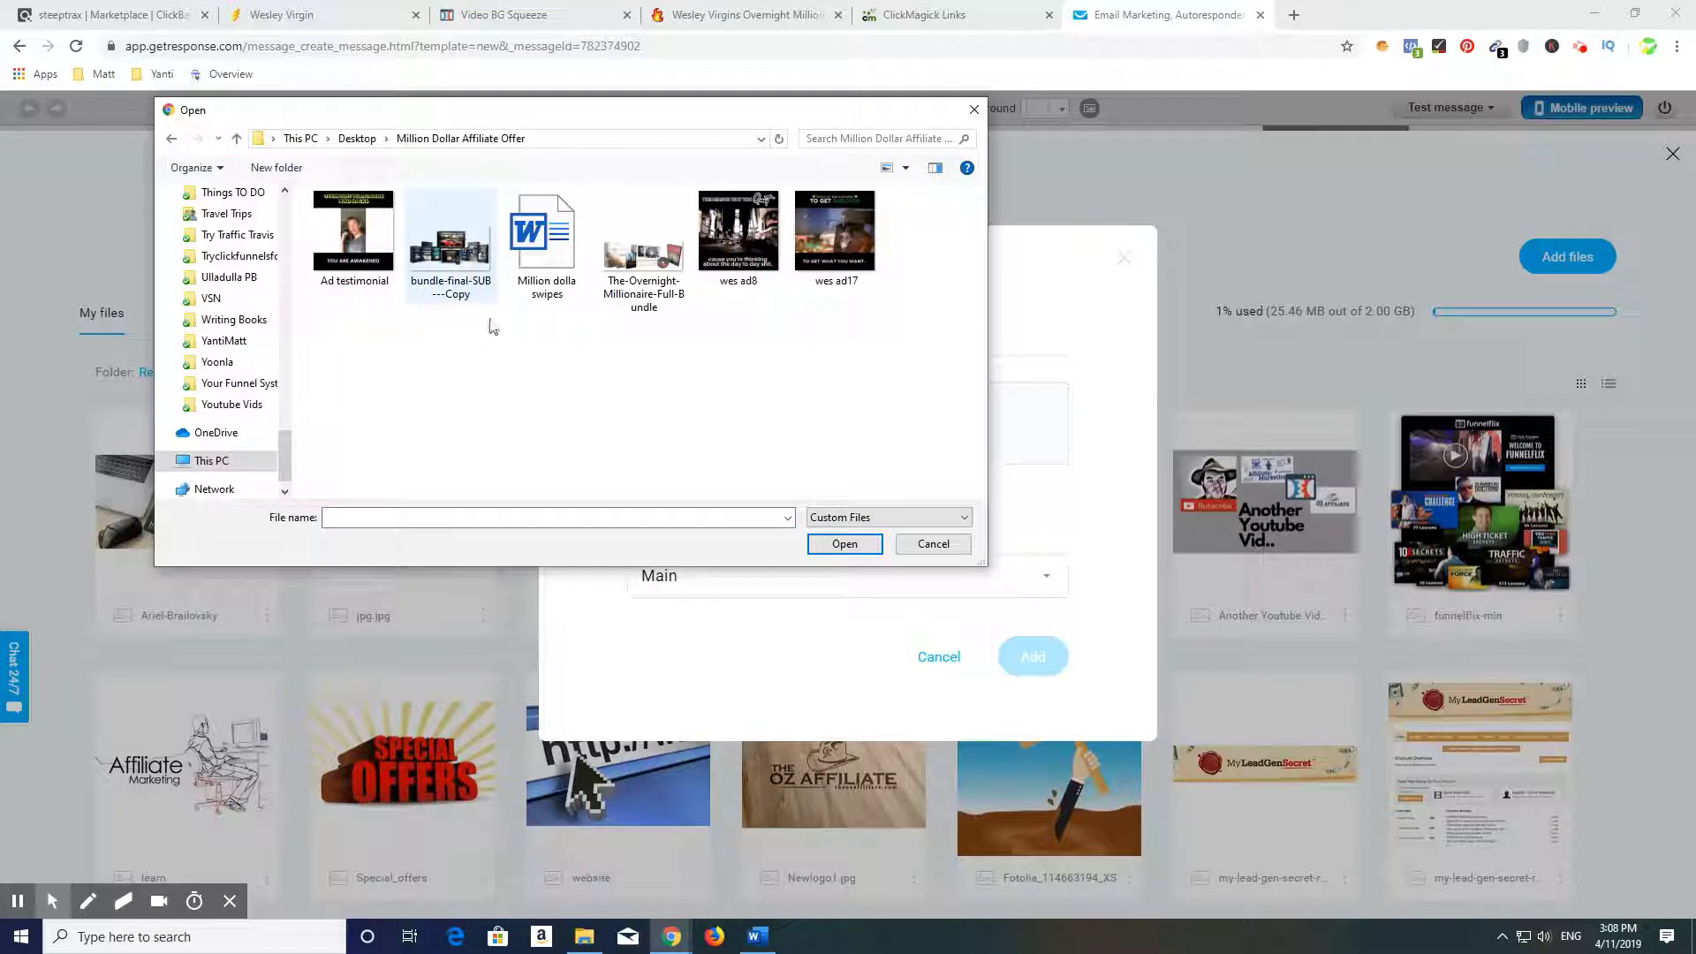
double_click(444, 262)
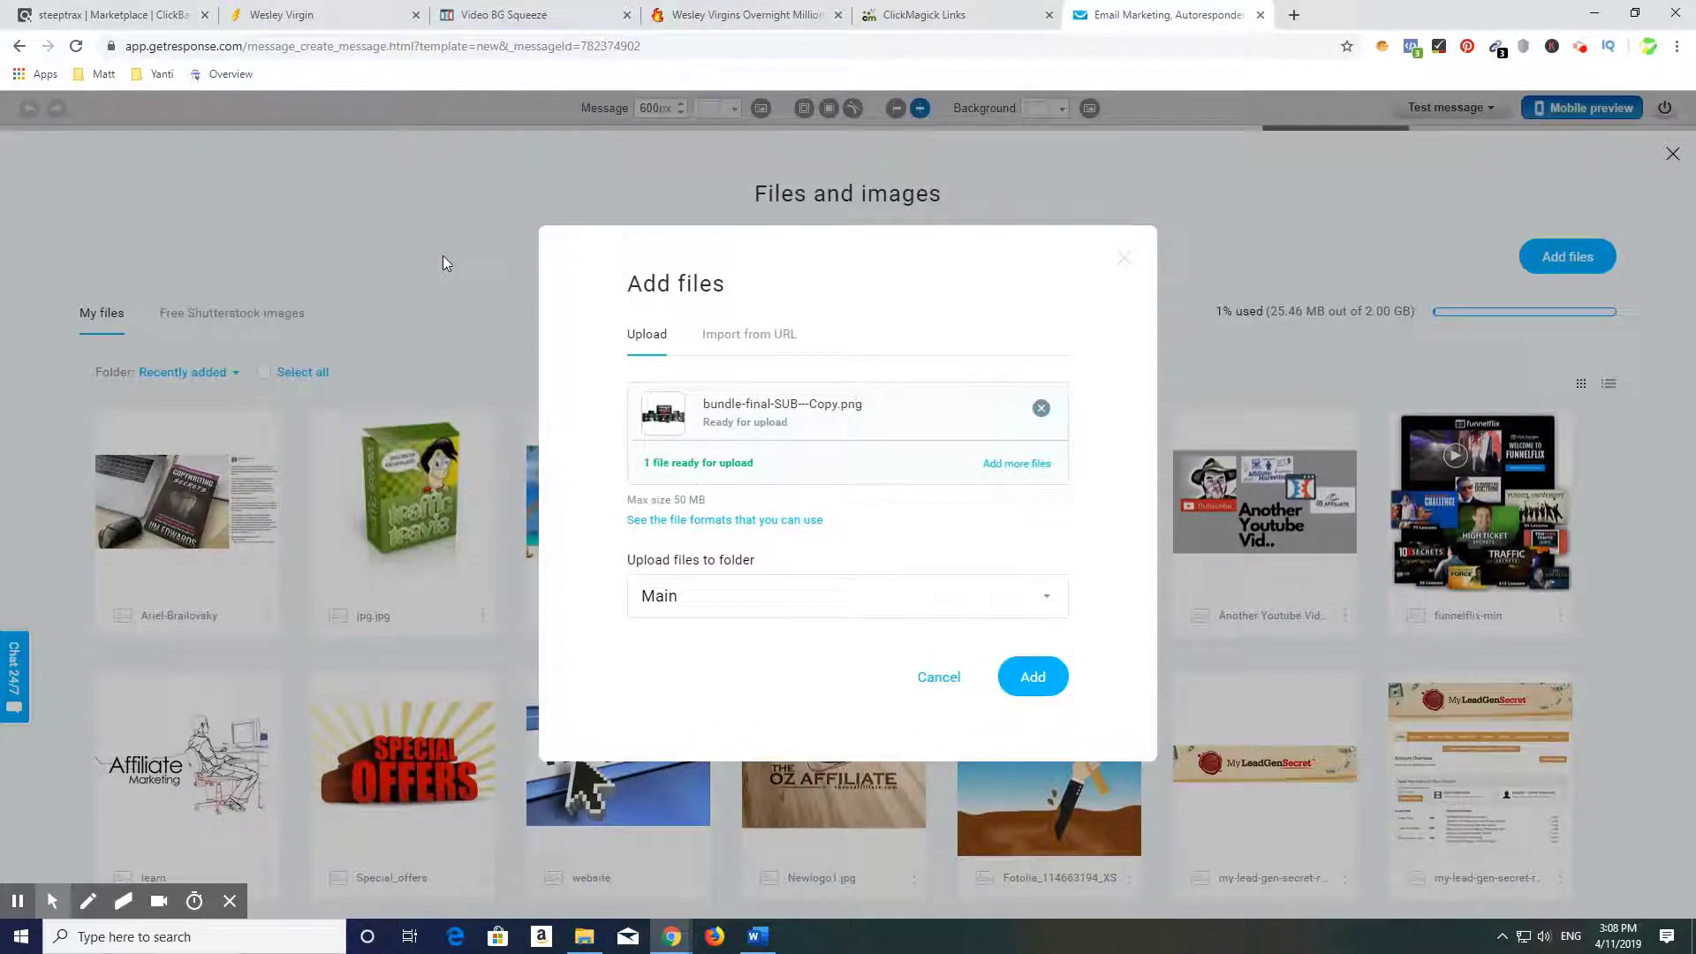
click(1031, 676)
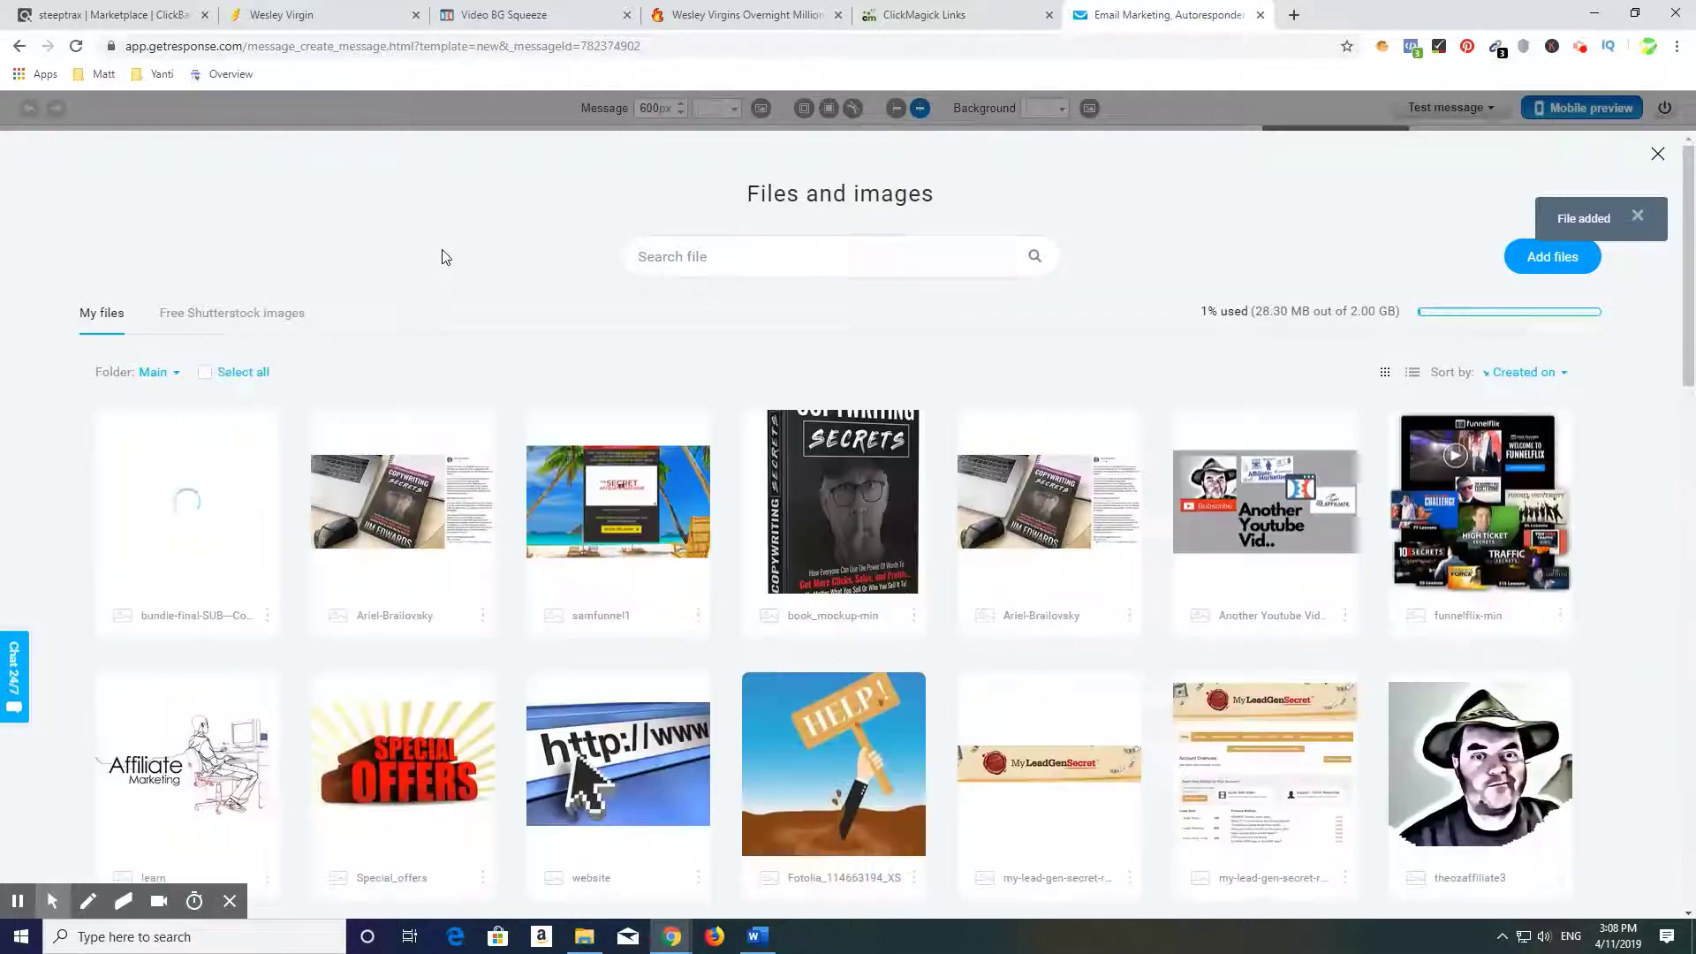
mouse_move(185, 521)
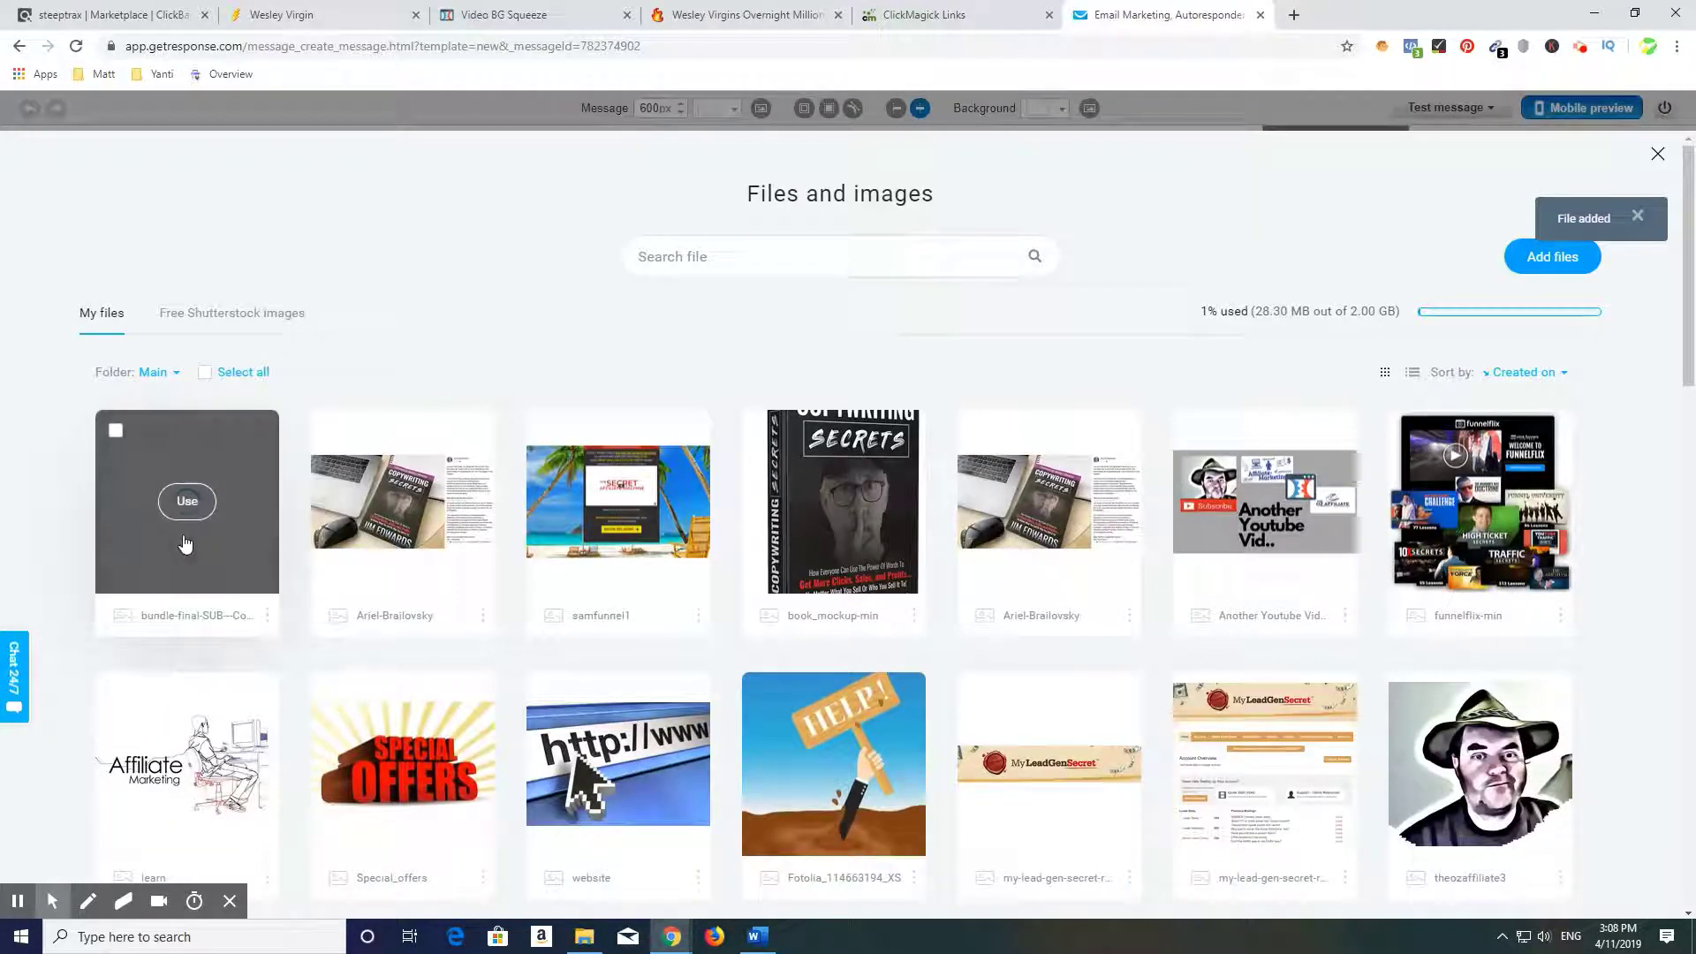
click(180, 490)
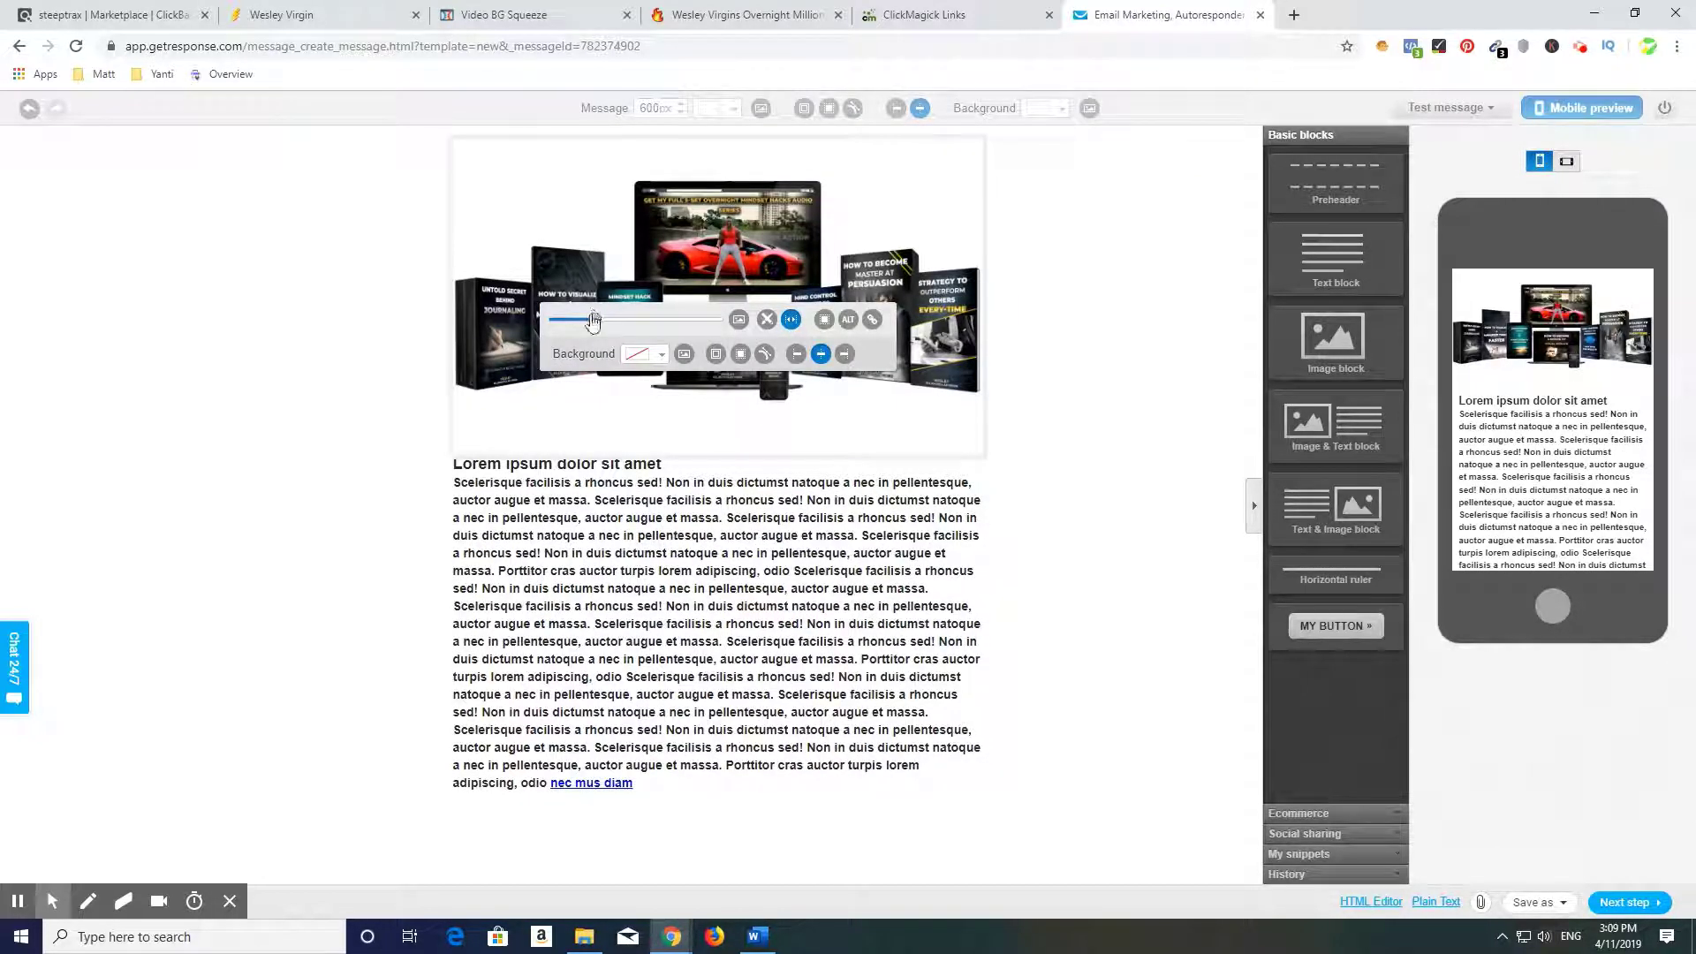
Shrink the header bundle image and fit its block around it, with a 230 px height and a narrower width that centers it
drag(595, 320, 579, 324)
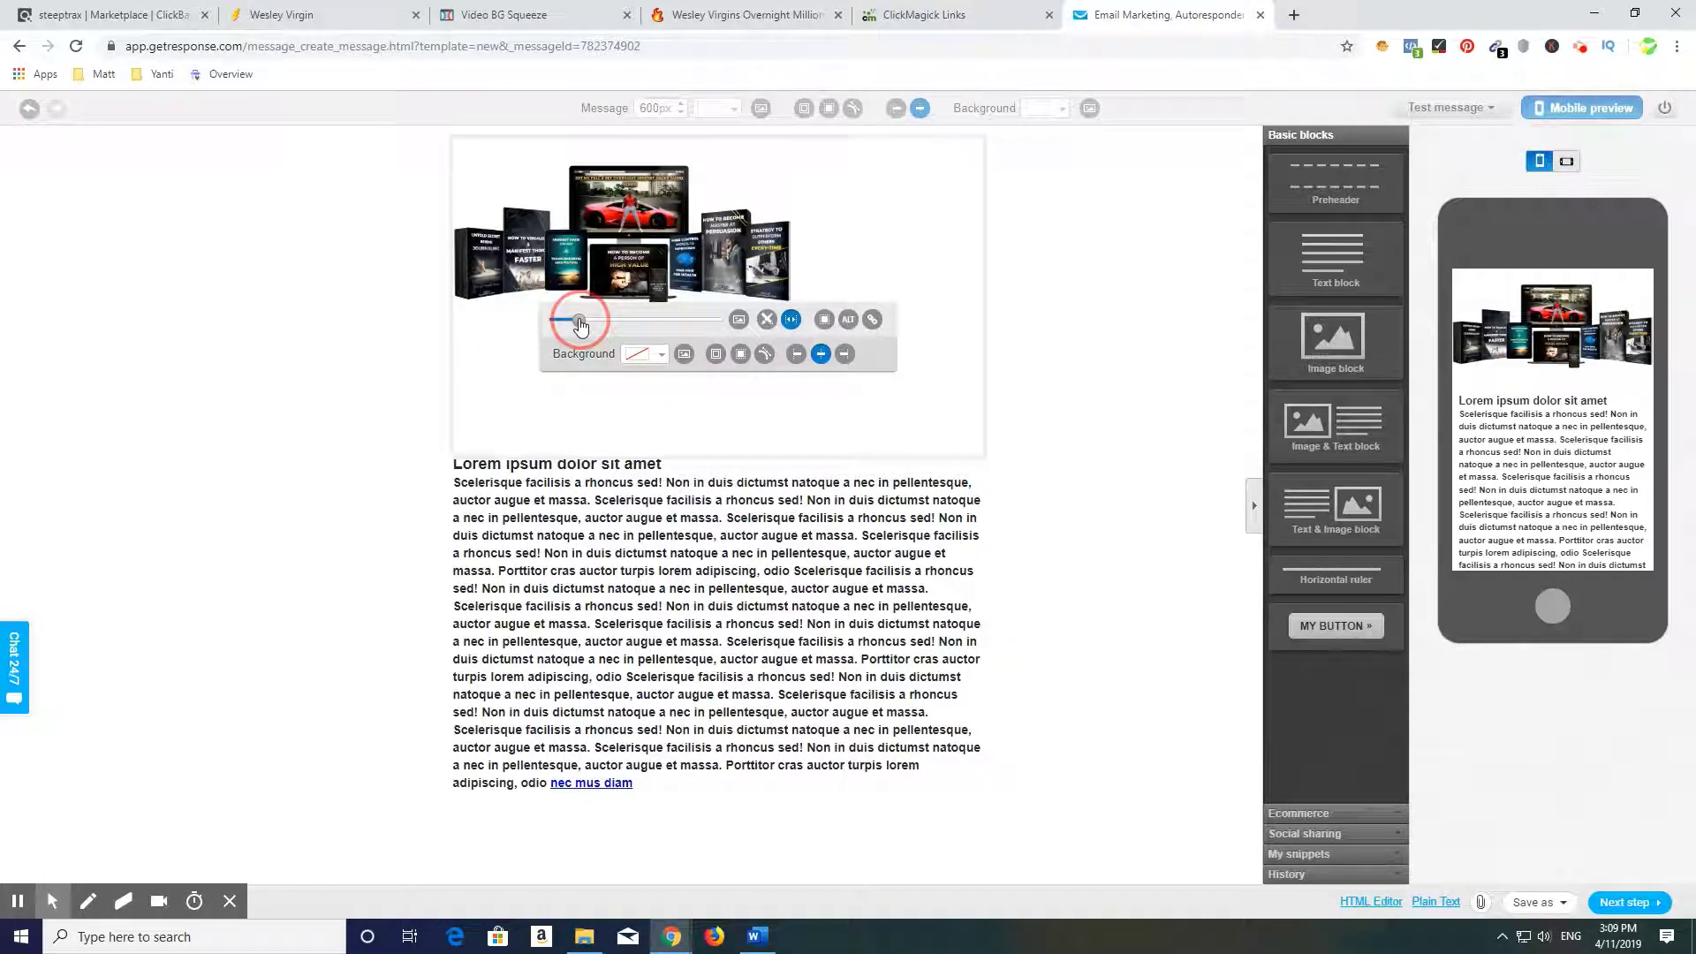
click(1063, 500)
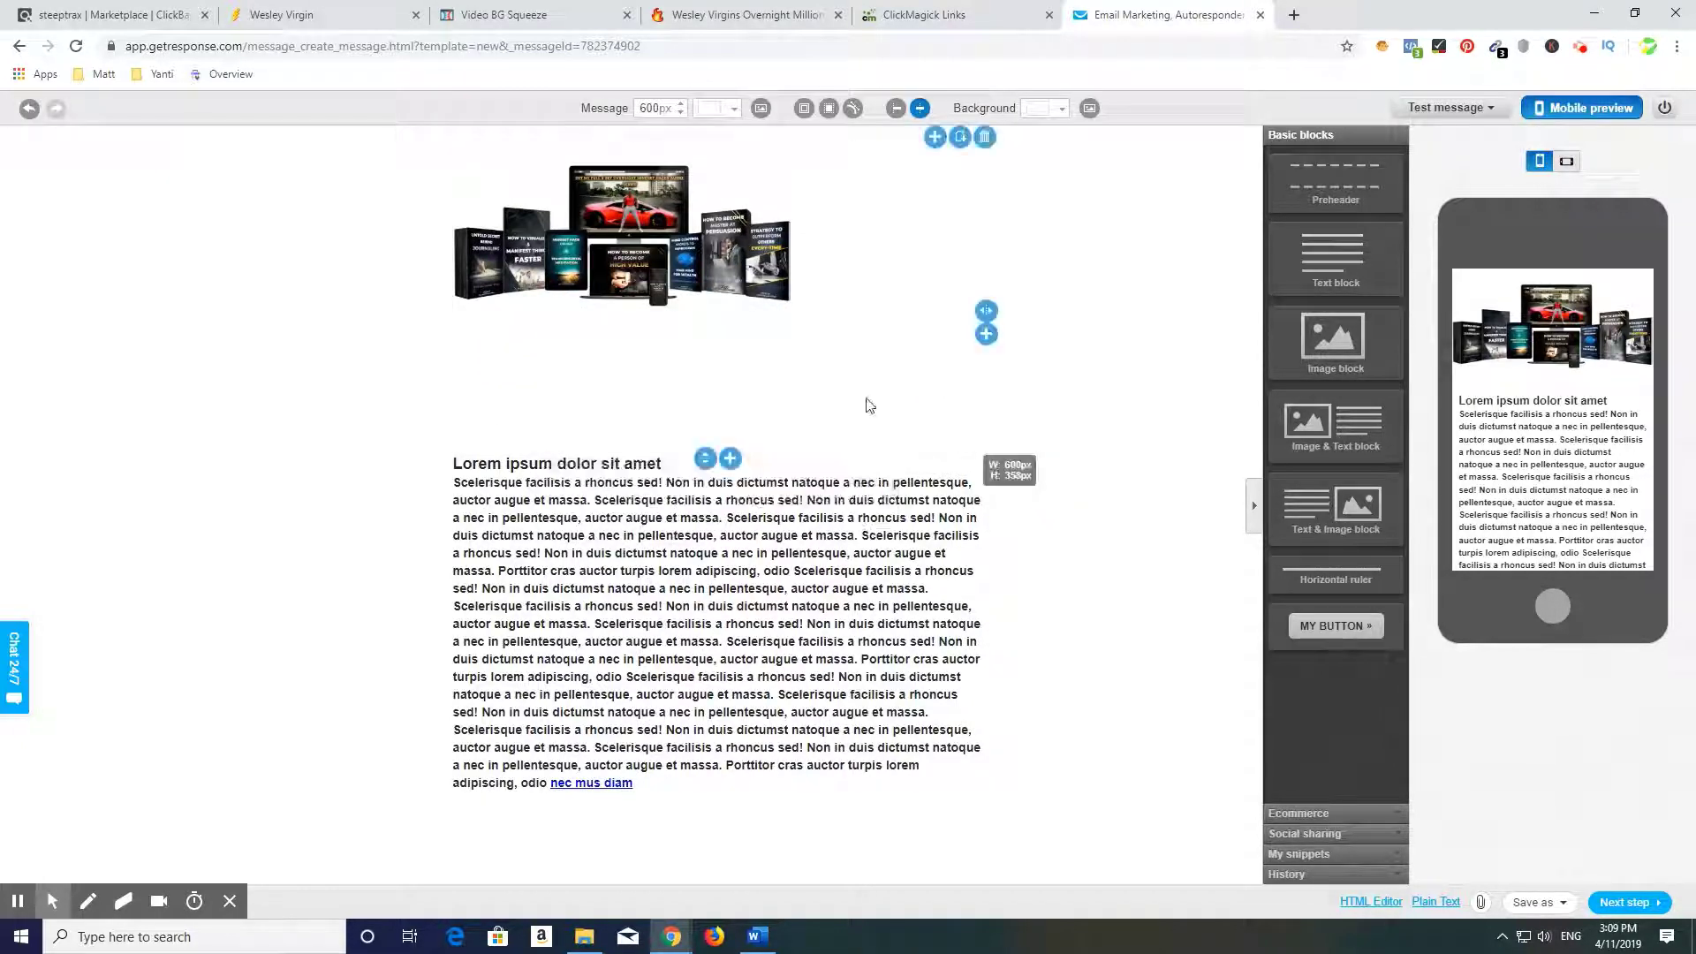
drag(704, 458, 707, 346)
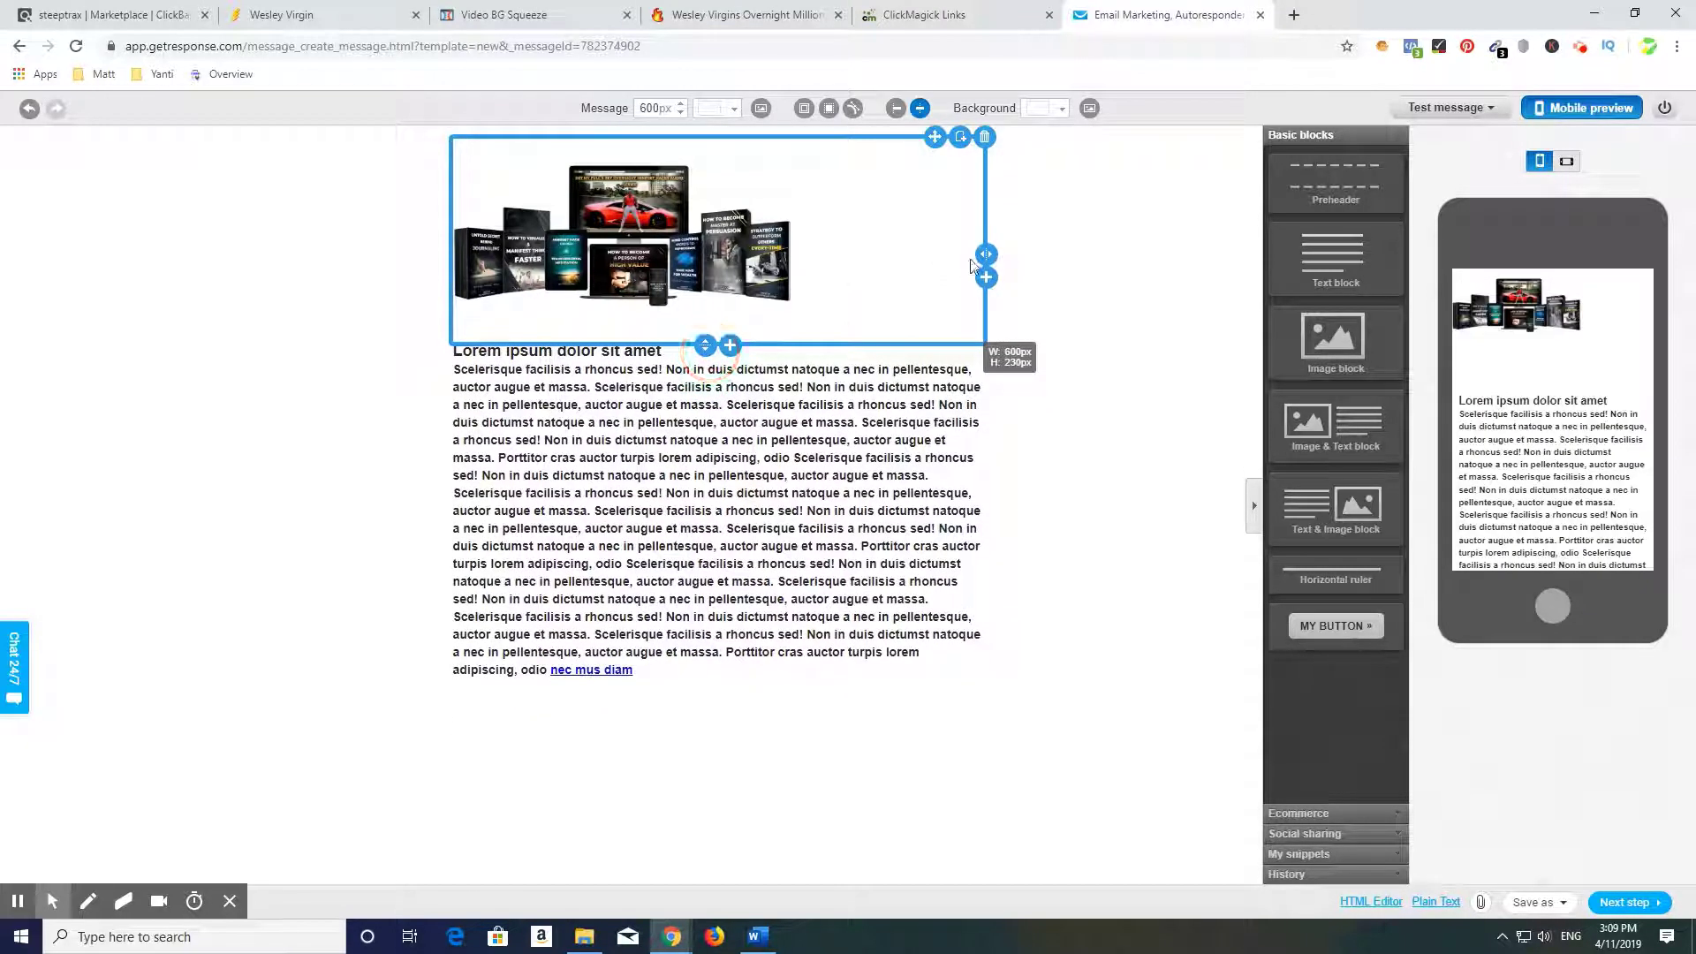
drag(986, 255, 820, 257)
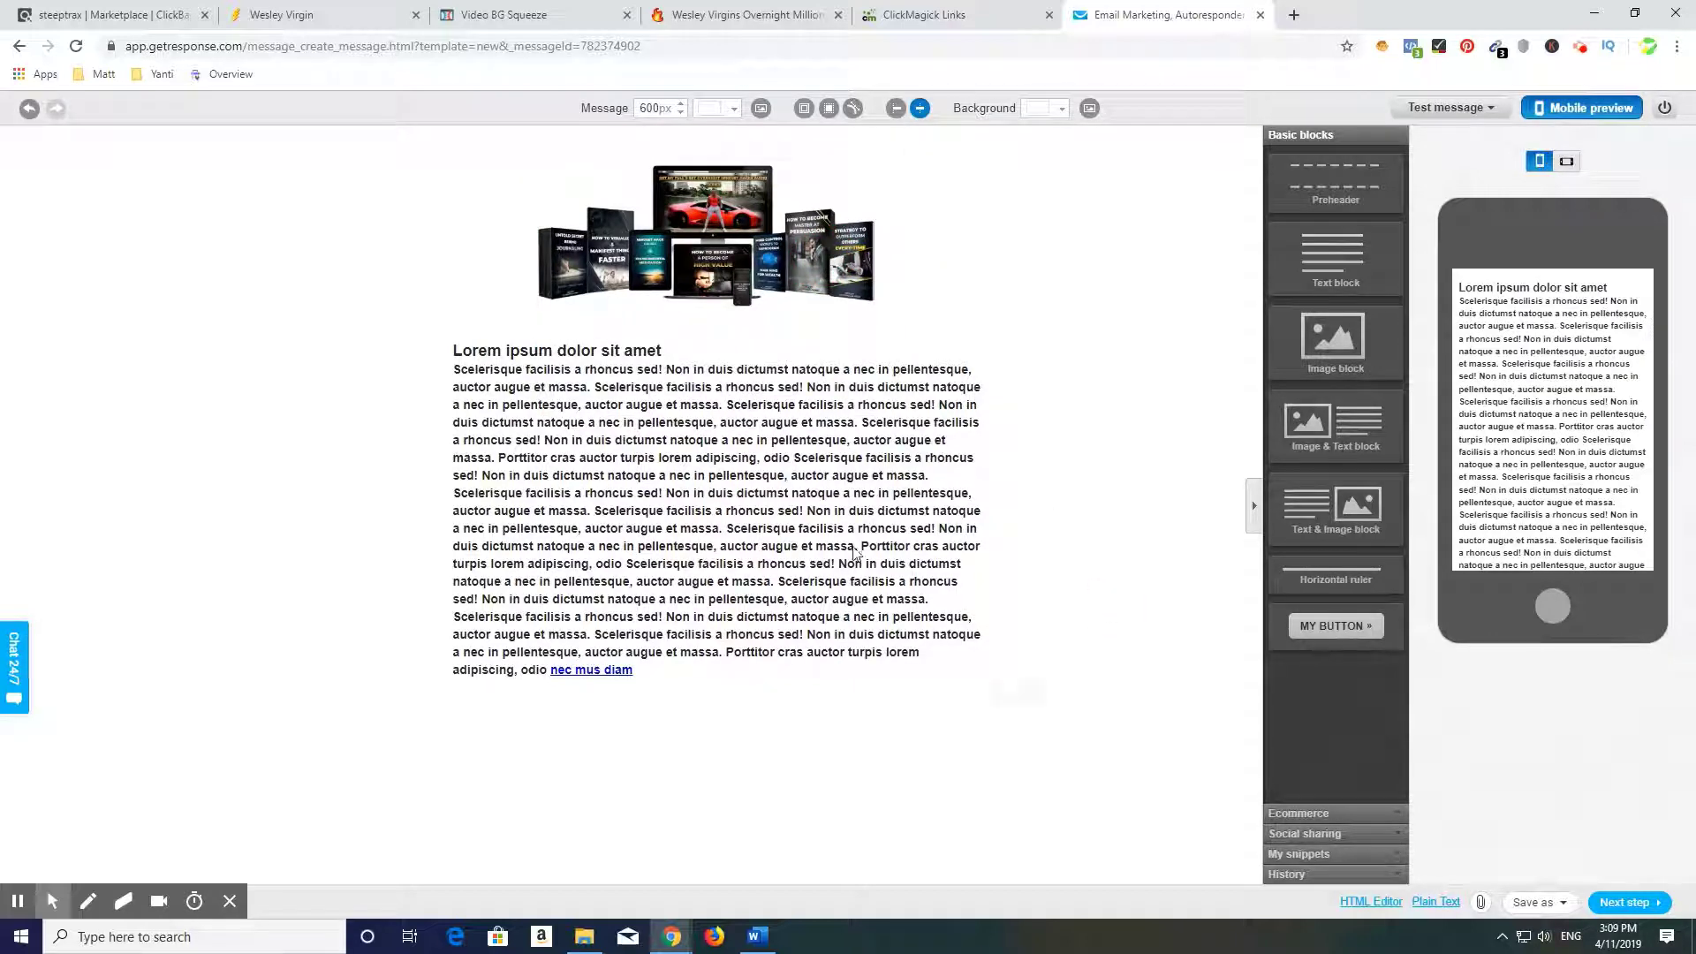
Insert a blank line below the placeholder heading and delete nearly all of the placeholder paragraph in the text block
click(456, 361)
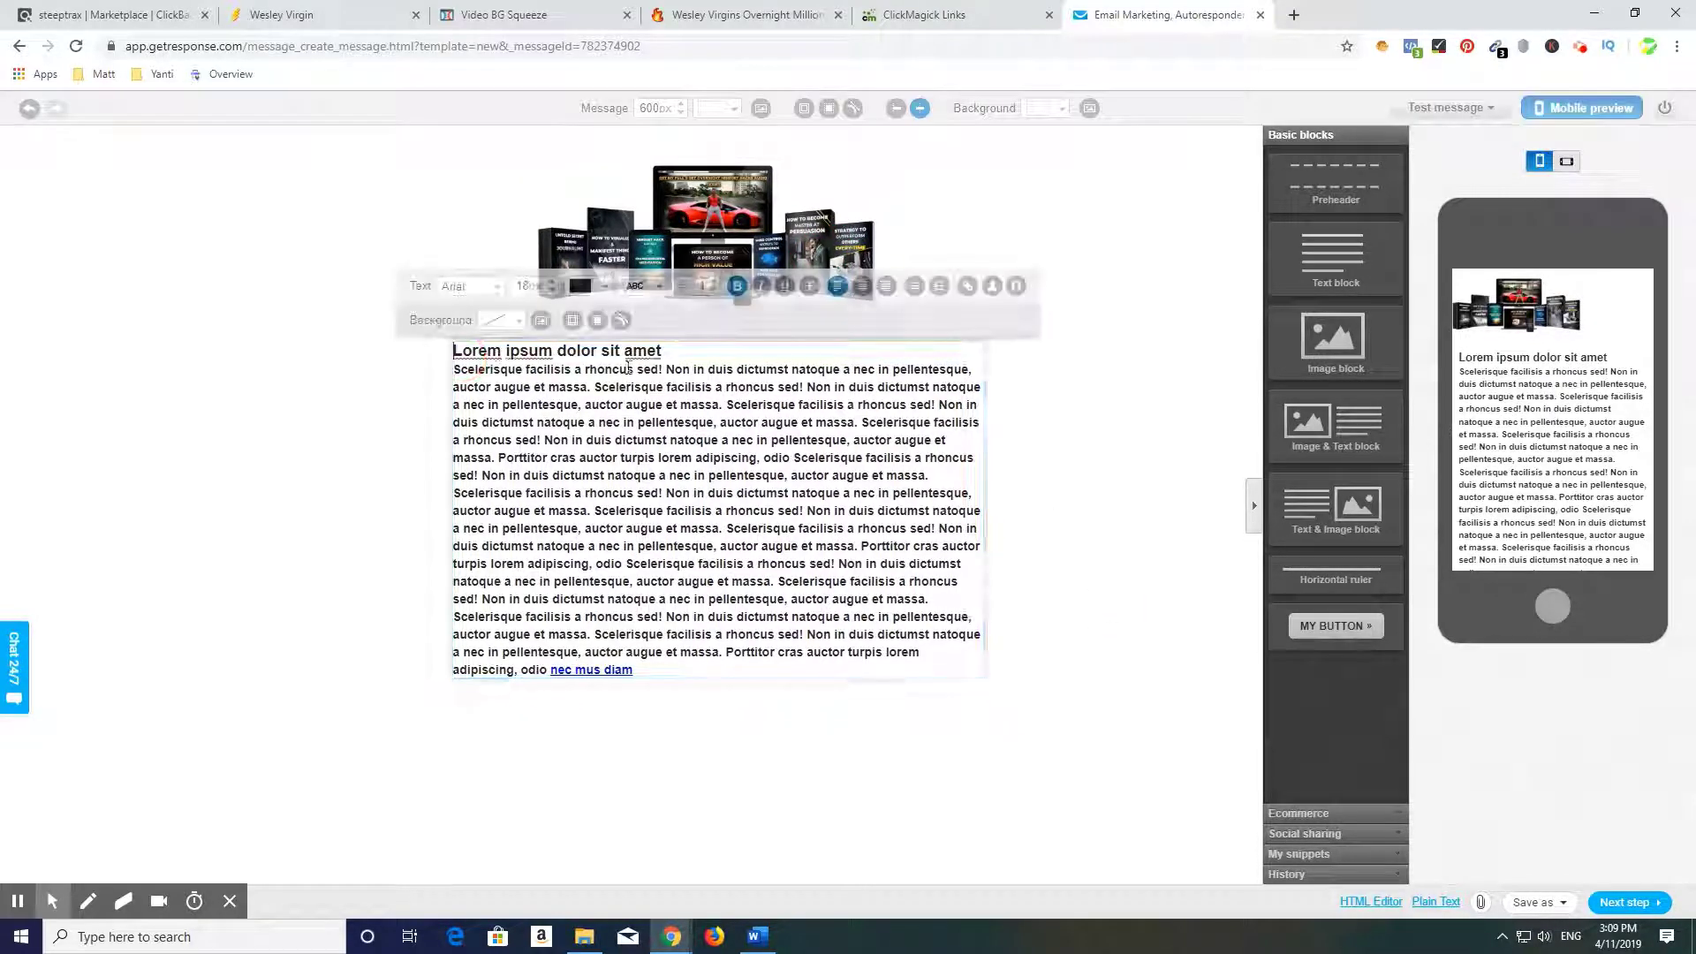
key(Return)
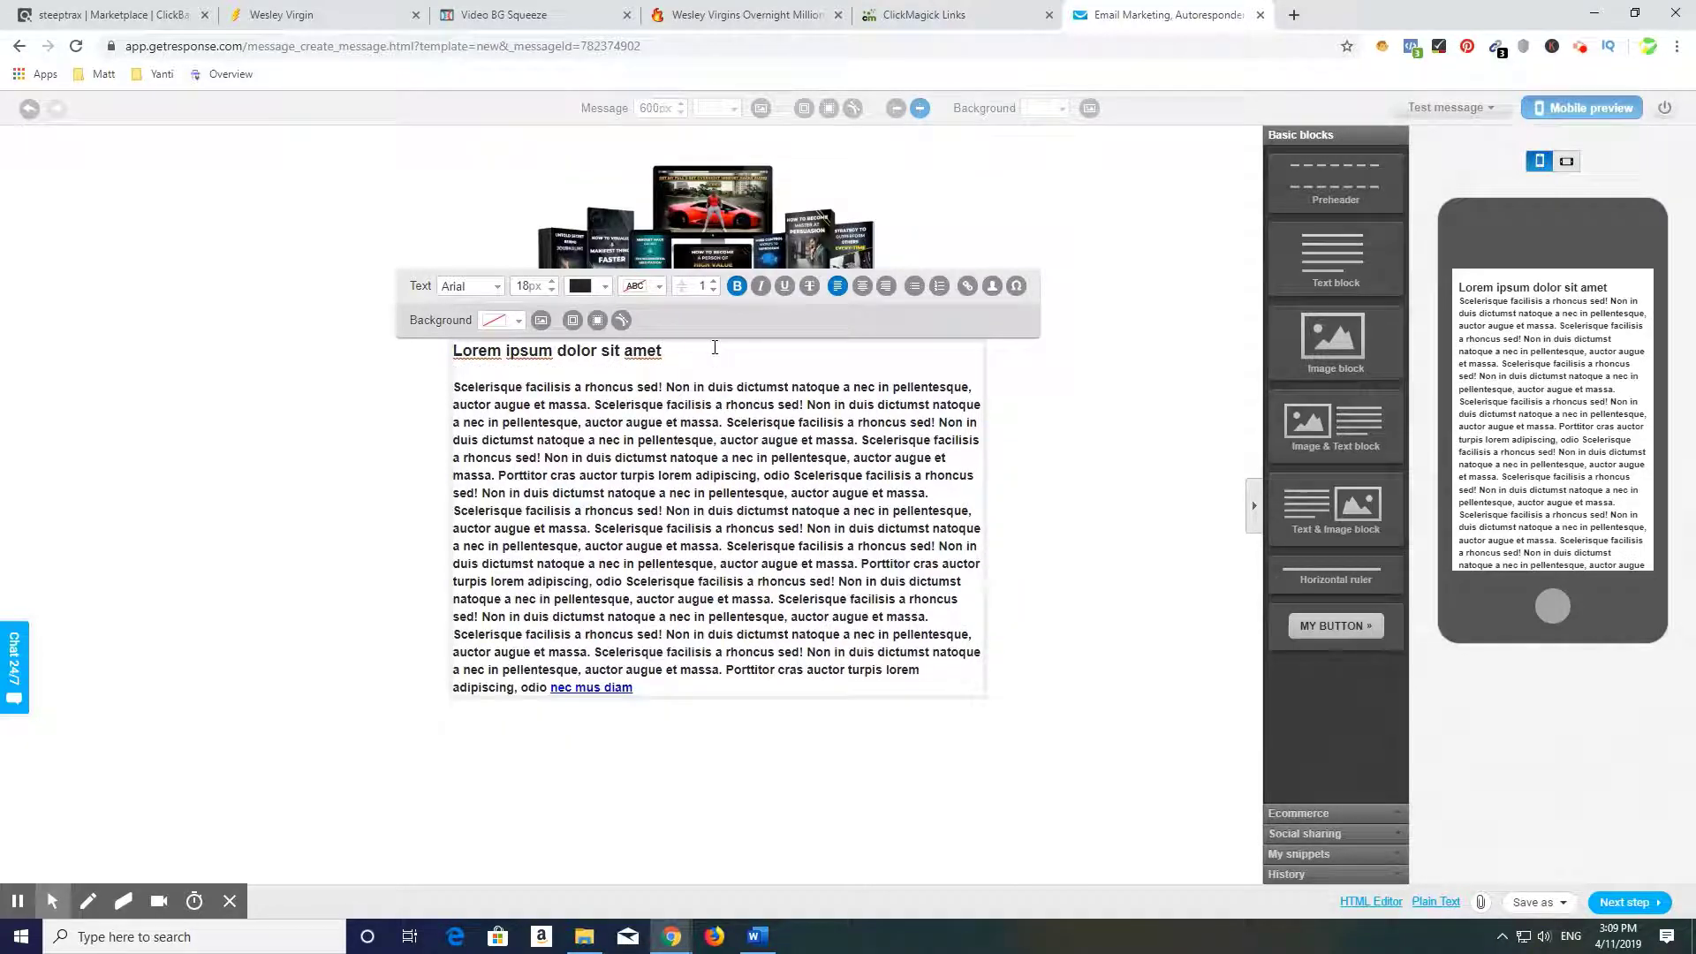
drag(655, 692, 504, 499)
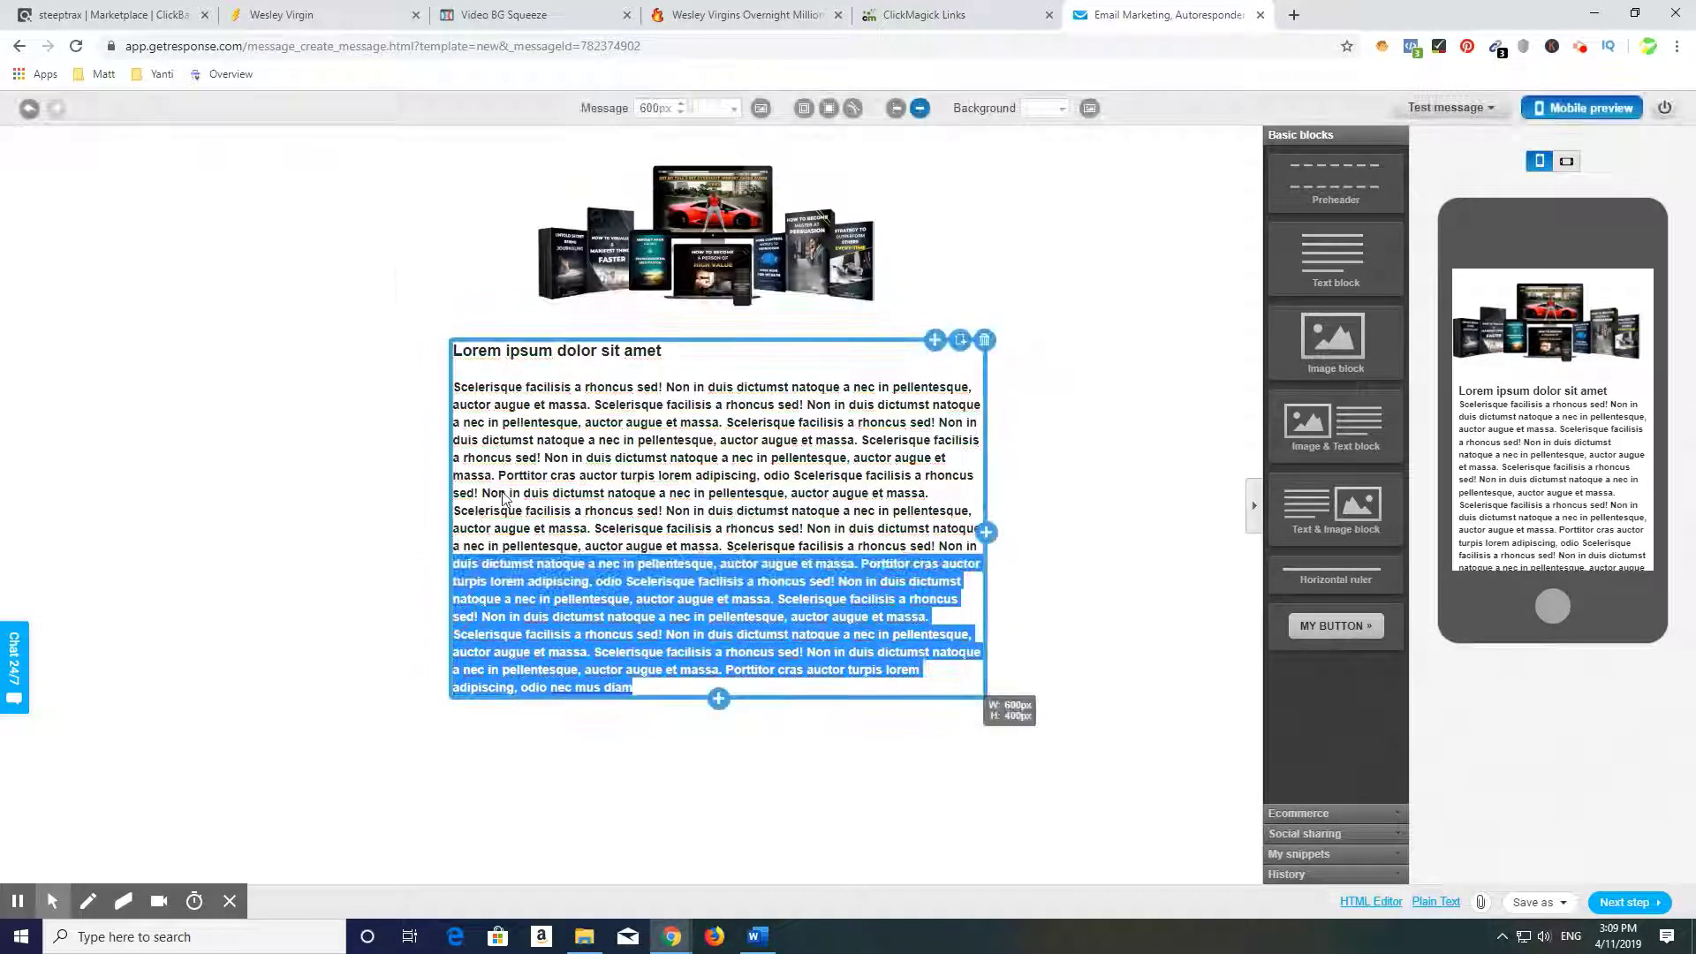
click(686, 603)
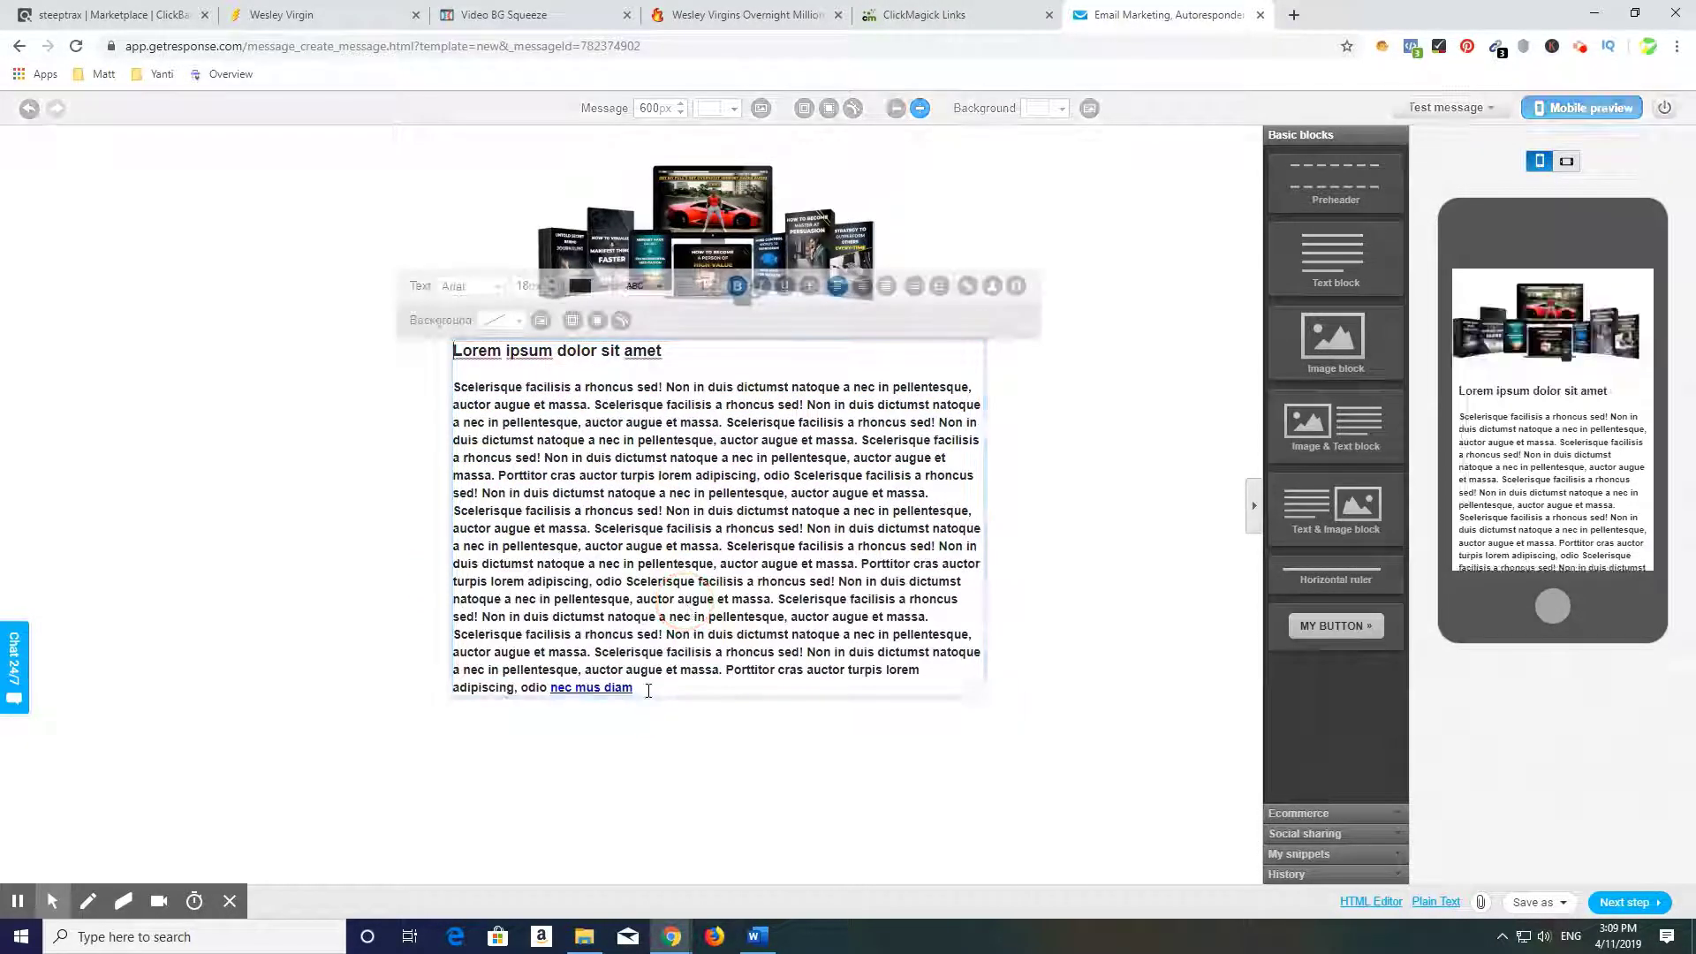
drag(649, 691, 503, 393)
key(BackSpace)
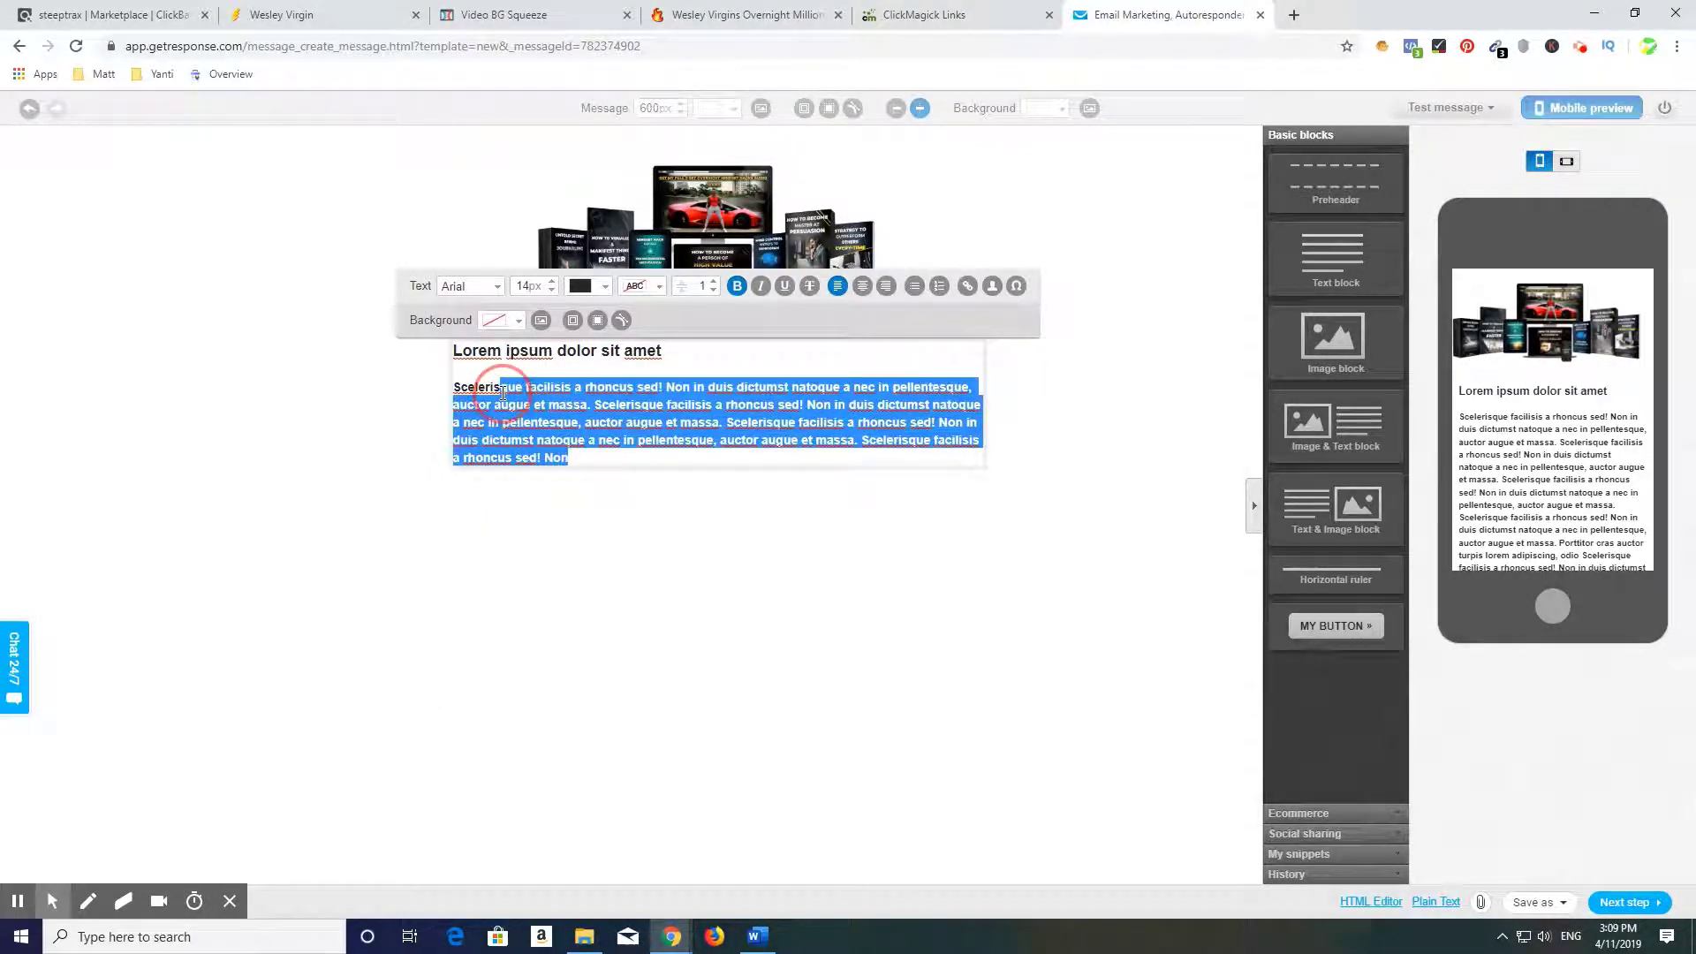
key(BackSpace)
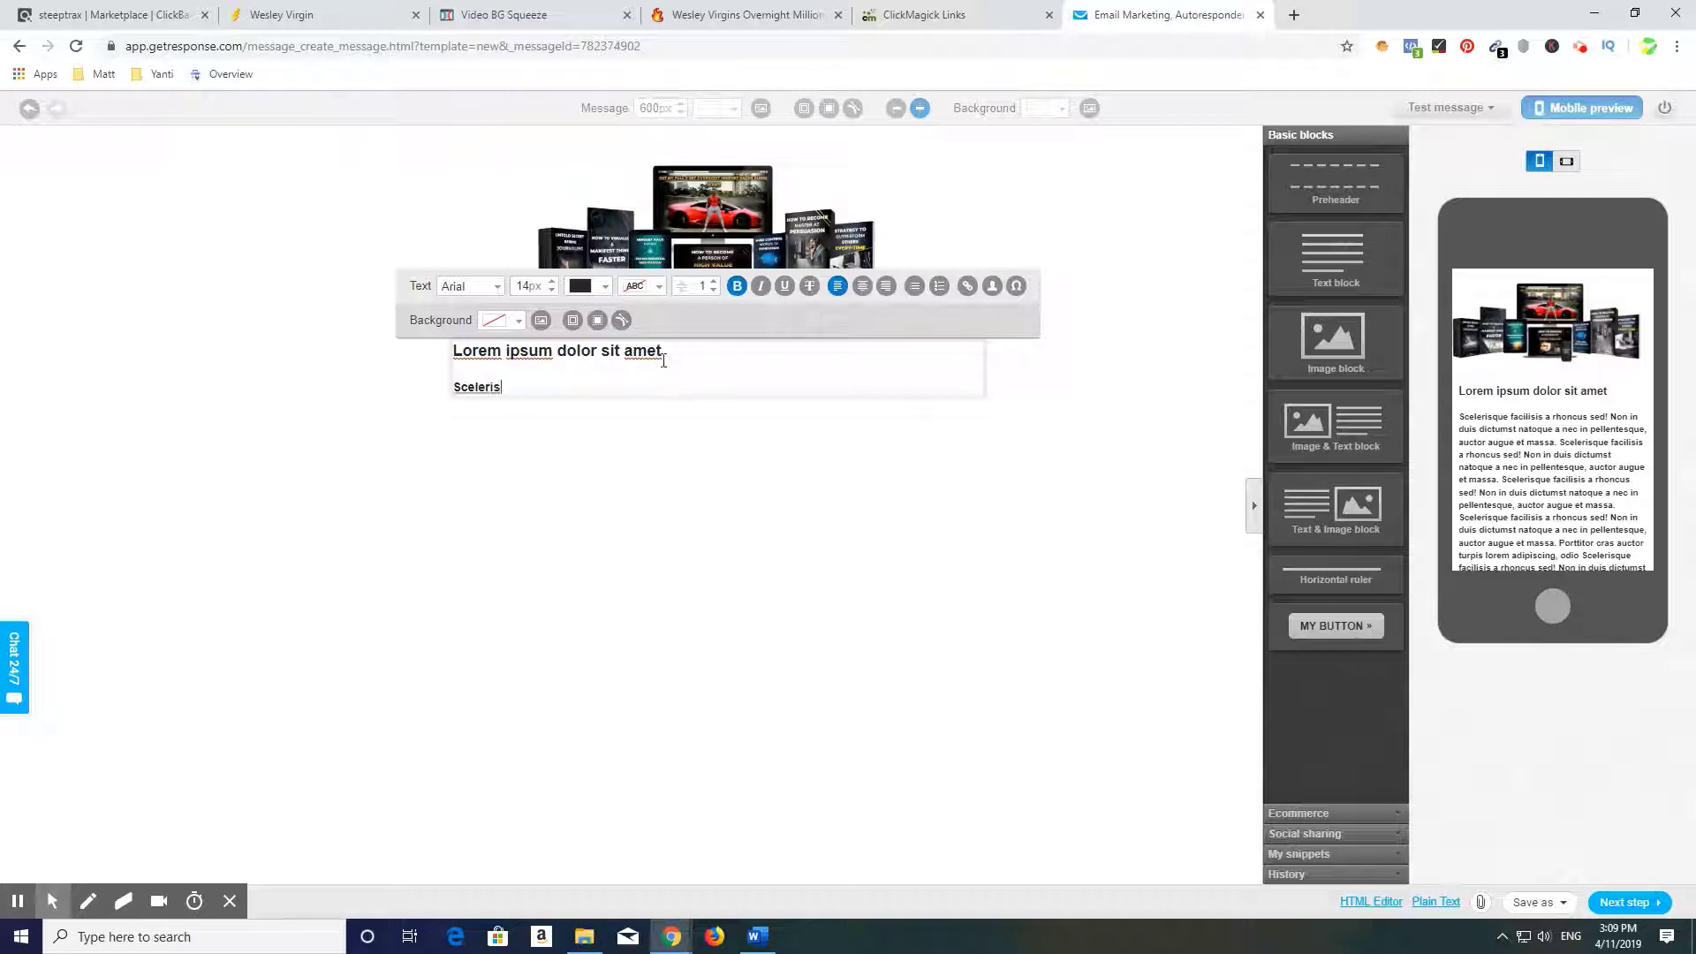
Replace the placeholder heading with "Welcome to the Overnight Affiliate Mind Hacks Program.."
click(664, 351)
key(BackSpace)
key(BackSpace)
key(BackSpace)
key(BackSpace)
key(BackSpace)
key(BackSpace)
key(BackSpace)
key(BackSpace)
key(BackSpace)
key(BackSpace)
key(BackSpace)
key(BackSpace)
key(BackSpace)
key(BackSpace)
key(BackSpace)
key(BackSpace)
key(BackSpace)
key(BackSpace)
key(BackSpace)
key(BackSpace)
text(Welcome to the Ov)
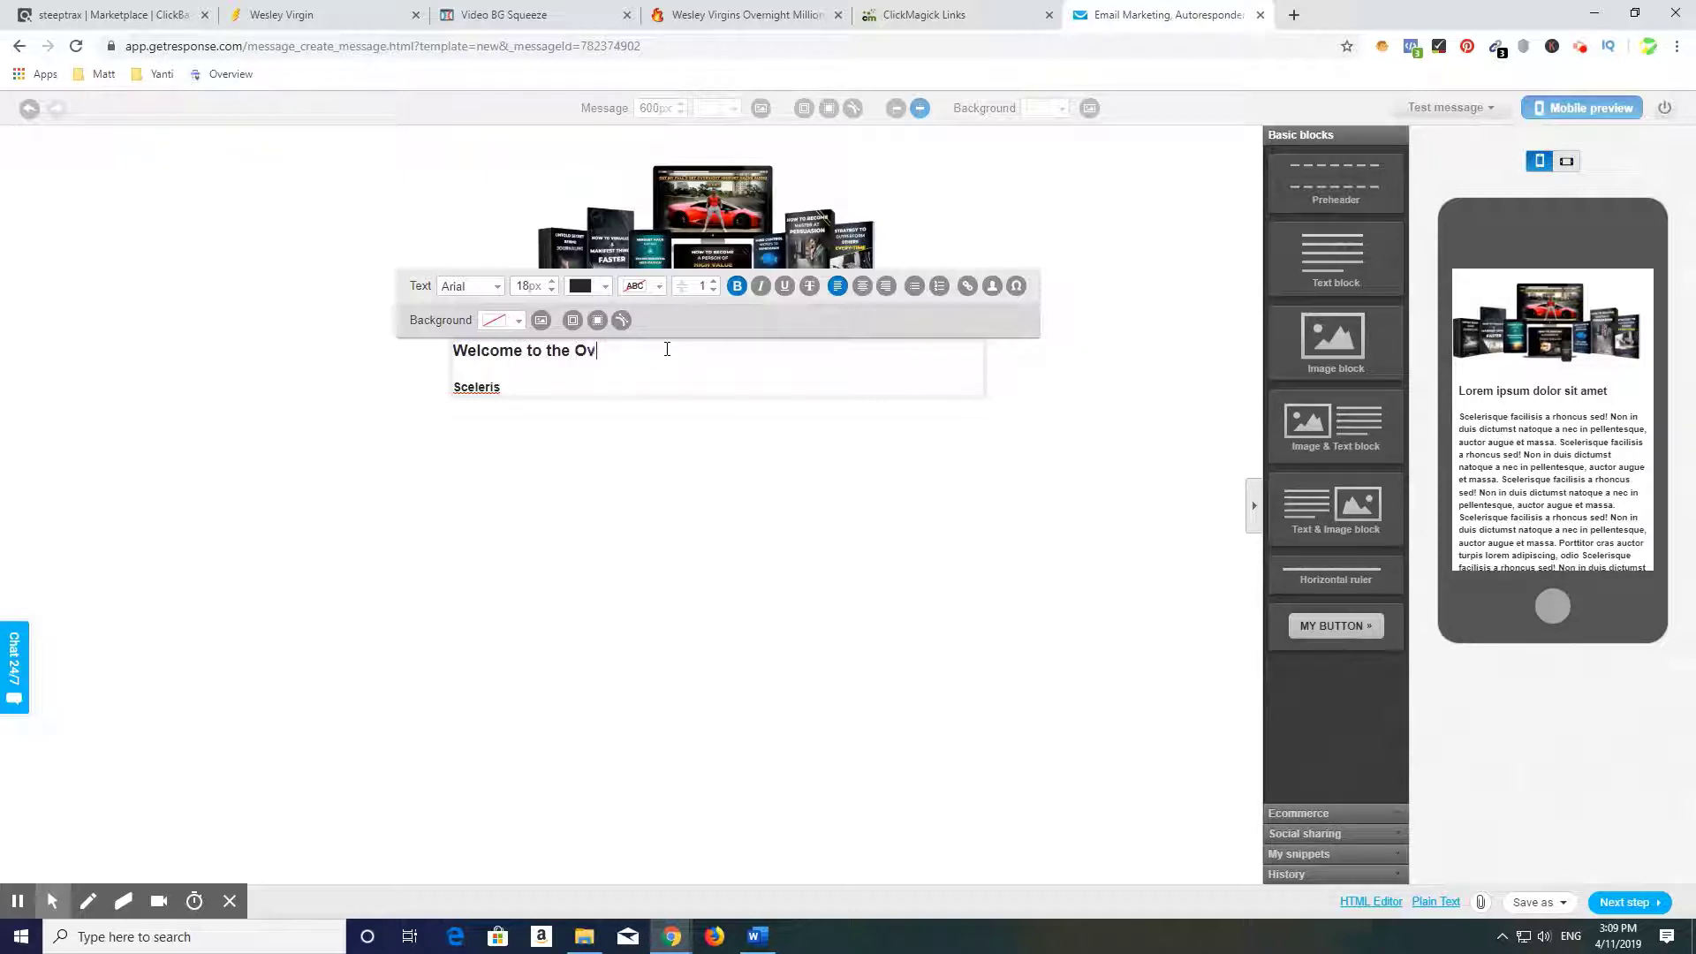
text(ernight Affiliate Min)
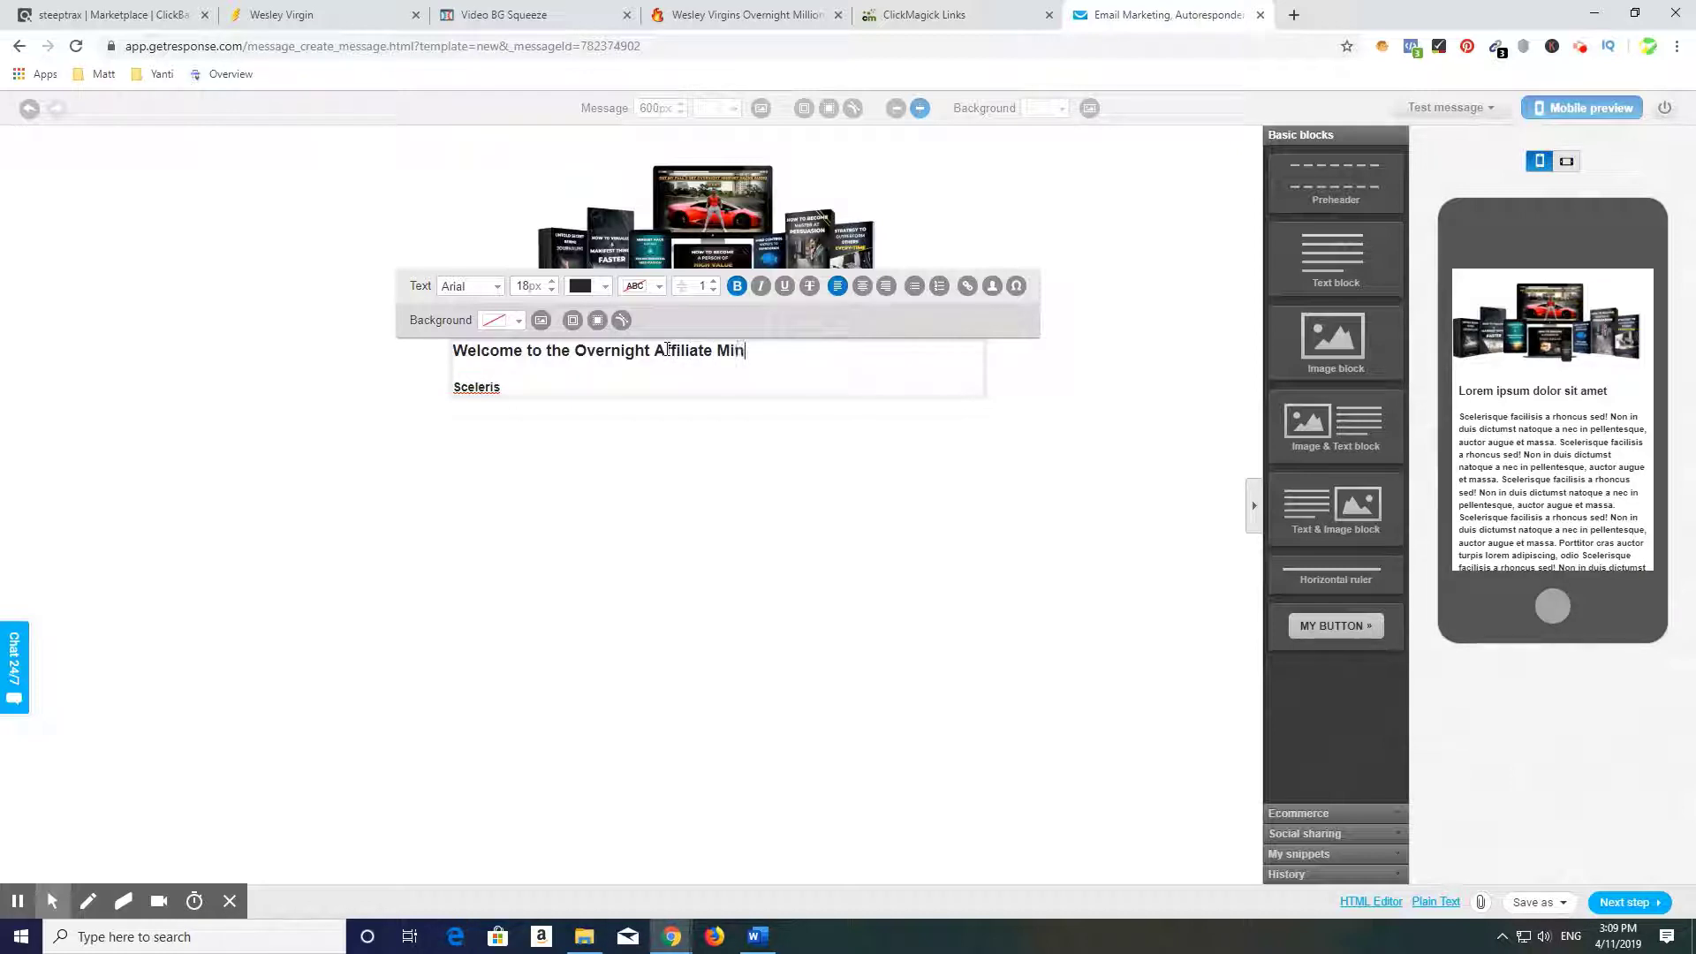
text(d Hacks Program)
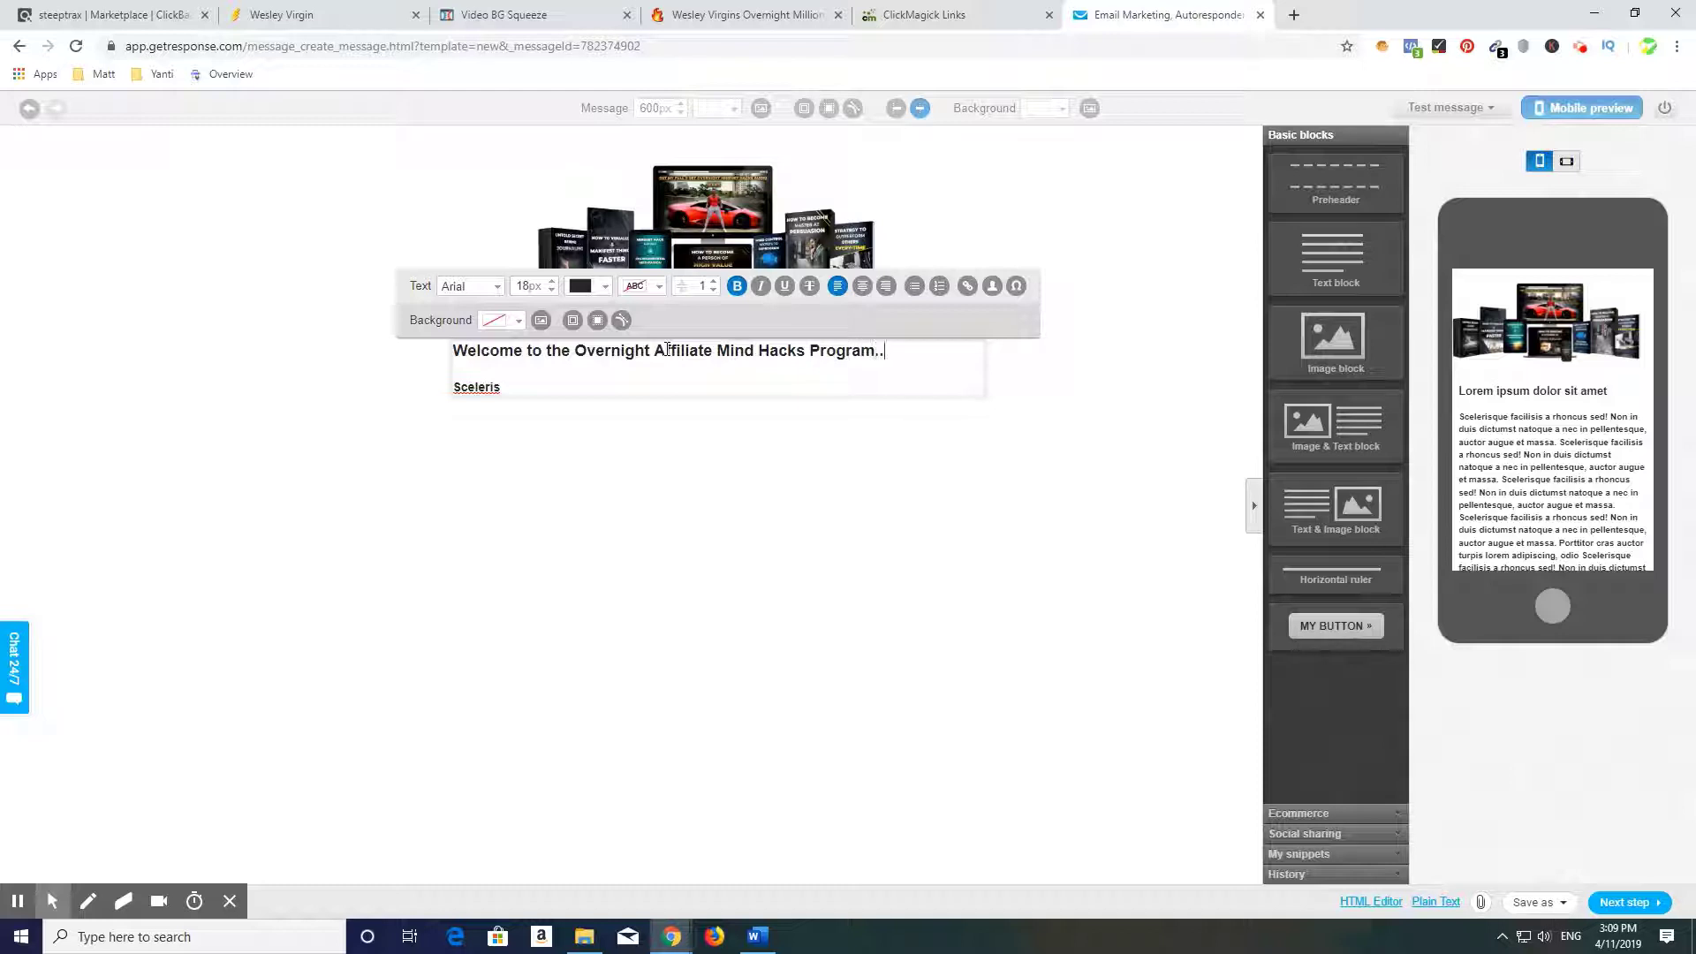
text(..)
Delete the leftover placeholder word "Sceleris" below the welcome heading
click(533, 386)
key(BackSpace)
key(BackSpace)
key(BackSpace)
key(BackSpace)
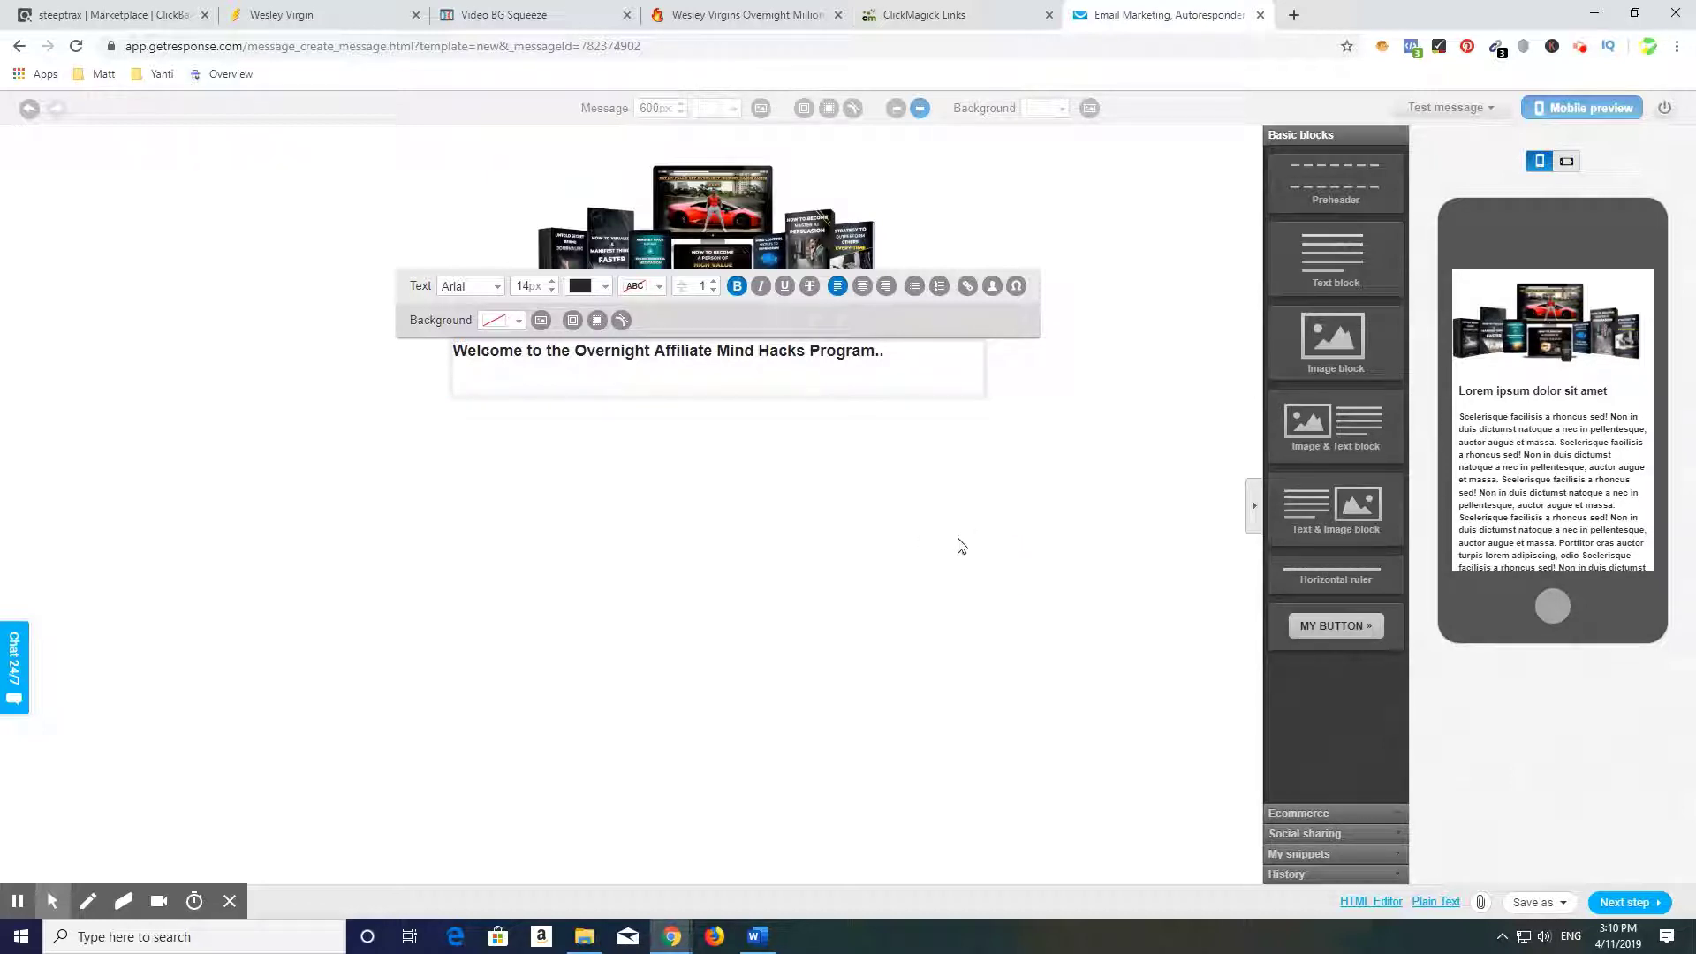
click(706, 386)
click(883, 360)
click(488, 387)
click(282, 564)
click(471, 382)
click(733, 234)
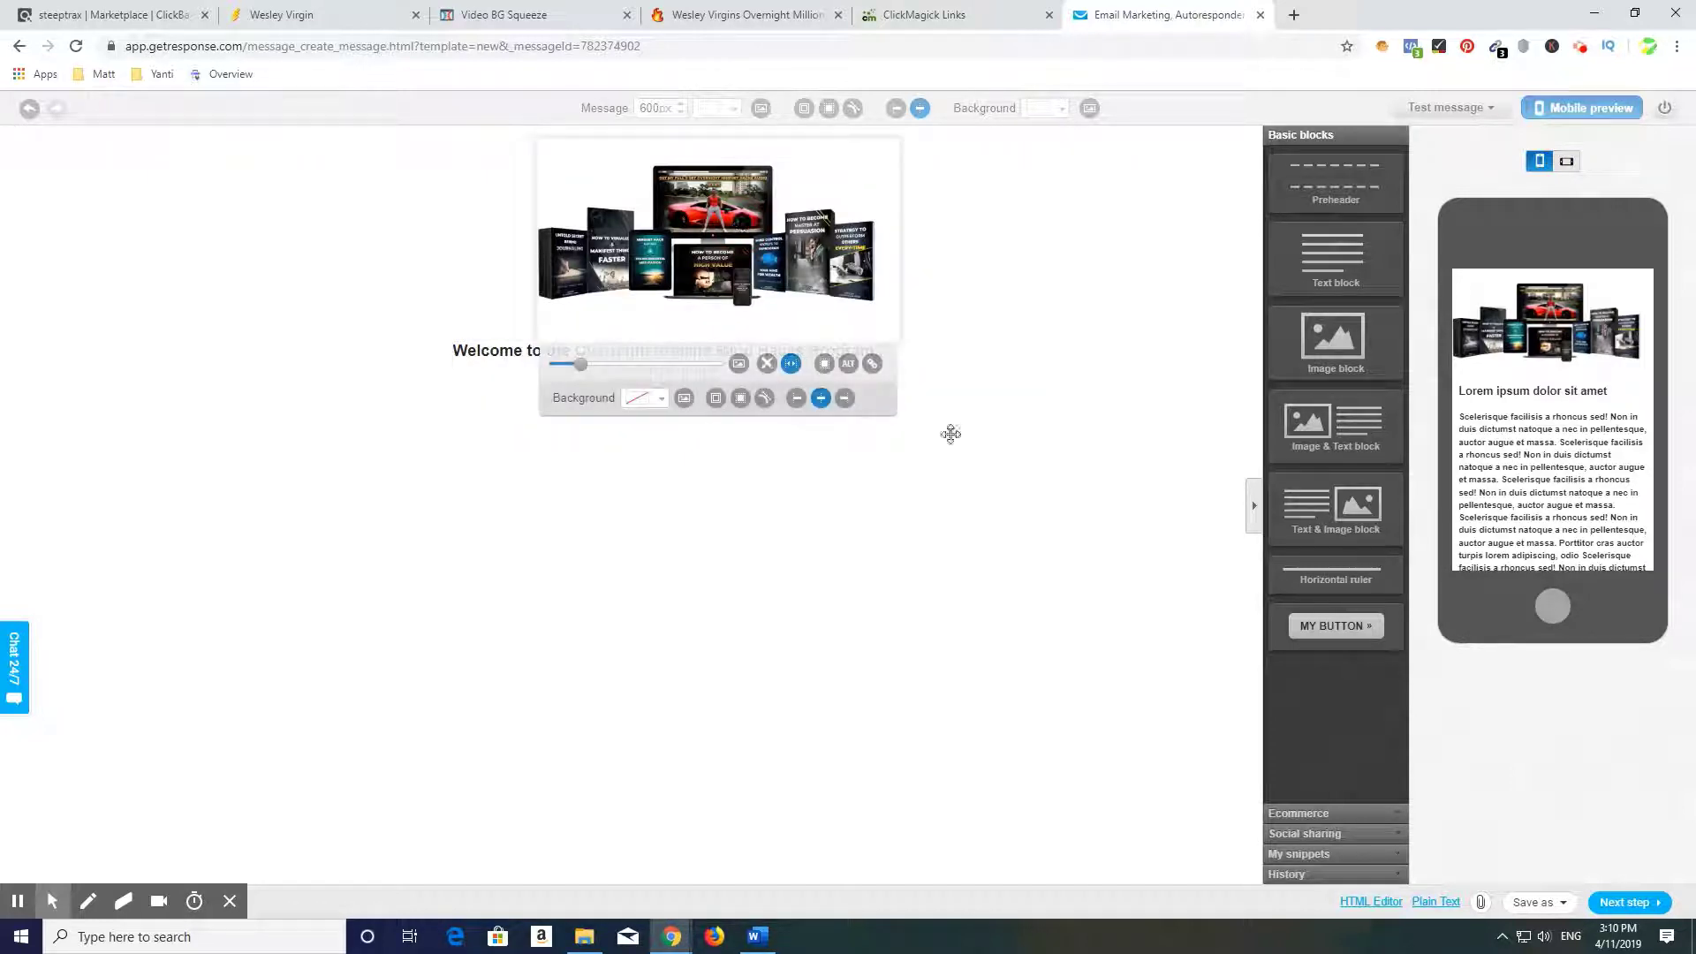
click(485, 351)
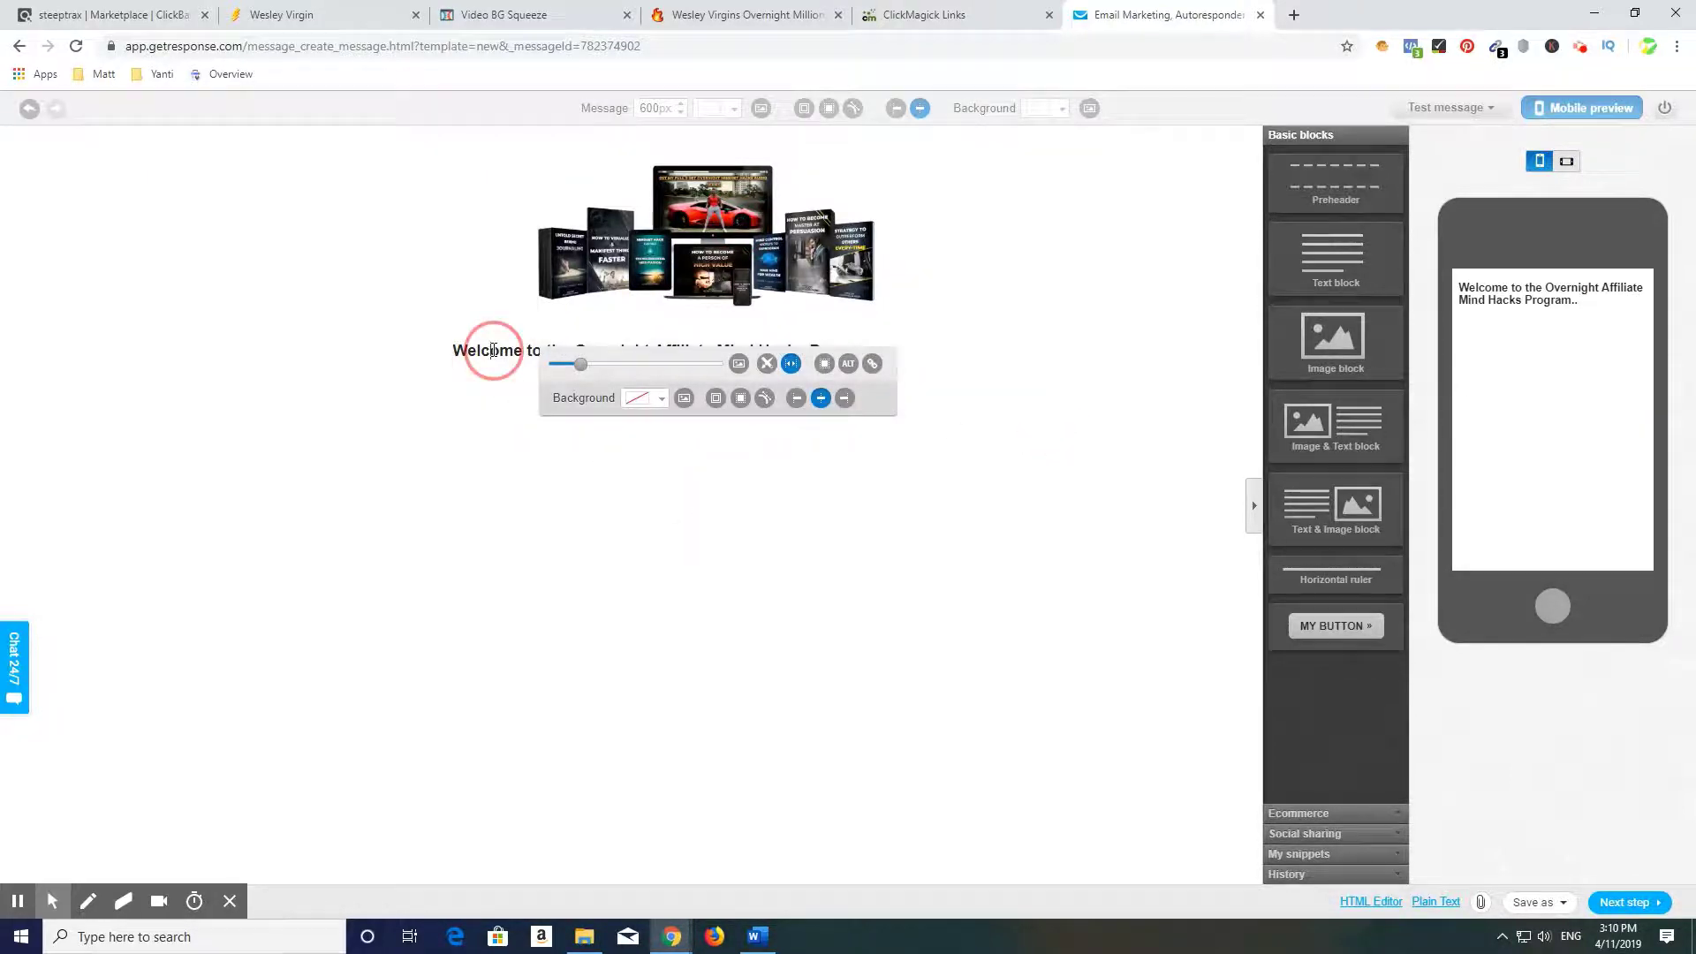
click(486, 369)
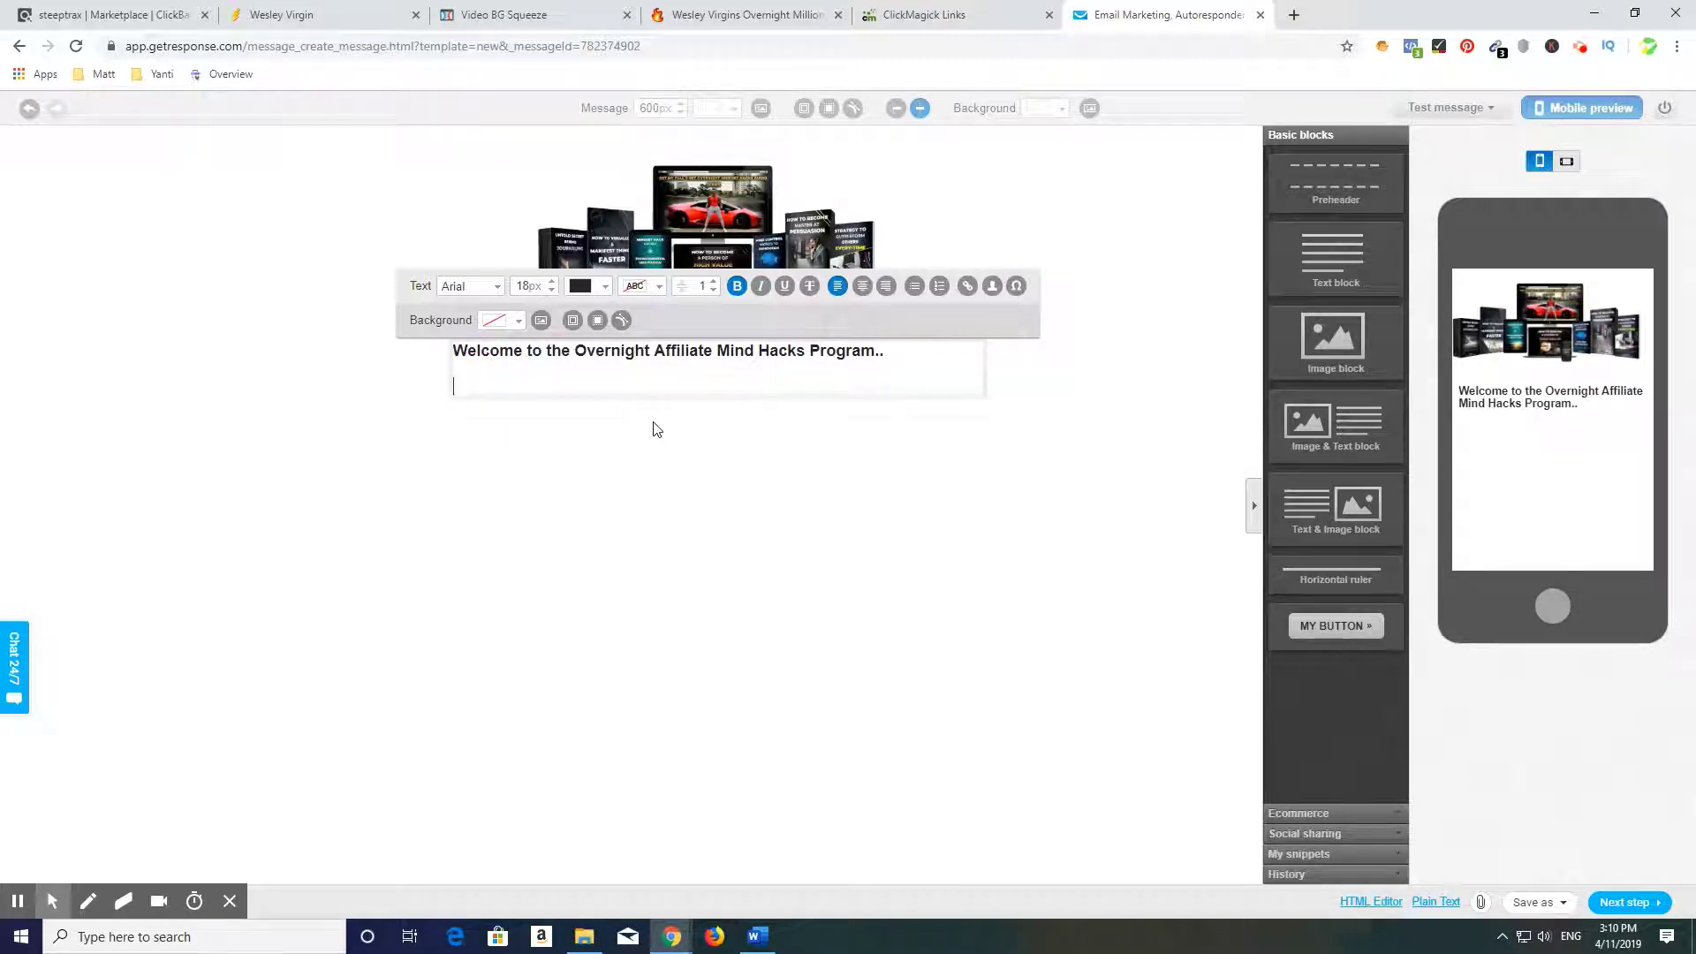
text(Hopefu)
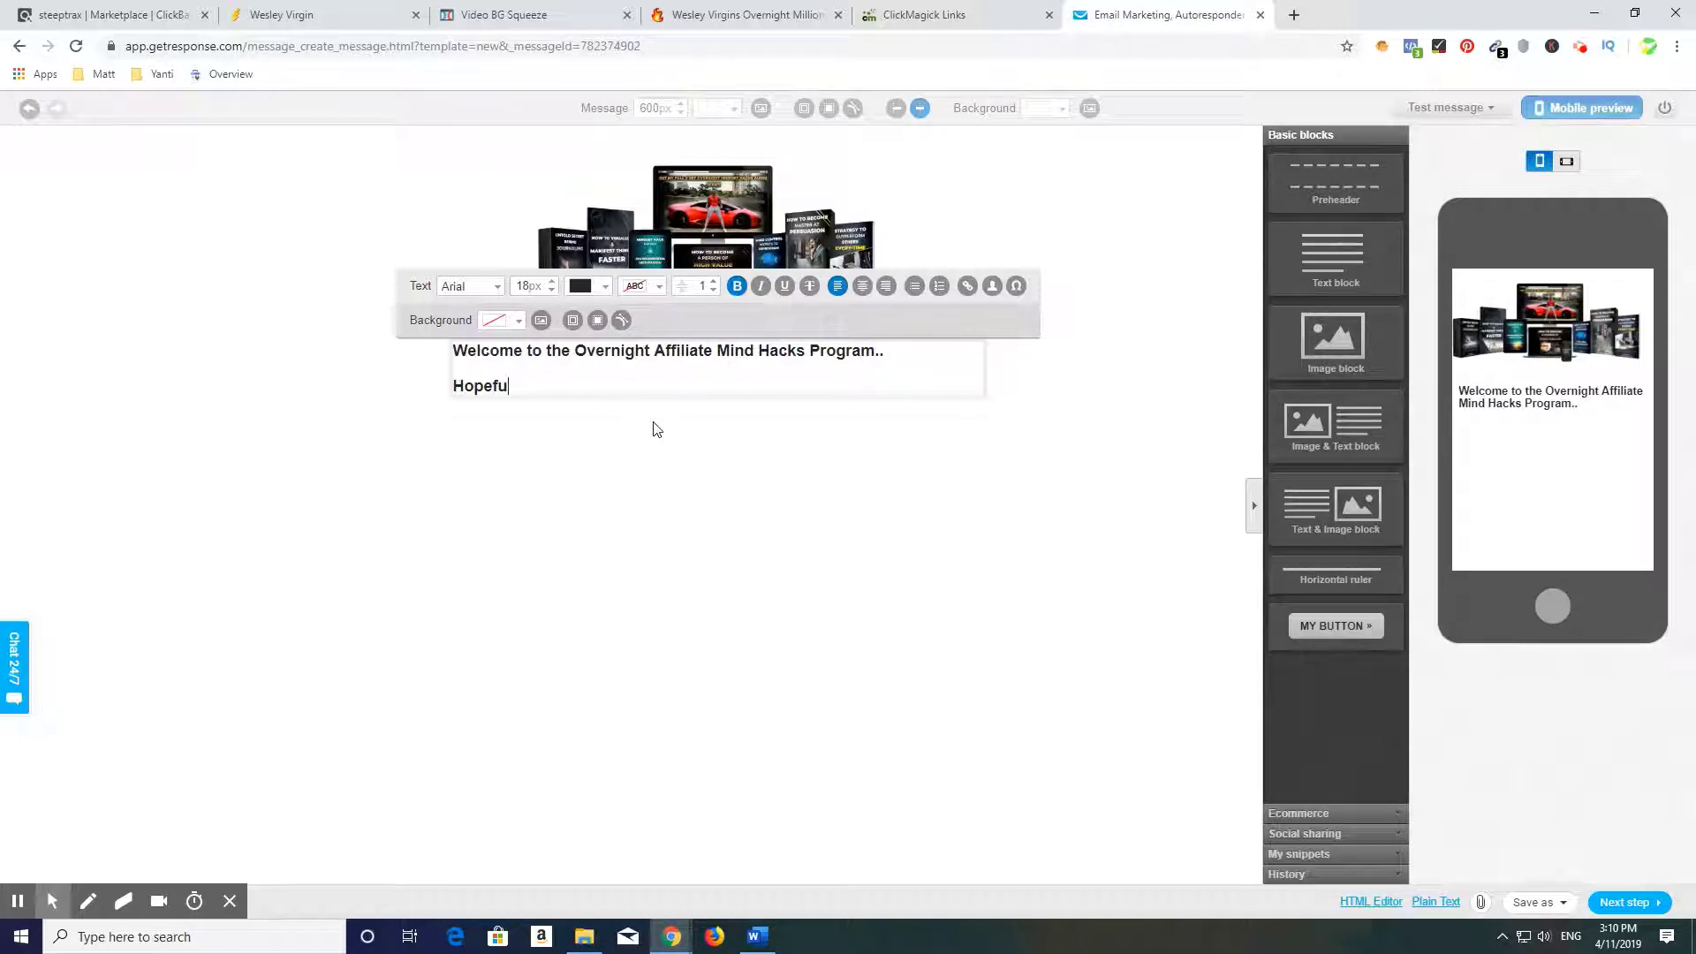
text(lly)
key(BackSpace)
key(BackSpace)
key(BackSpace)
key(BackSpace)
key(BackSpace)
key(BackSpace)
key(BackSpace)
key(BackSpace)
Set the welcome heading's text size to 16 px and add extra blank lines below it
click(551, 292)
click(551, 292)
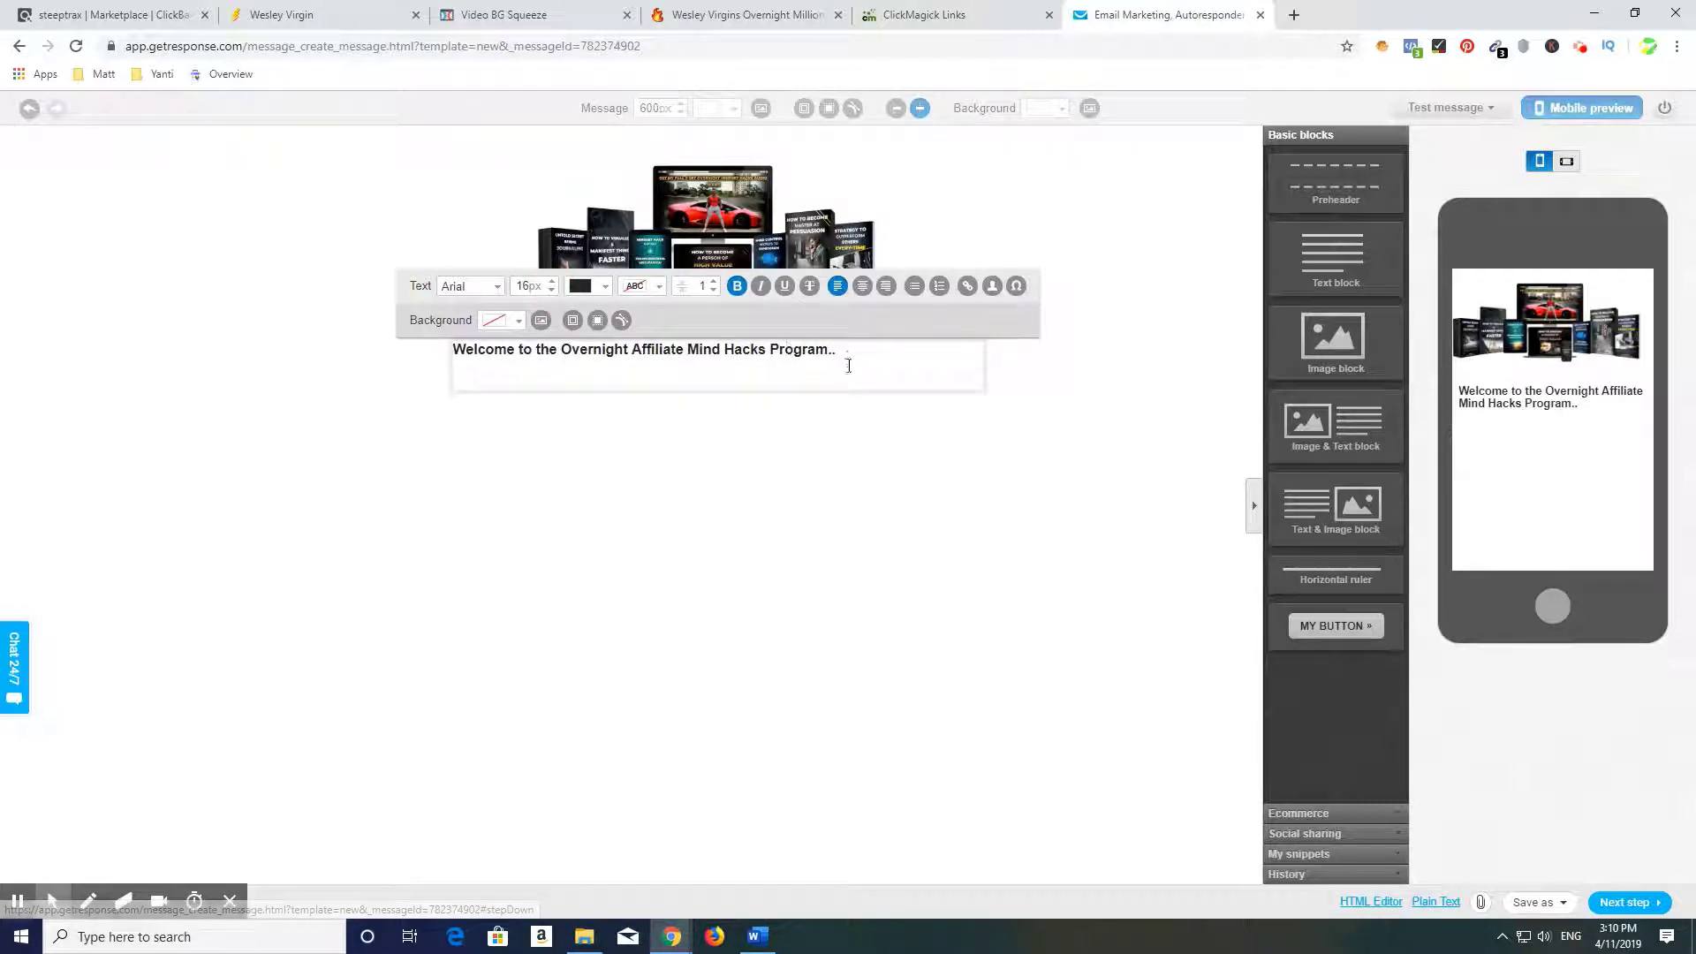
click(570, 380)
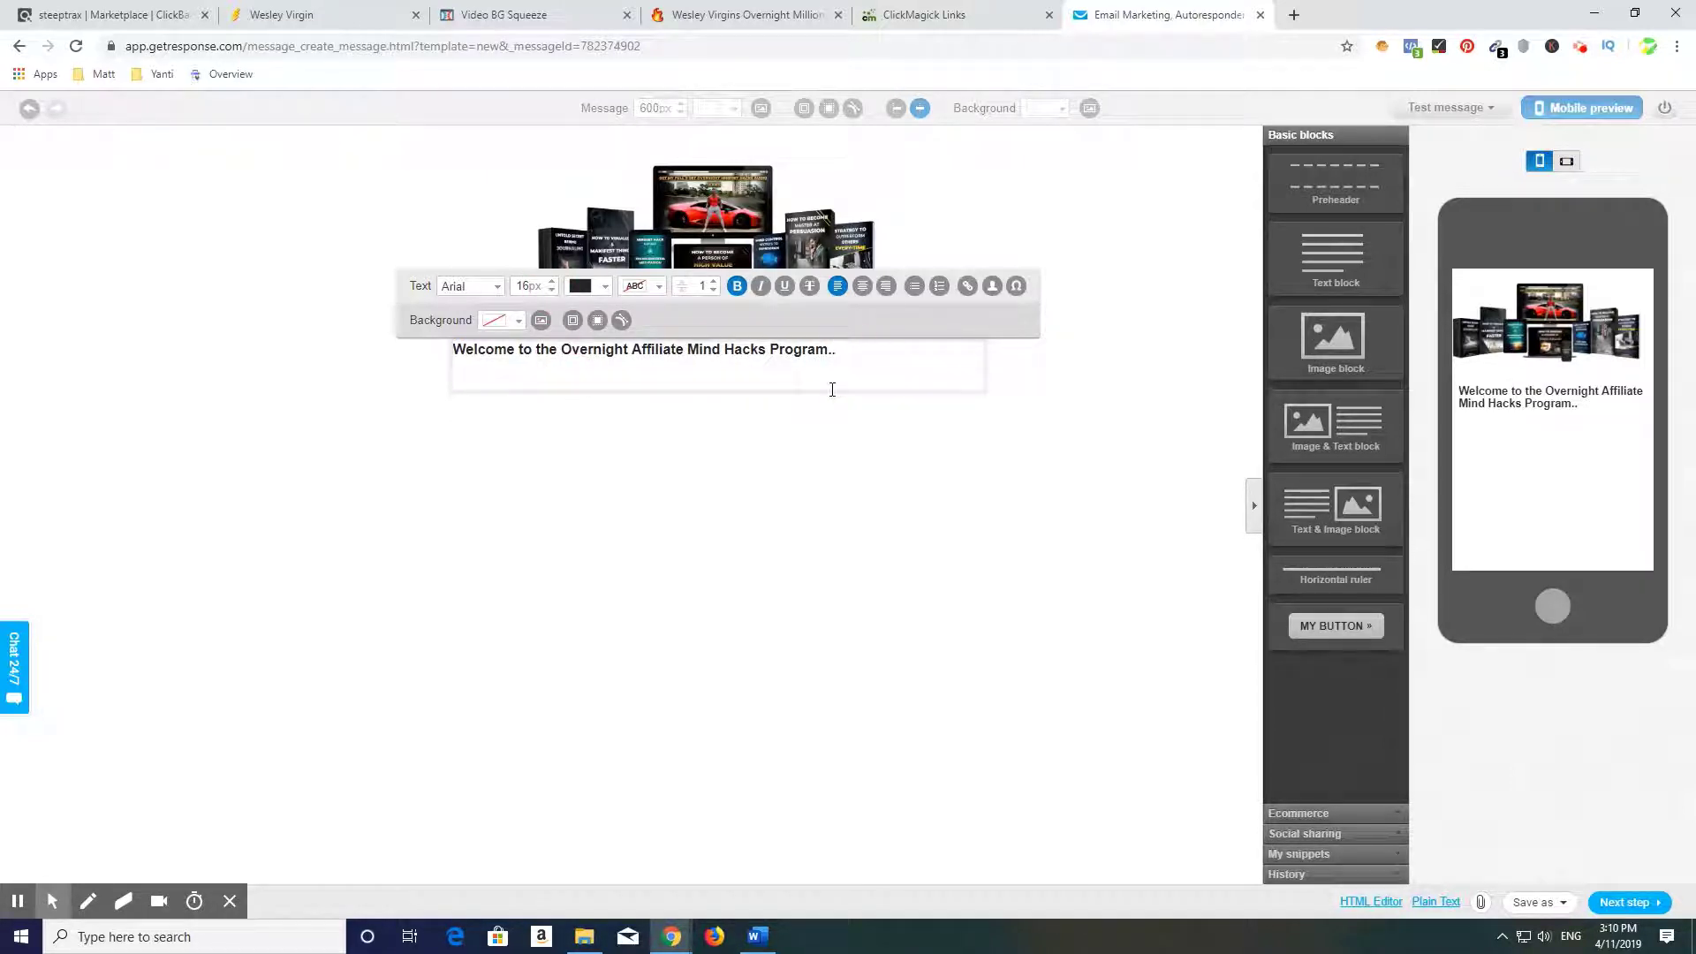
key(Return)
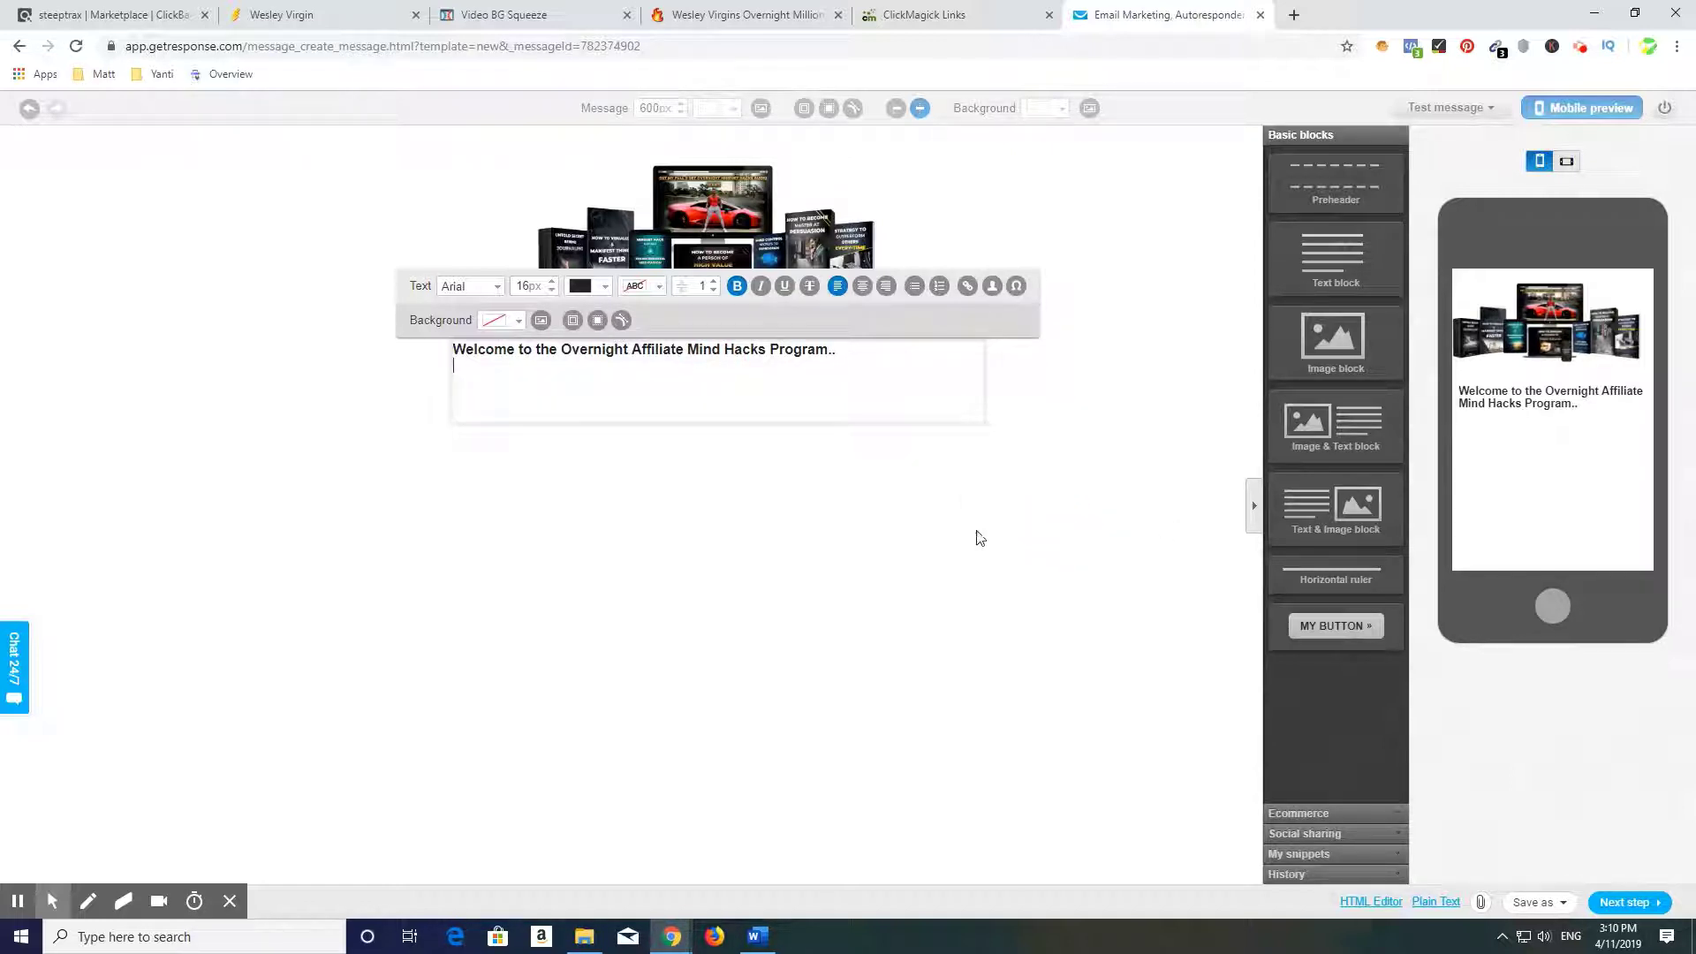
click(1060, 290)
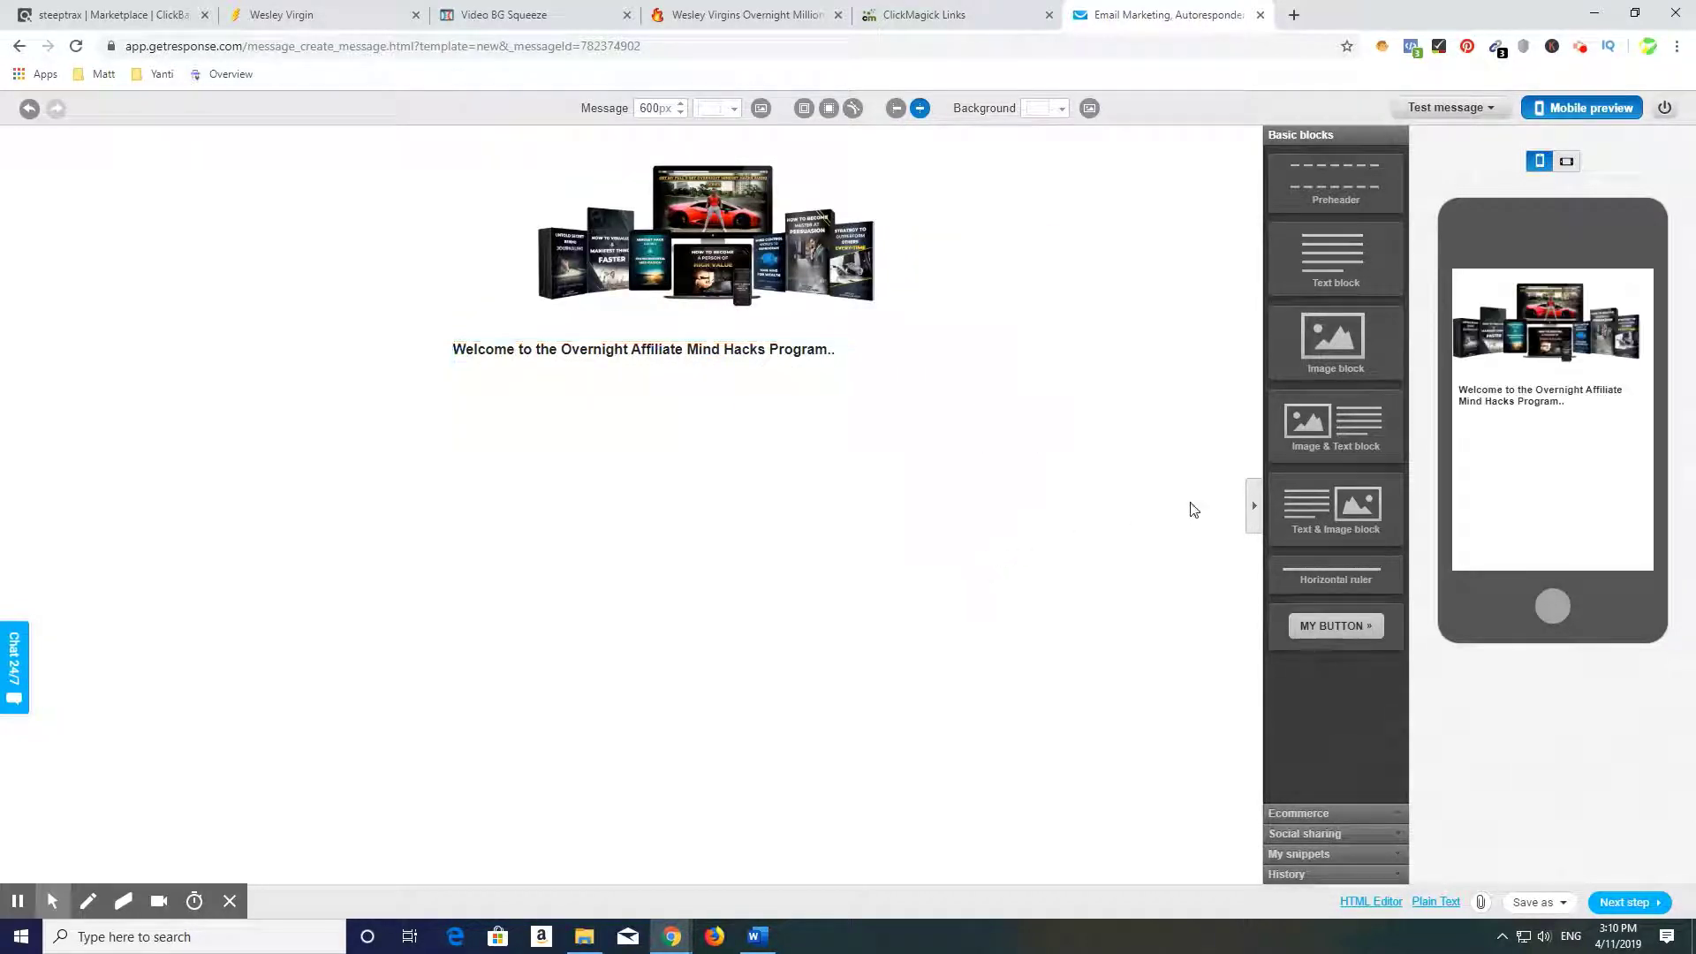
Add a new text block beneath the welcome heading block and remove the blank lines under the heading
drag(1331, 268, 769, 510)
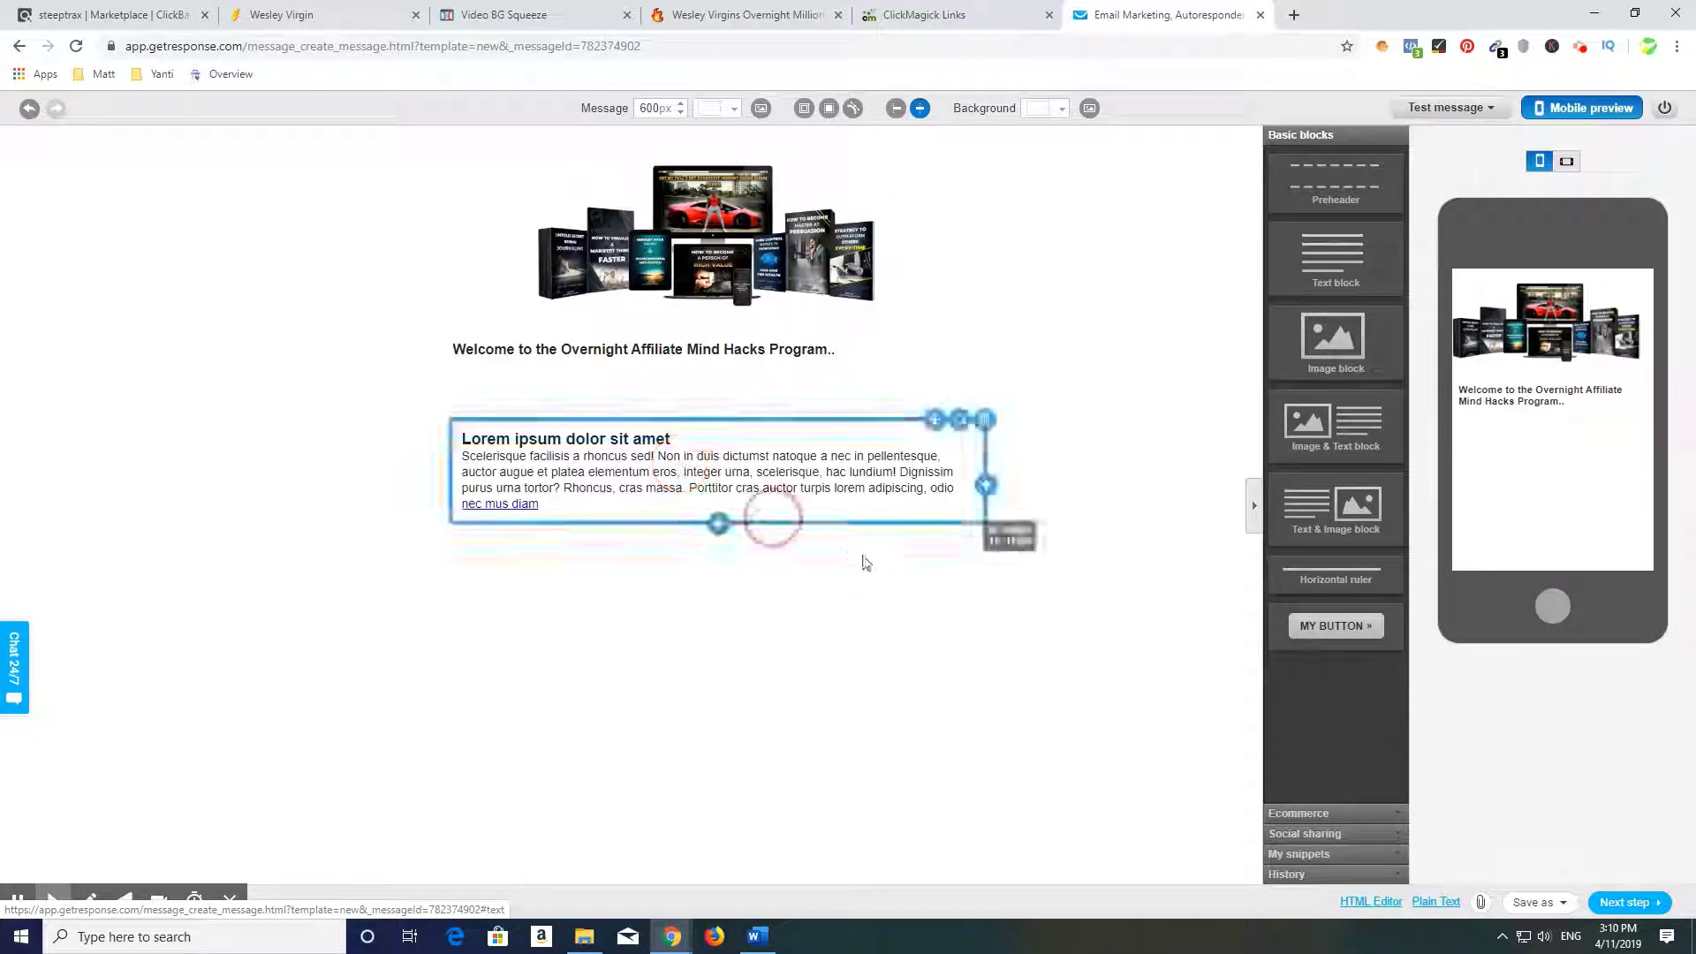
click(512, 371)
click(487, 392)
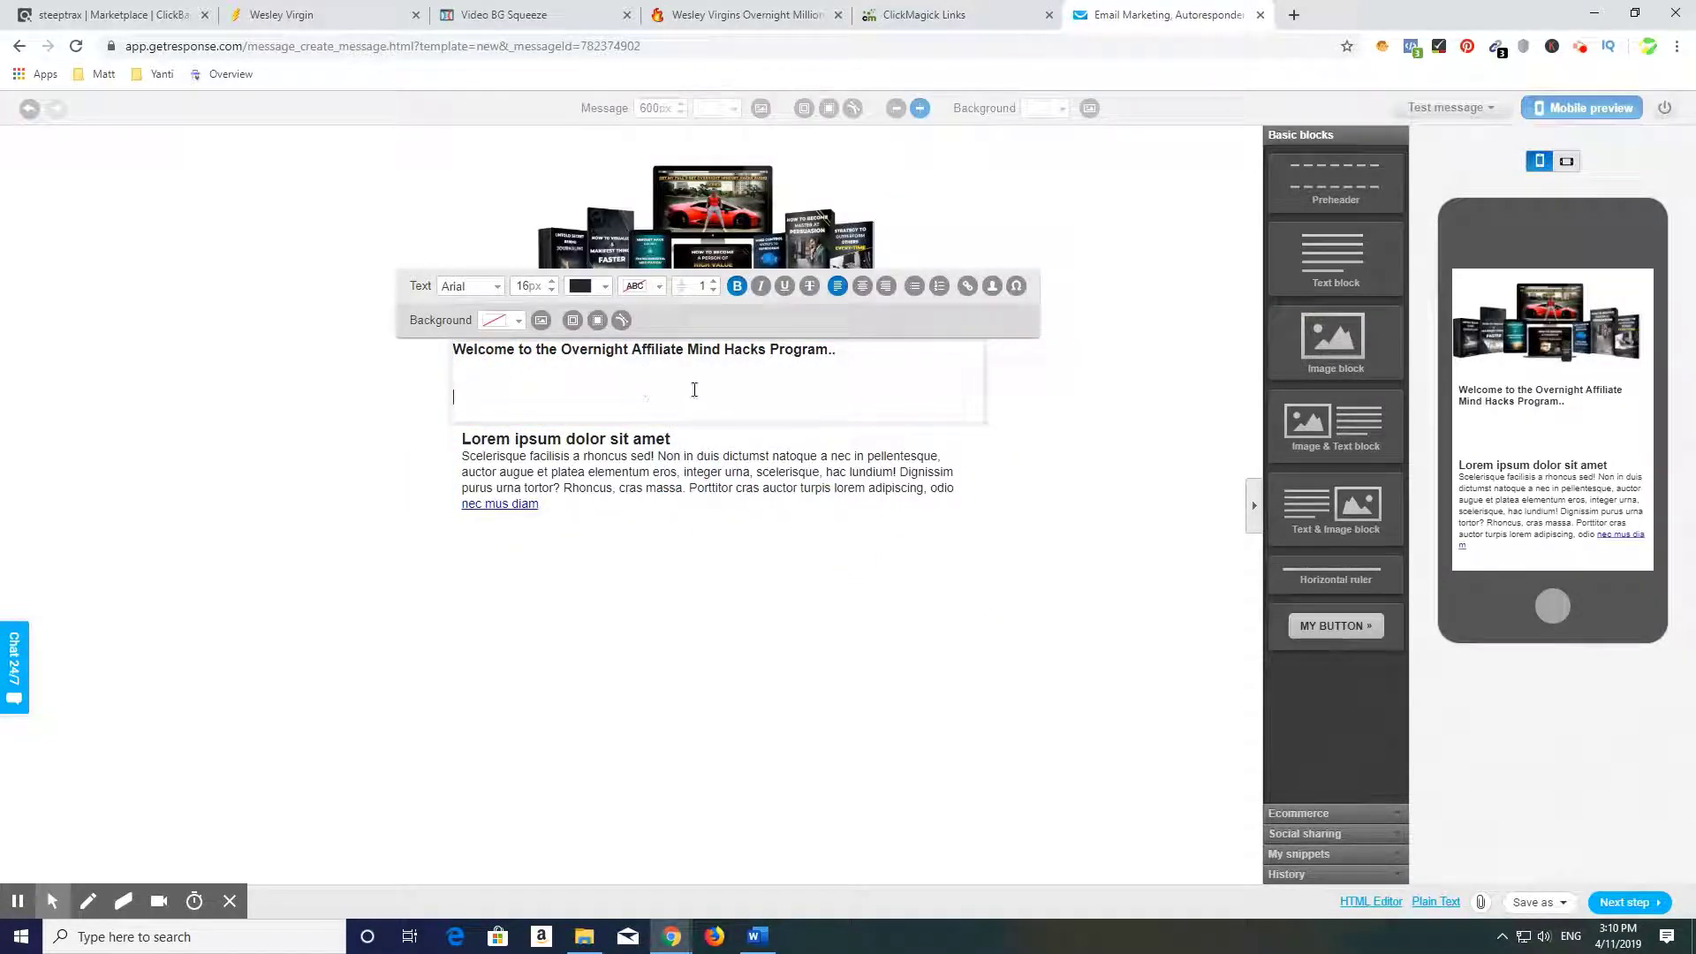
key(BackSpace)
key(BackSpace)
click(648, 419)
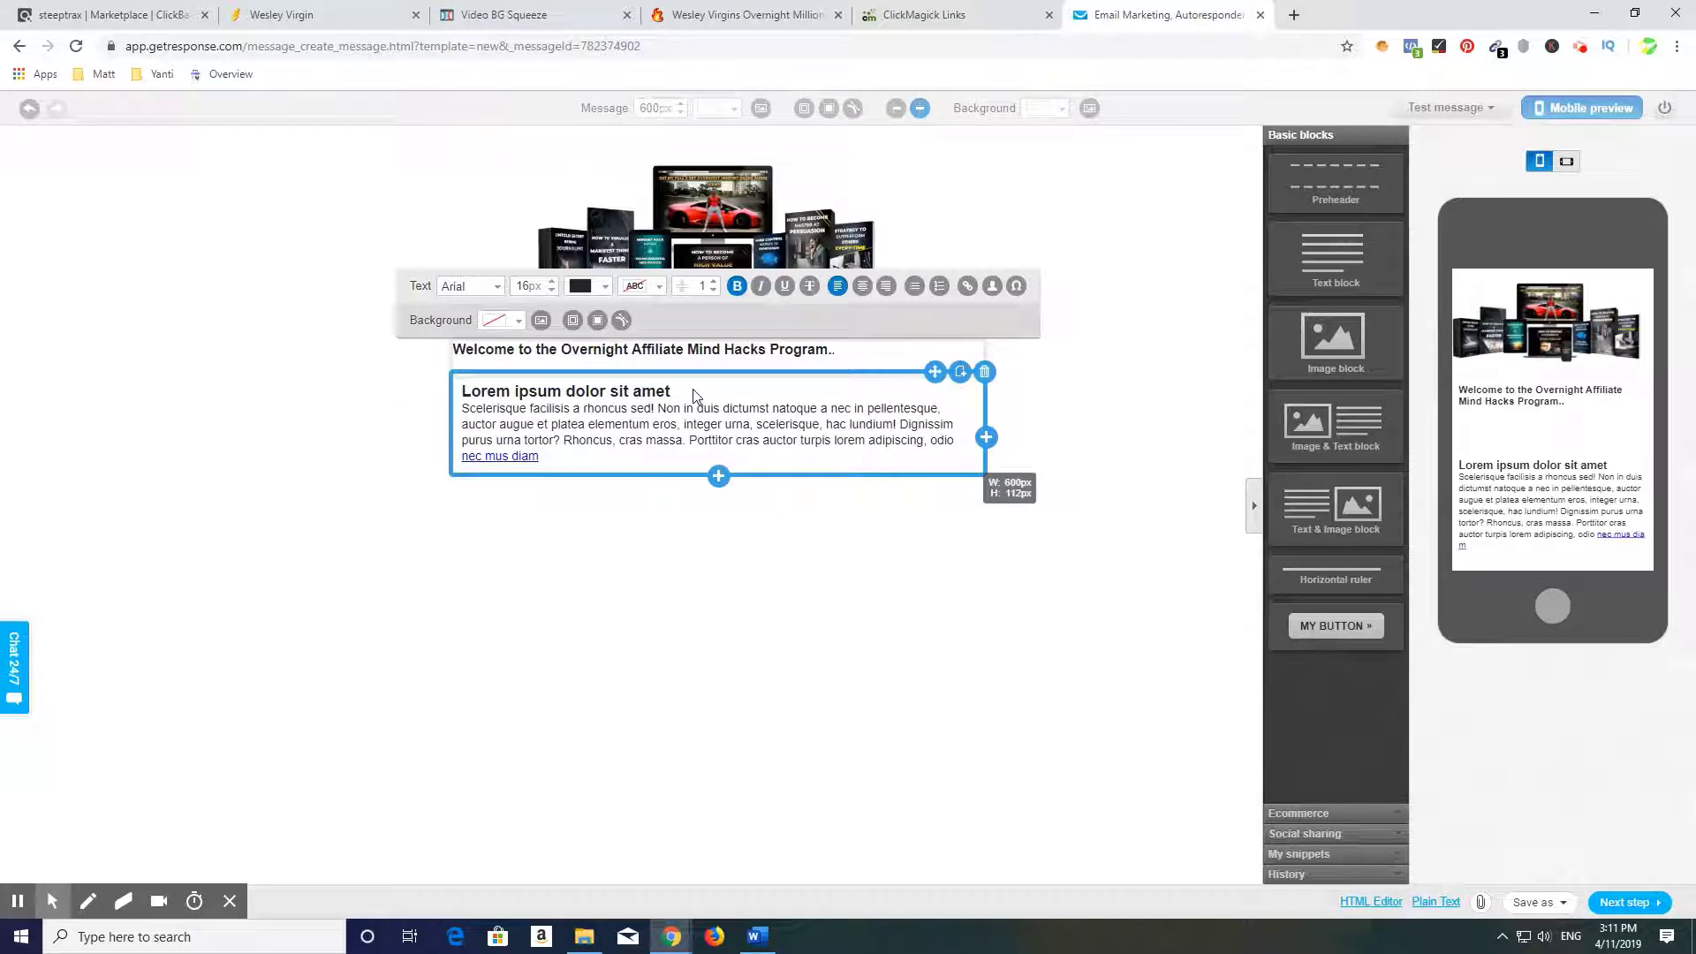
Delete the placeholder heading and nearly all of the placeholder paragraph in the new text block
click(680, 391)
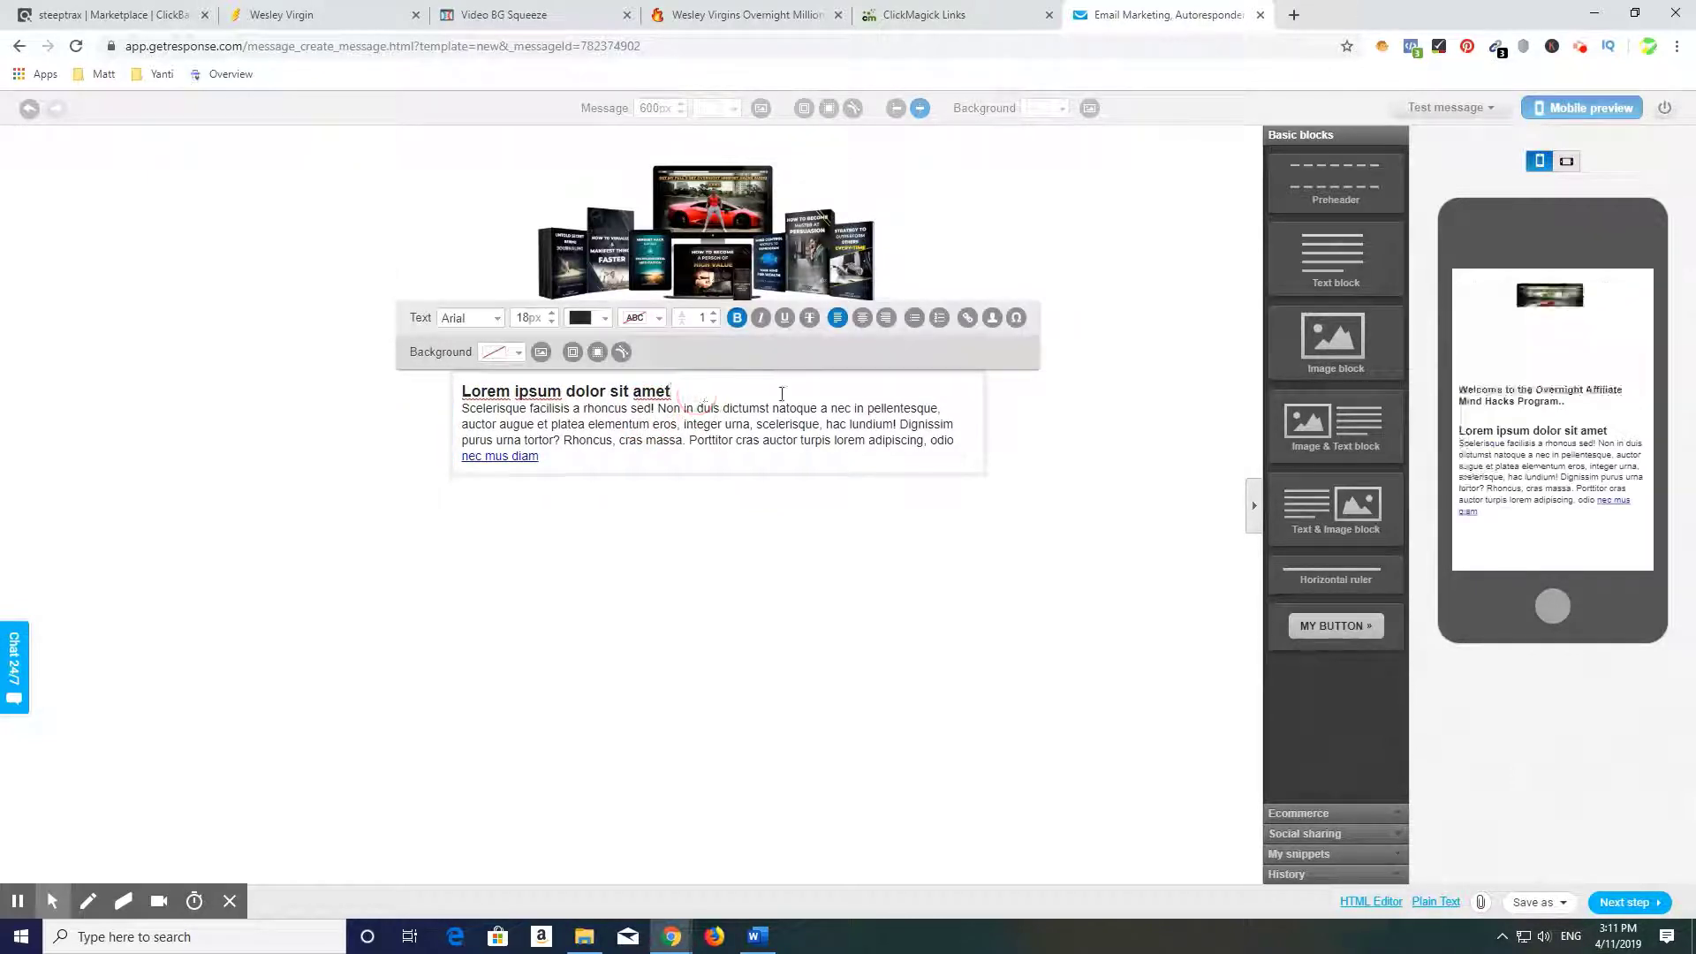
key(BackSpace)
key(BackSpace)
key(BackSpace)
key(BackSpace)
key(BackSpace)
key(BackSpace)
key(BackSpace)
key(BackSpace)
key(BackSpace)
key(BackSpace)
key(BackSpace)
key(BackSpace)
key(BackSpace)
key(BackSpace)
key(BackSpace)
key(BackSpace)
key(BackSpace)
key(BackSpace)
key(BackSpace)
key(BackSpace)
key(BackSpace)
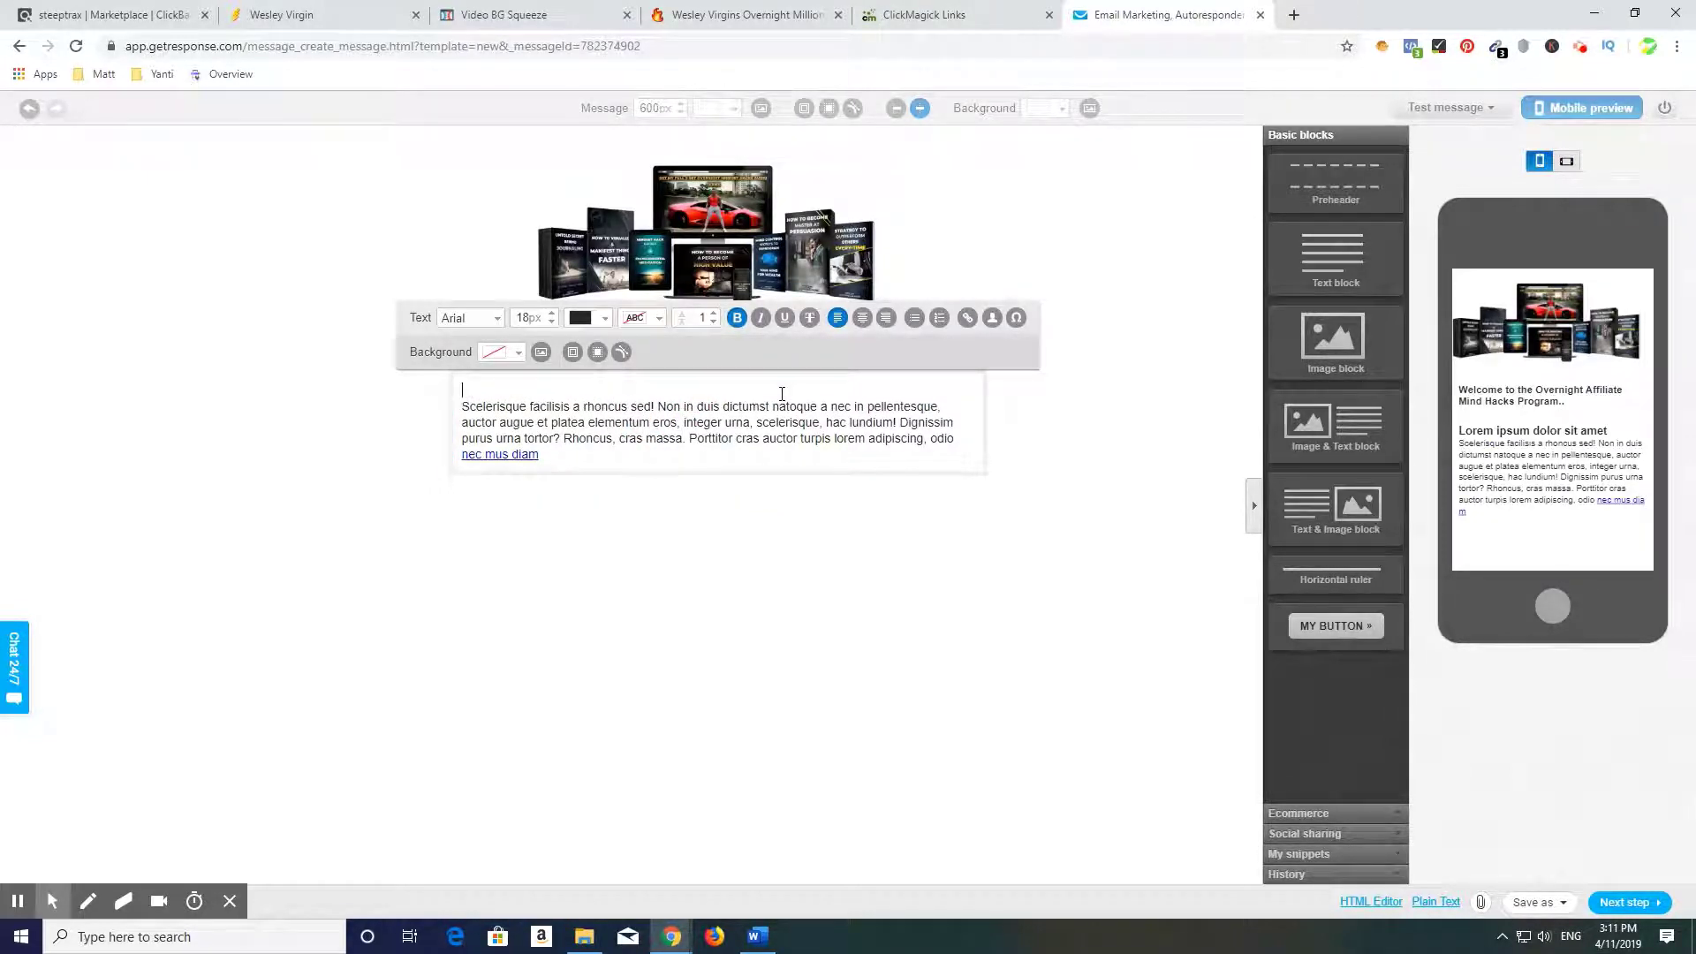
key(BackSpace)
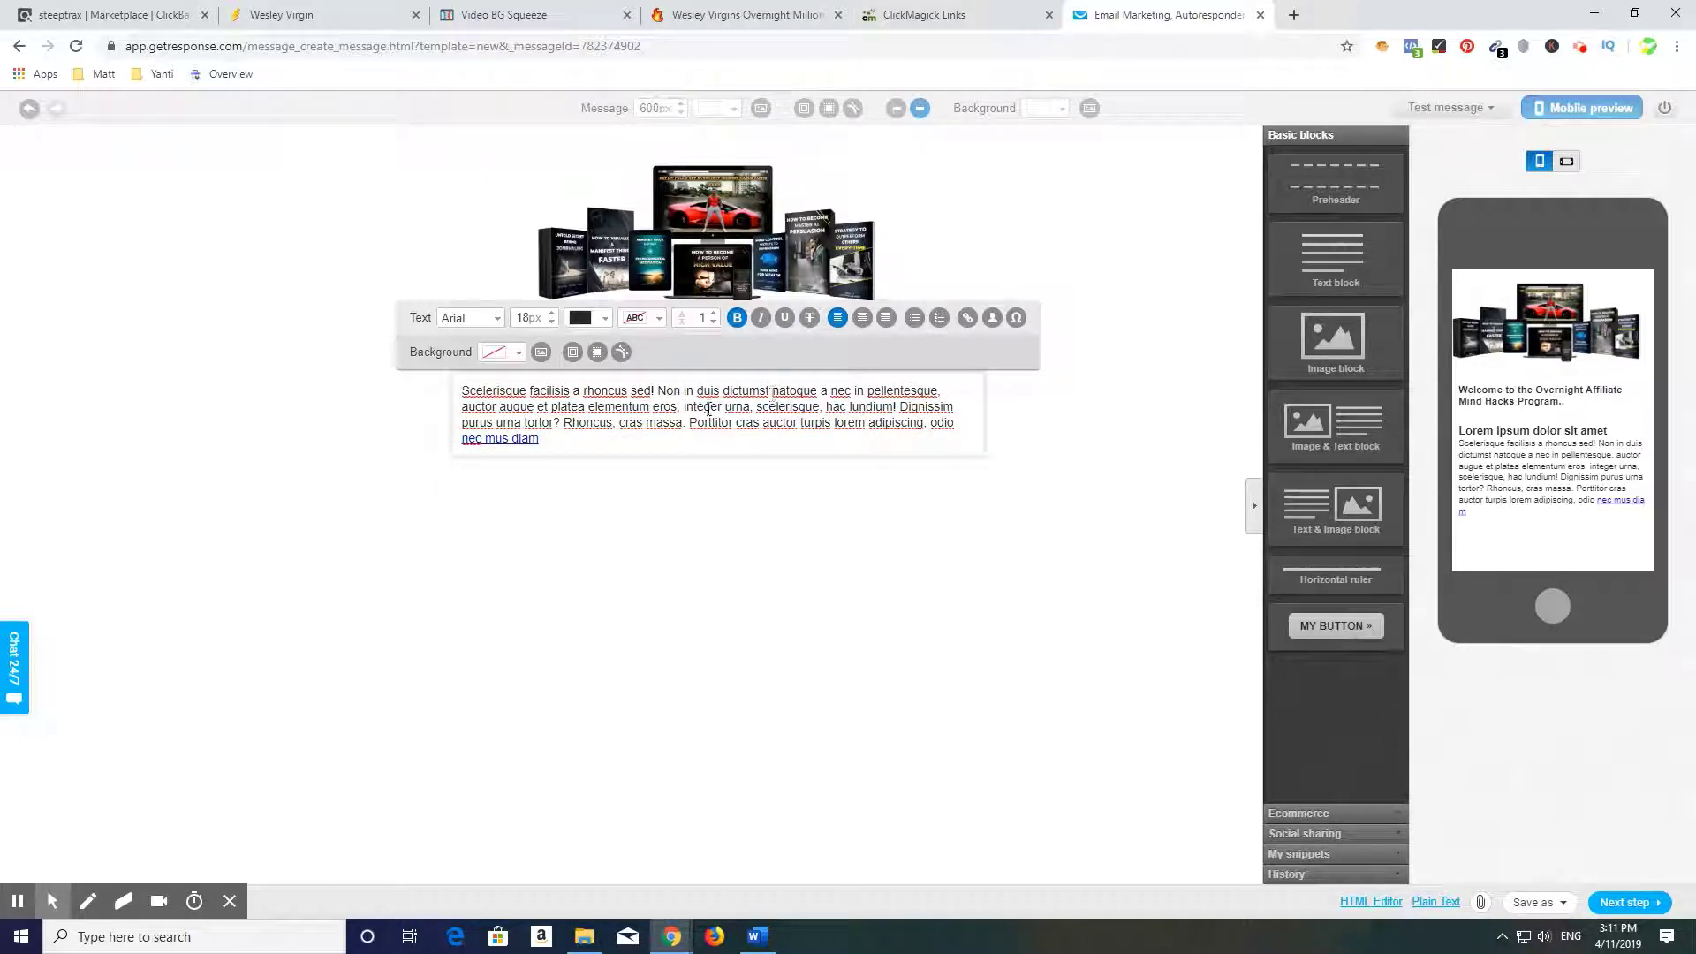
drag(538, 438, 515, 391)
key(BackSpace)
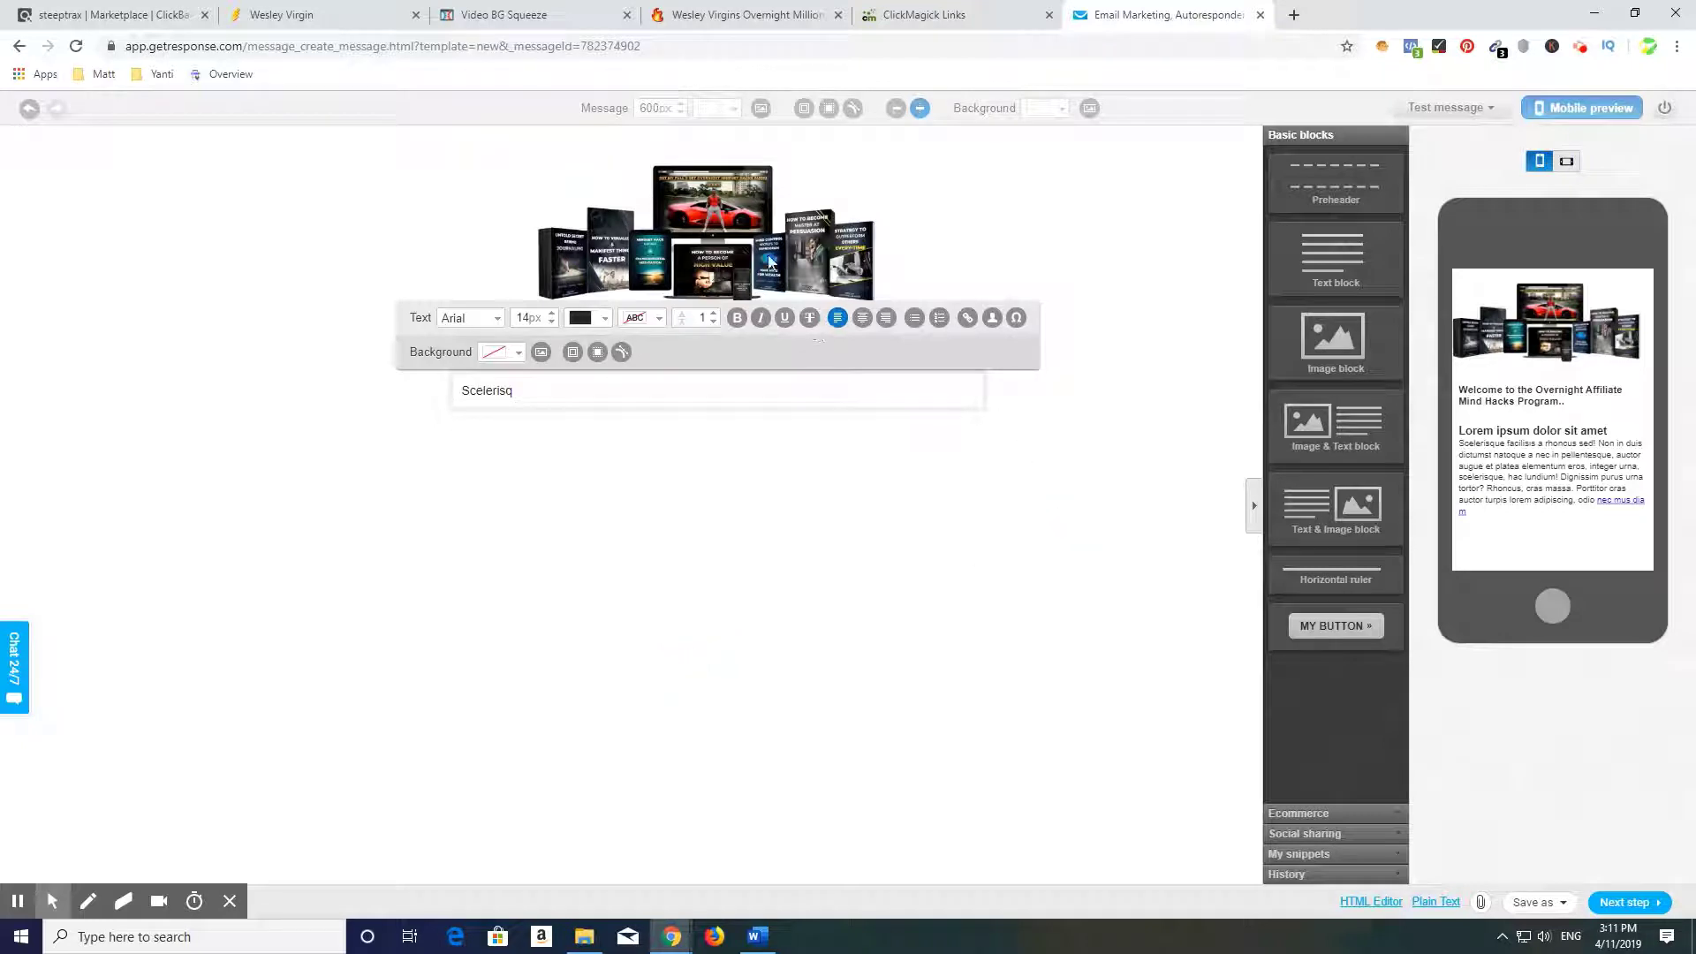
Replace the remaining placeholder text with "You just came from watching the Video on the Overnight Millionaire Mind Hack Audio Series."
click(502, 397)
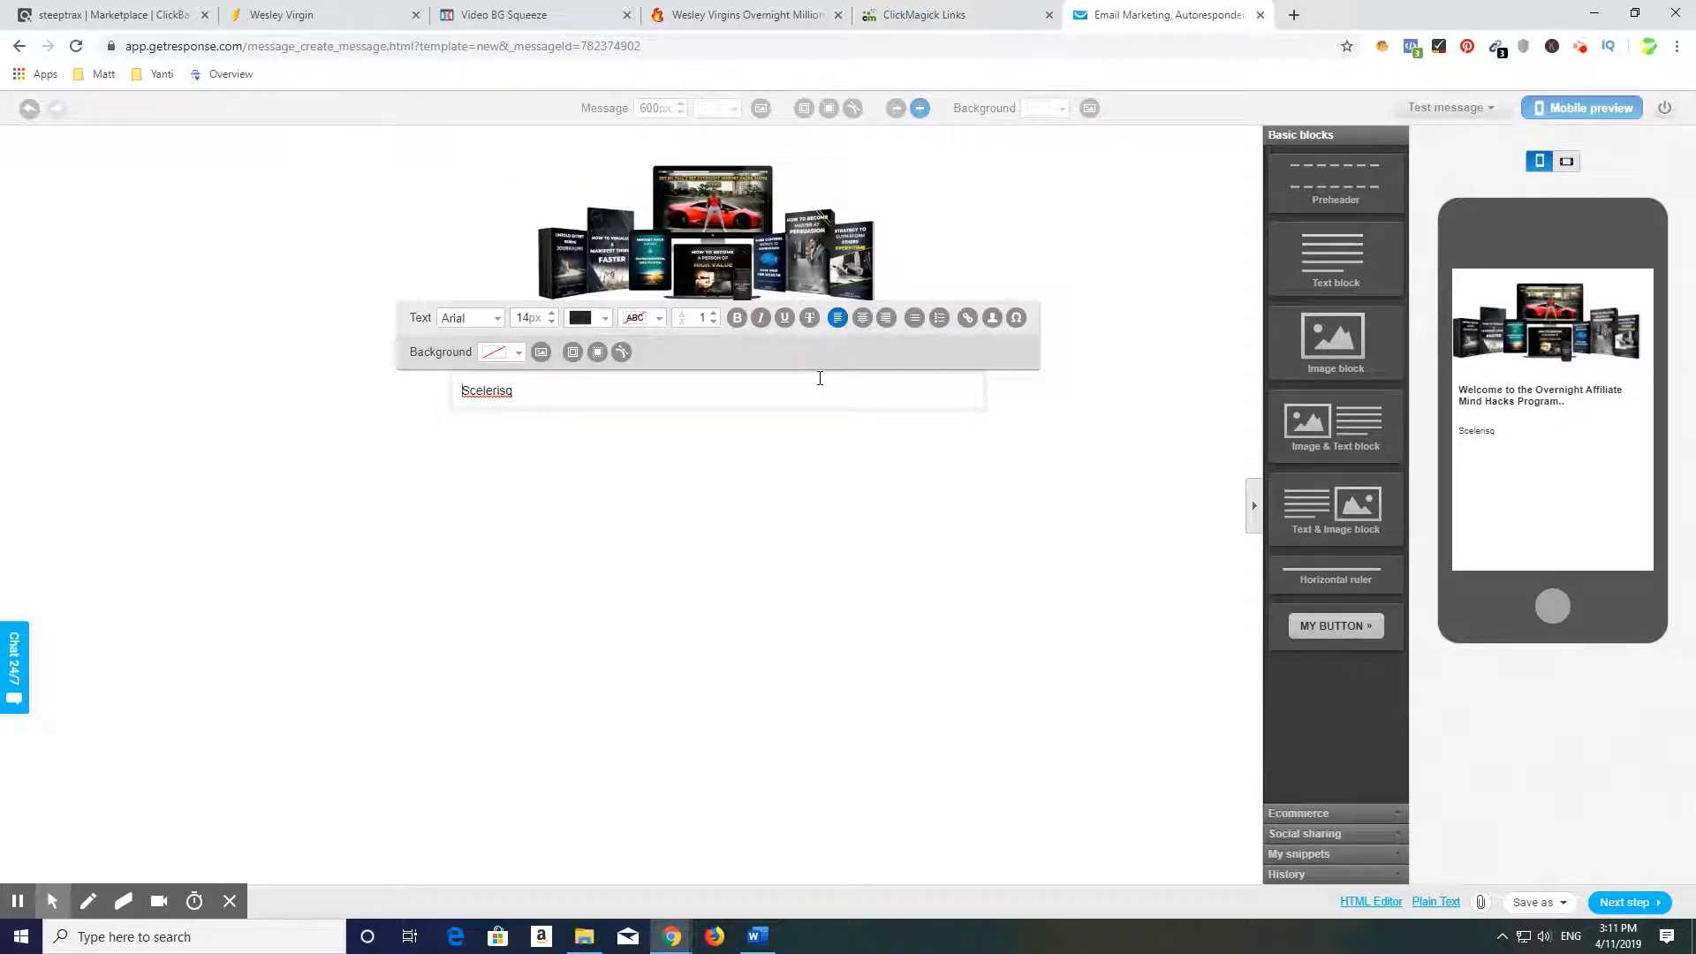
text(You just came from watching the )
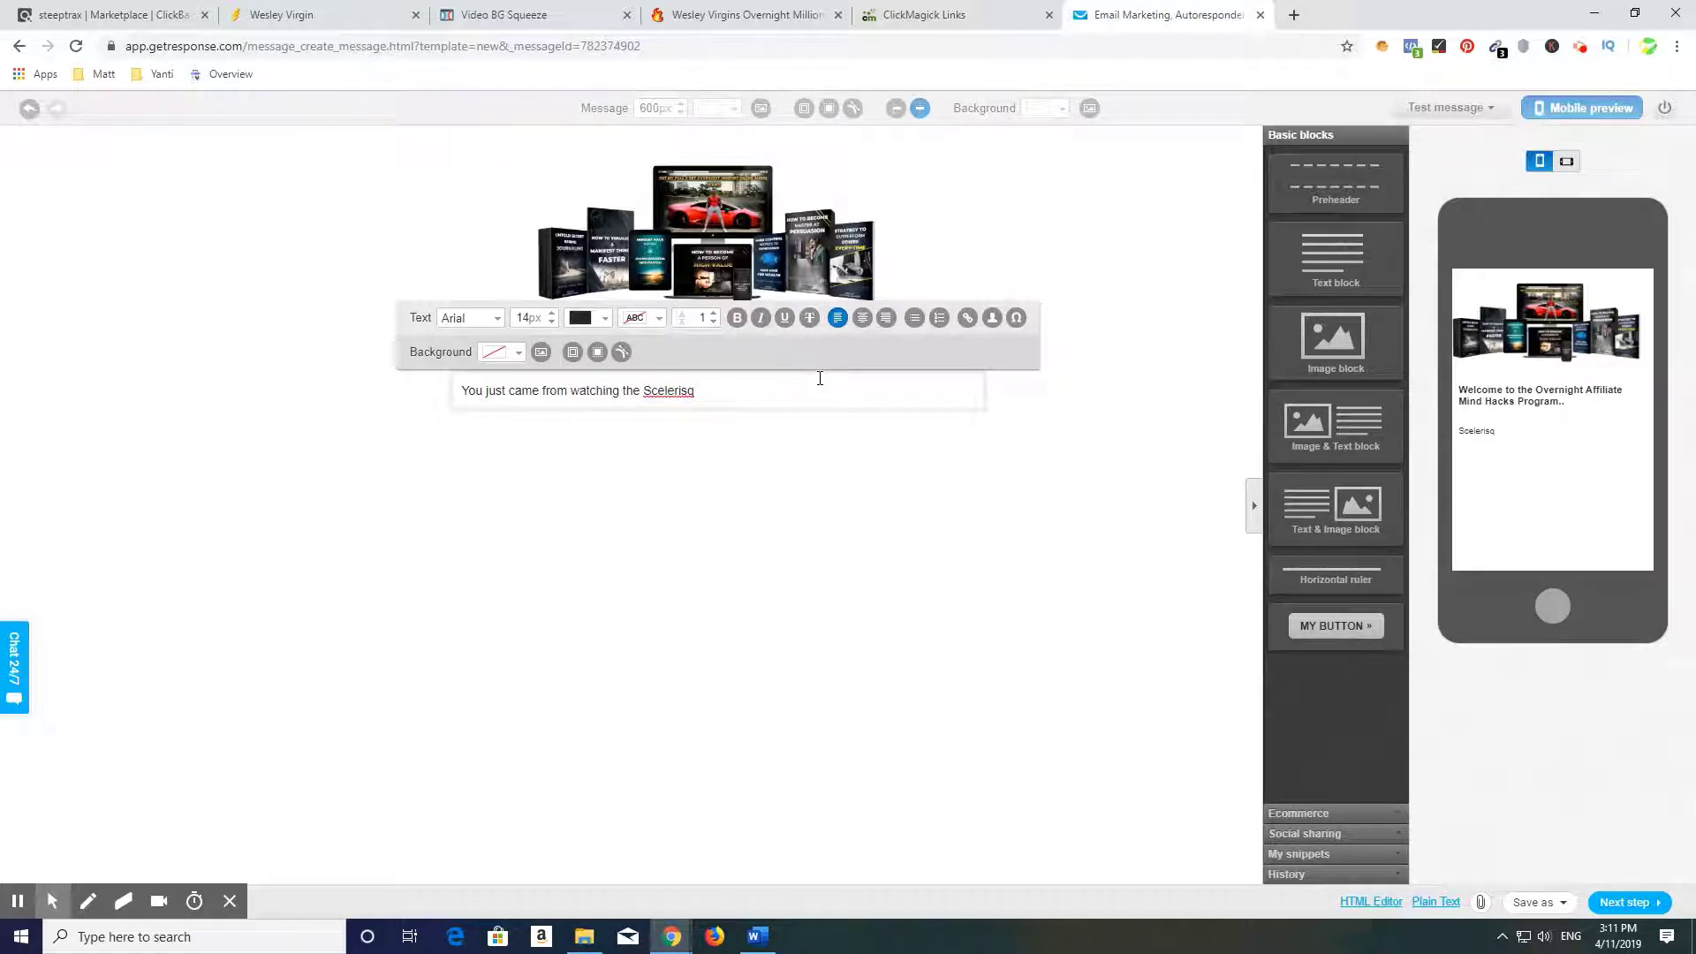
text(Video on the Overnight:)
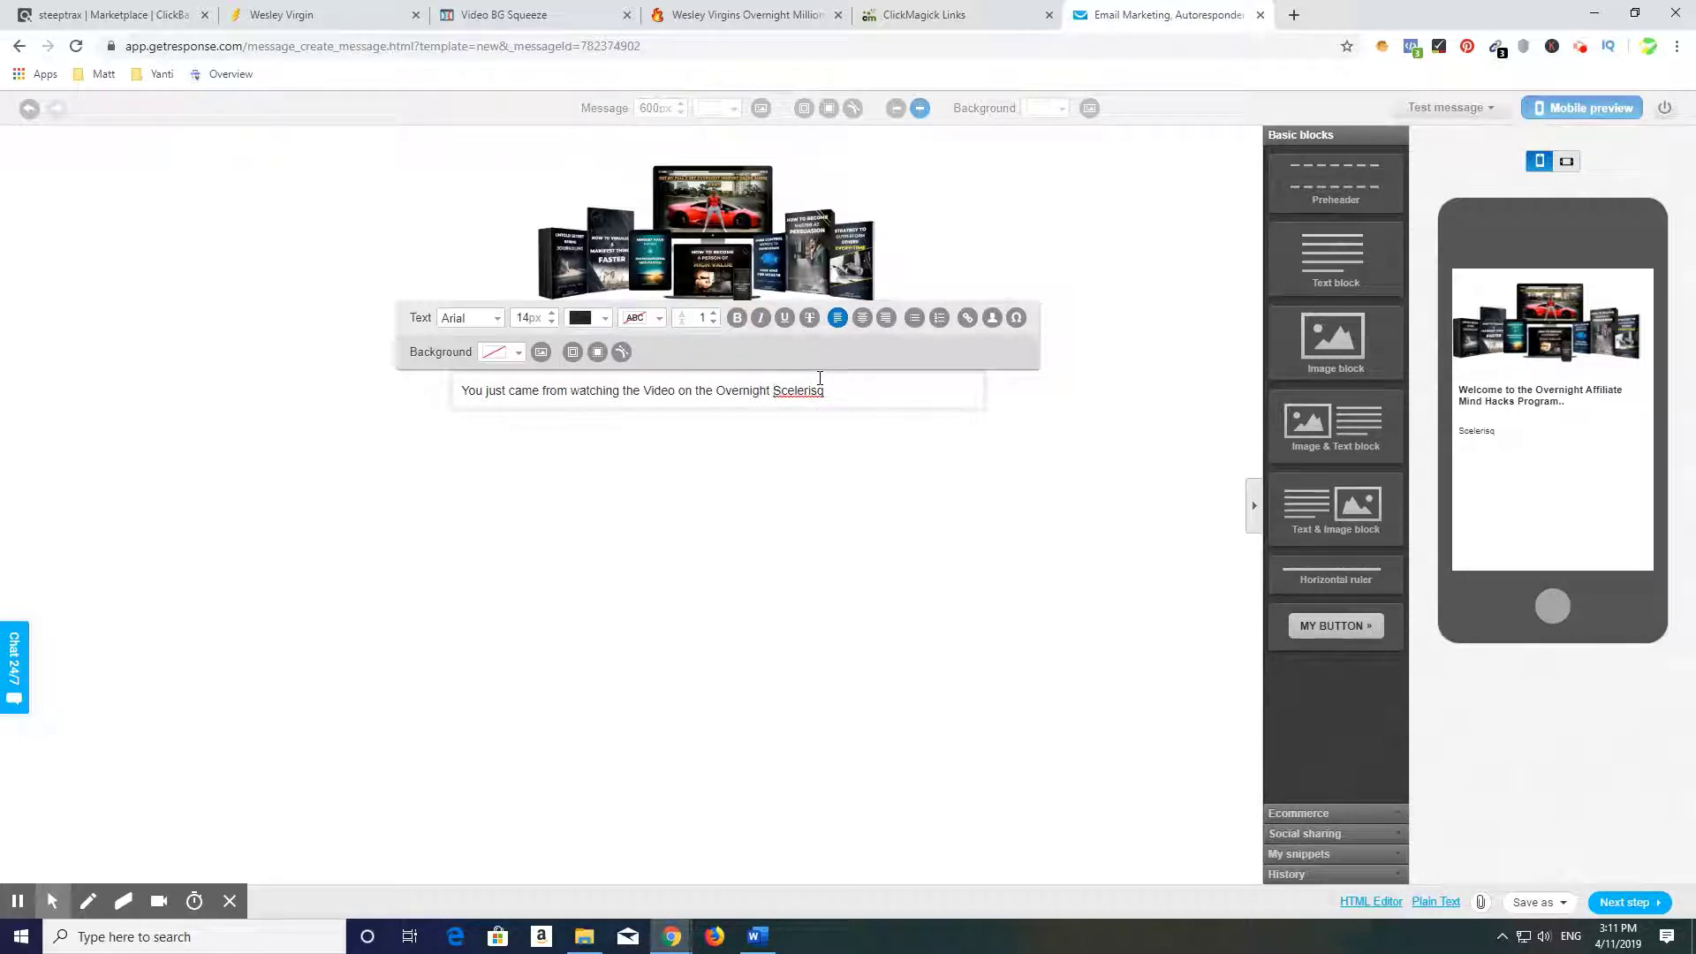
text(Millionai)
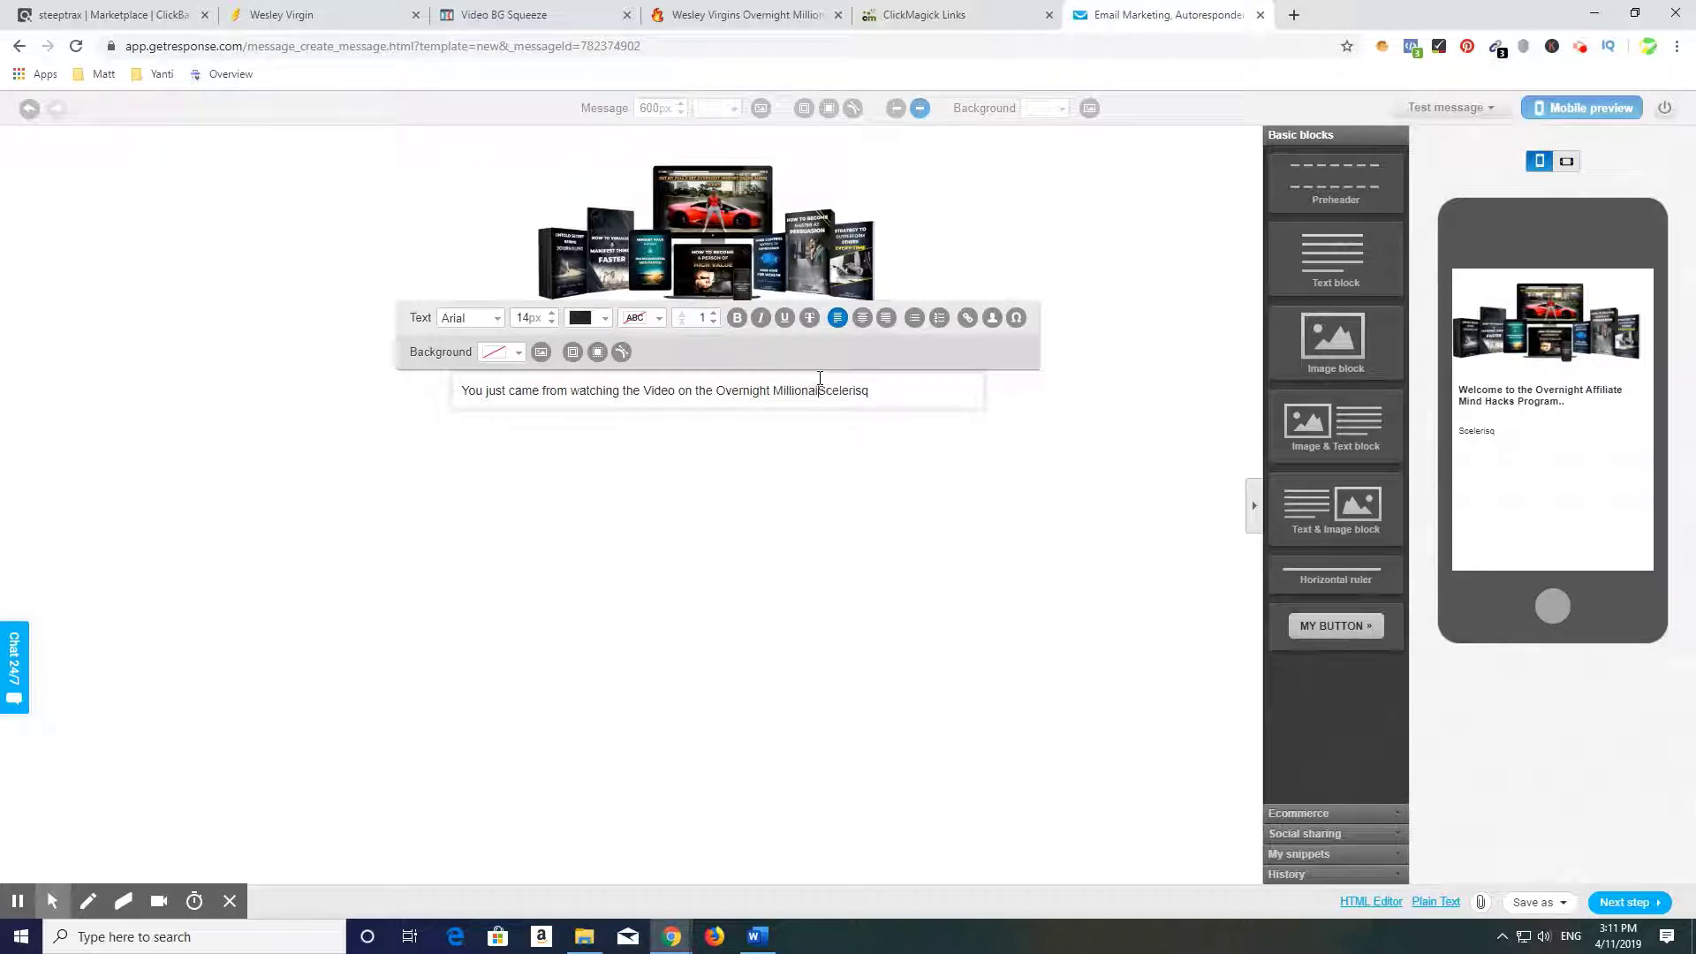
text(re Mil)
text(d Hack )
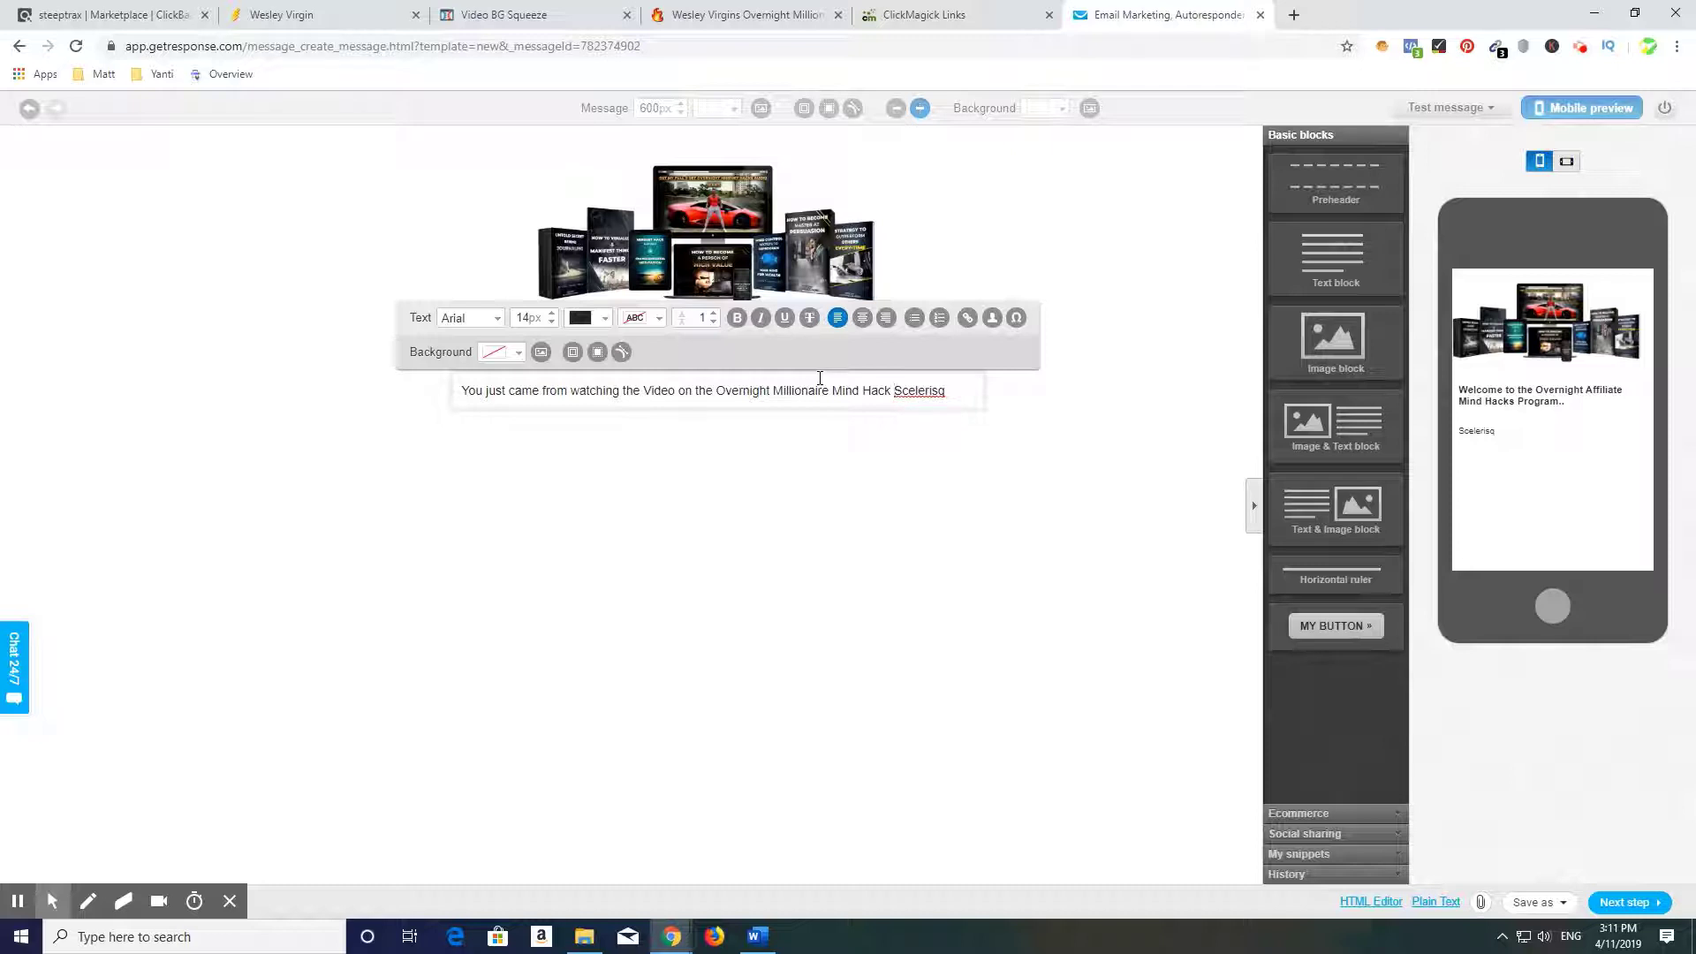
text(Audio Series.)
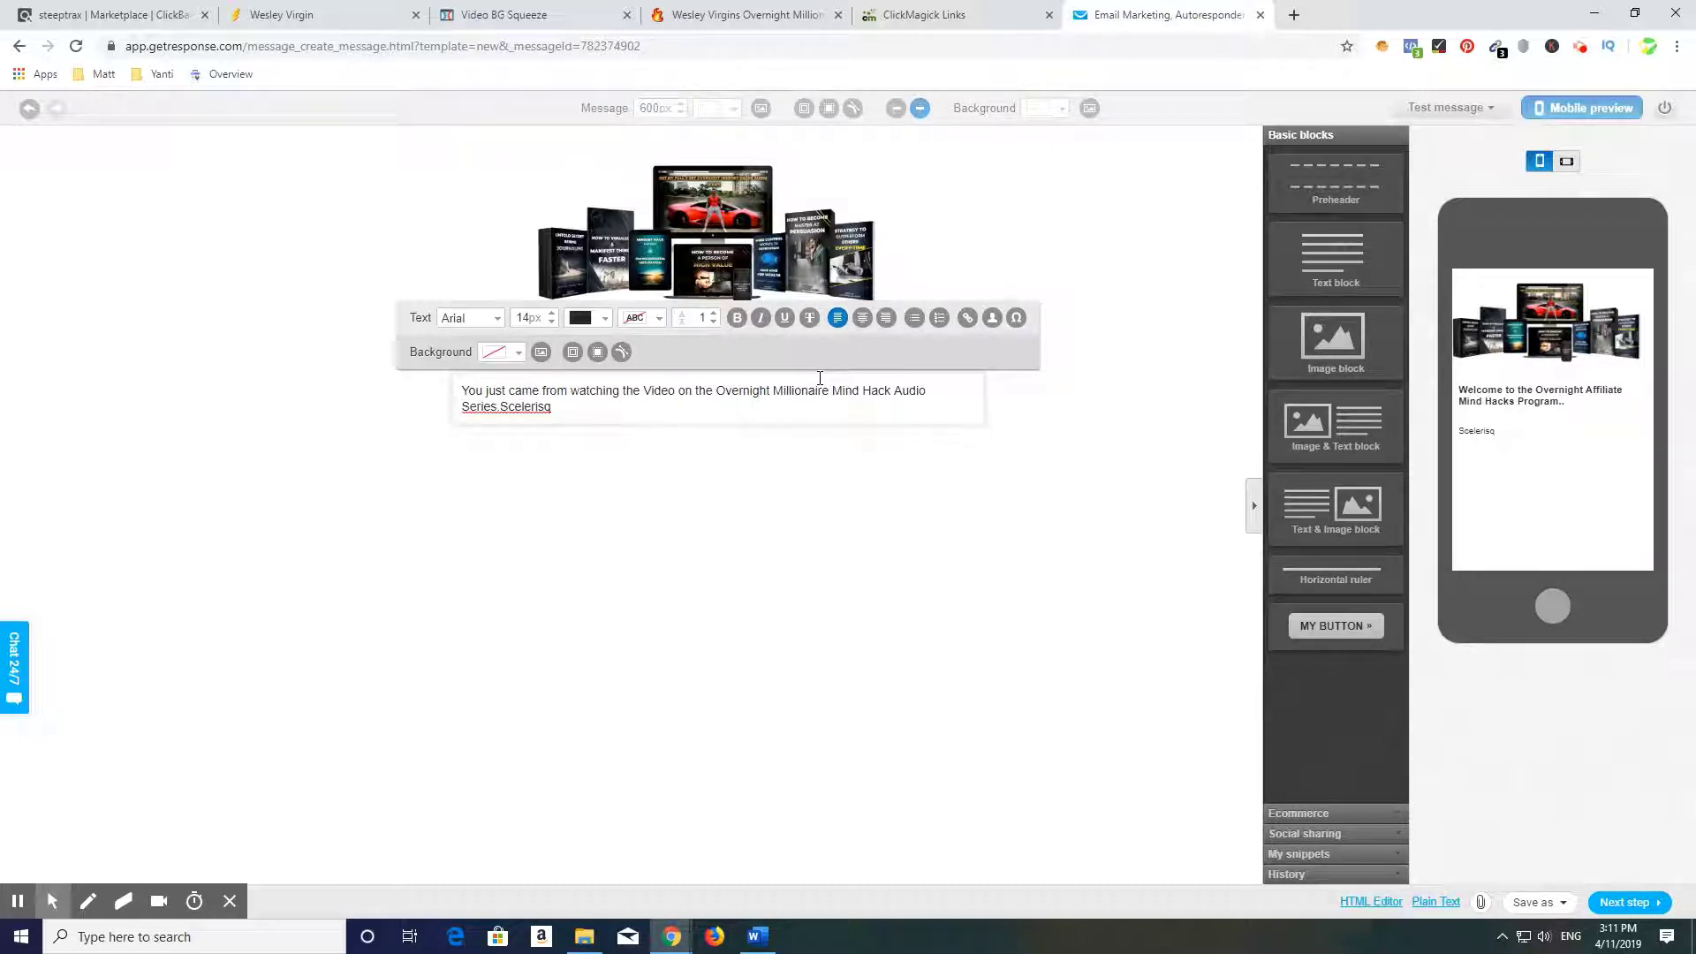
key(Delete)
key(Delete)
key(Delete)
key(Delete)
key(Delete)
key(Delete)
key(Delete)
key(Delete)
key(Delete)
Add a second paragraph reading "Hopefully you saw the value in the video and signed up to the program" and start a new paragraph
key(Return)
key(Return)
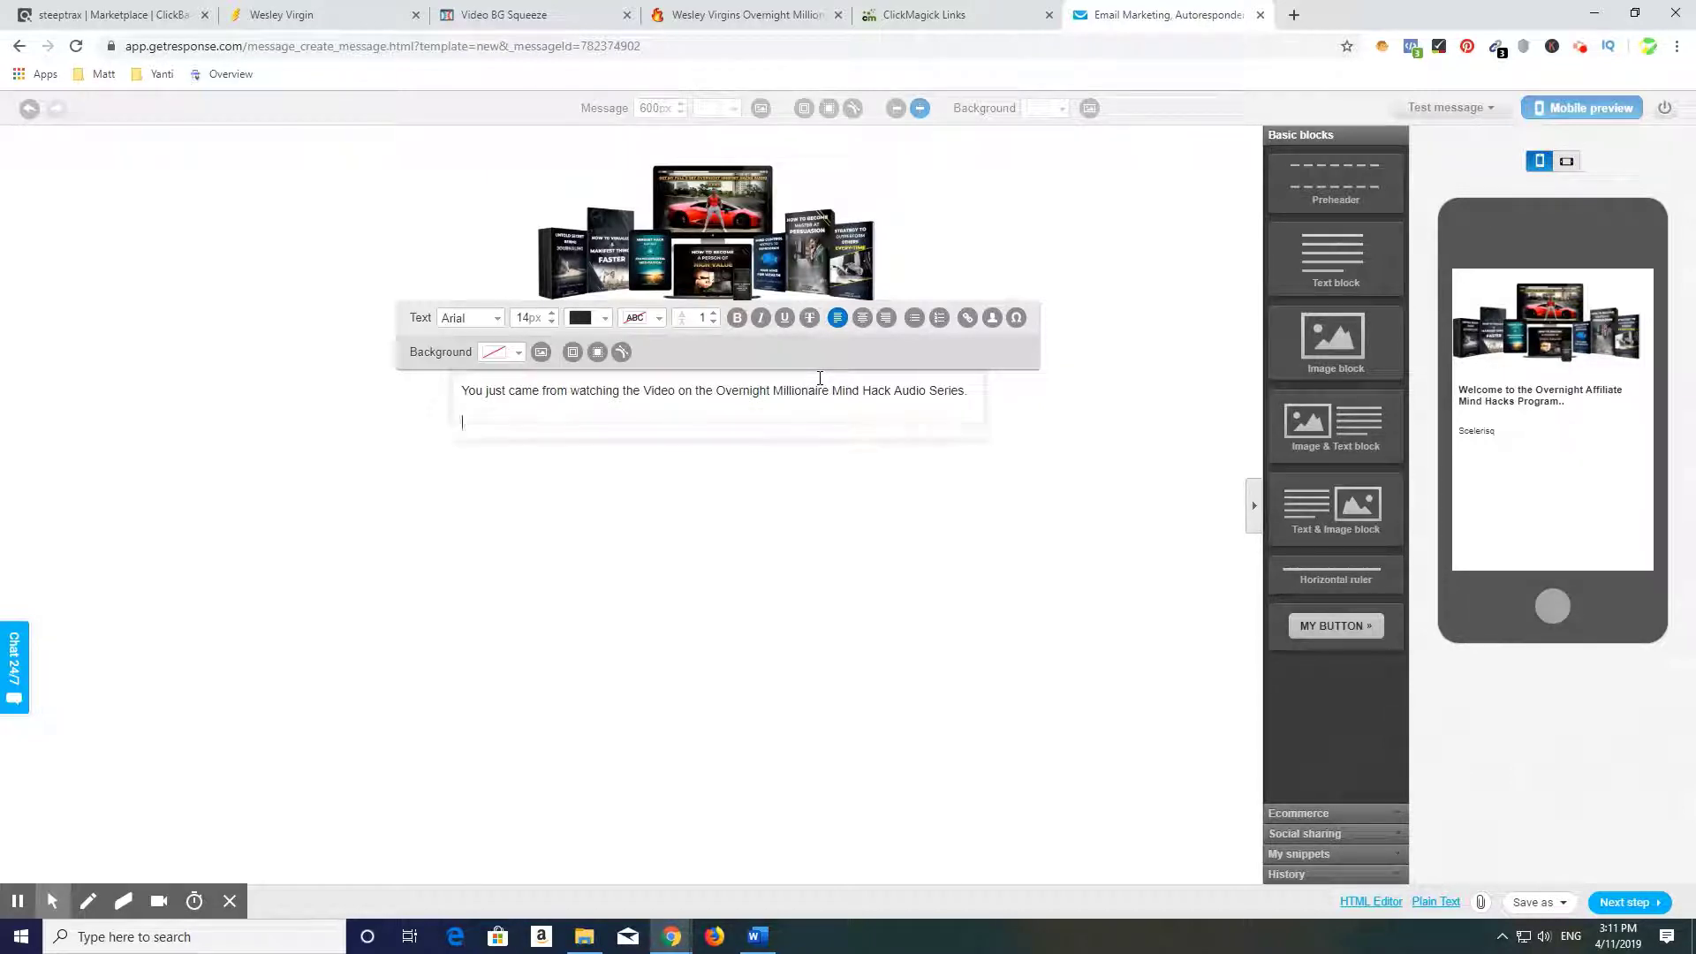
text(Hopefully you saw the value)
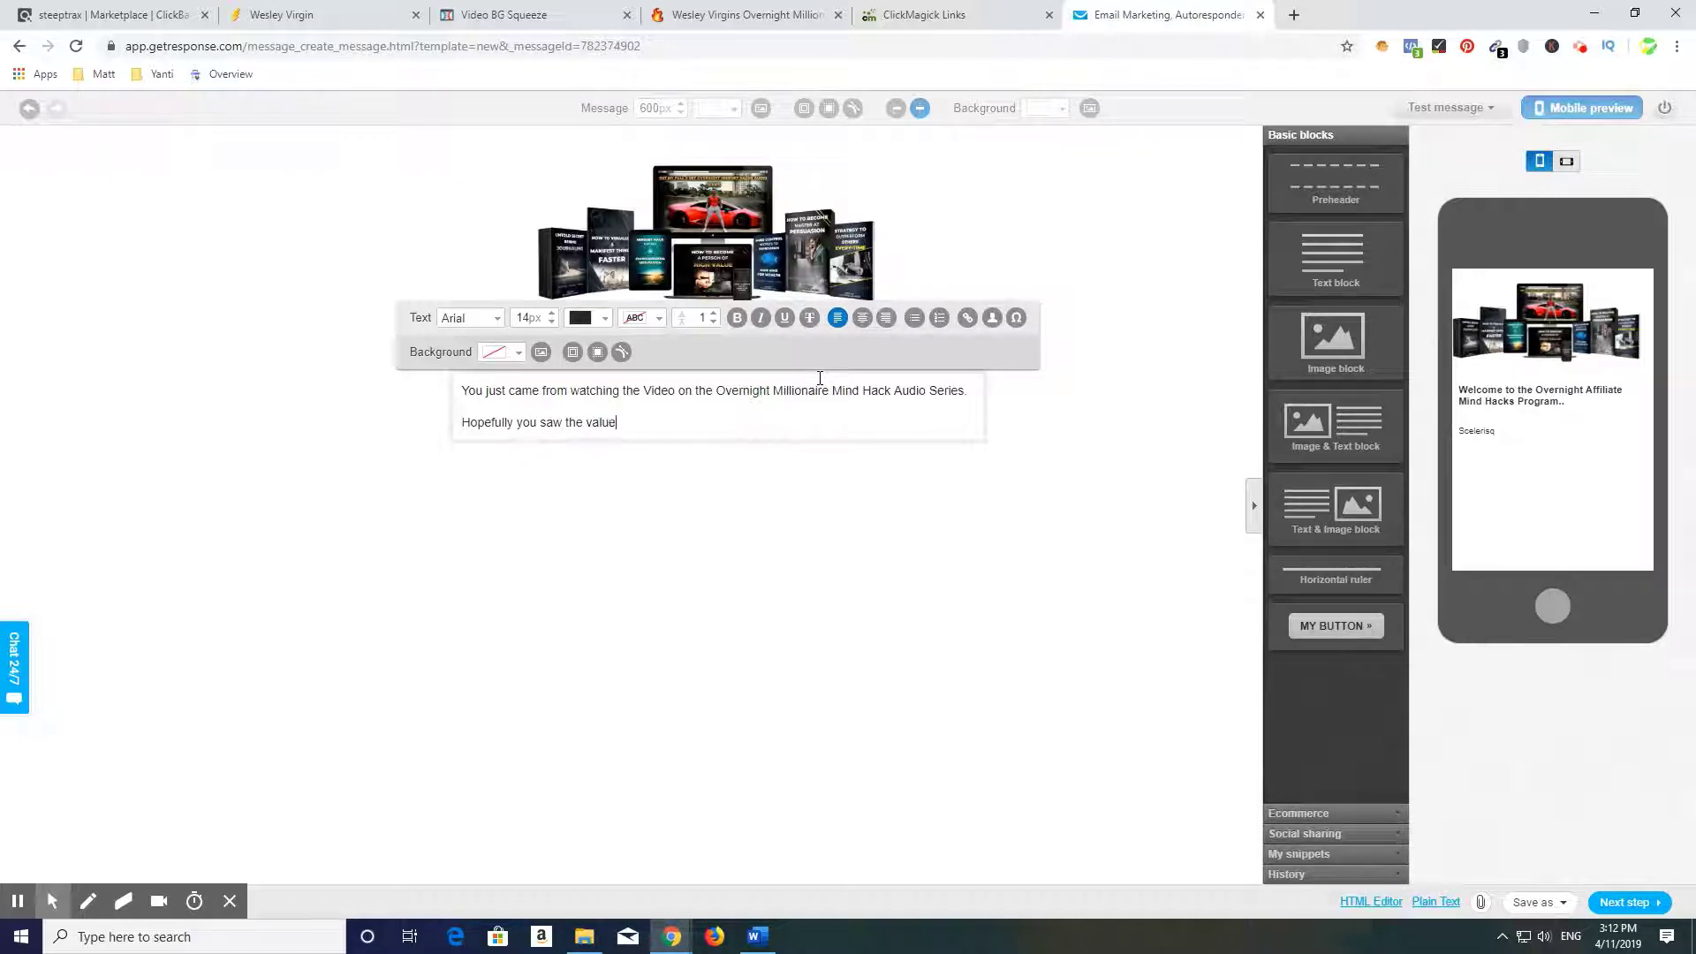
text( in the video and signed up to the program)
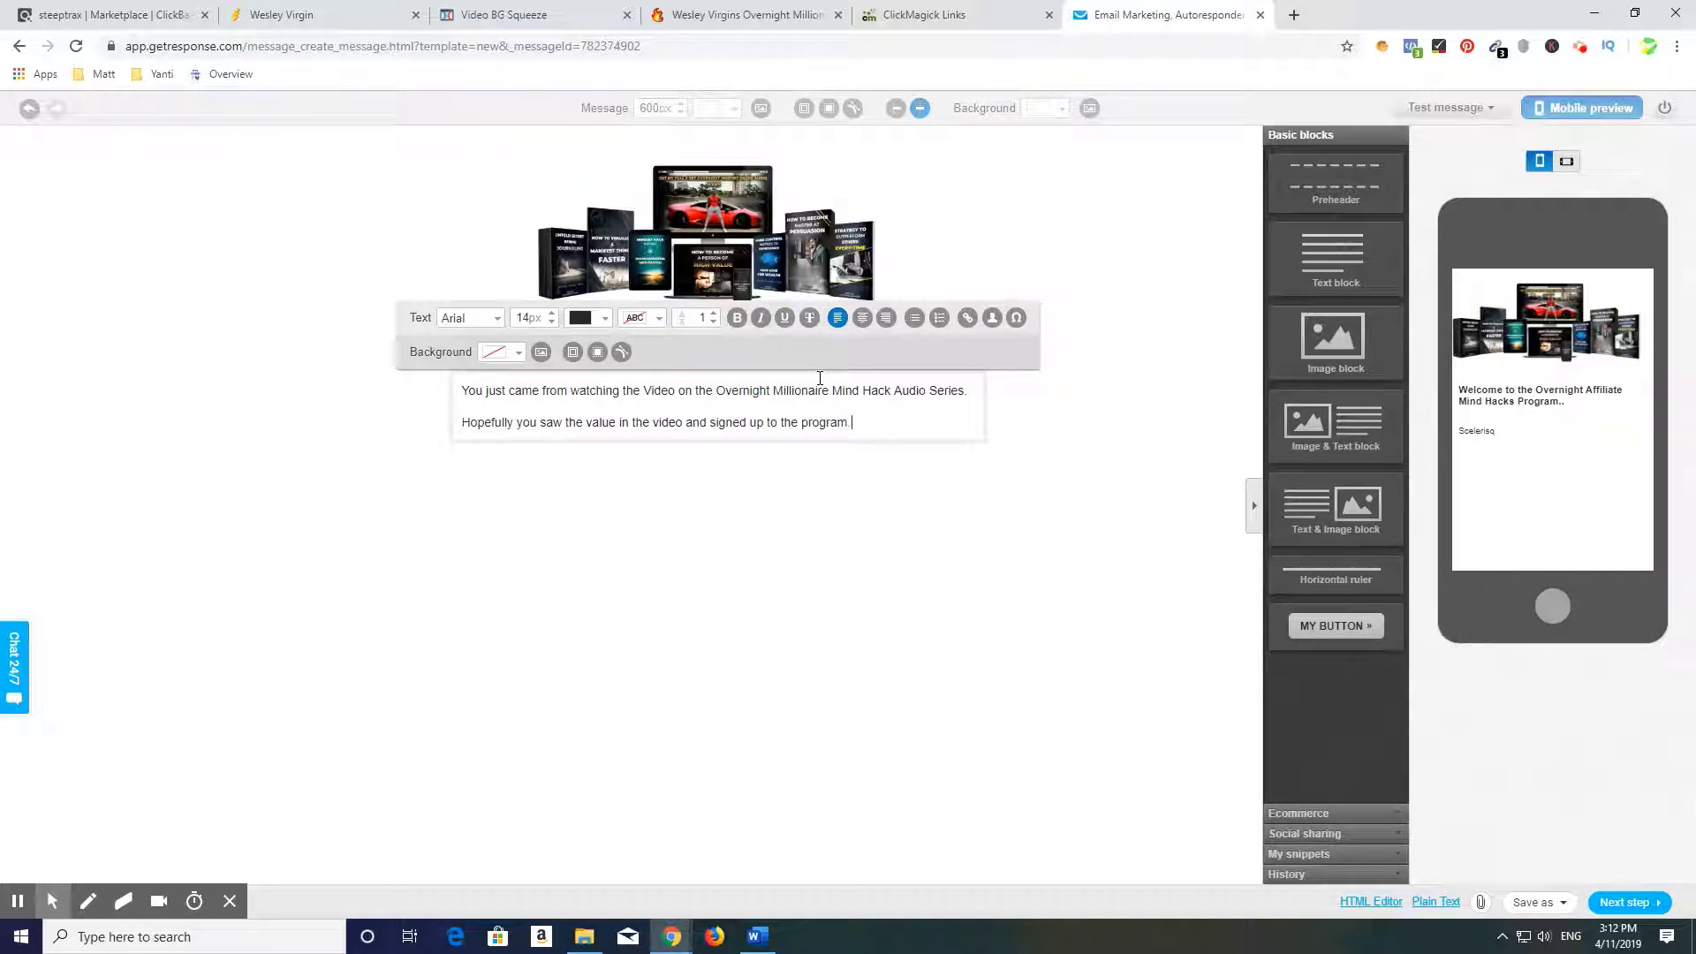
key(Return)
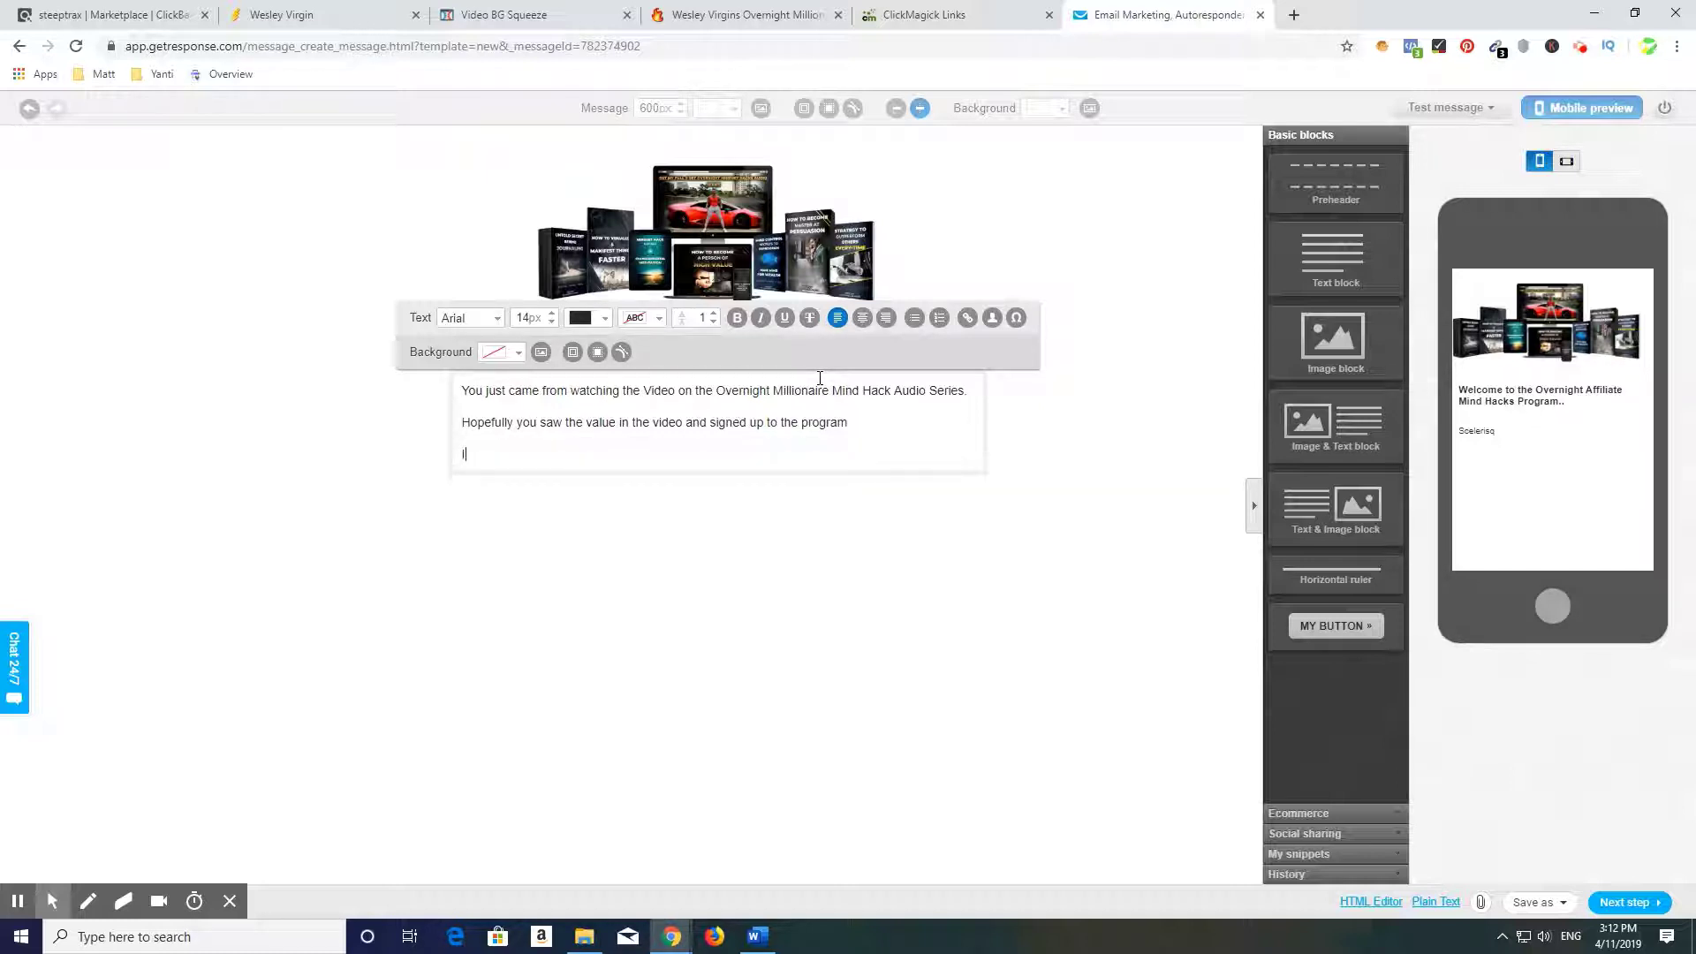
Write the third paragraph as "If you didn't get a chance to complete the video, you can watch it again HERE>>"
text(If you )
text(did)
text(t)
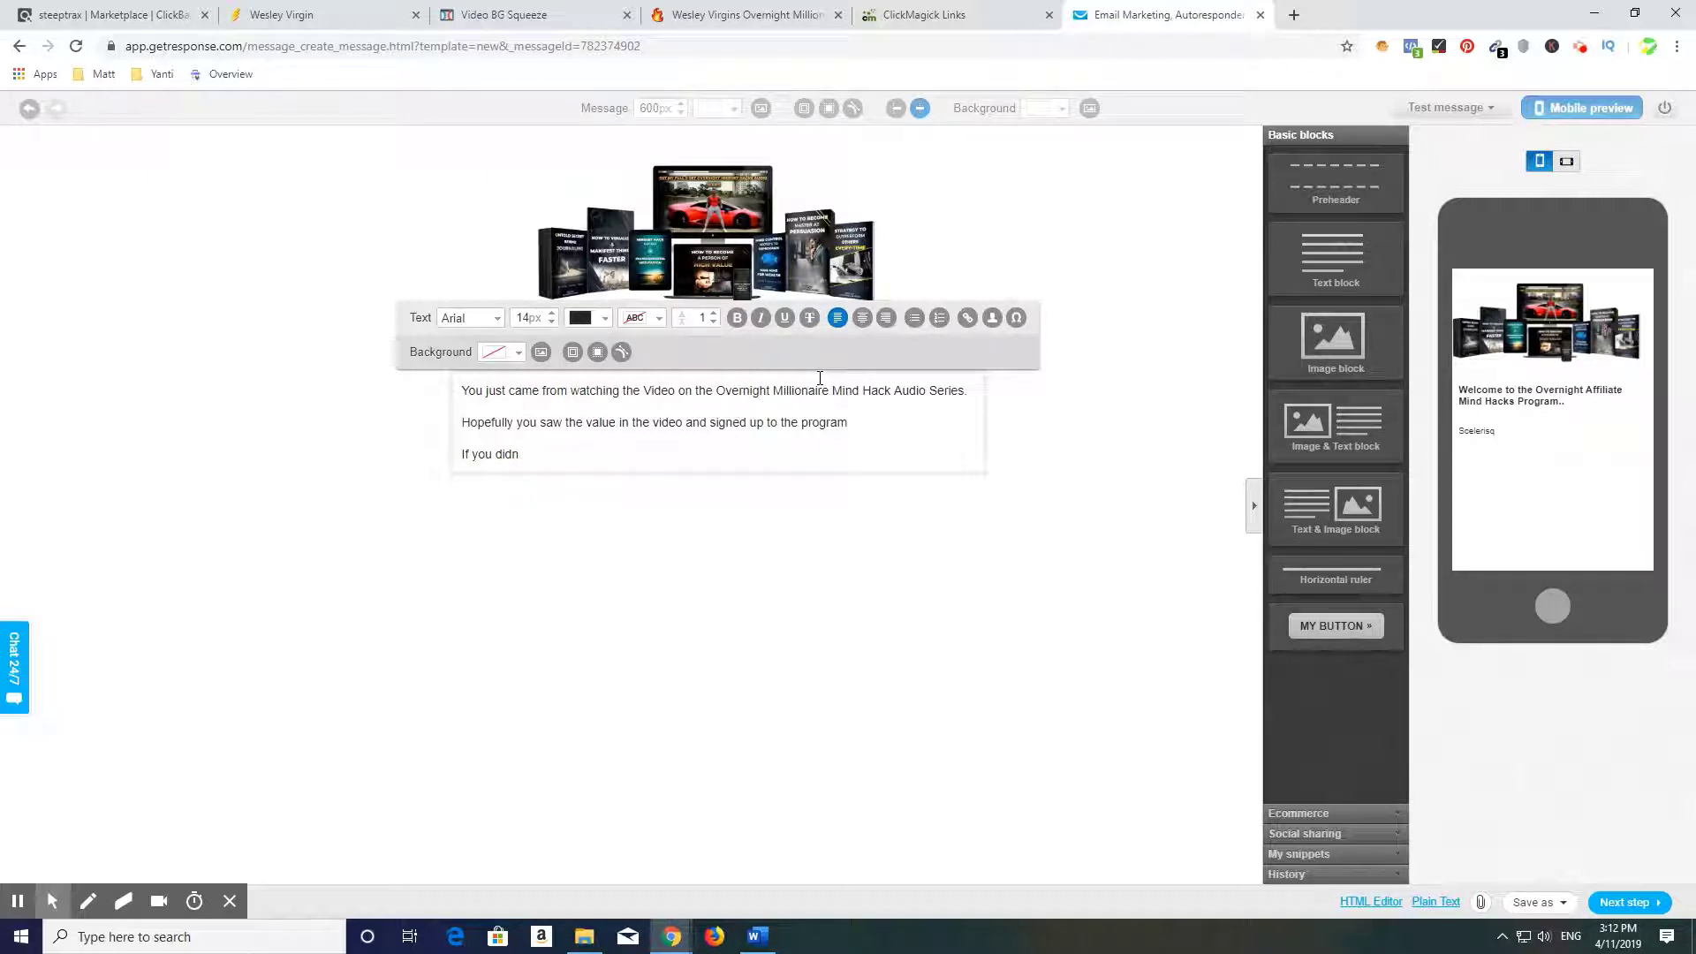
text('t get a ch)
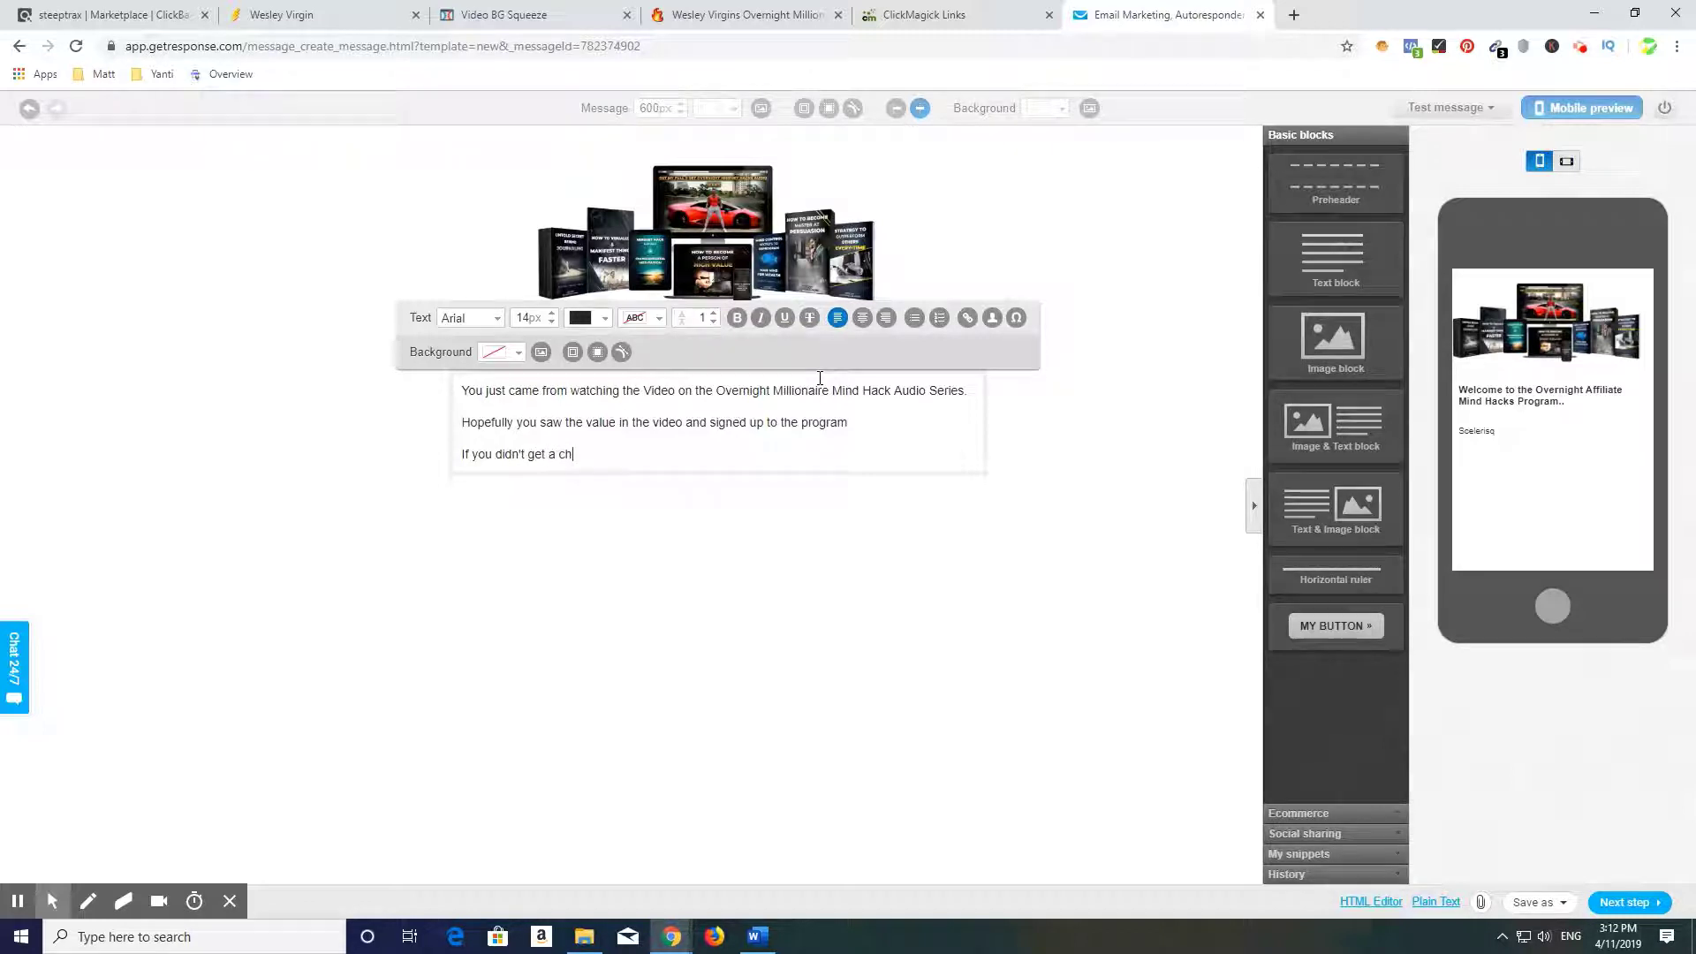
text(ance to complete the video, you can wa)
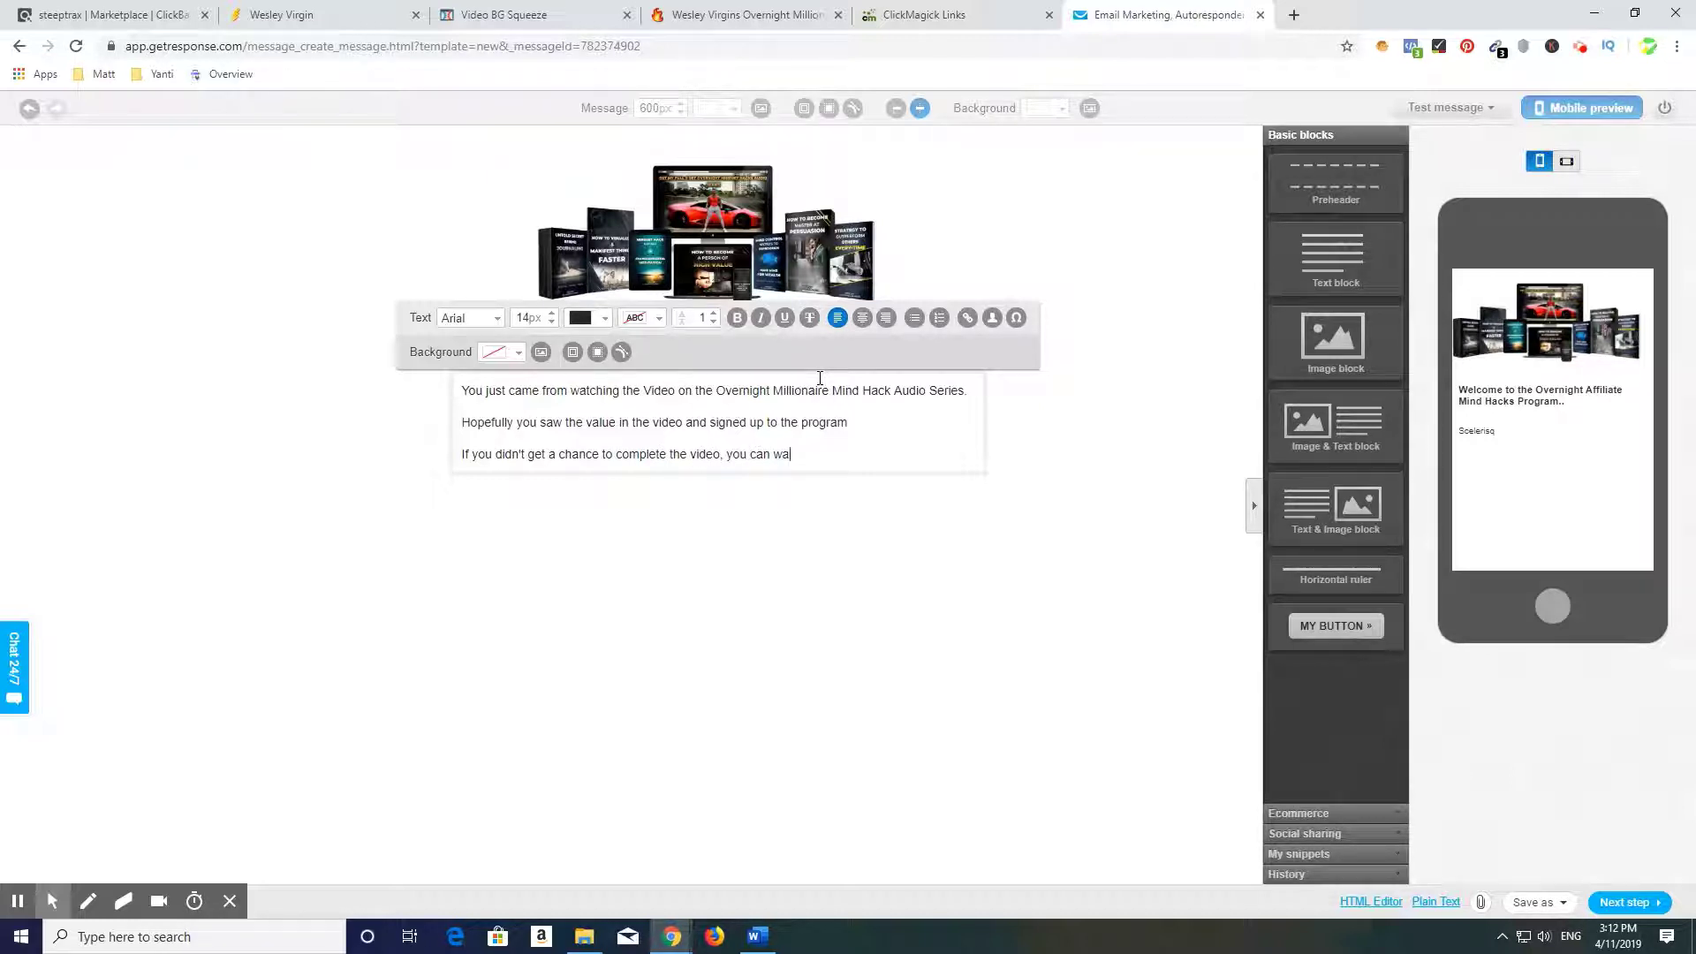
text(ych )
text(it again HERE)
text(??)
text(>)
Correct the misspelled word "watch" in the third paragraph and insert "<<" before HERE
click(790, 454)
key(BackSpace)
key(BackSpace)
text(a)
key(BackSpace)
key(Delete)
key(Delete)
key(Delete)
text(atch)
click(853, 454)
text(<<)
Add a fourth paragraph reading "Follow through the series, and be sure to let me know how it's working for you."
click(944, 452)
key(Return)
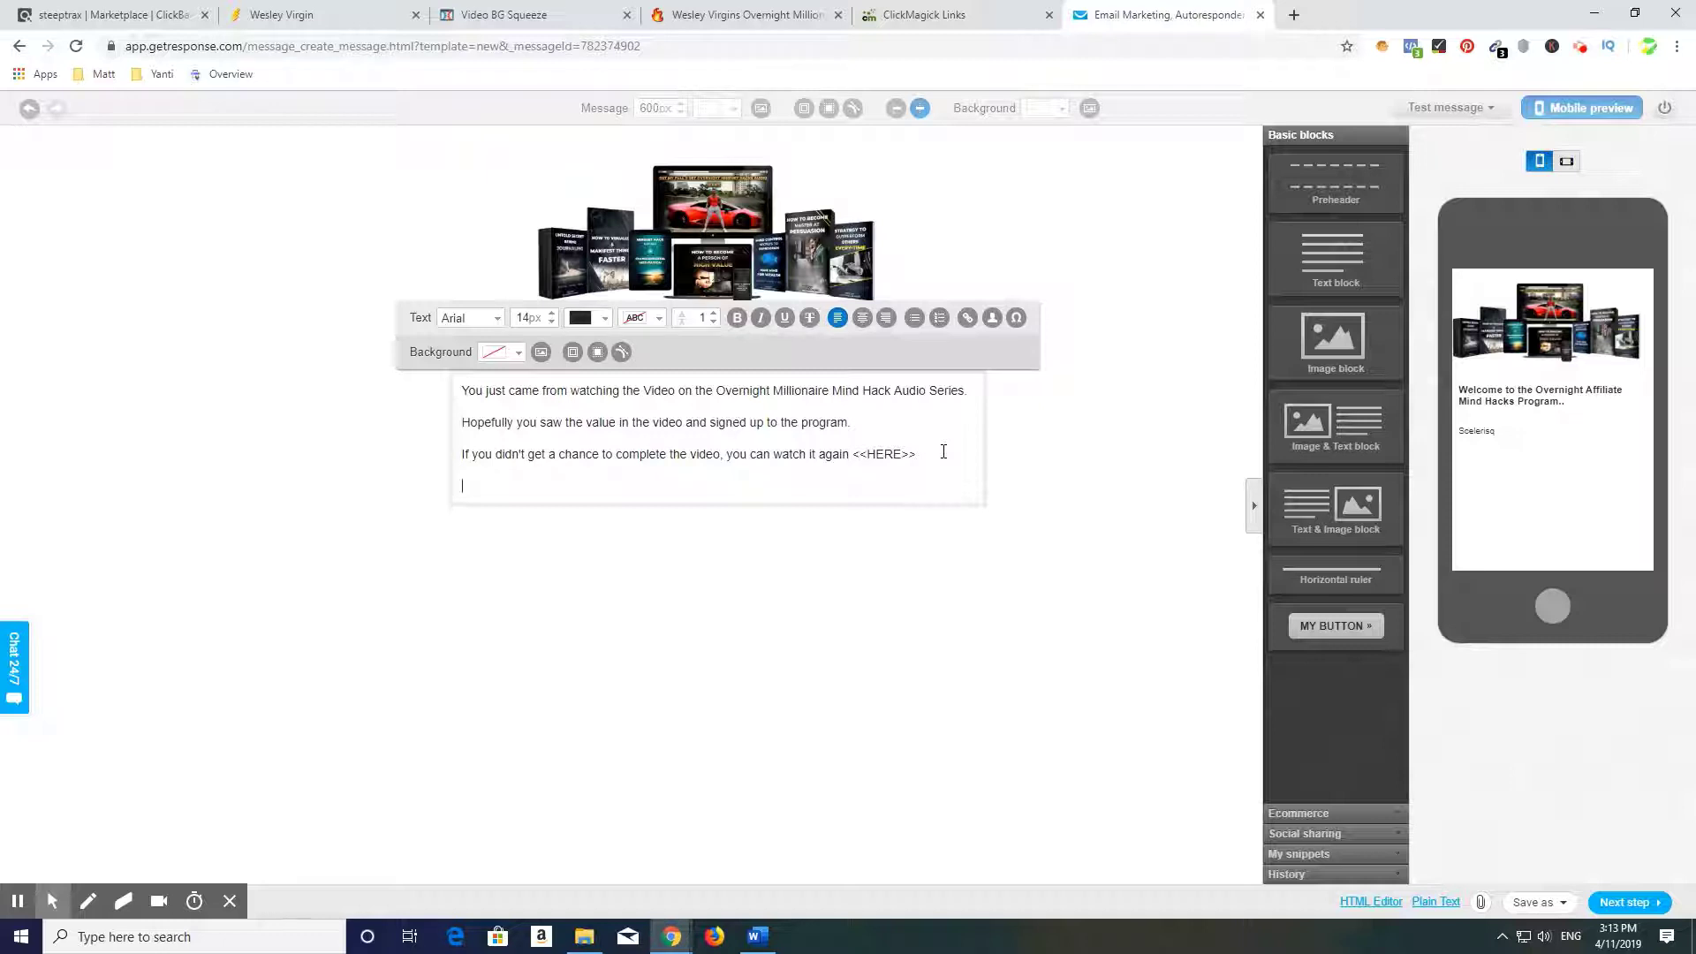
text(Follow through the series, and)
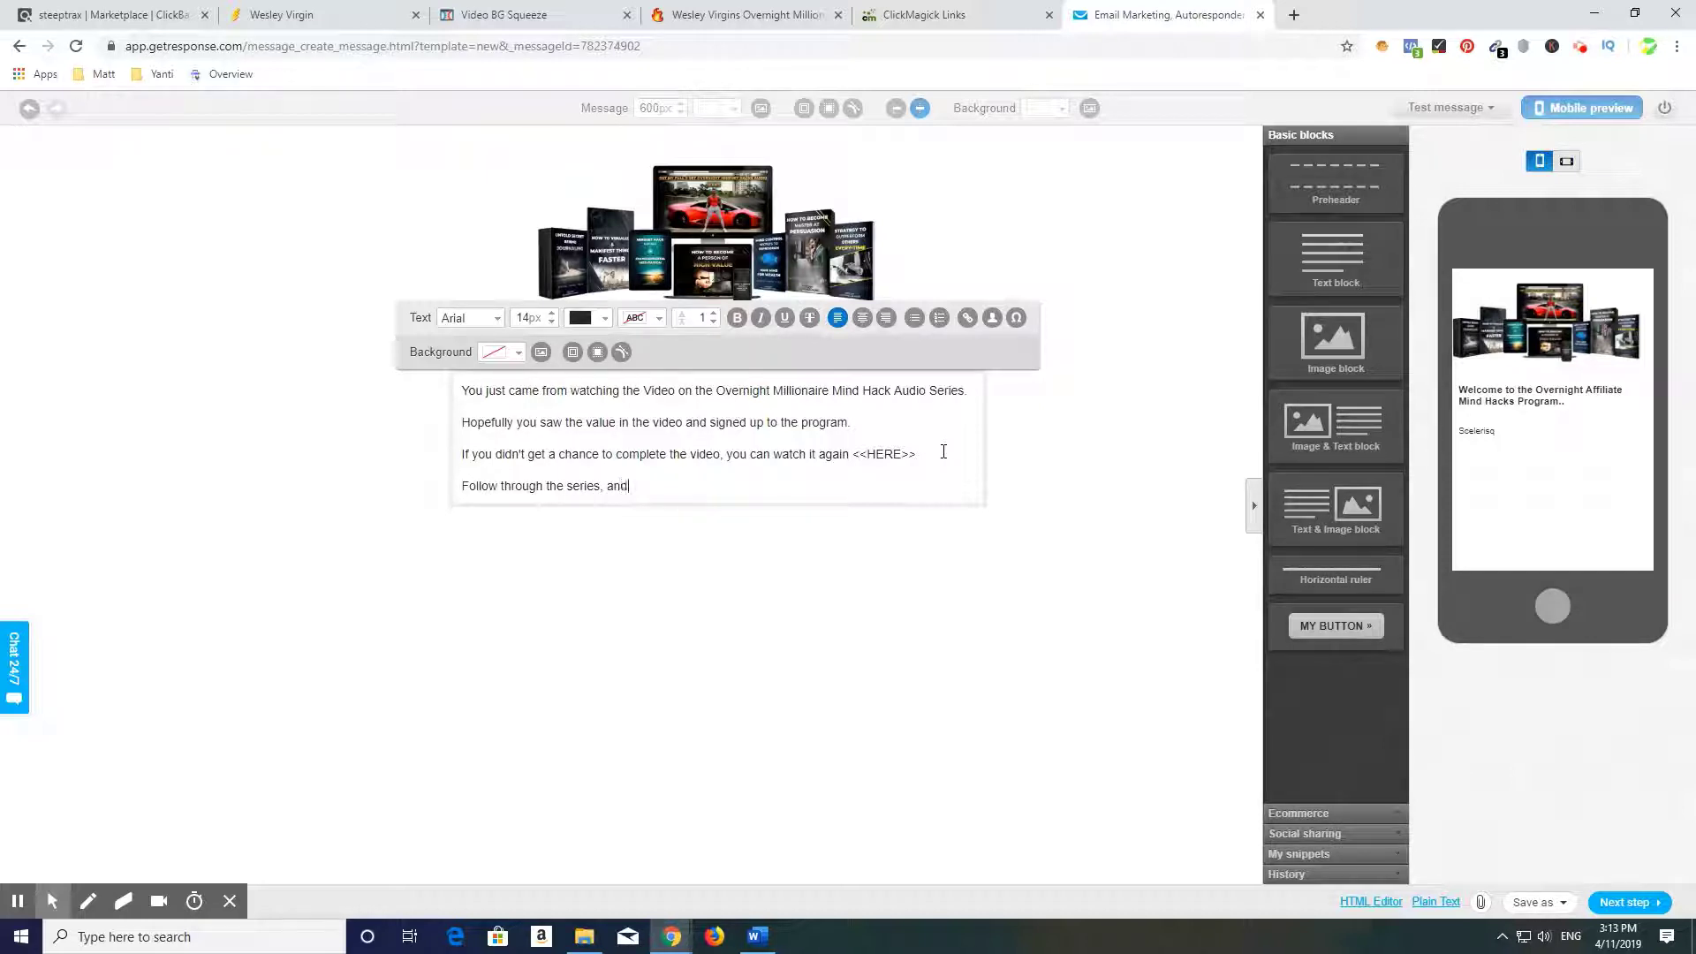
text( be sure to let me know how it's worki)
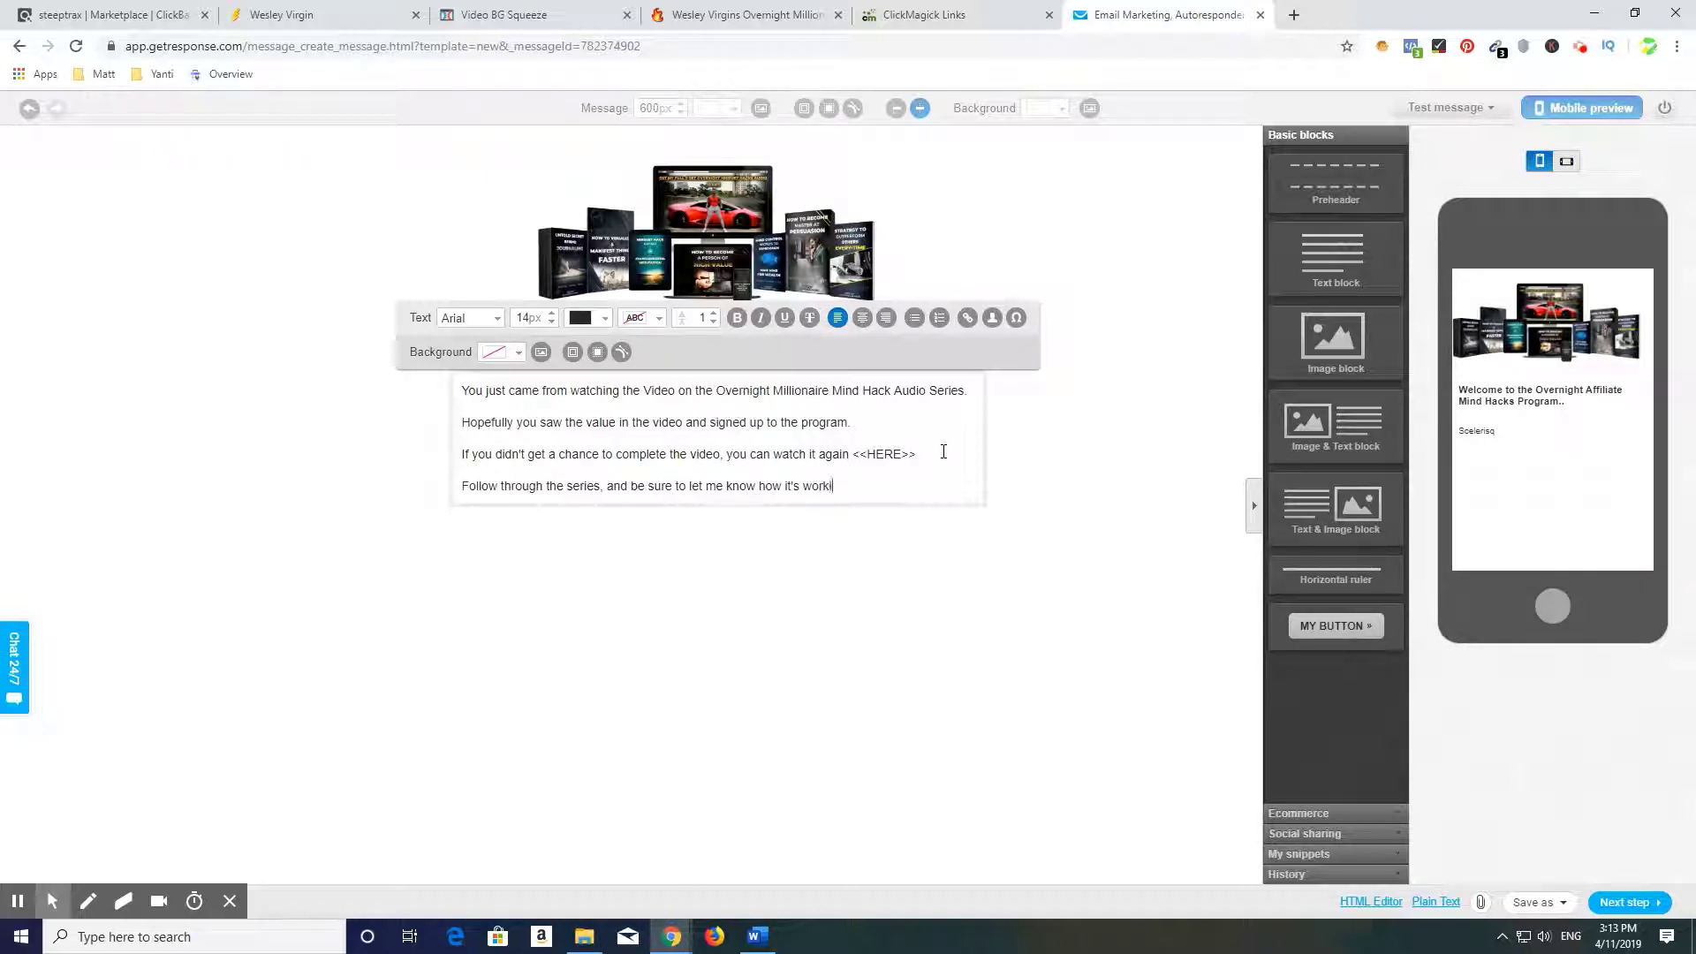
text(ng for you.)
Add a fifth paragraph reading "I have heard about a lot of users having tremendous success!"
key(Return)
text(I h)
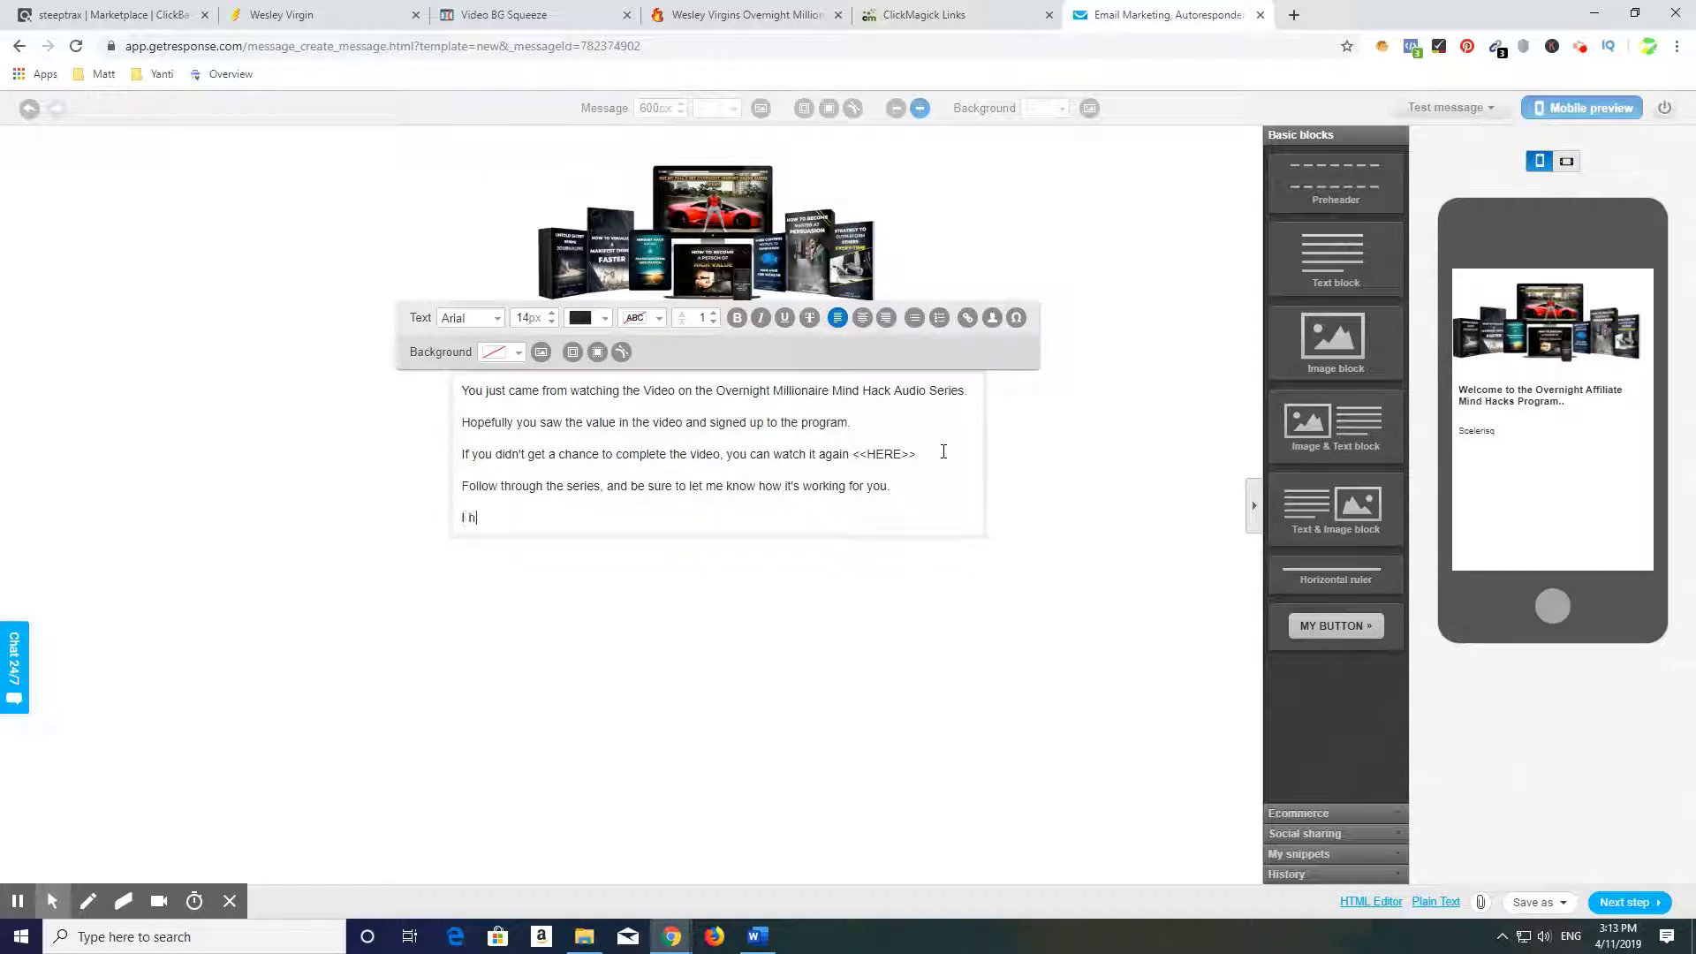
text(ave heard)
text( about alo)
text( lot of)
text( use)
text(rs having tremen)
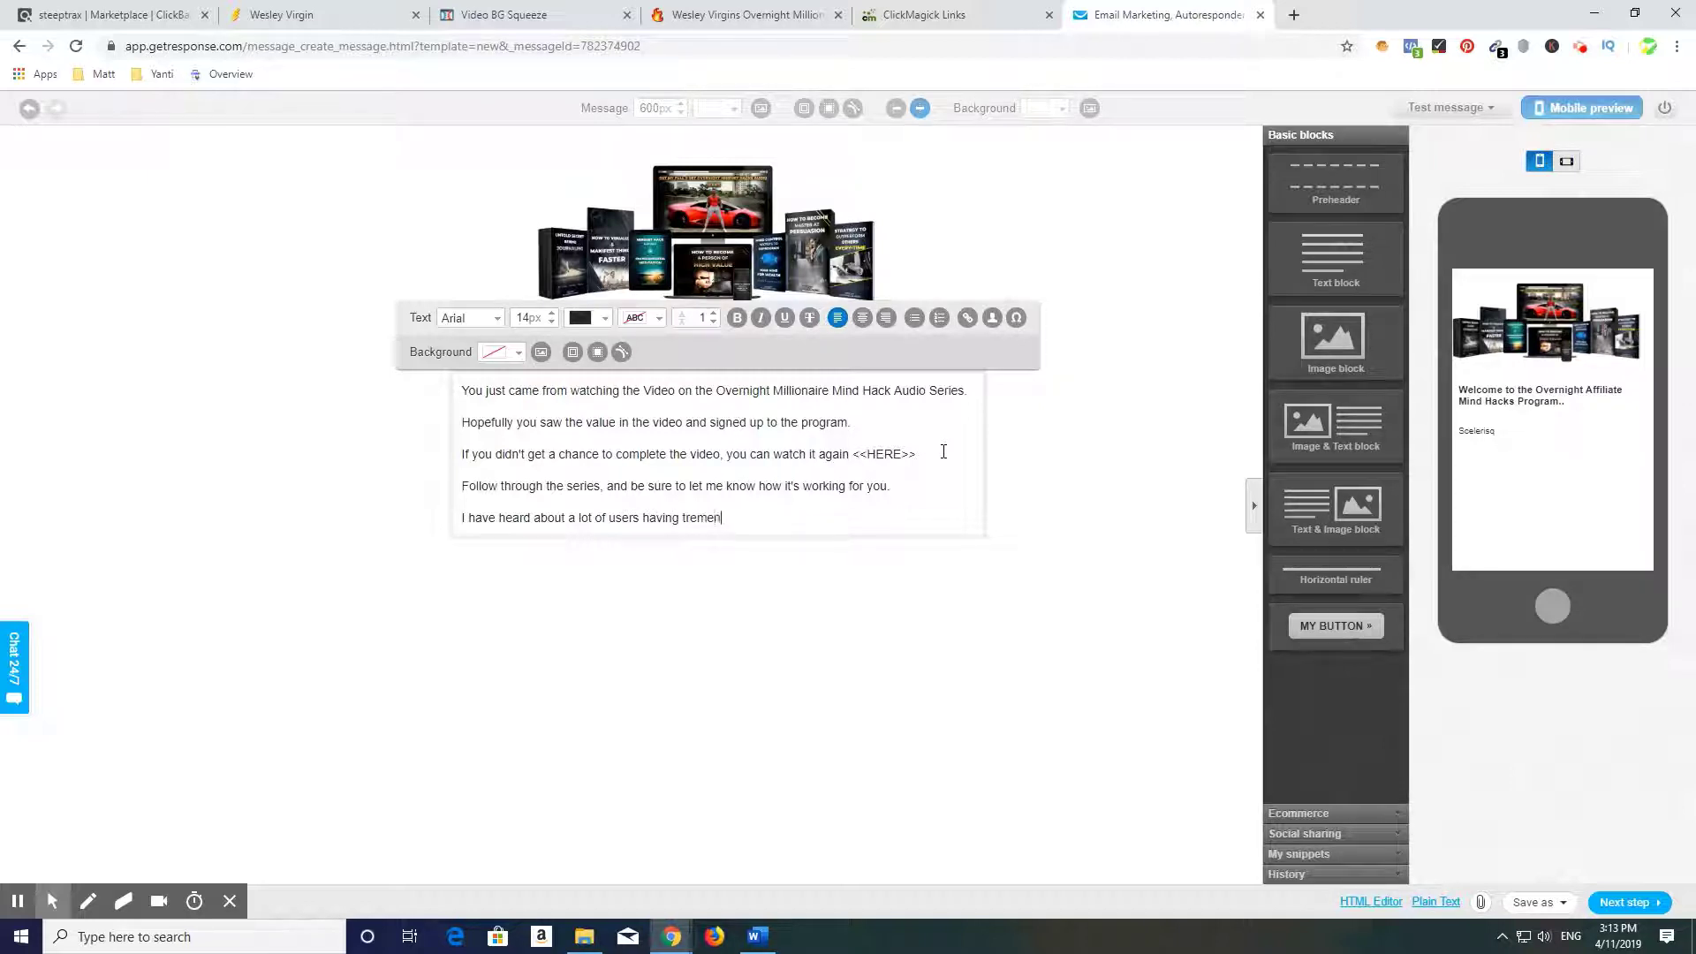
text(dous success!)
Close the message with "Good luck with it, and I hope I see your Success Testimonial on the Facebook Group!" and the sender's first name
key(Return)
text(G)
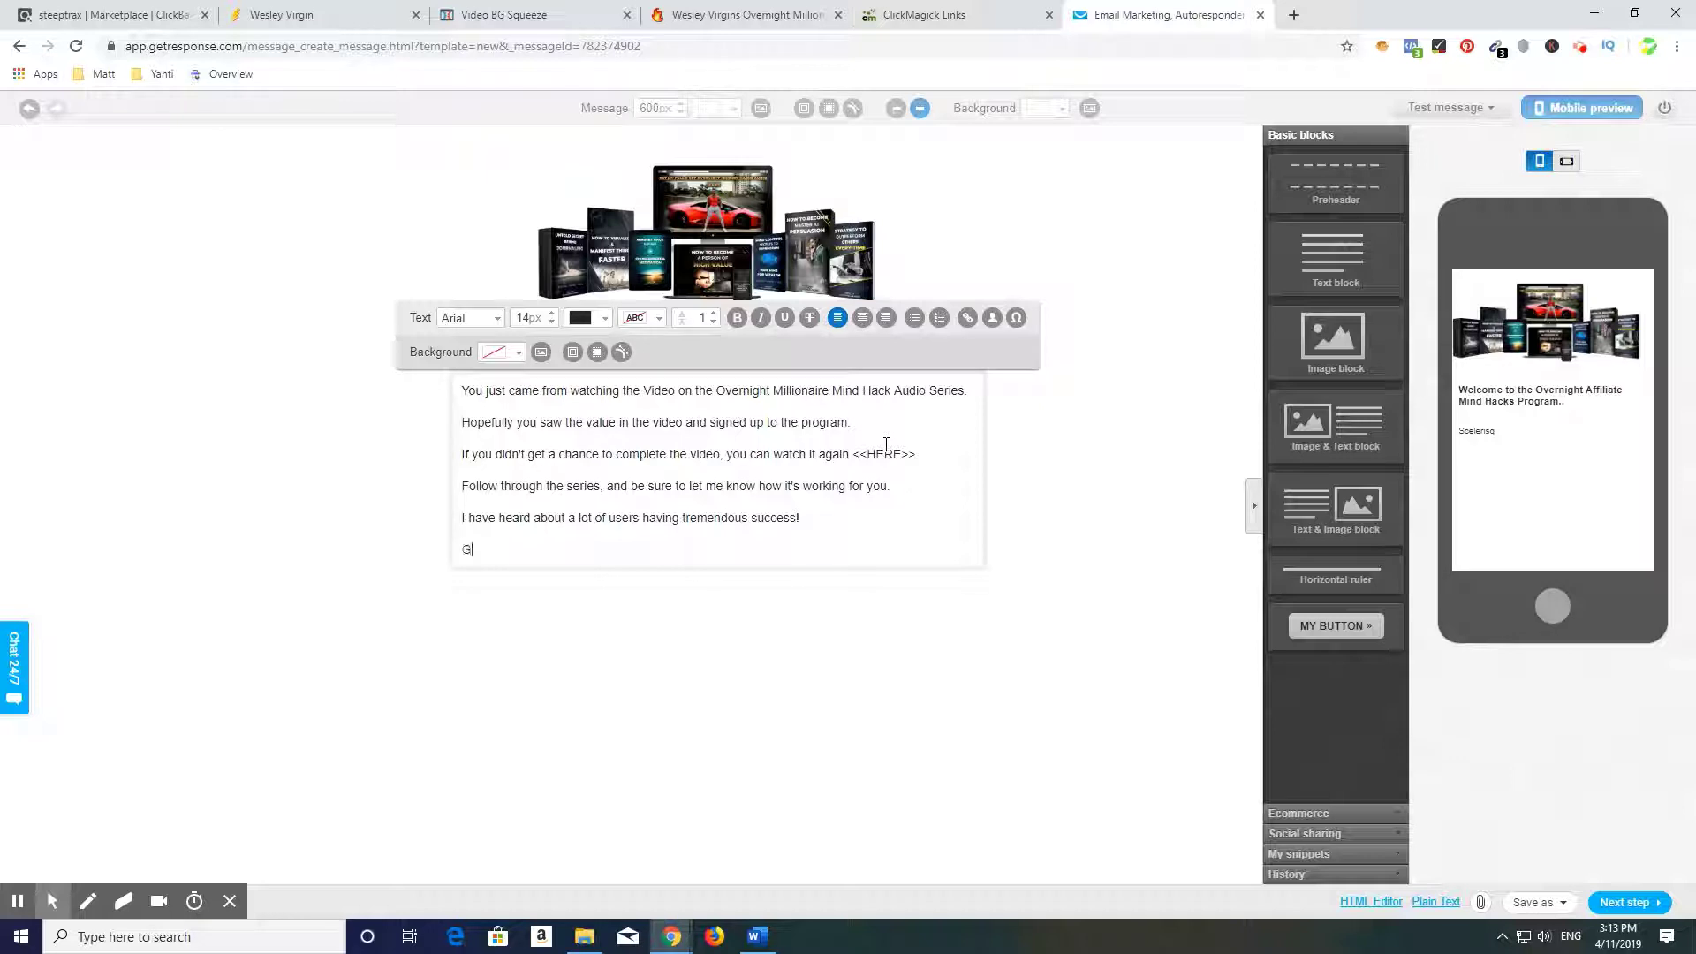
text(oog luck with it)
click(492, 549)
key(BackSpace)
text(d)
click(568, 553)
text(, and I hope I see your Success )
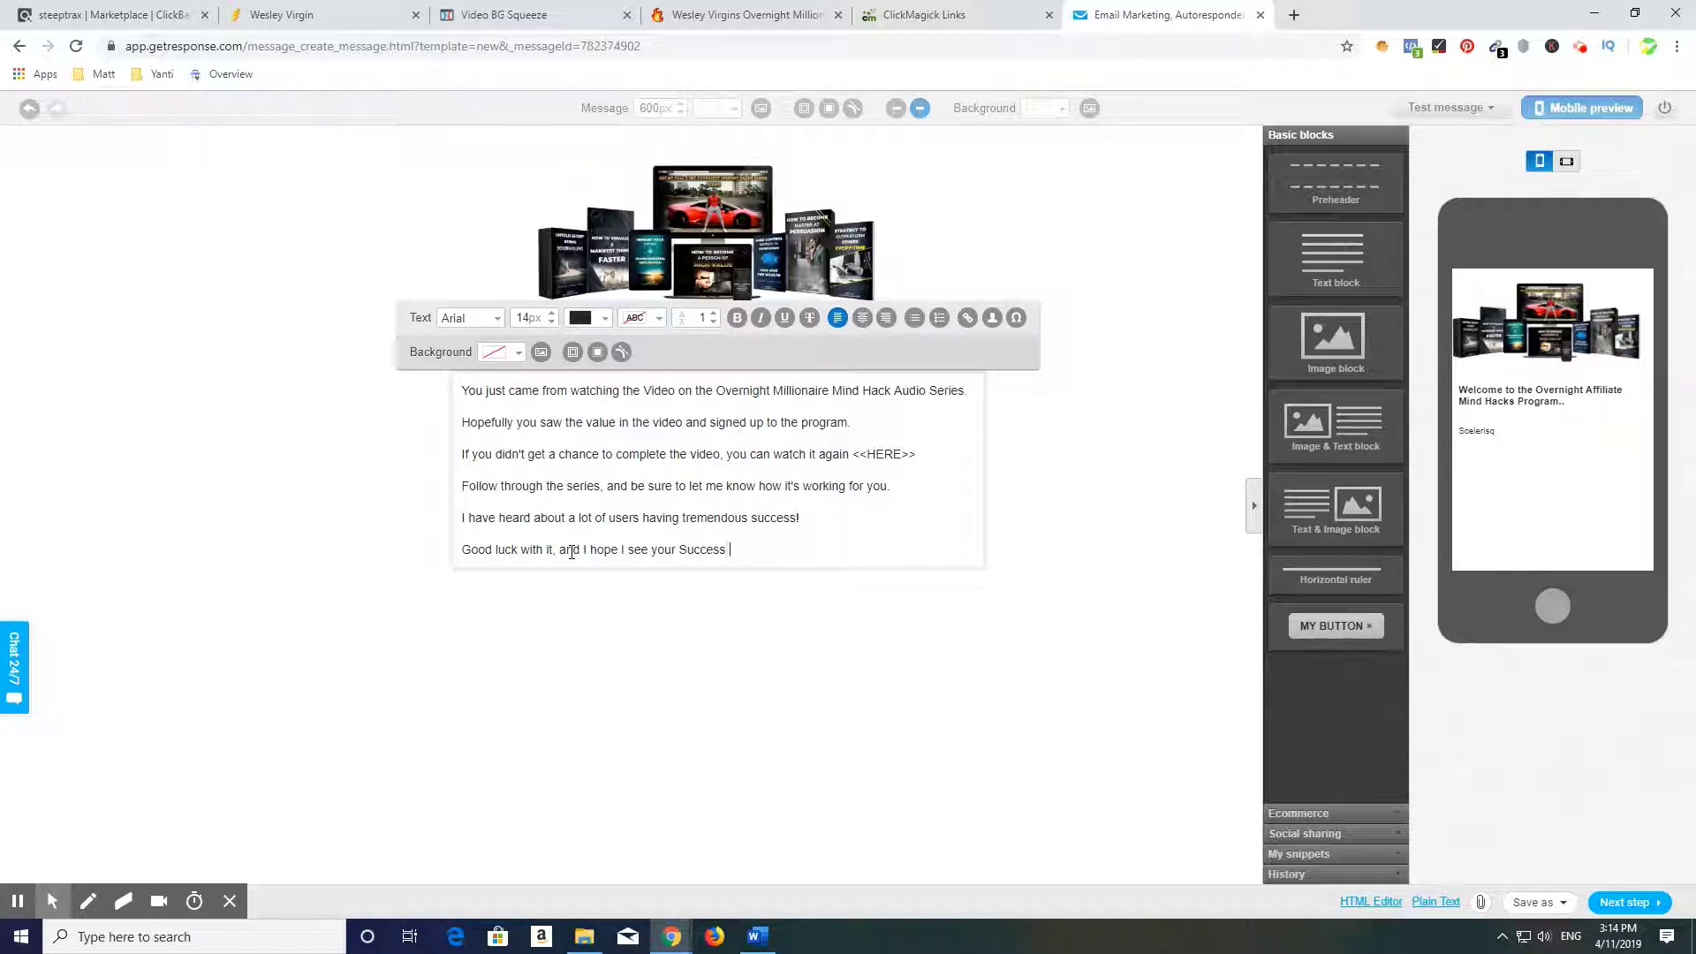
text(Testimonial on the Fa)
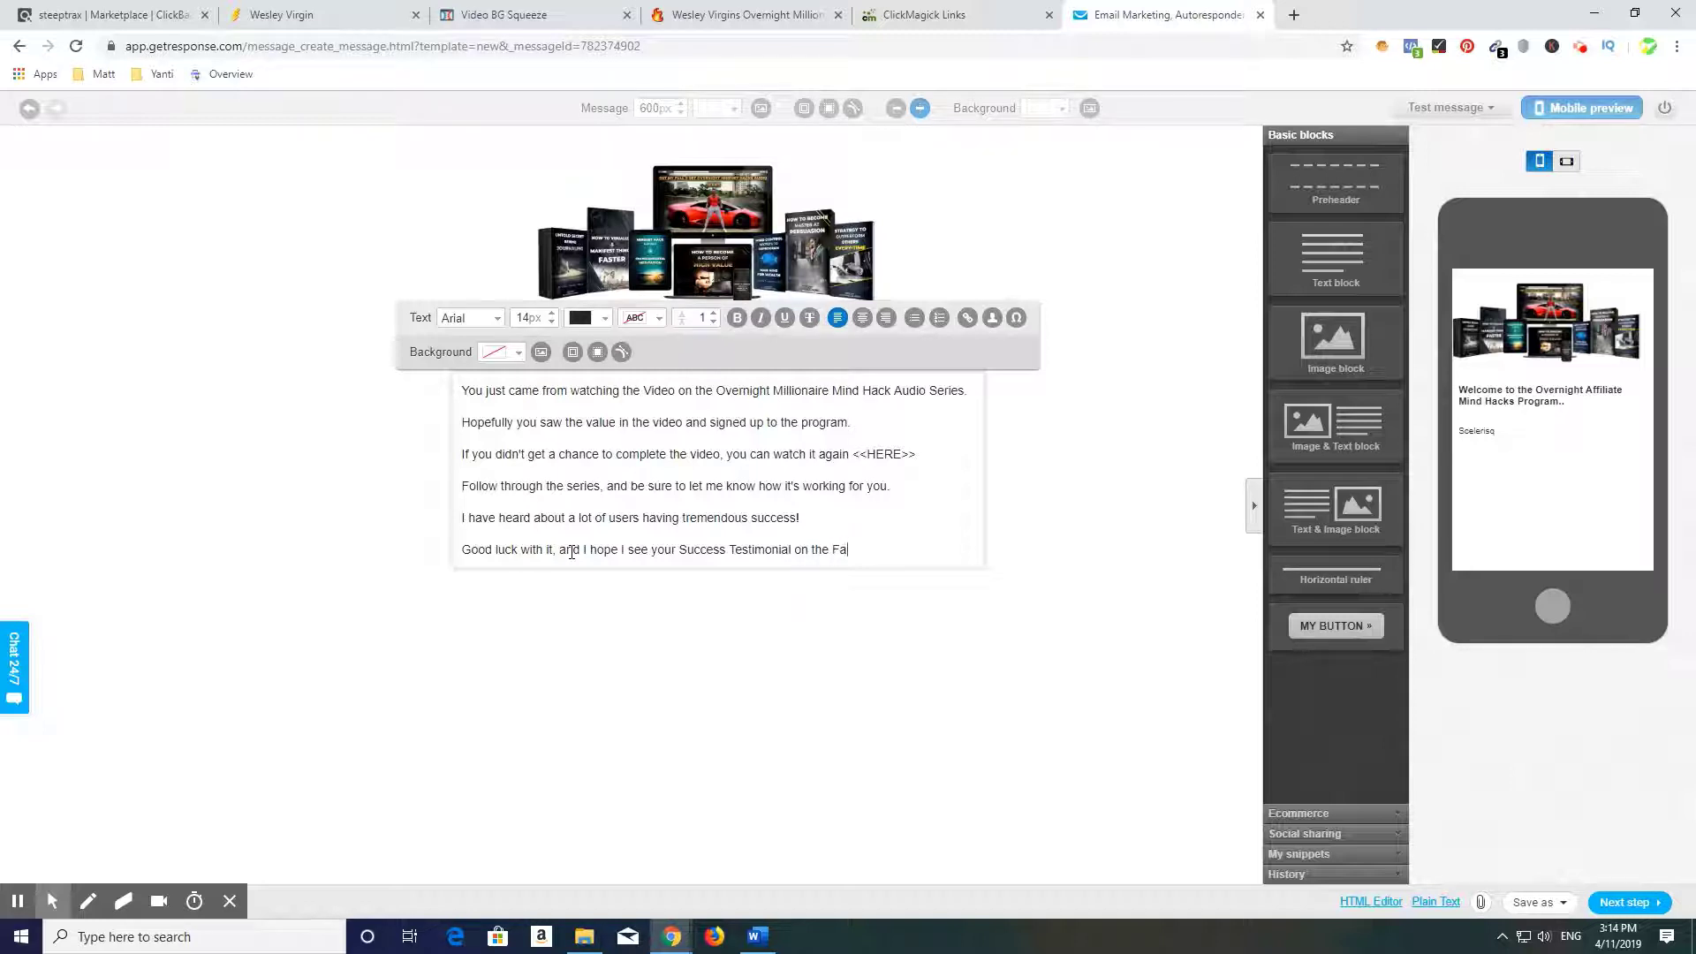
text(cebook Group!)
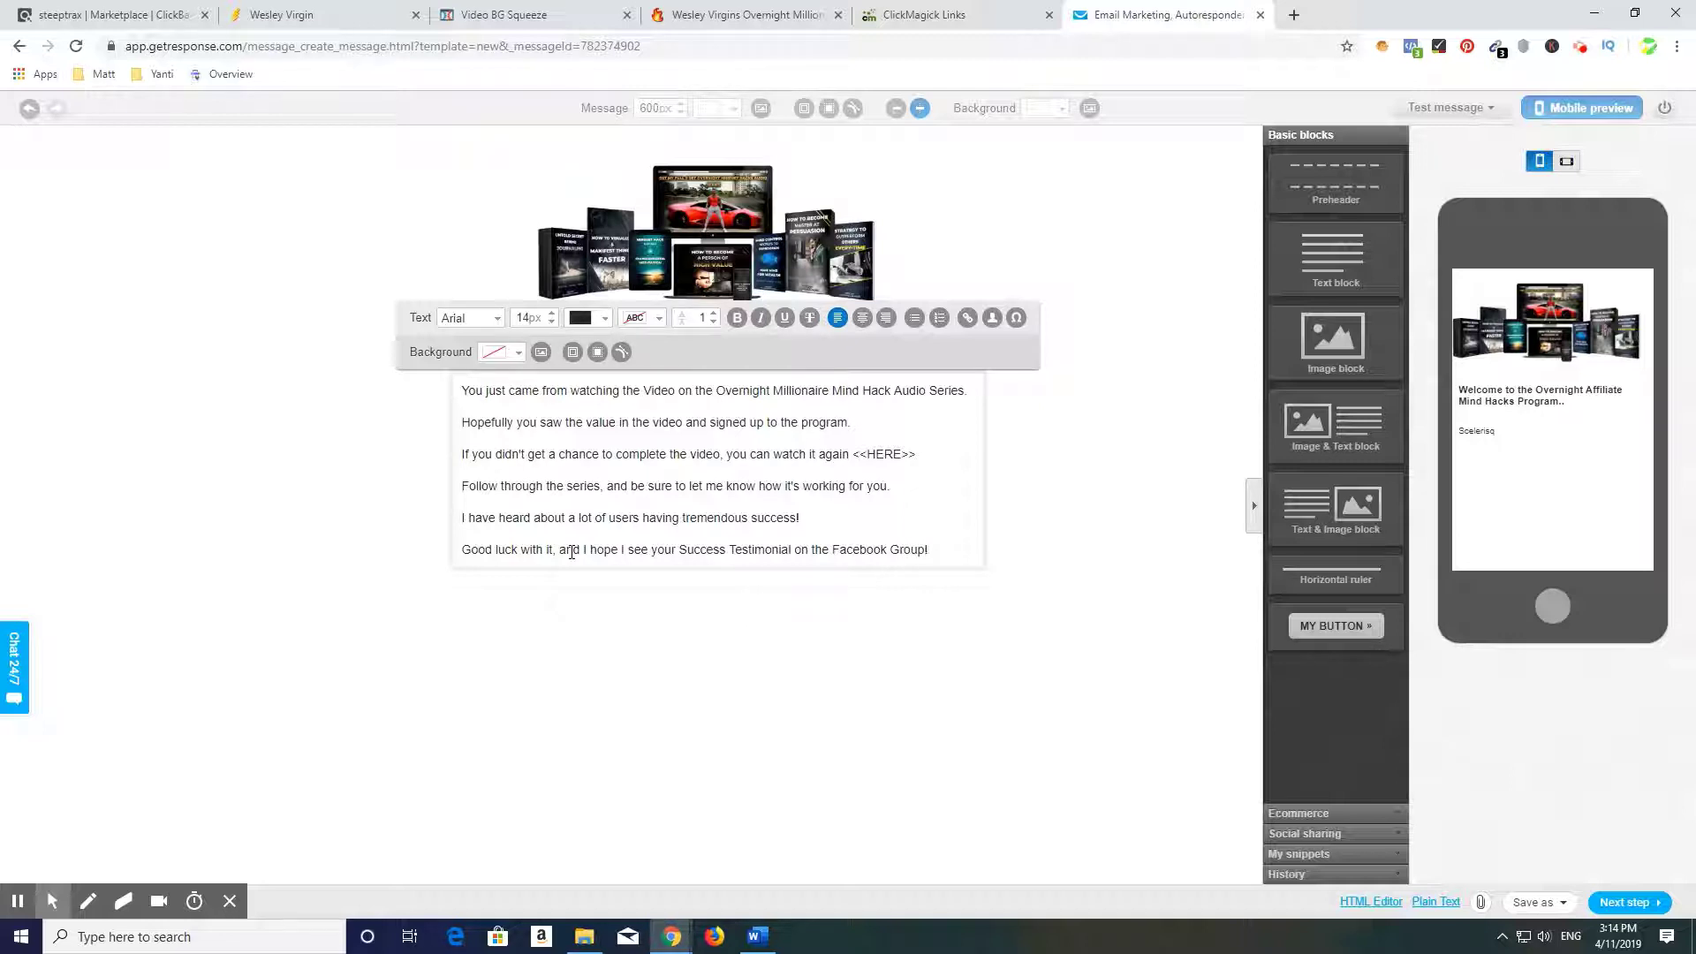
key(Return)
text(Matty)
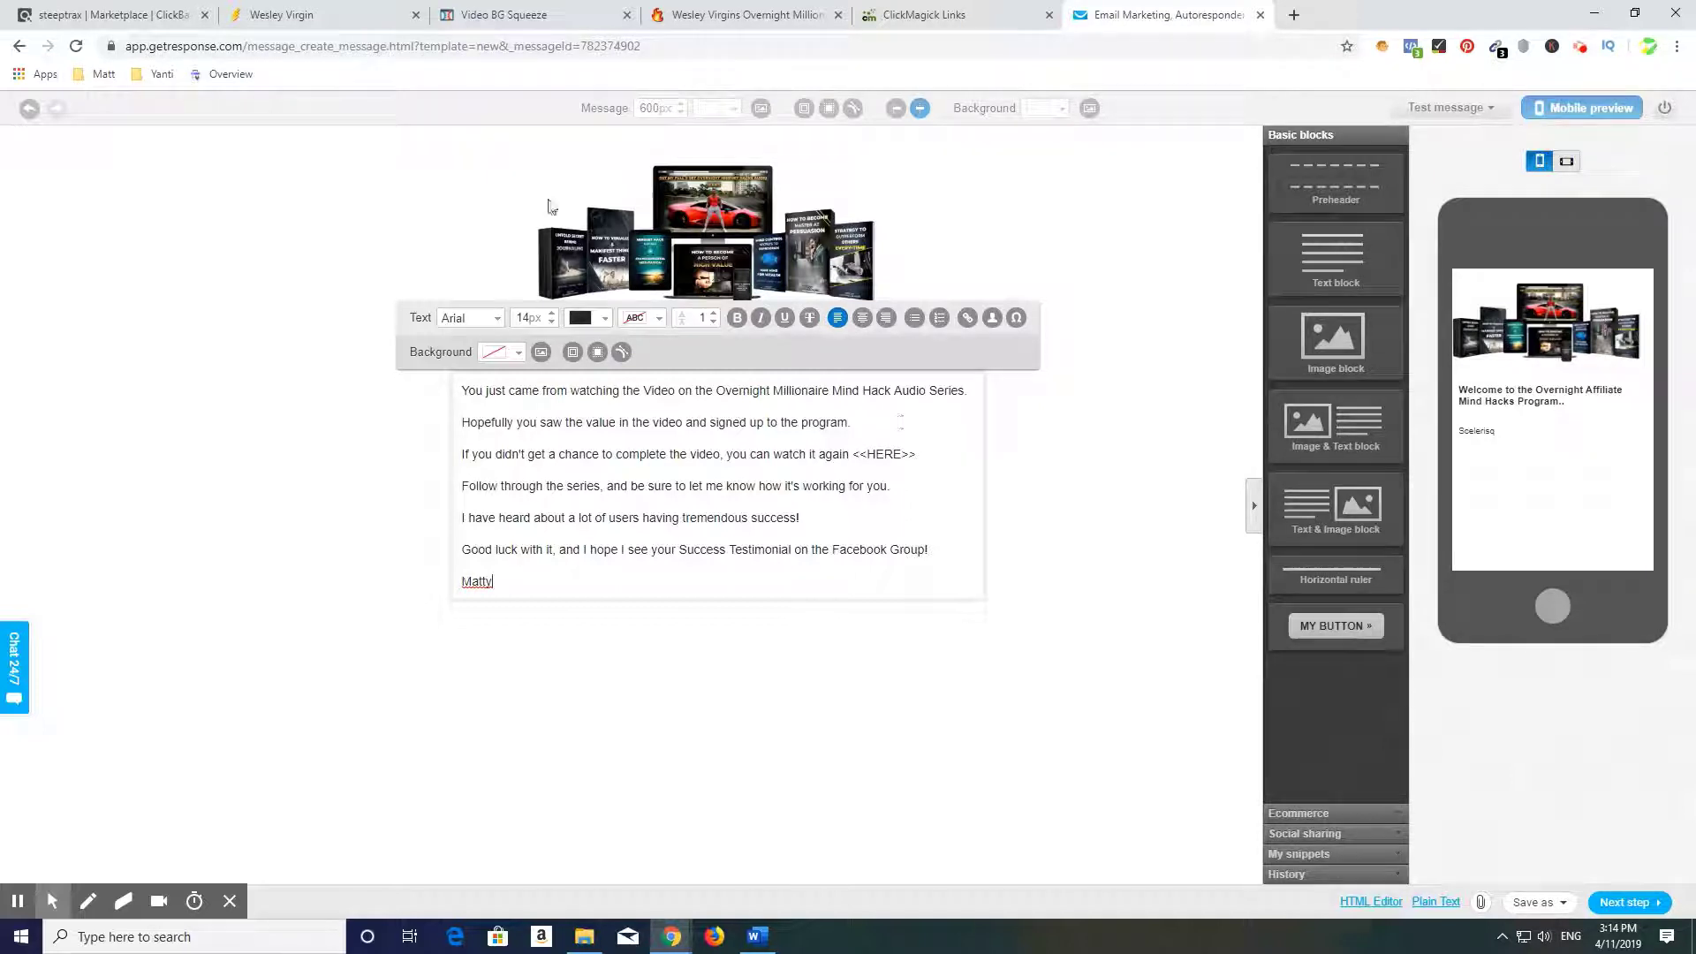
Switch to the ClickBank marketplace and generate and copy the HopLink for the Overnight Millionaire System offer
click(177, 16)
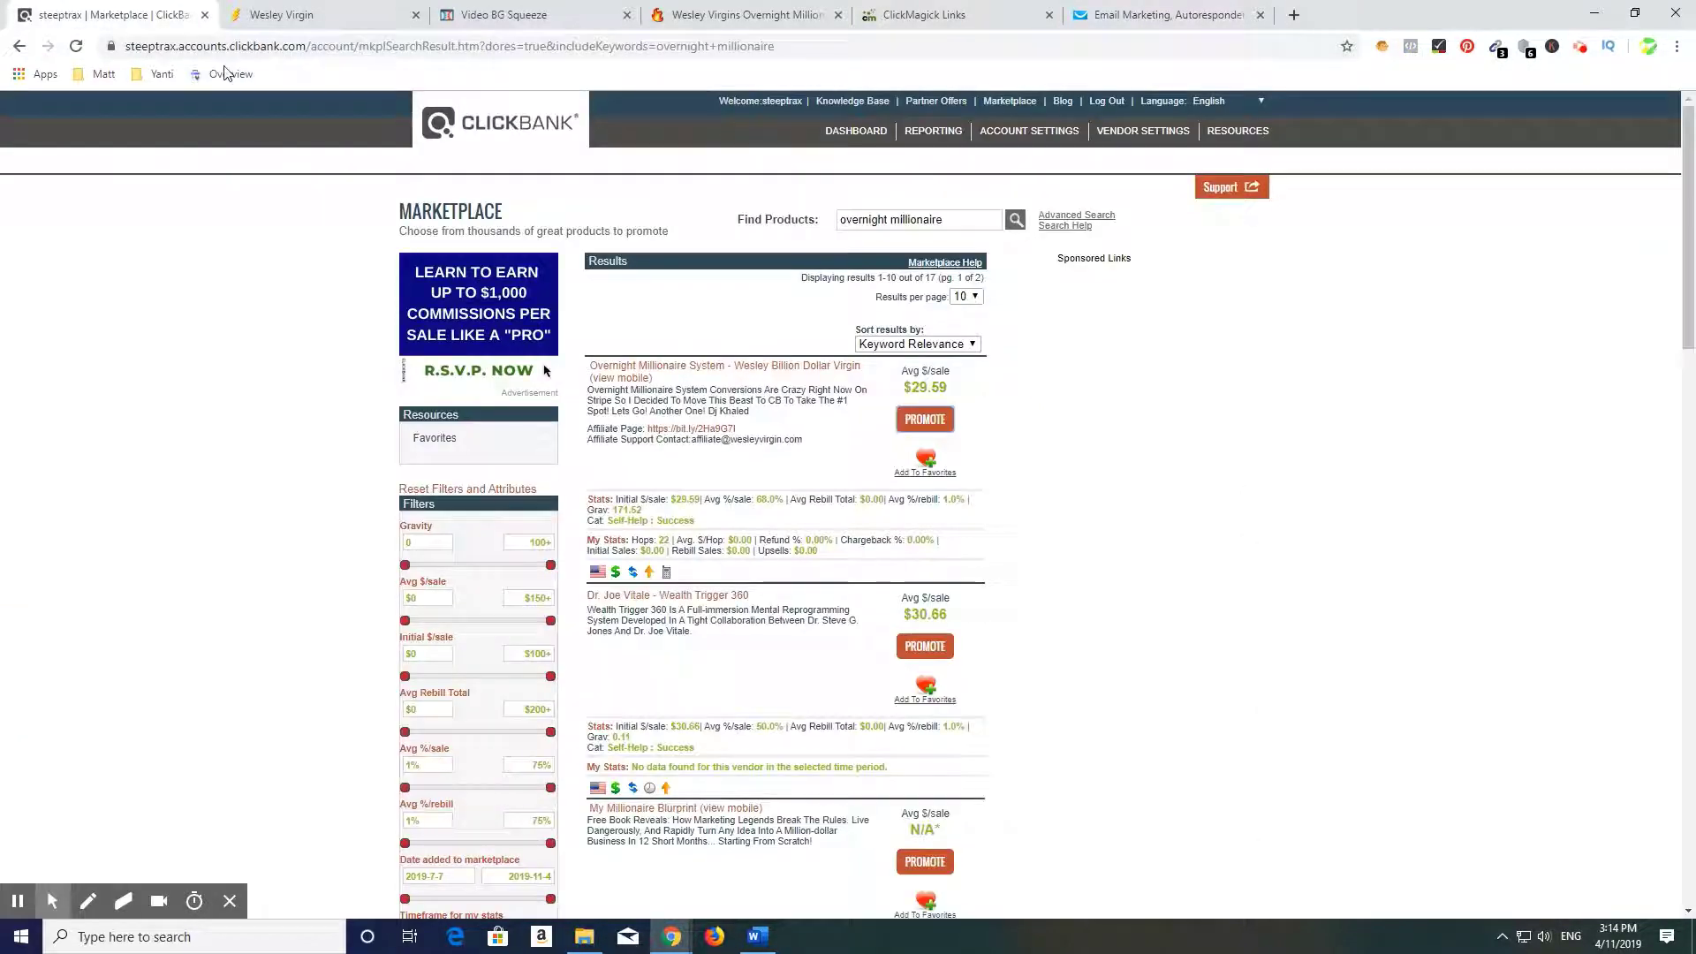
click(774, 367)
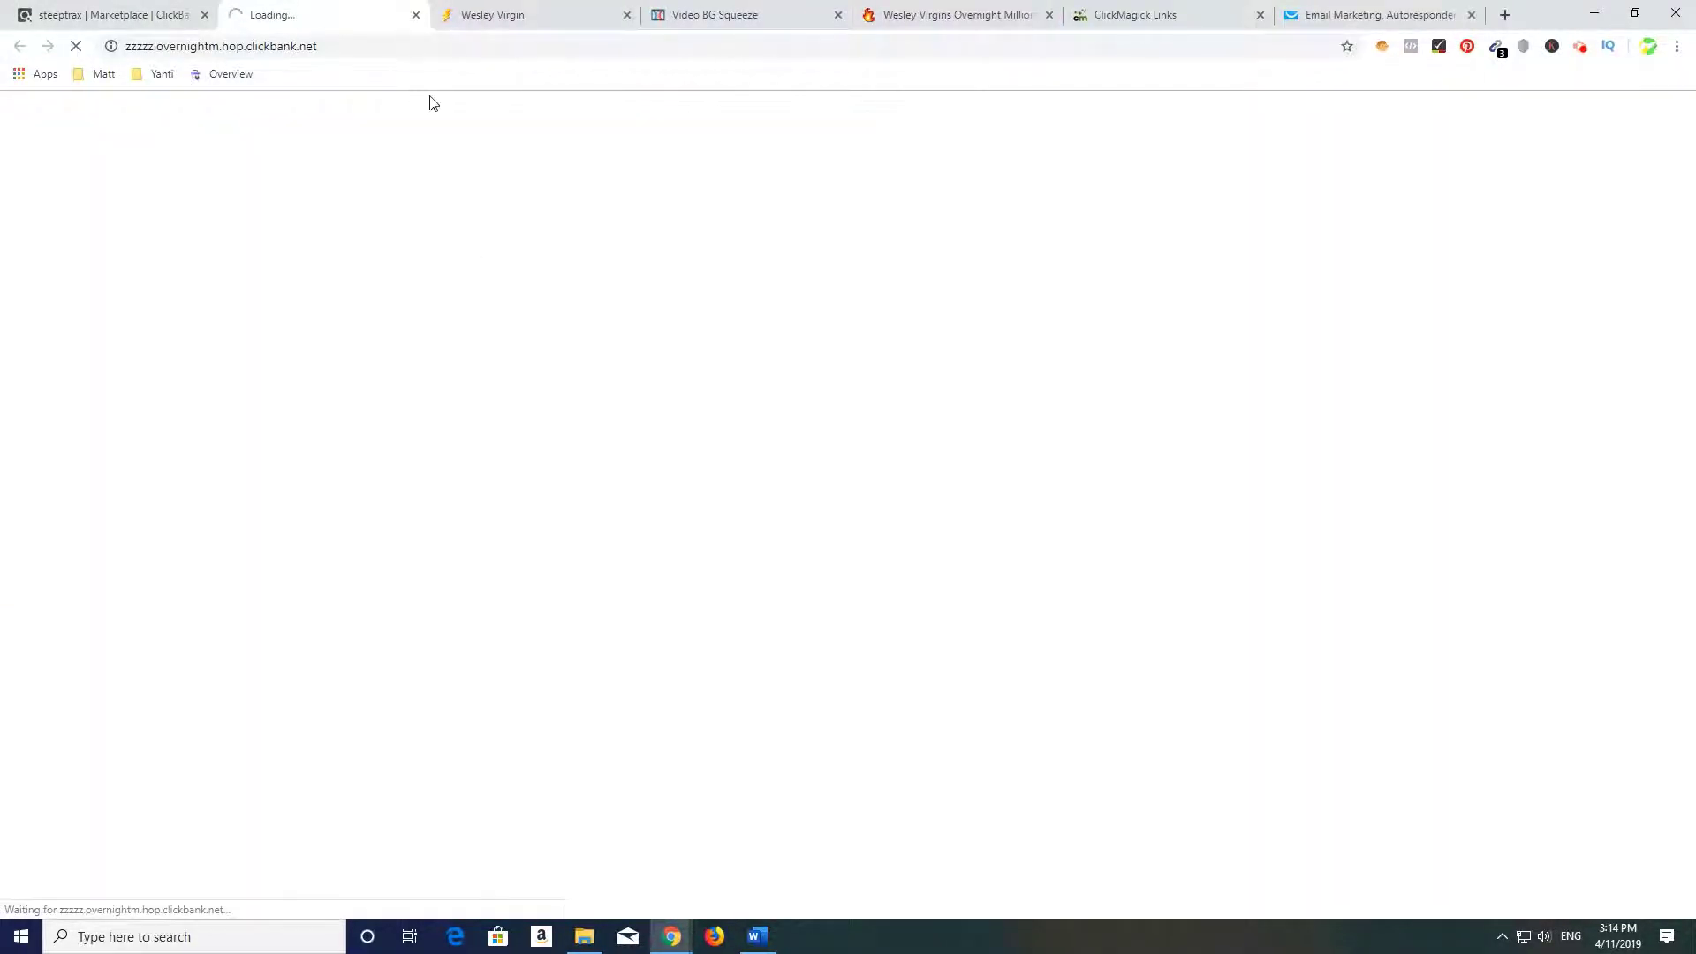
click(416, 15)
click(927, 419)
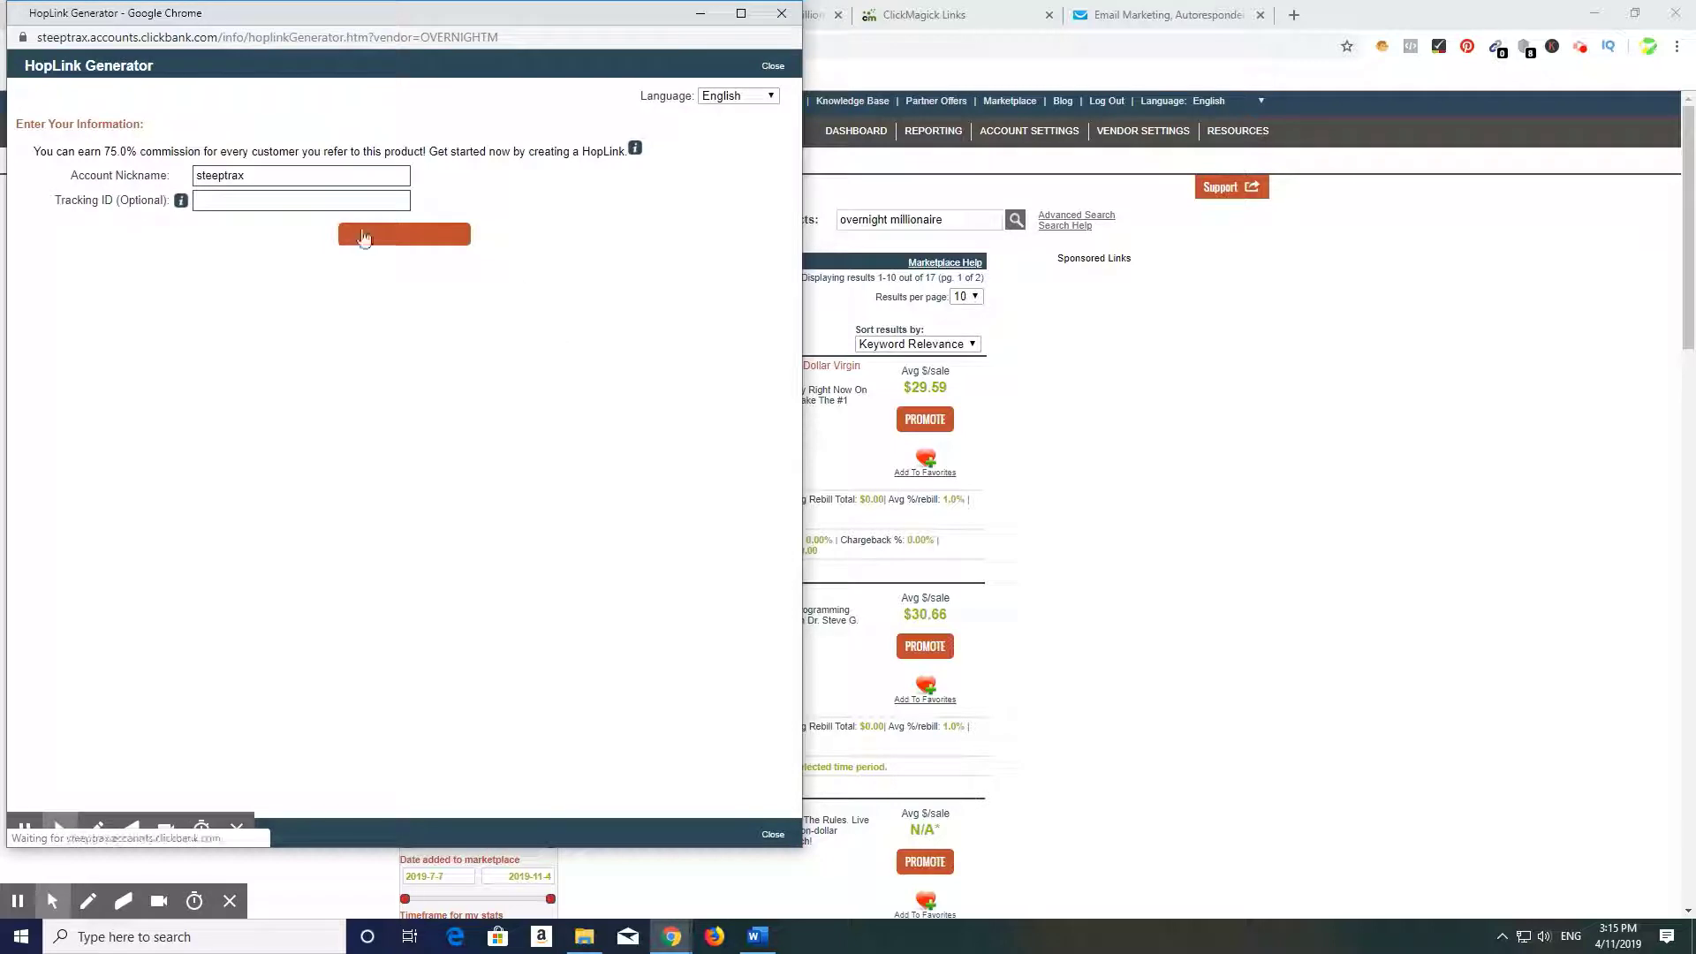
click(419, 243)
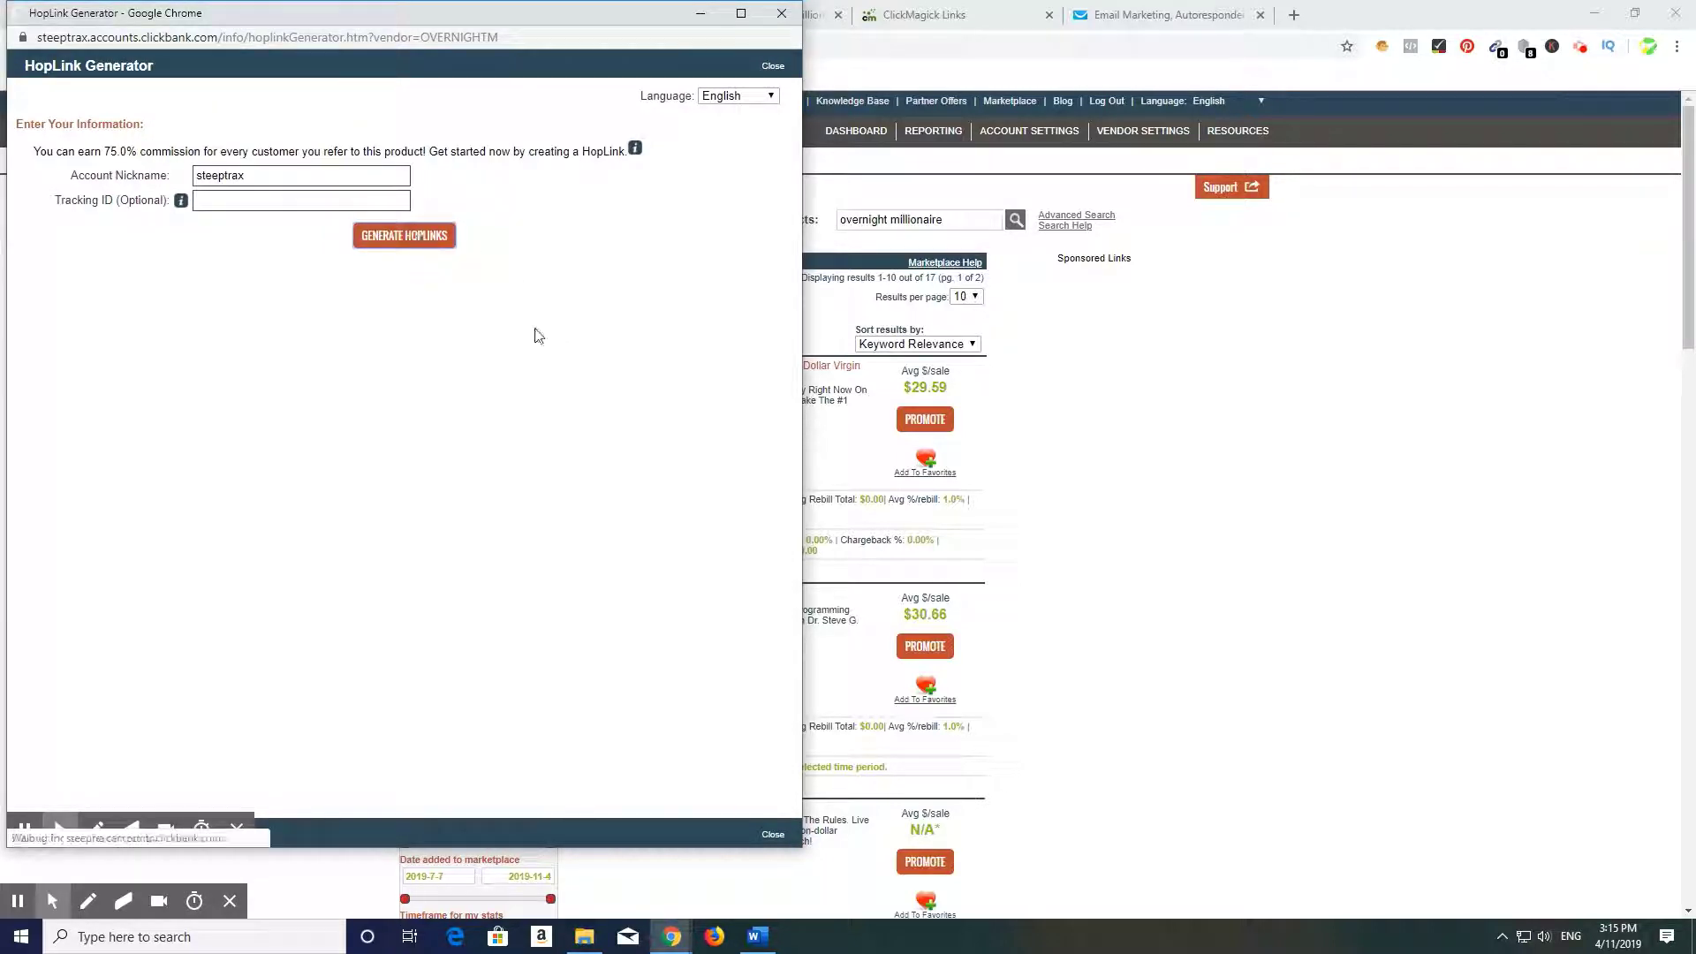
drag(523, 362, 221, 371)
click(584, 364)
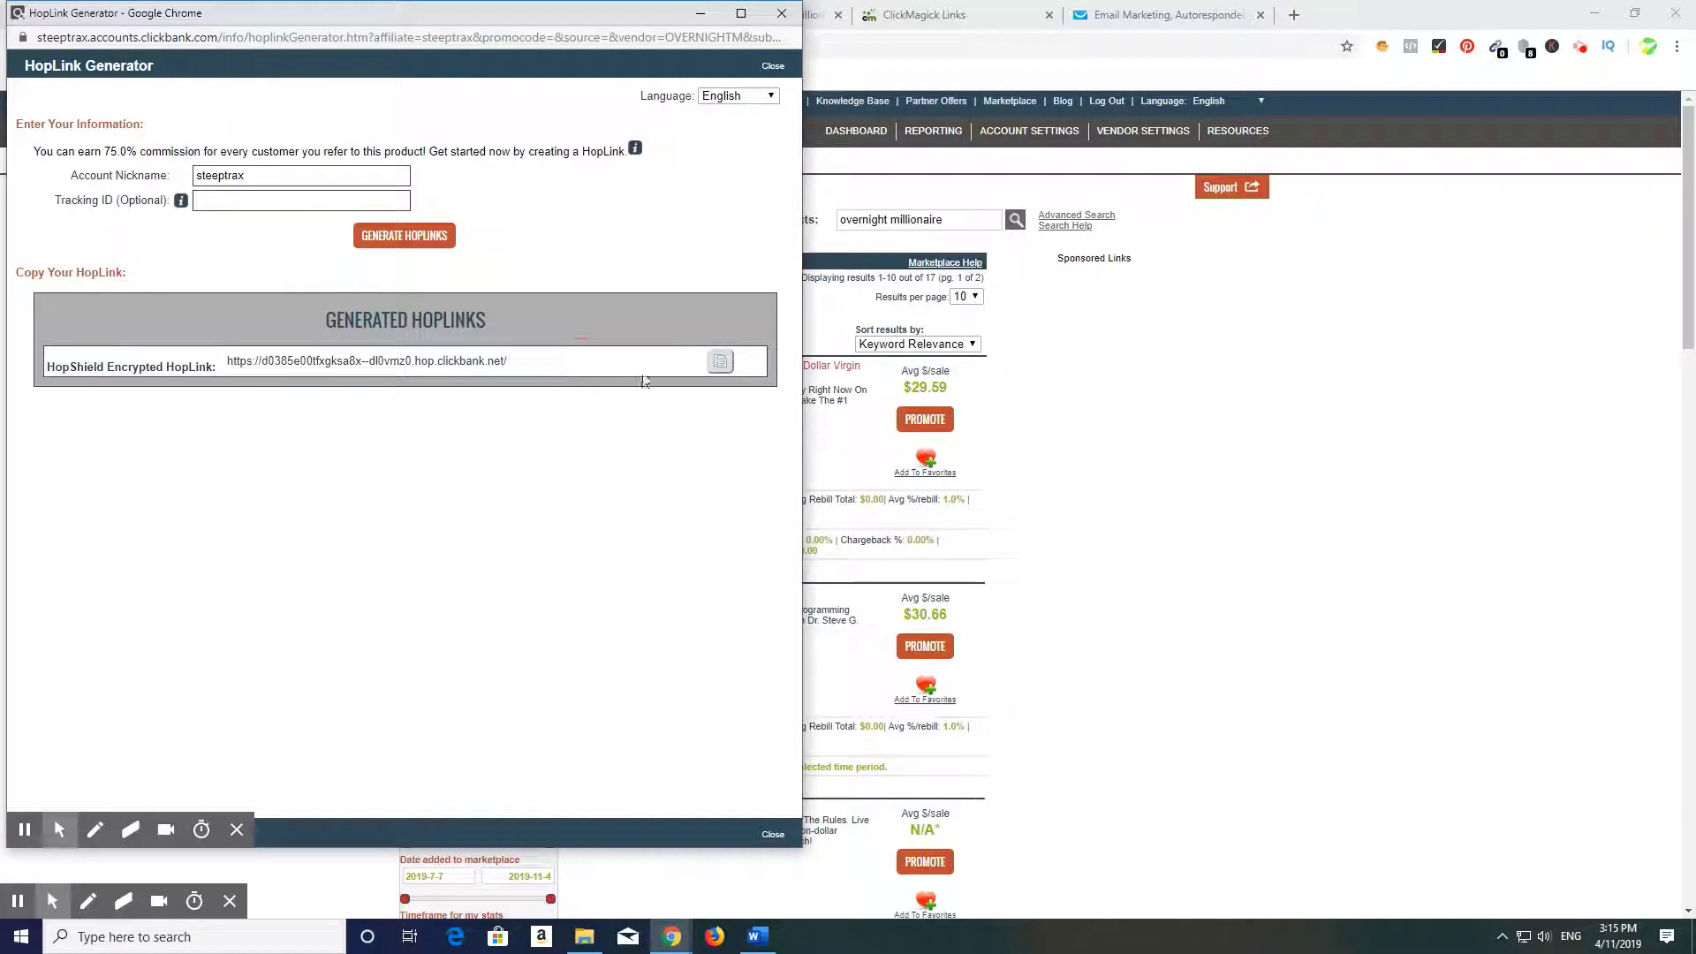
click(720, 362)
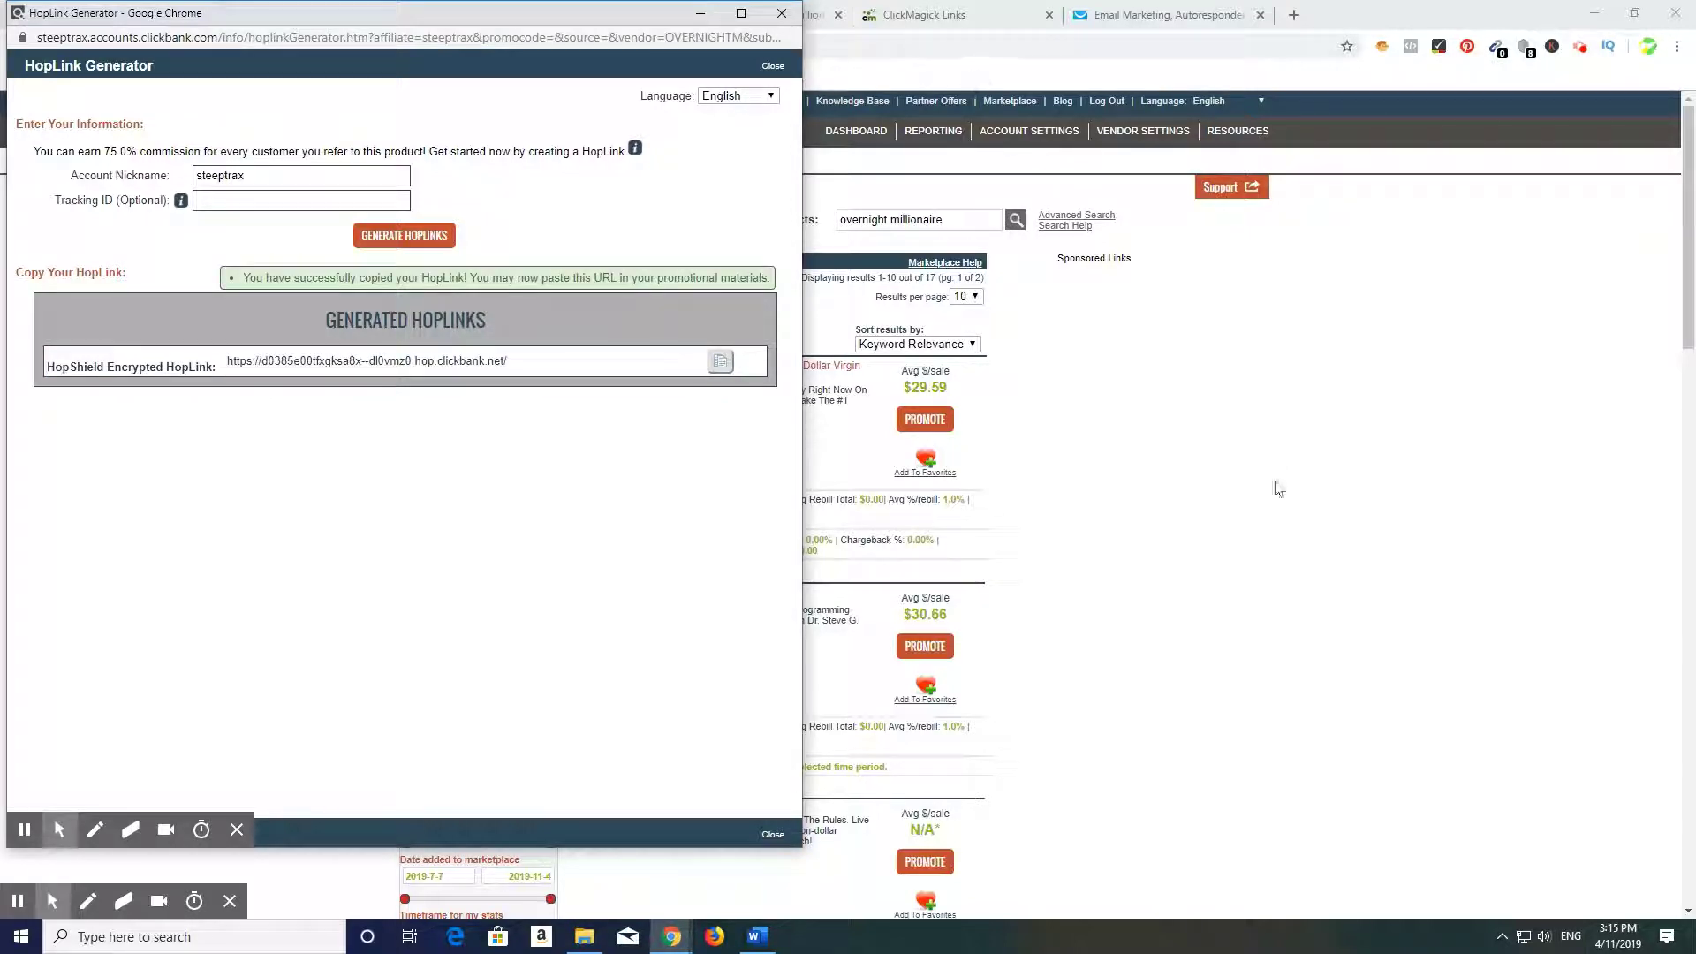
Back in the GetResponse email, link the text "<<HERE>>" to the copied HopLink and put a period after the sign-off name
click(1271, 486)
click(313, 18)
click(520, 15)
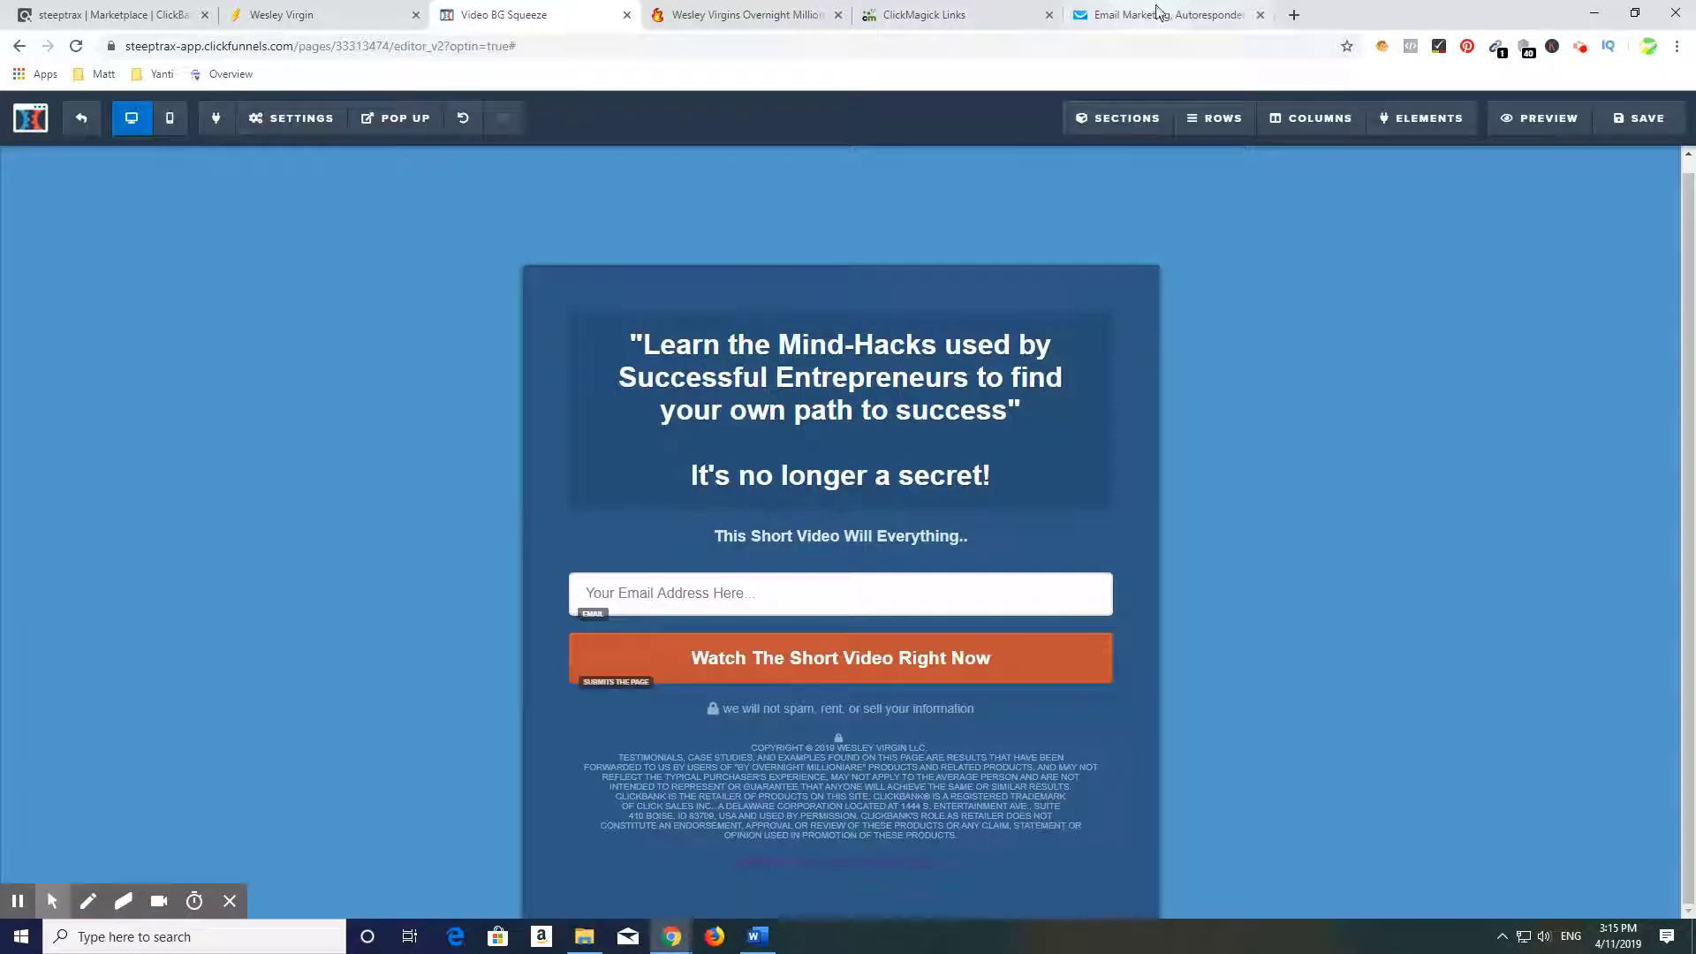
click(1158, 14)
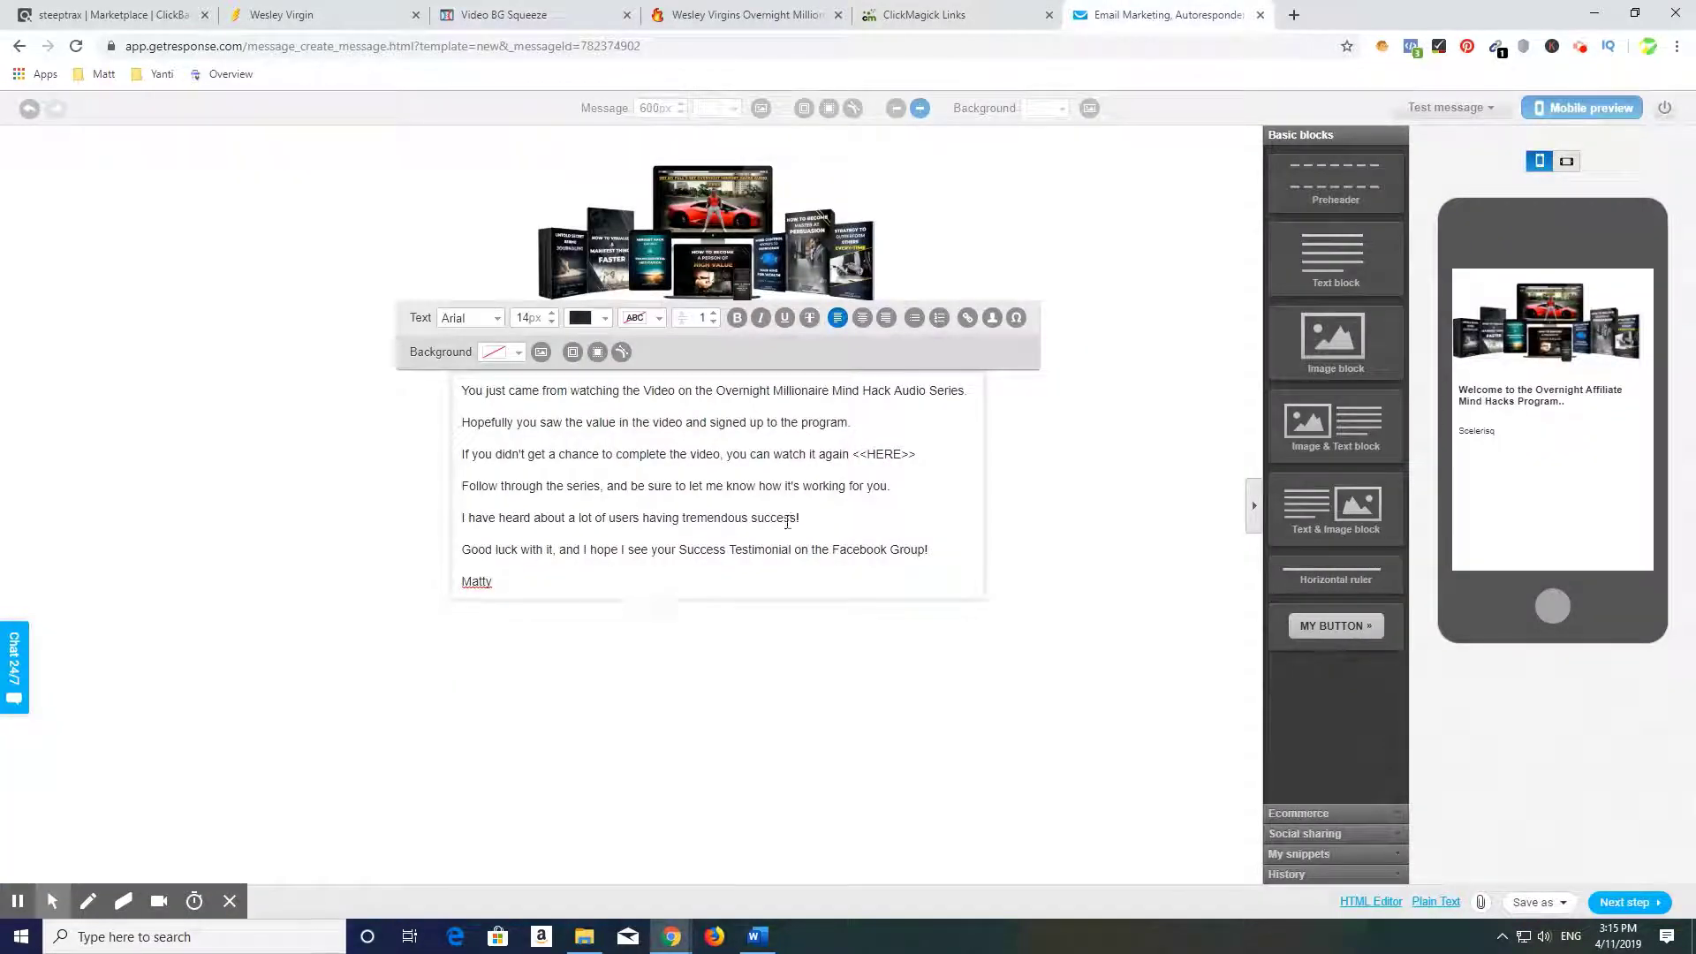
drag(915, 456, 852, 456)
click(967, 317)
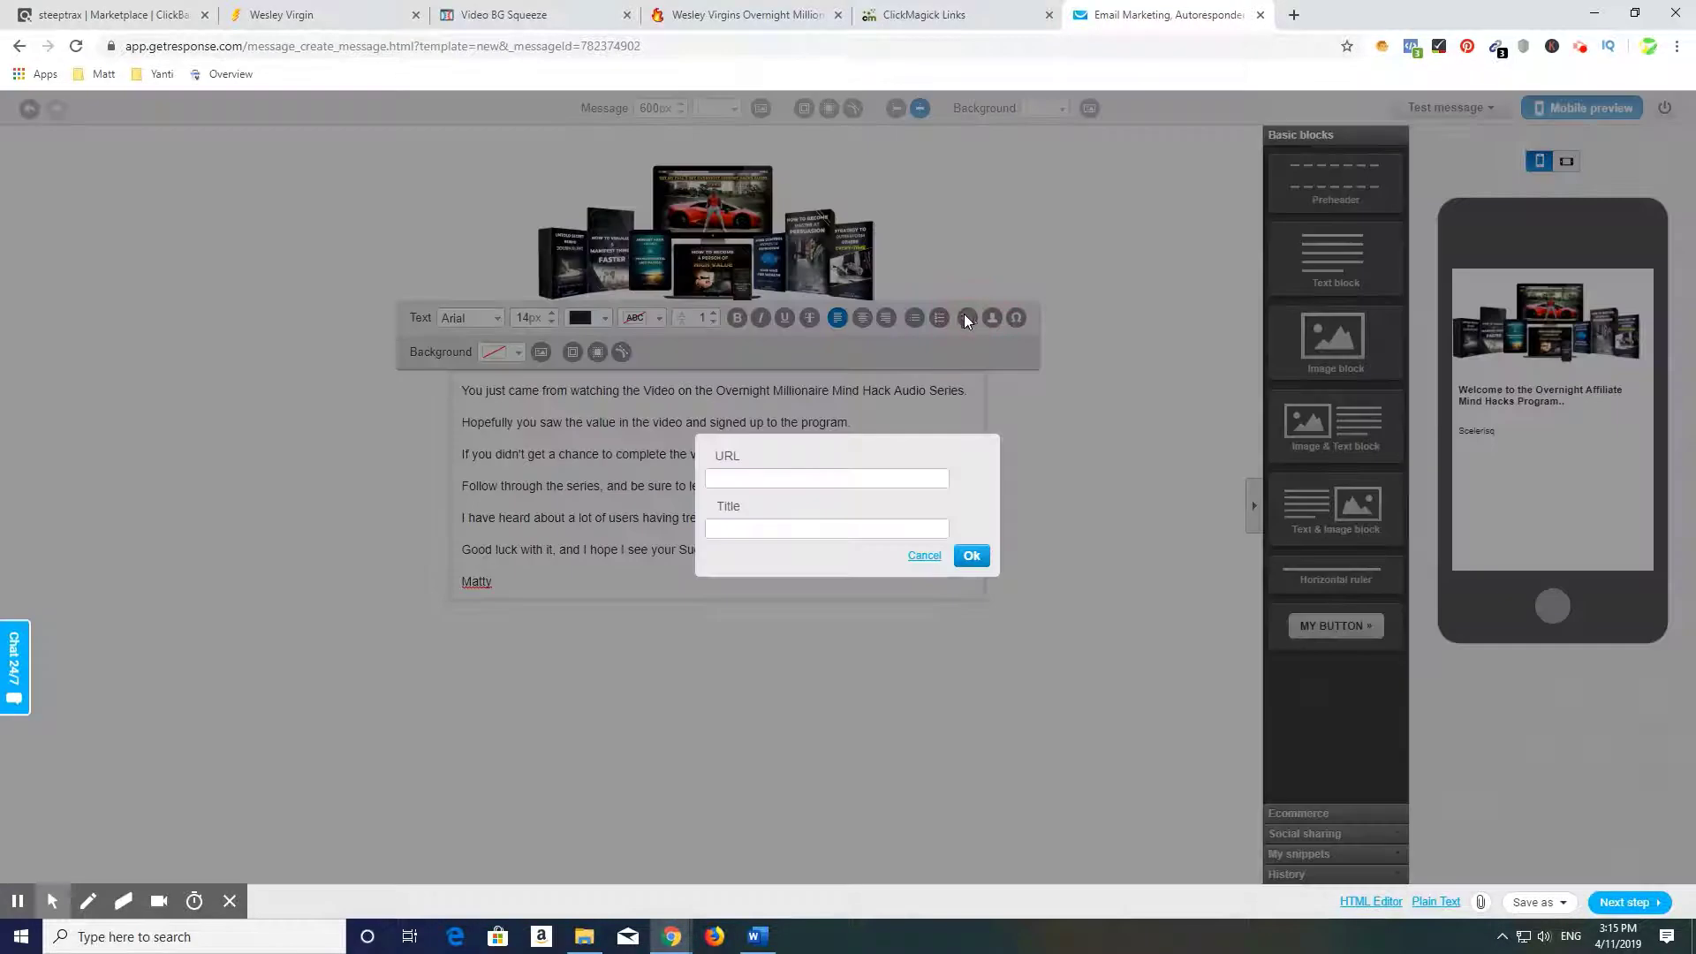
click(752, 477)
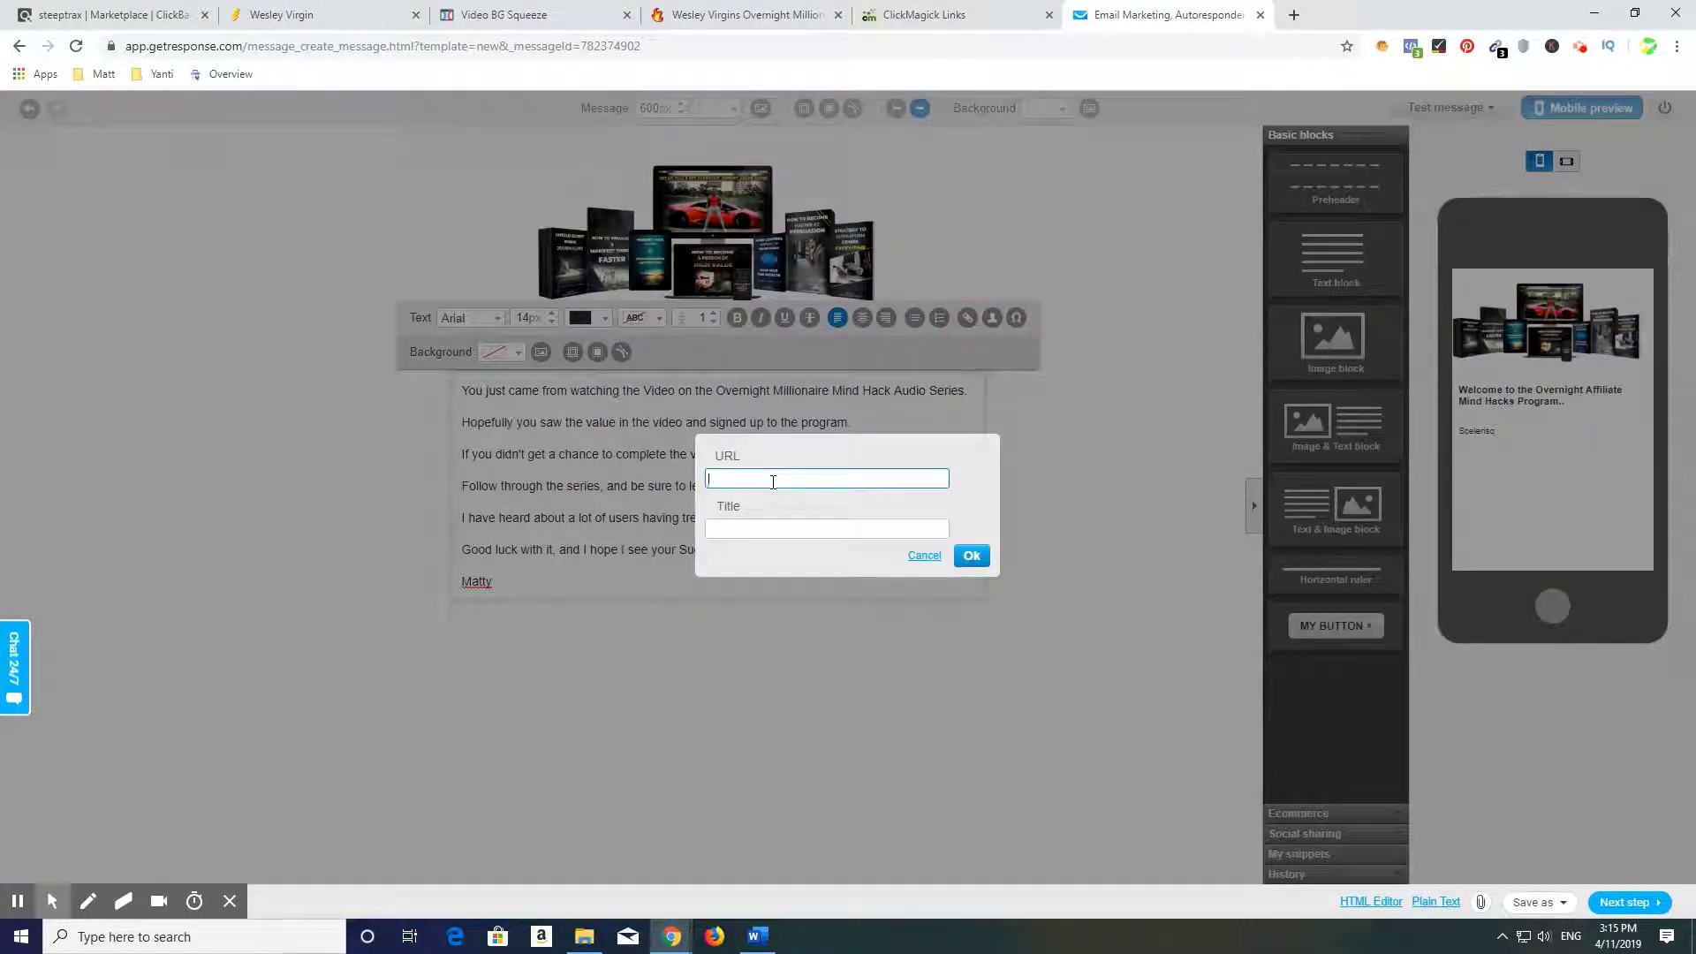
key(ctrl+v)
click(970, 554)
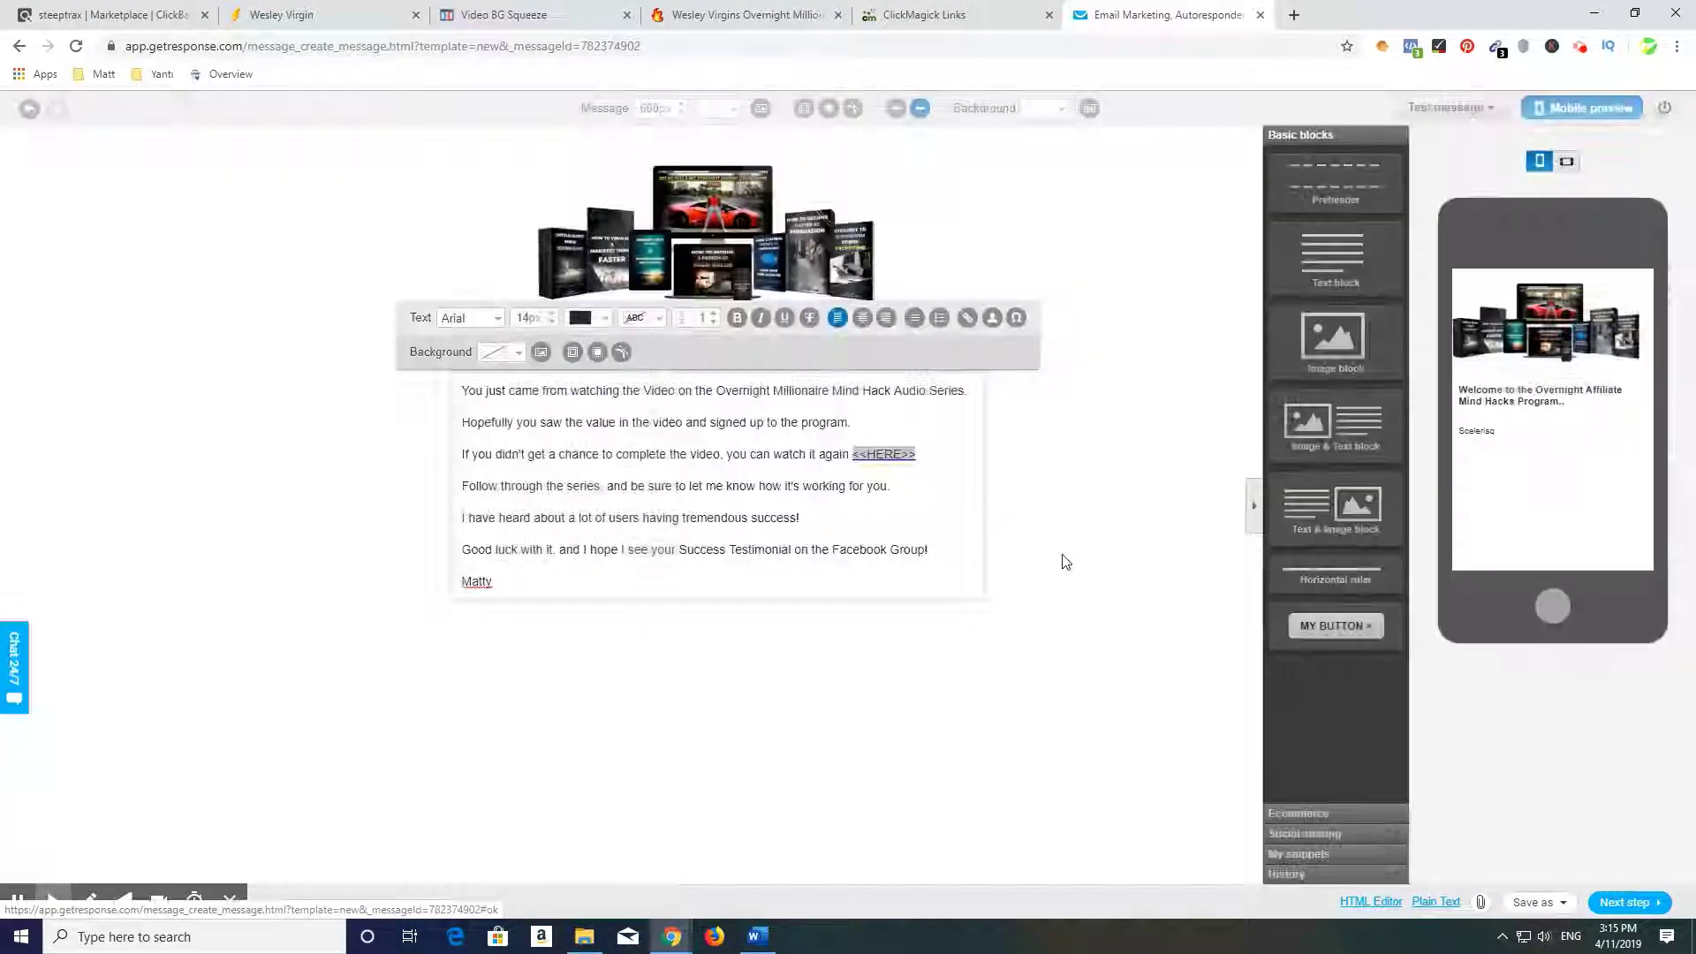
click(959, 636)
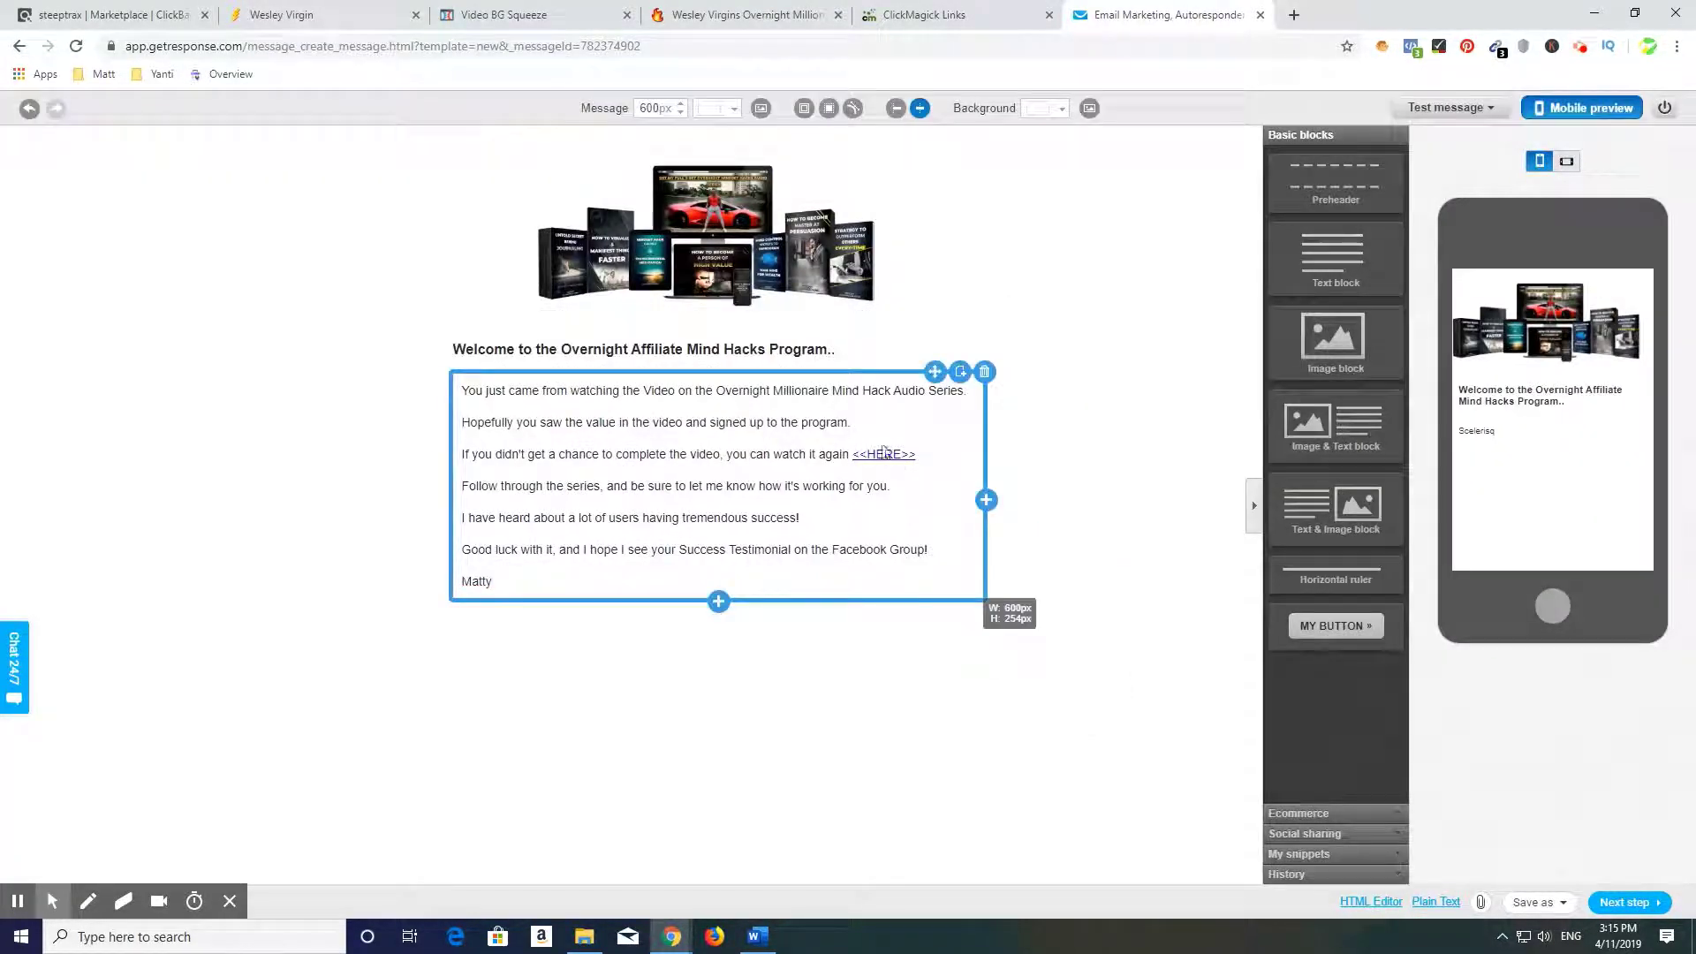
click(496, 586)
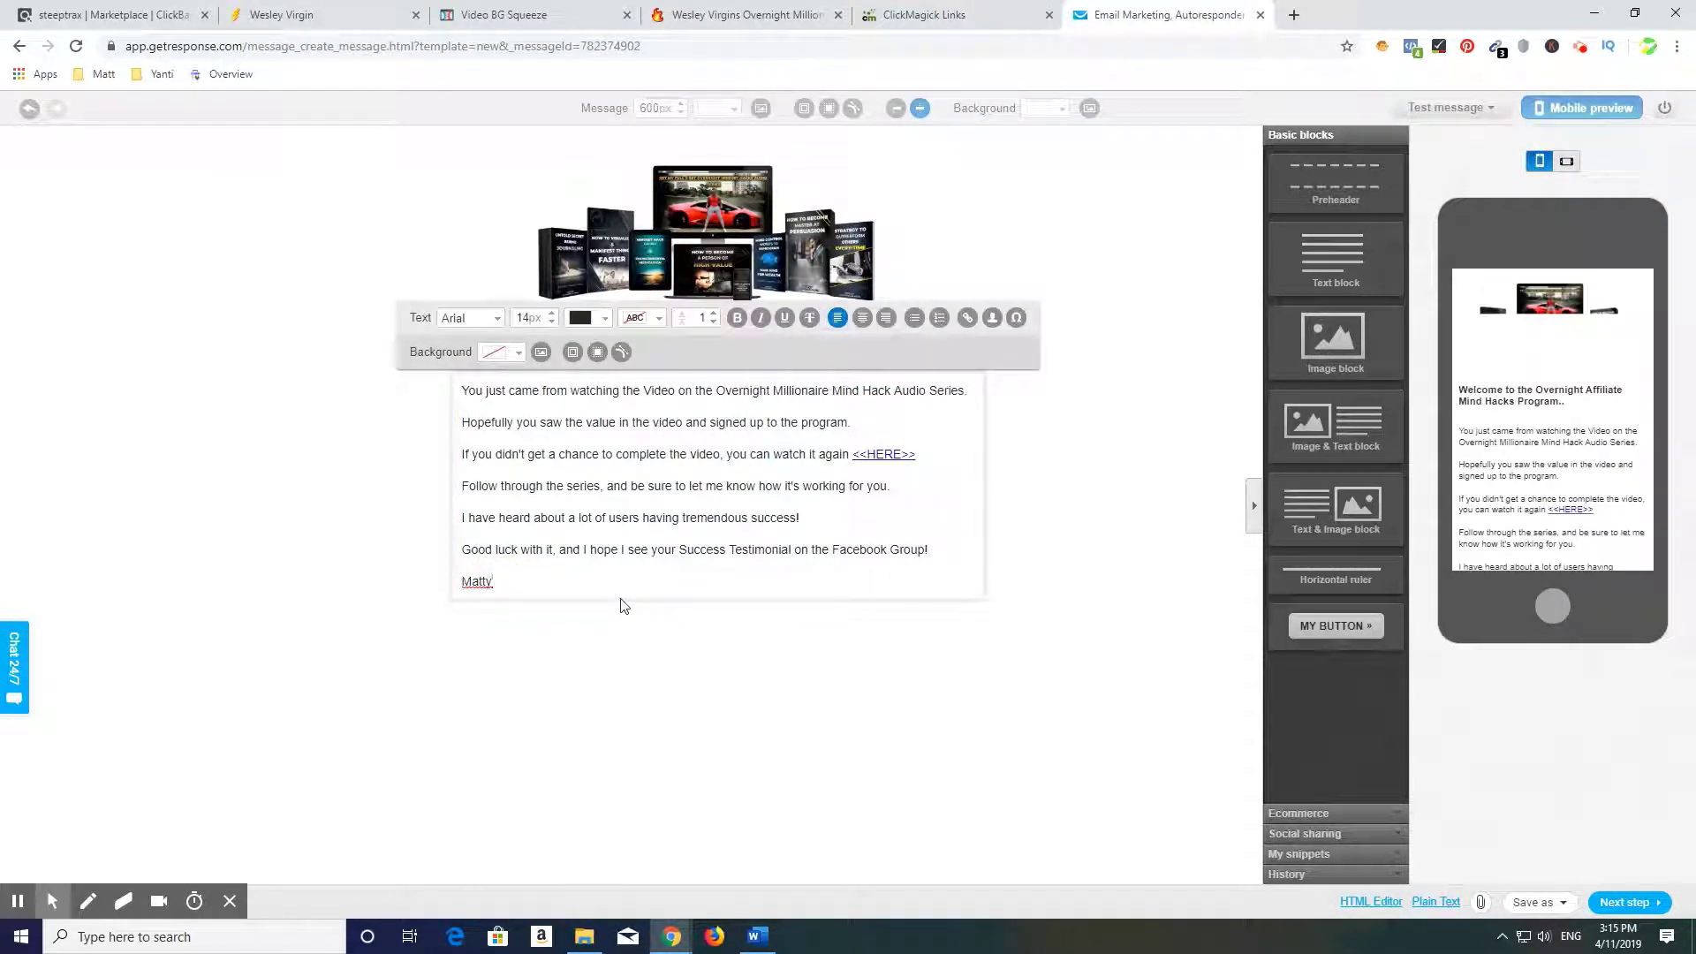
text(.)
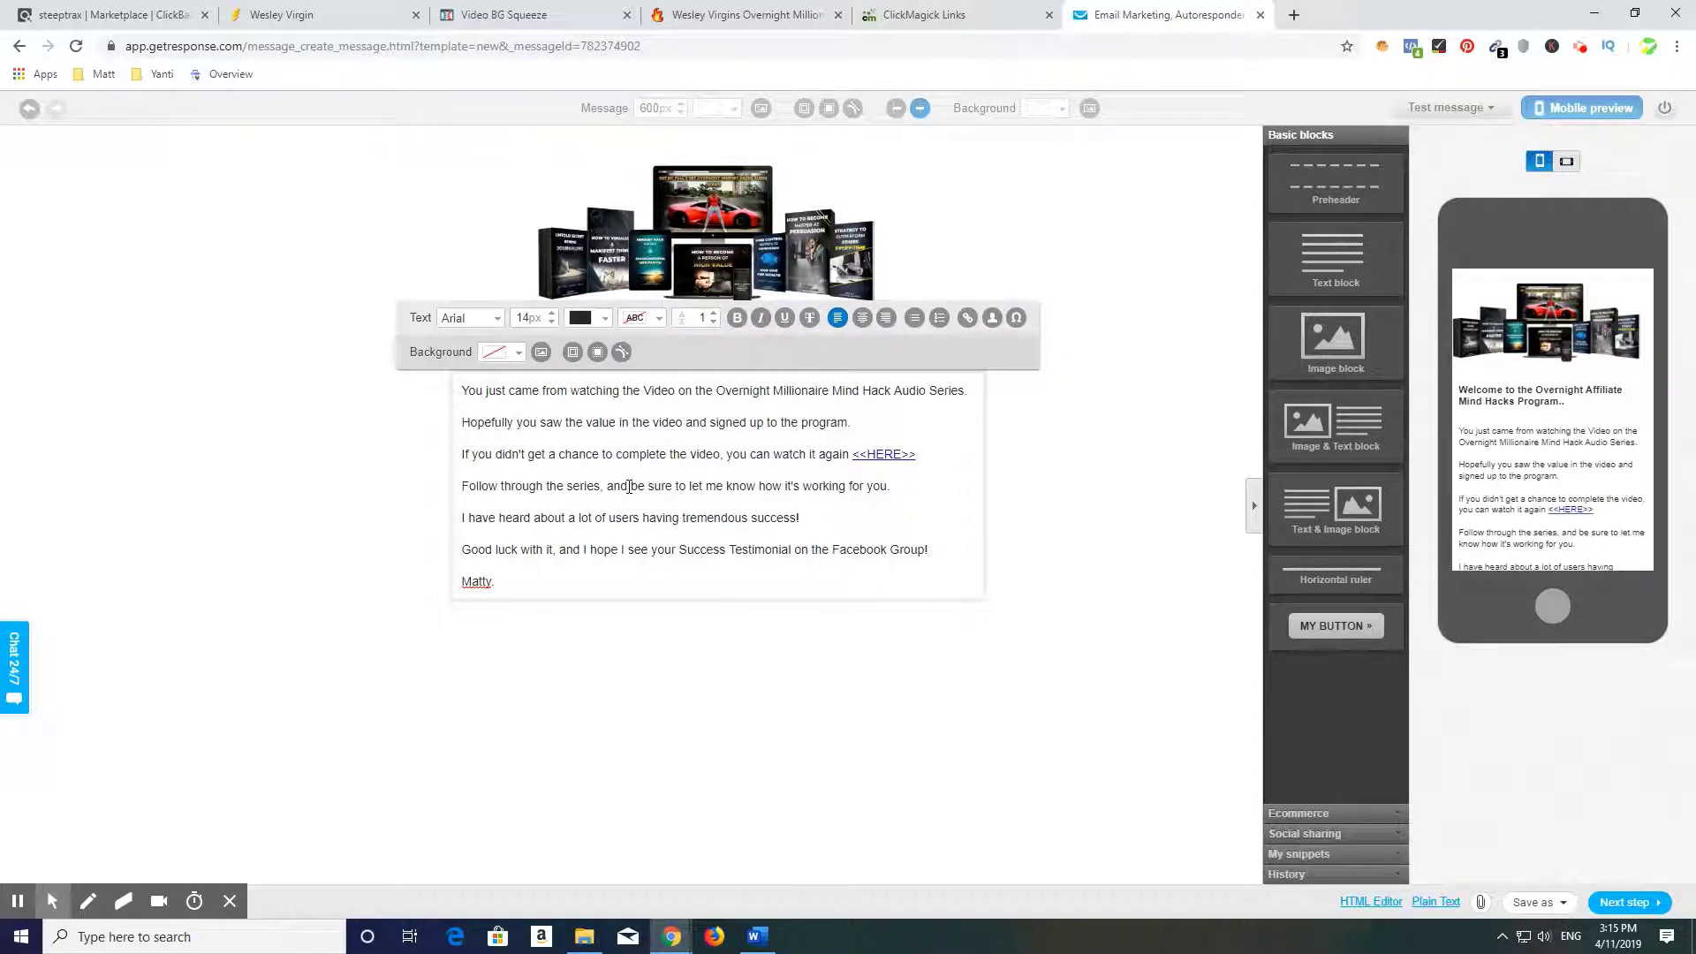
Continue to the autoresponder settings, name it "Oz Overnight Millionaire Welcome", and save and publish it
click(1628, 903)
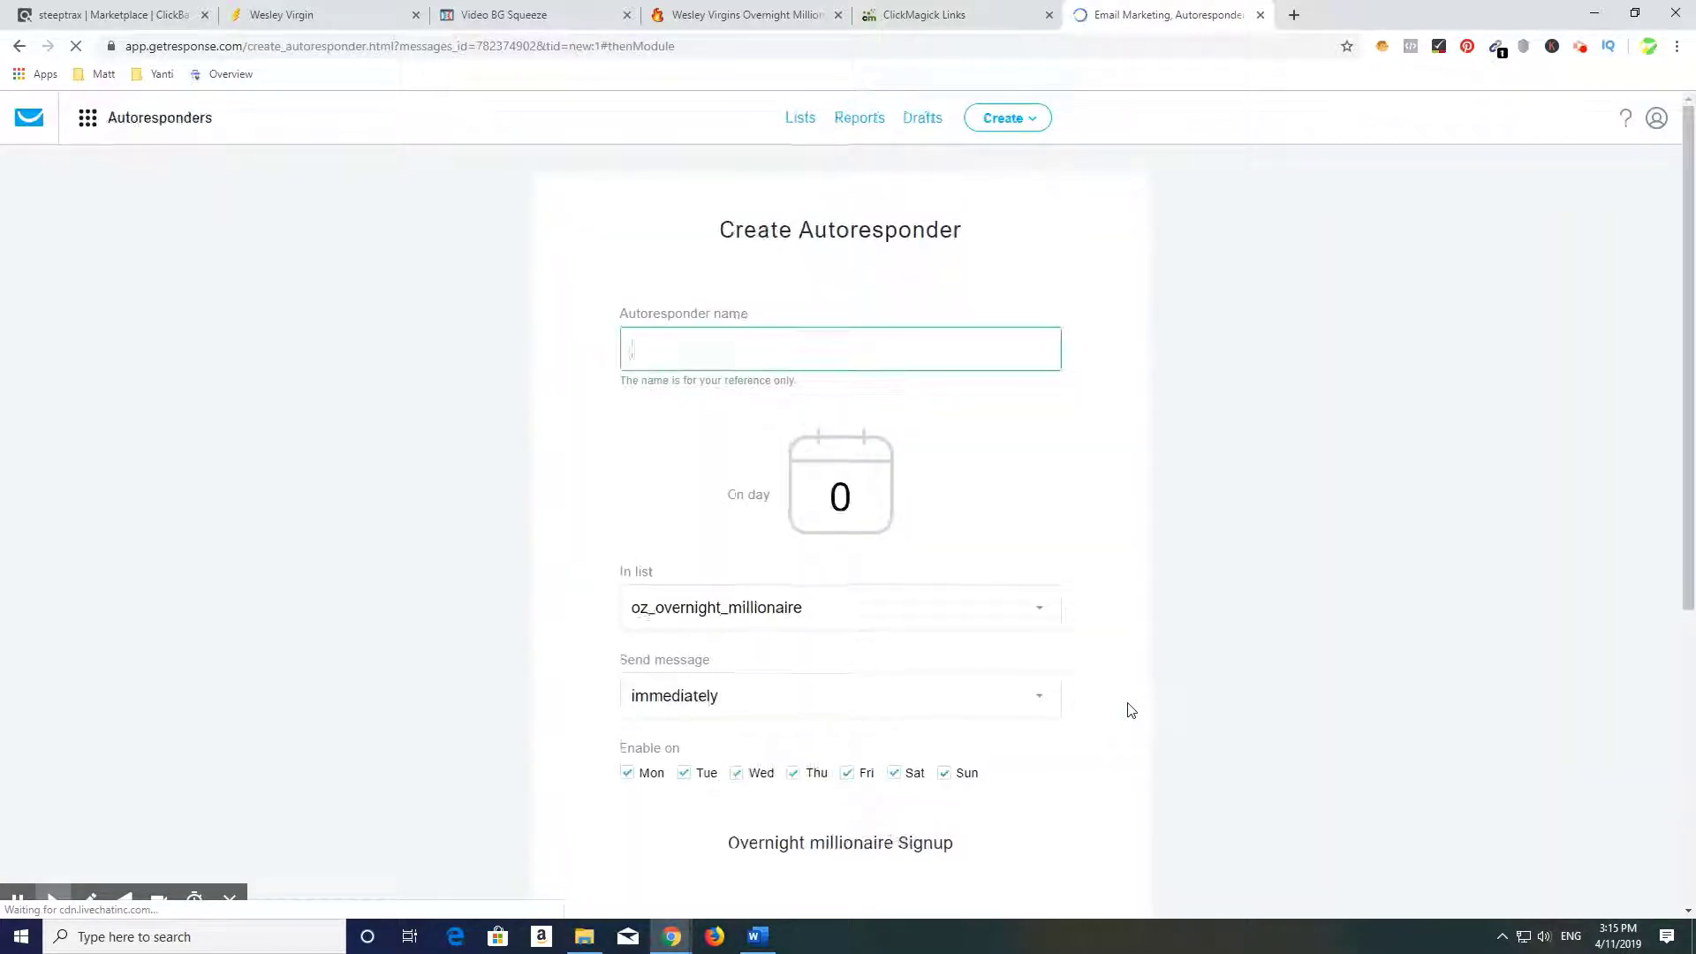
scroll(1052, 640, down, 4)
scroll(1052, 639, down, 2)
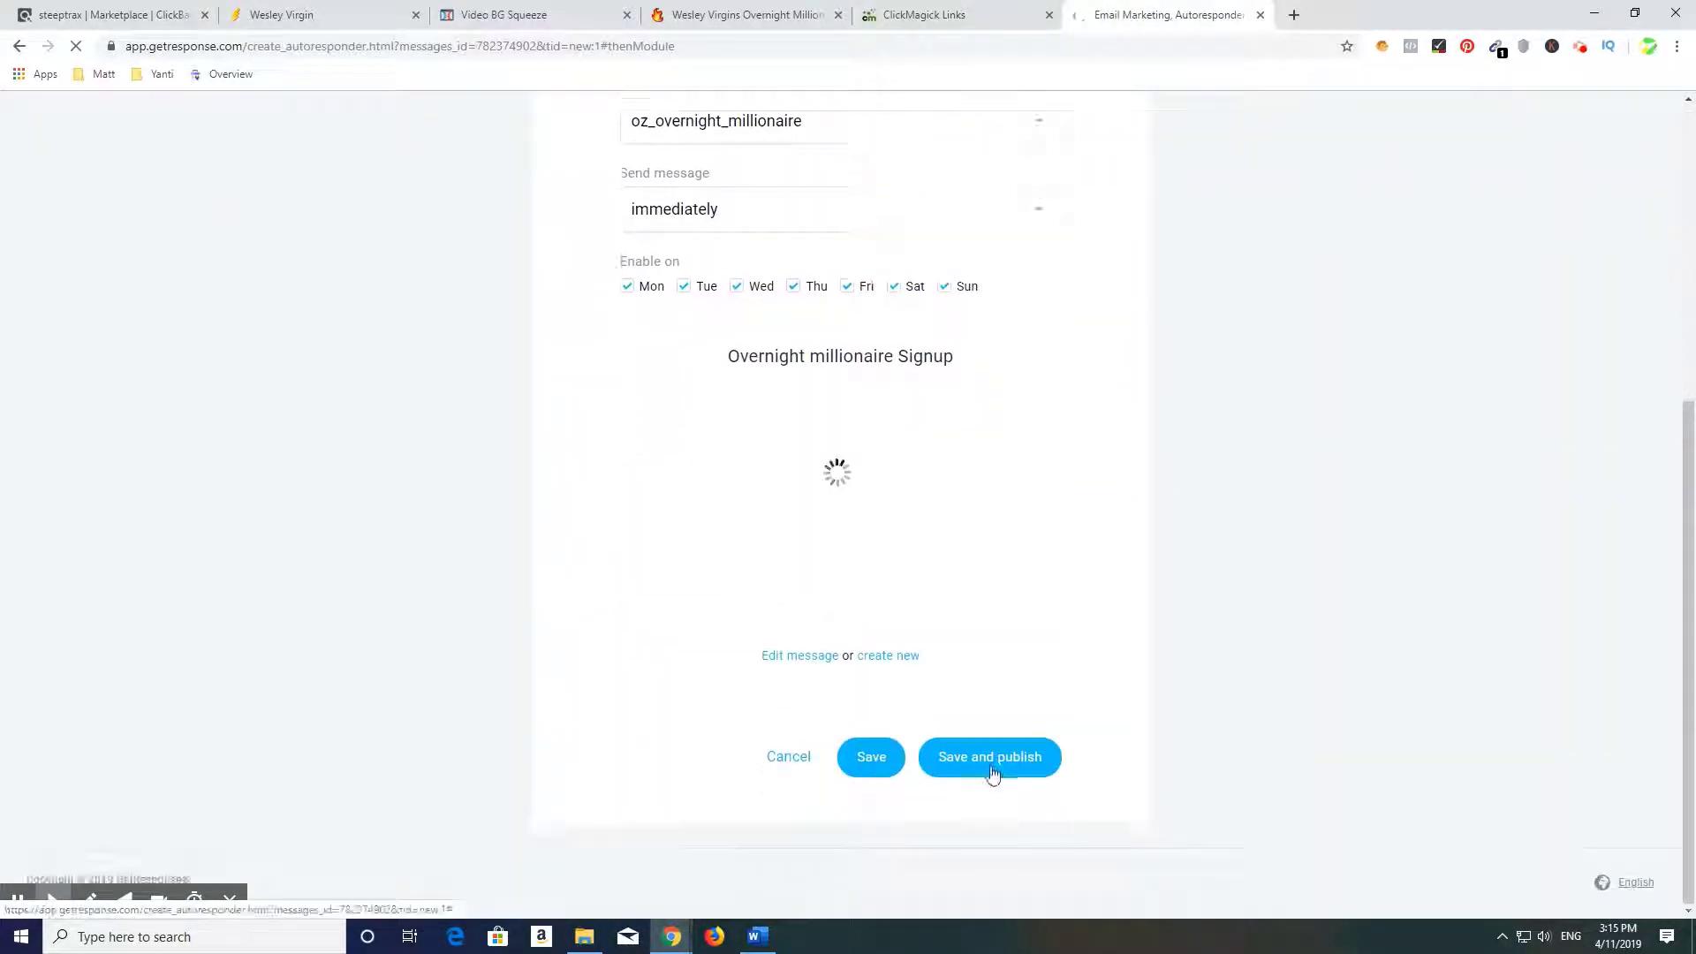
click(991, 759)
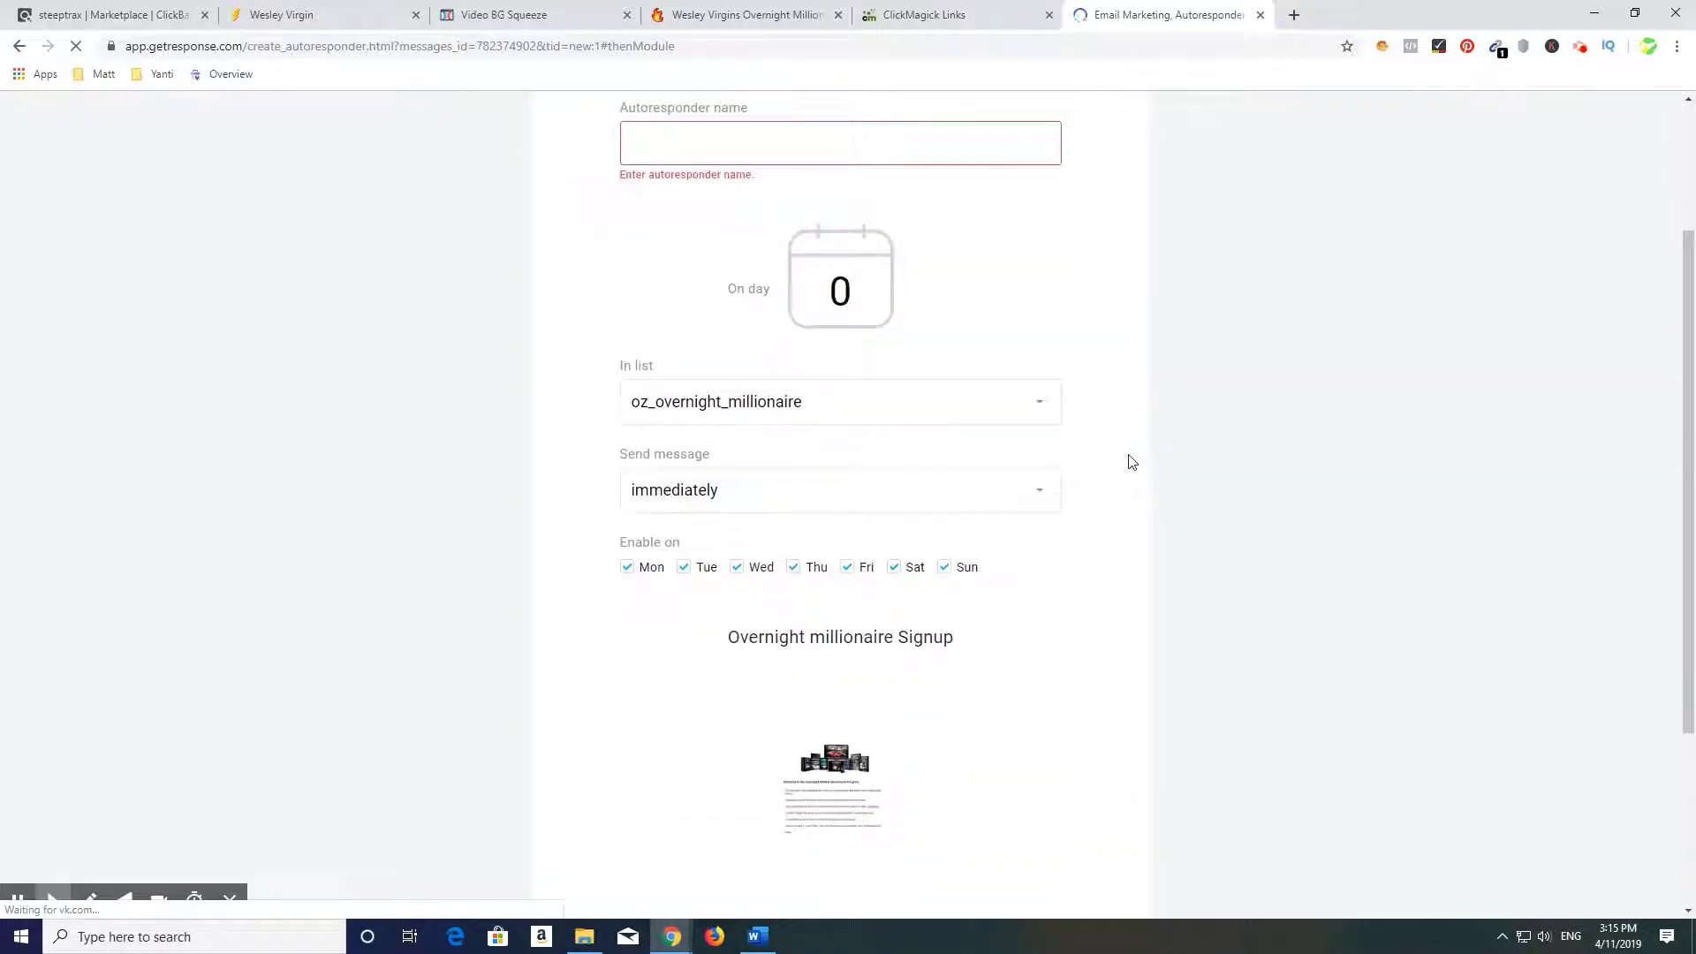
click(737, 351)
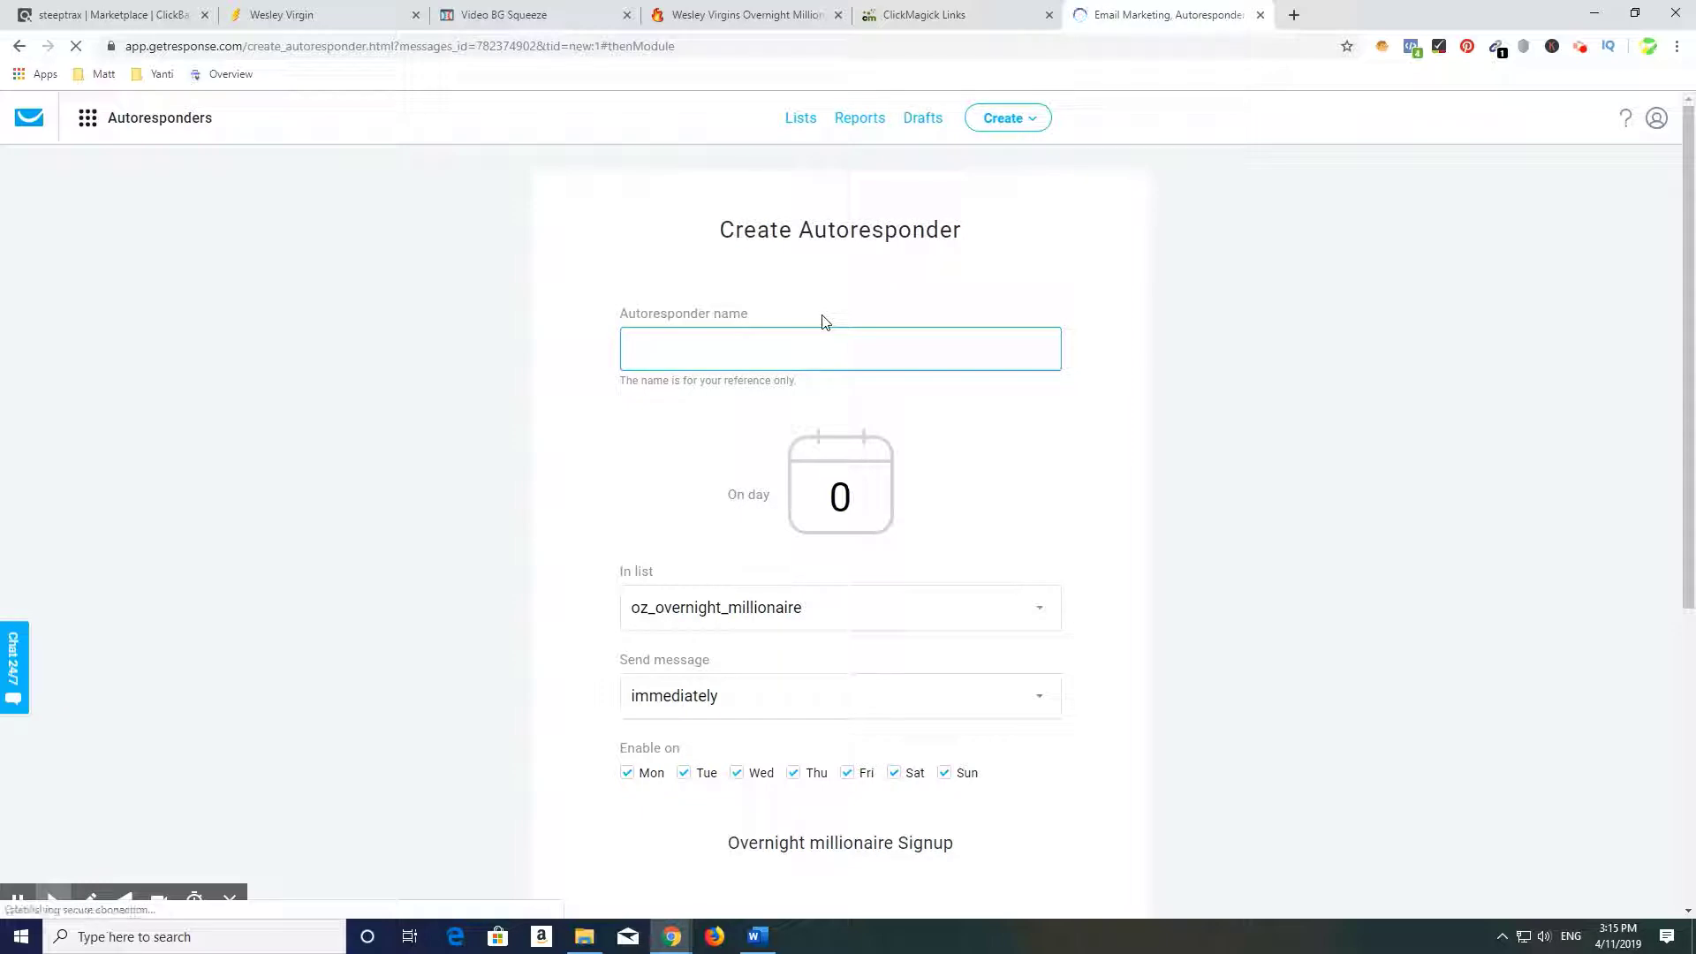
text(Oz Overnight Millionaire Welcome)
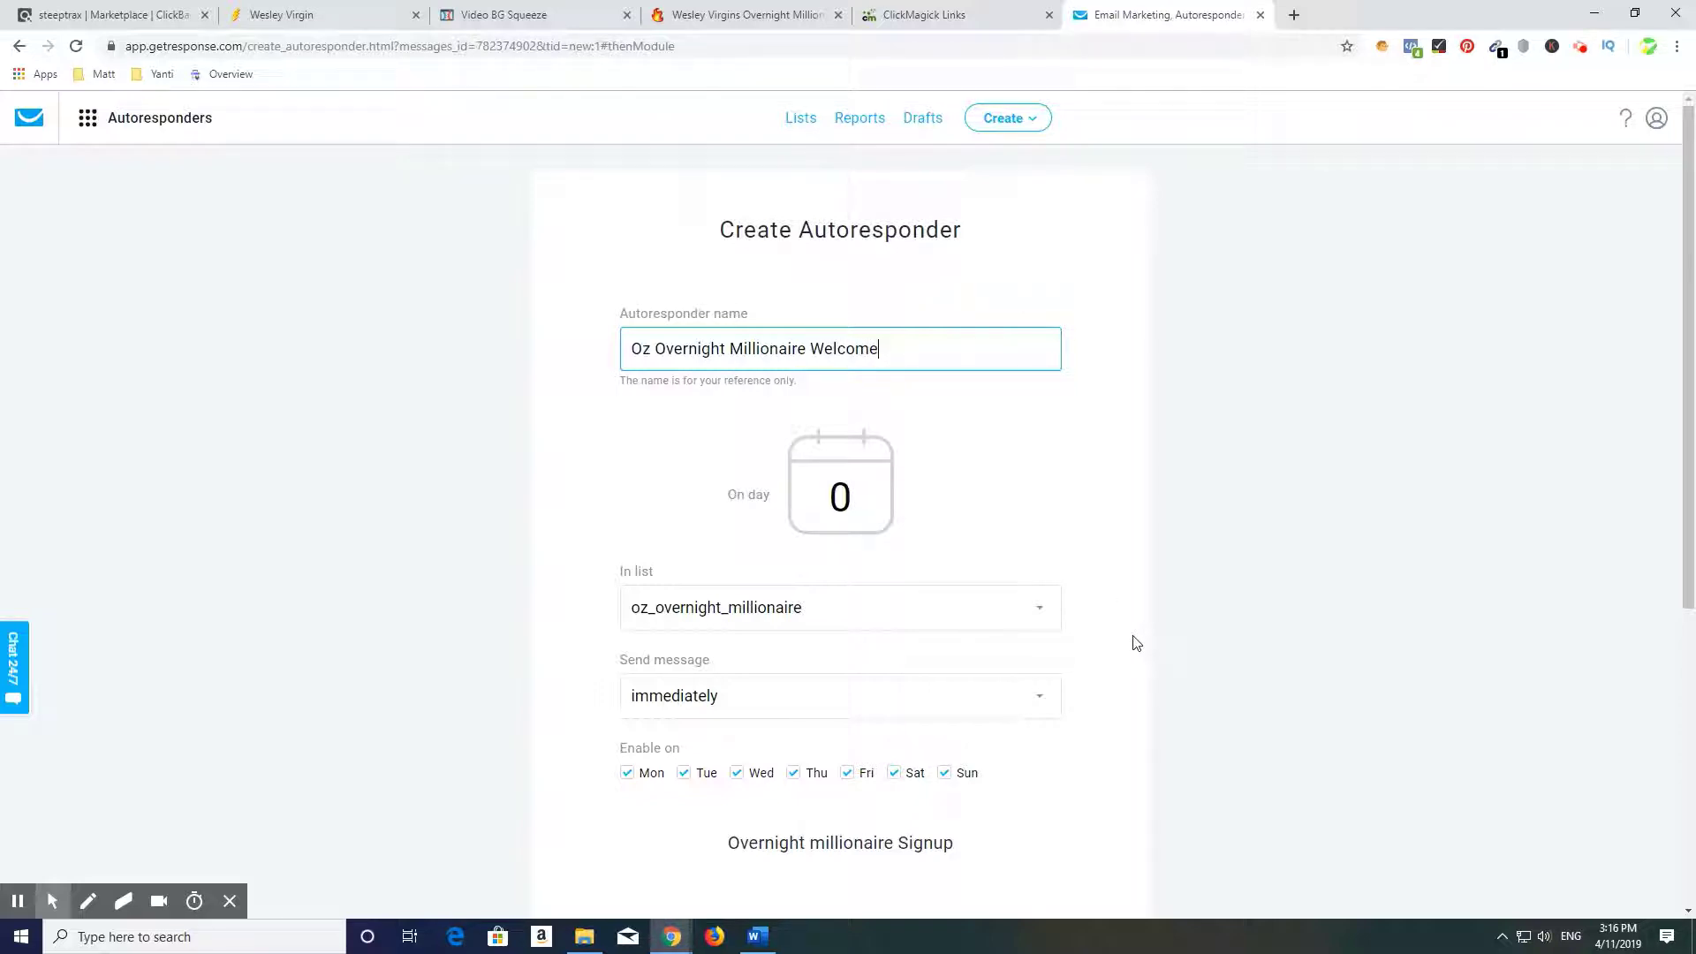
scroll(1135, 643, down, 5)
click(991, 806)
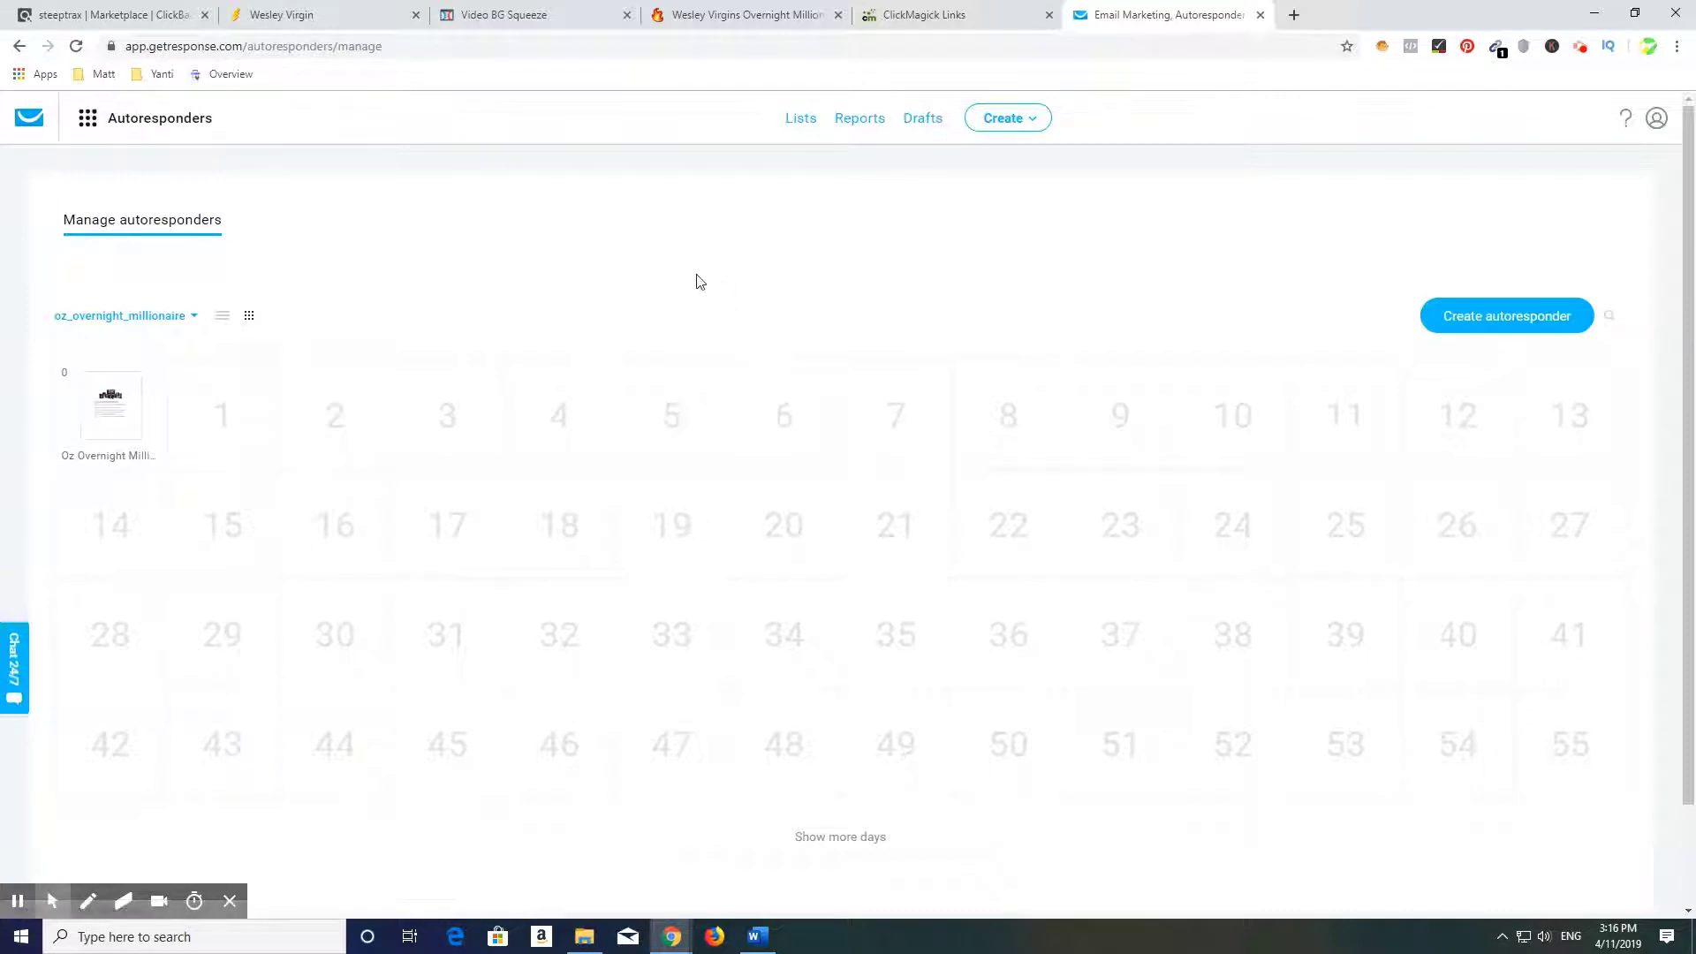
click(541, 15)
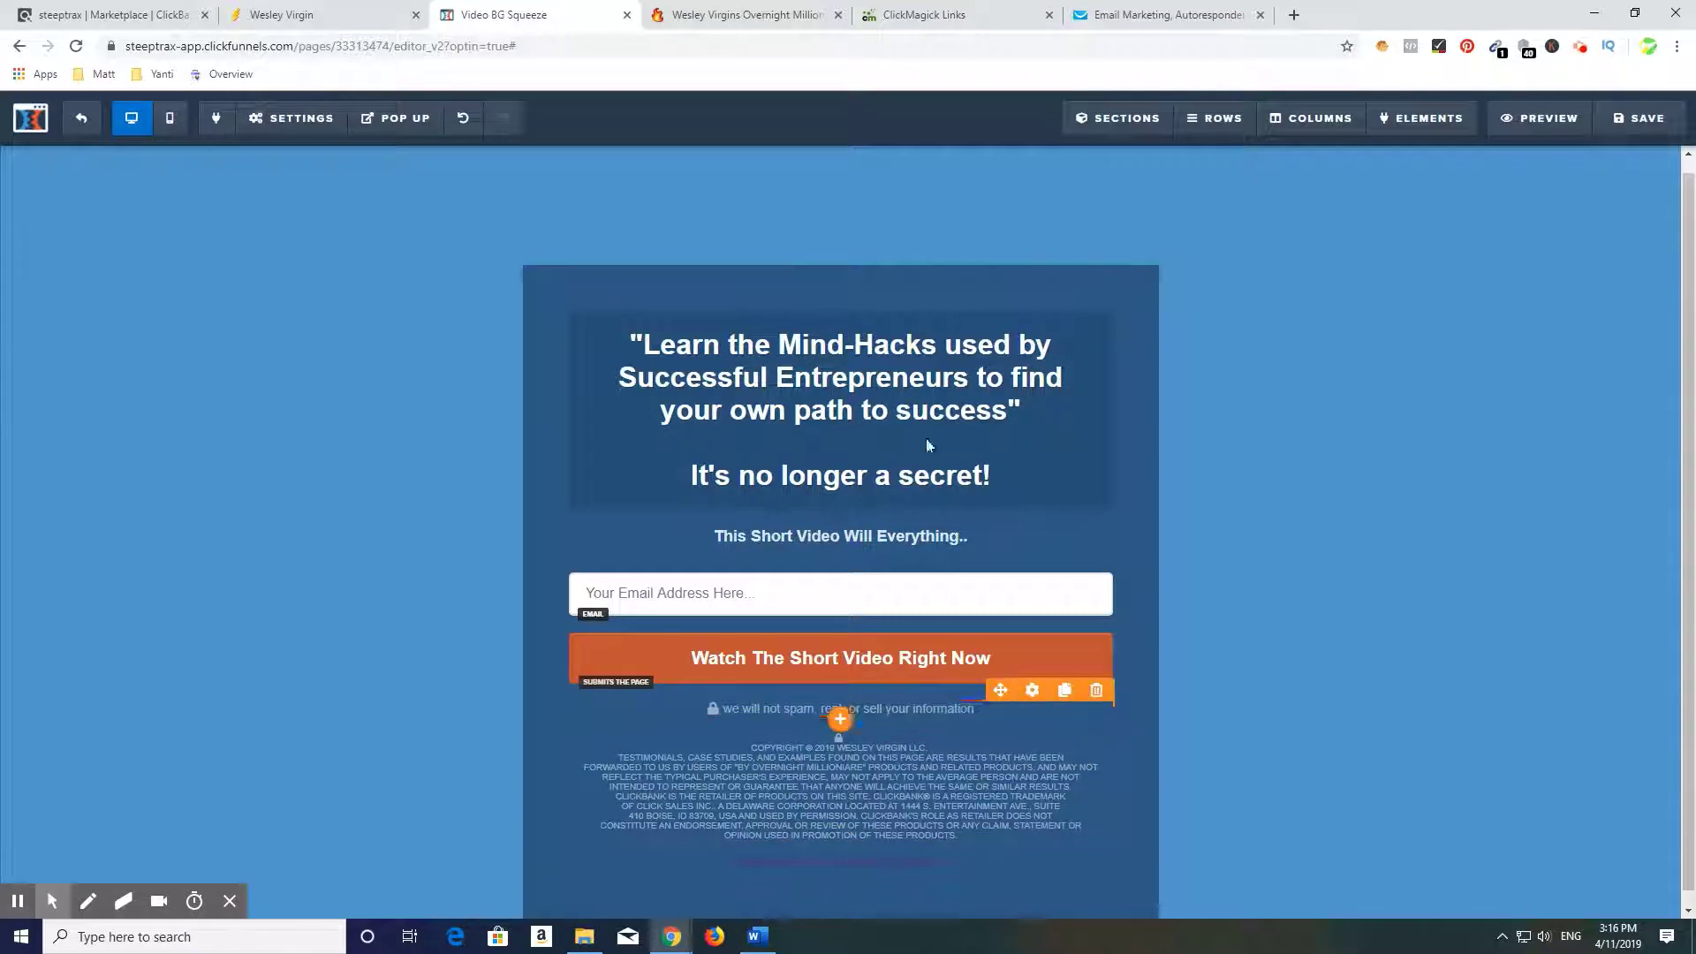
click(1137, 18)
mouse_move(109, 439)
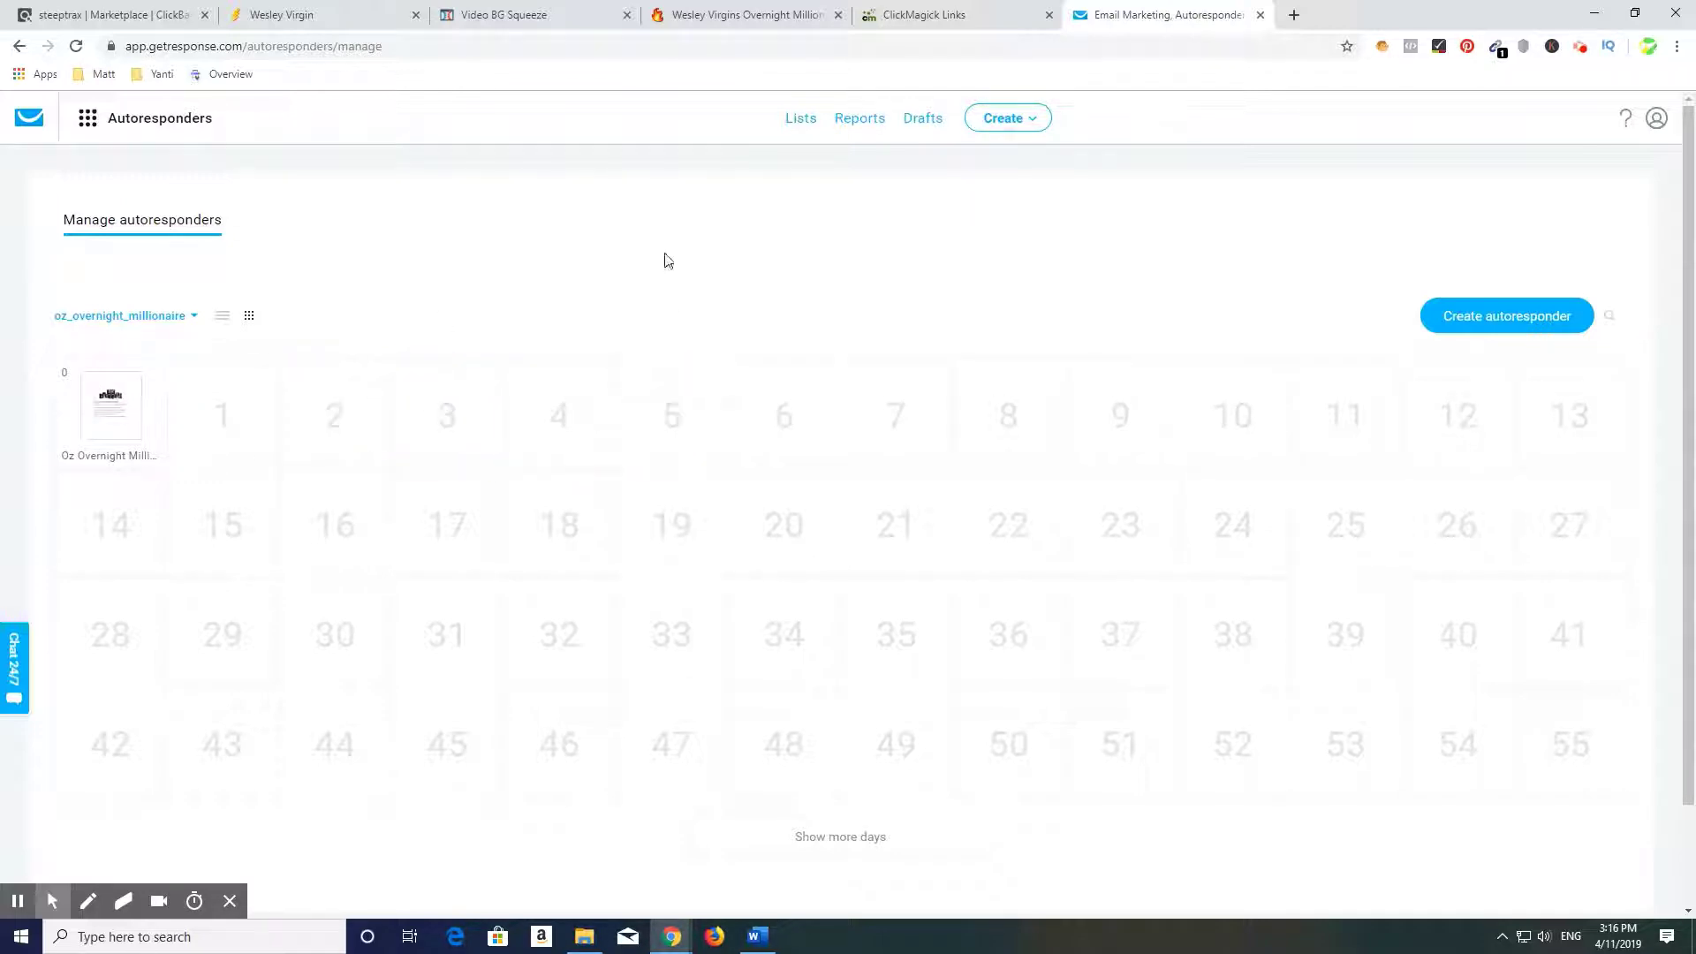
Switch to the "Million dolla swipes" Word document, review the first email swipe and its subject line suggestions, and return to GetResponse
key(alt+Tab)
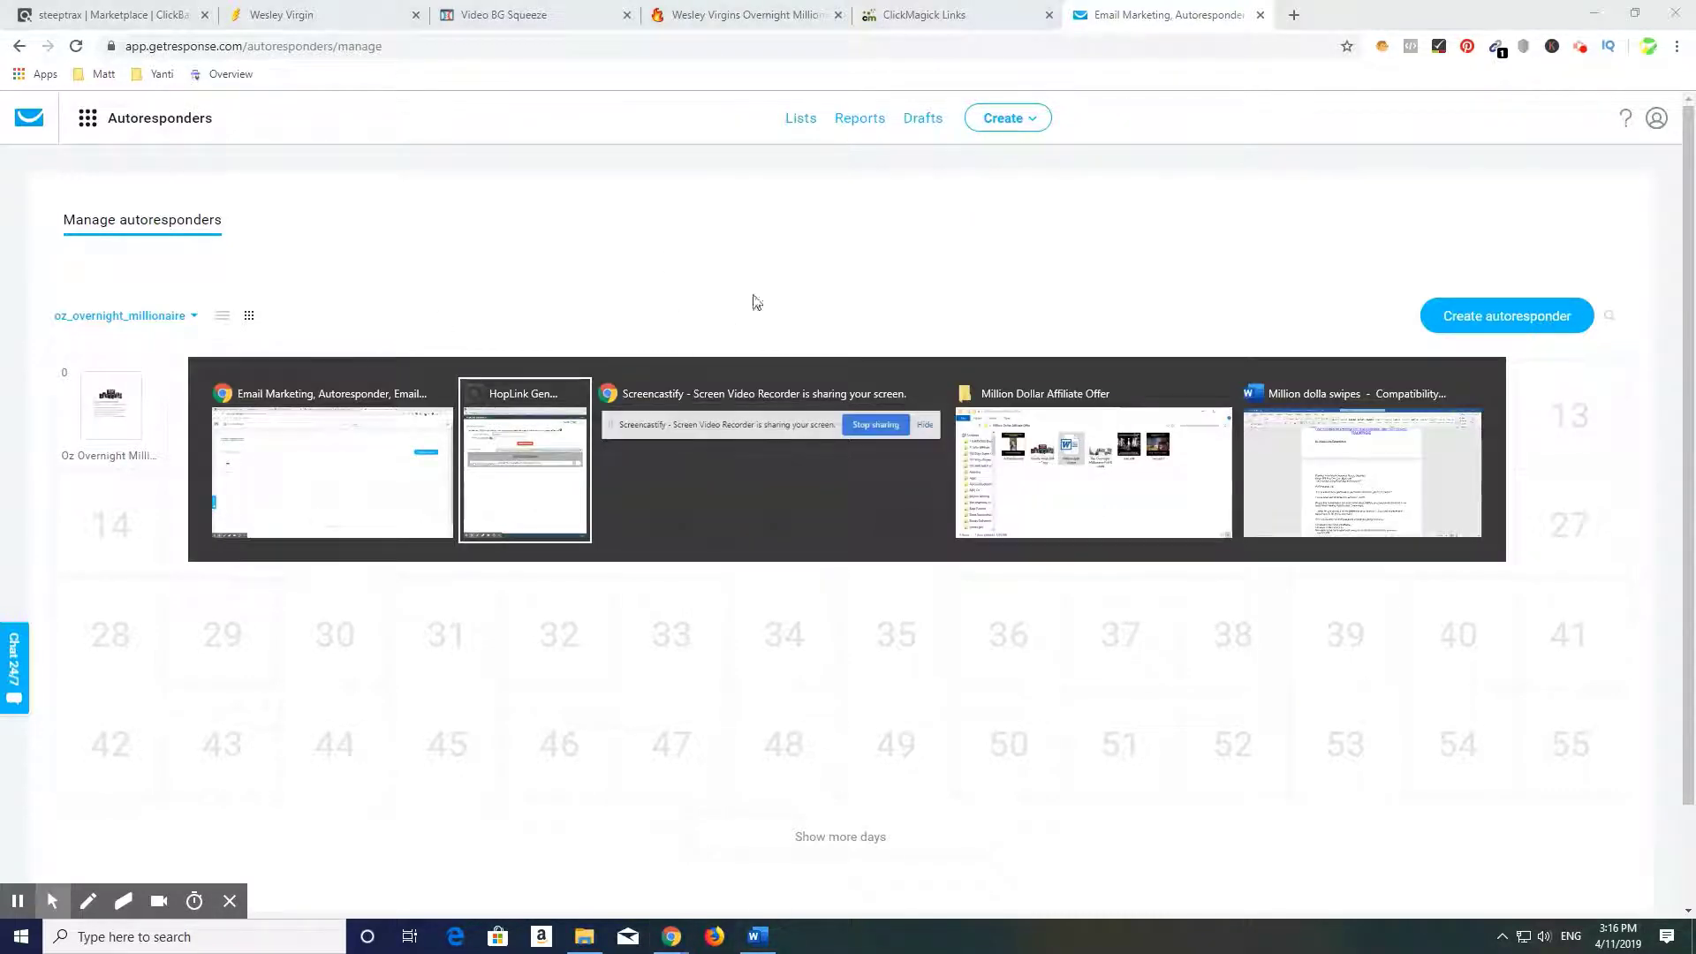
key(Tab)
key(Tab)
key(Tab)
scroll(813, 280, down, 1)
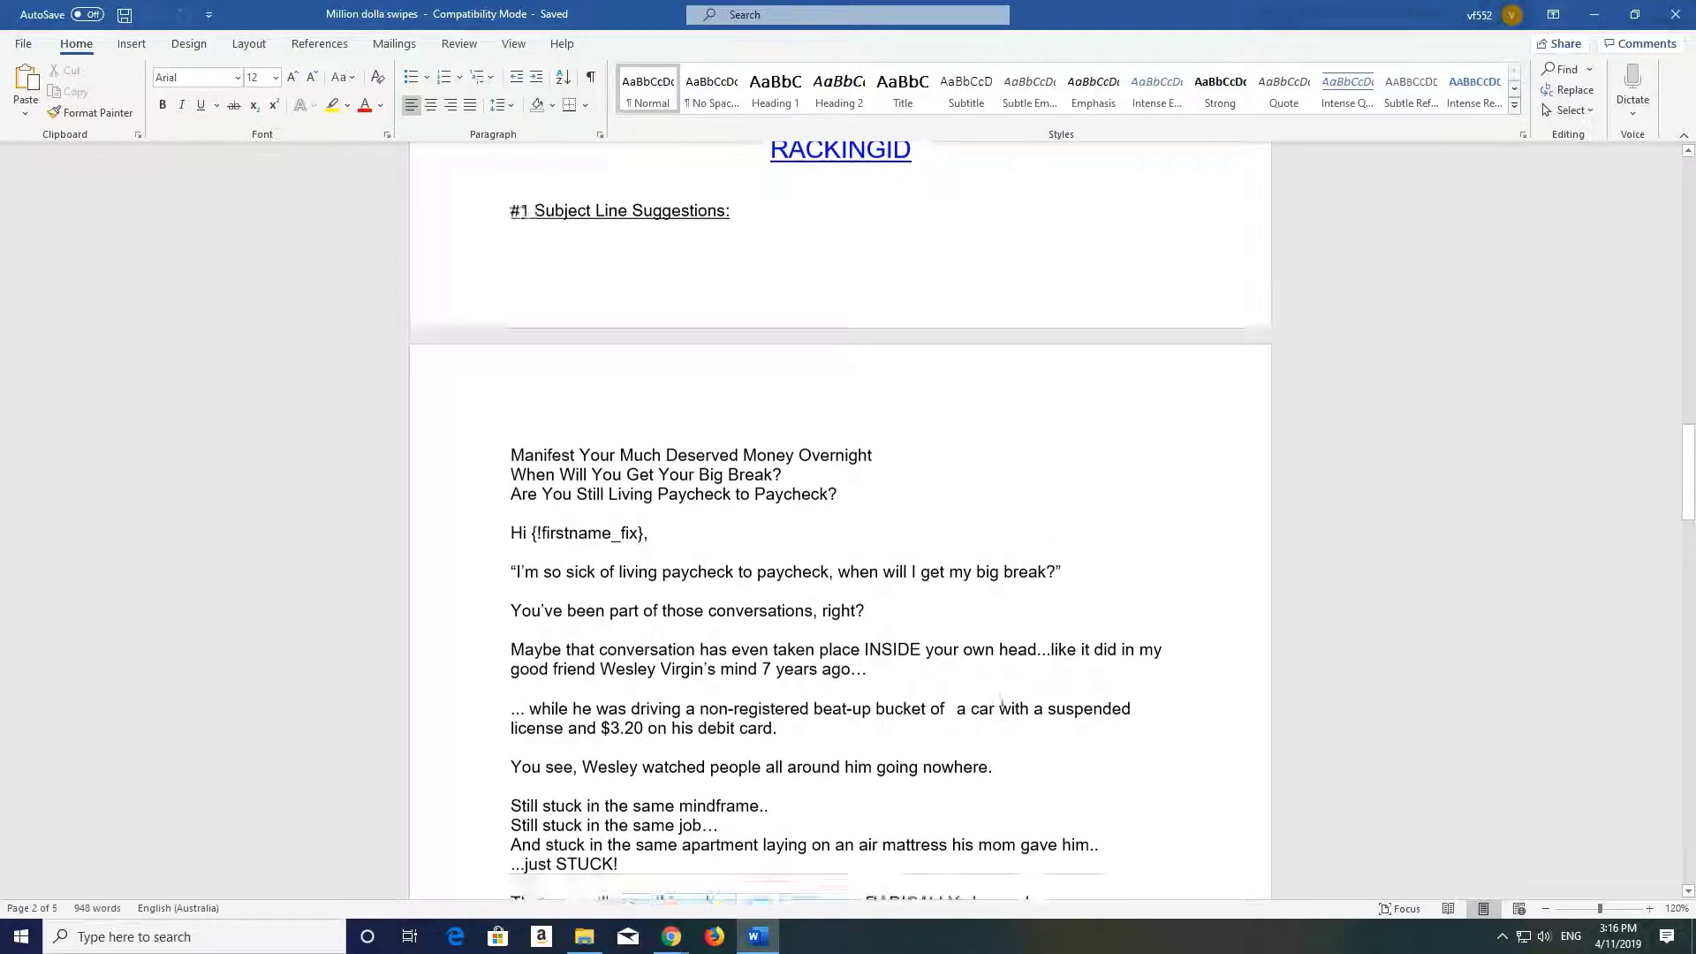
scroll(1000, 743, up, 5)
scroll(999, 743, up, 8)
scroll(1010, 583, down, 13)
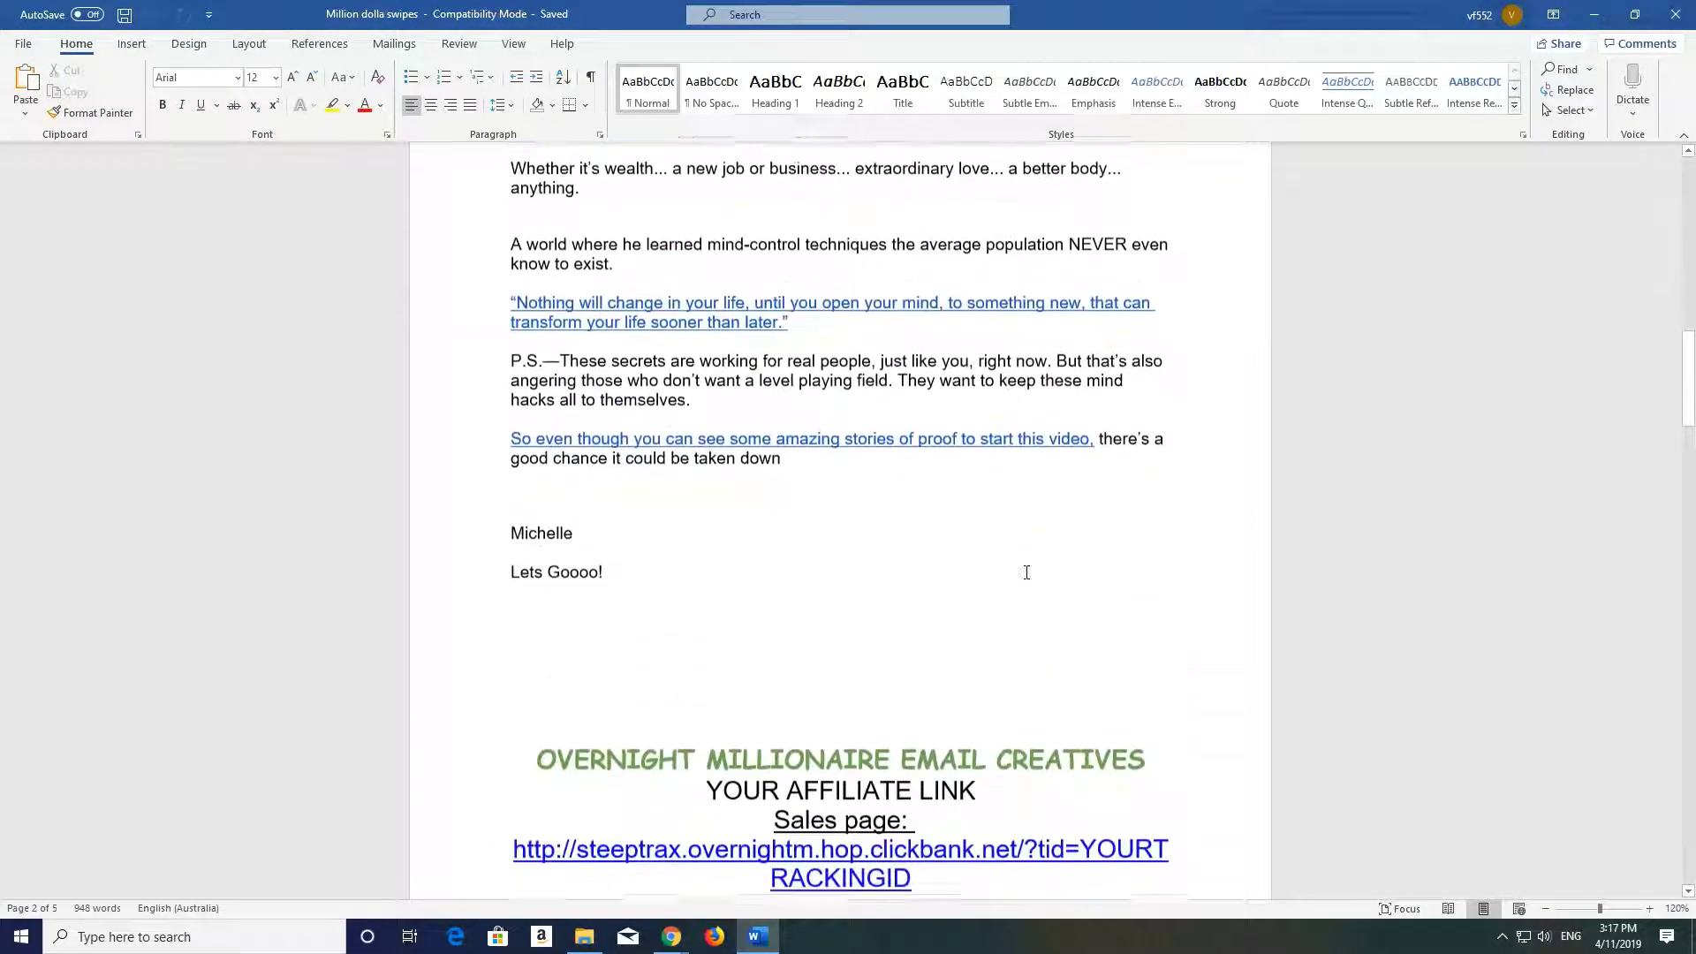
scroll(1010, 583, down, 10)
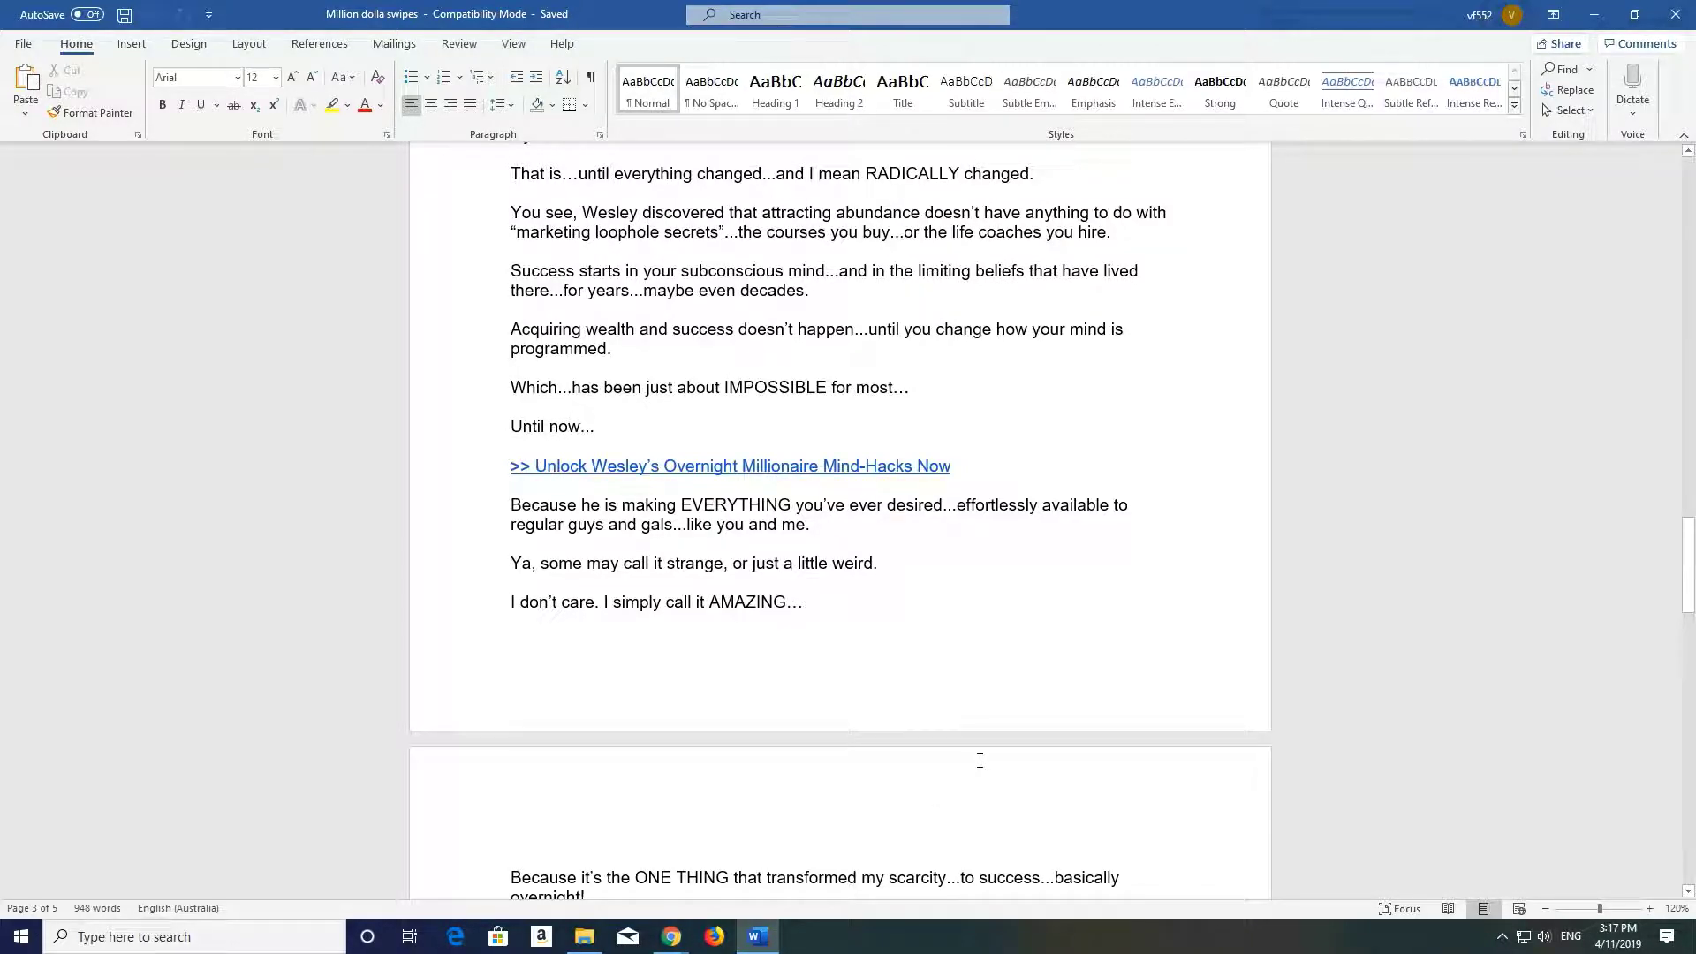
scroll(1078, 613, up, 10)
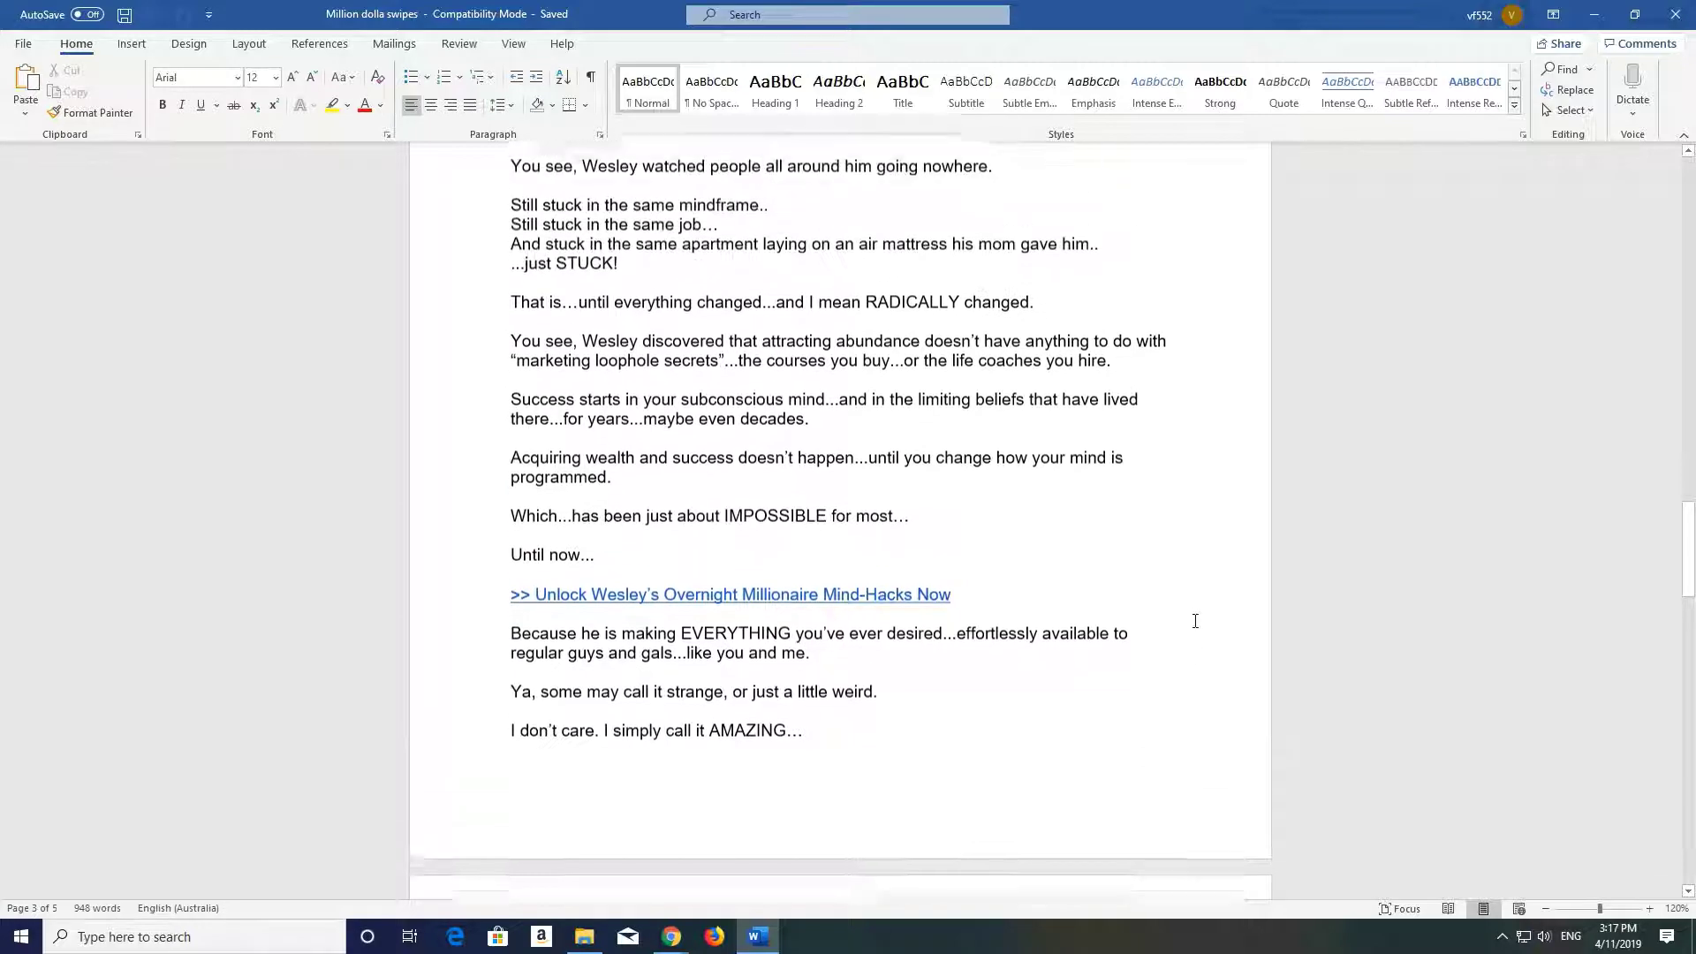
scroll(1079, 609, up, 4)
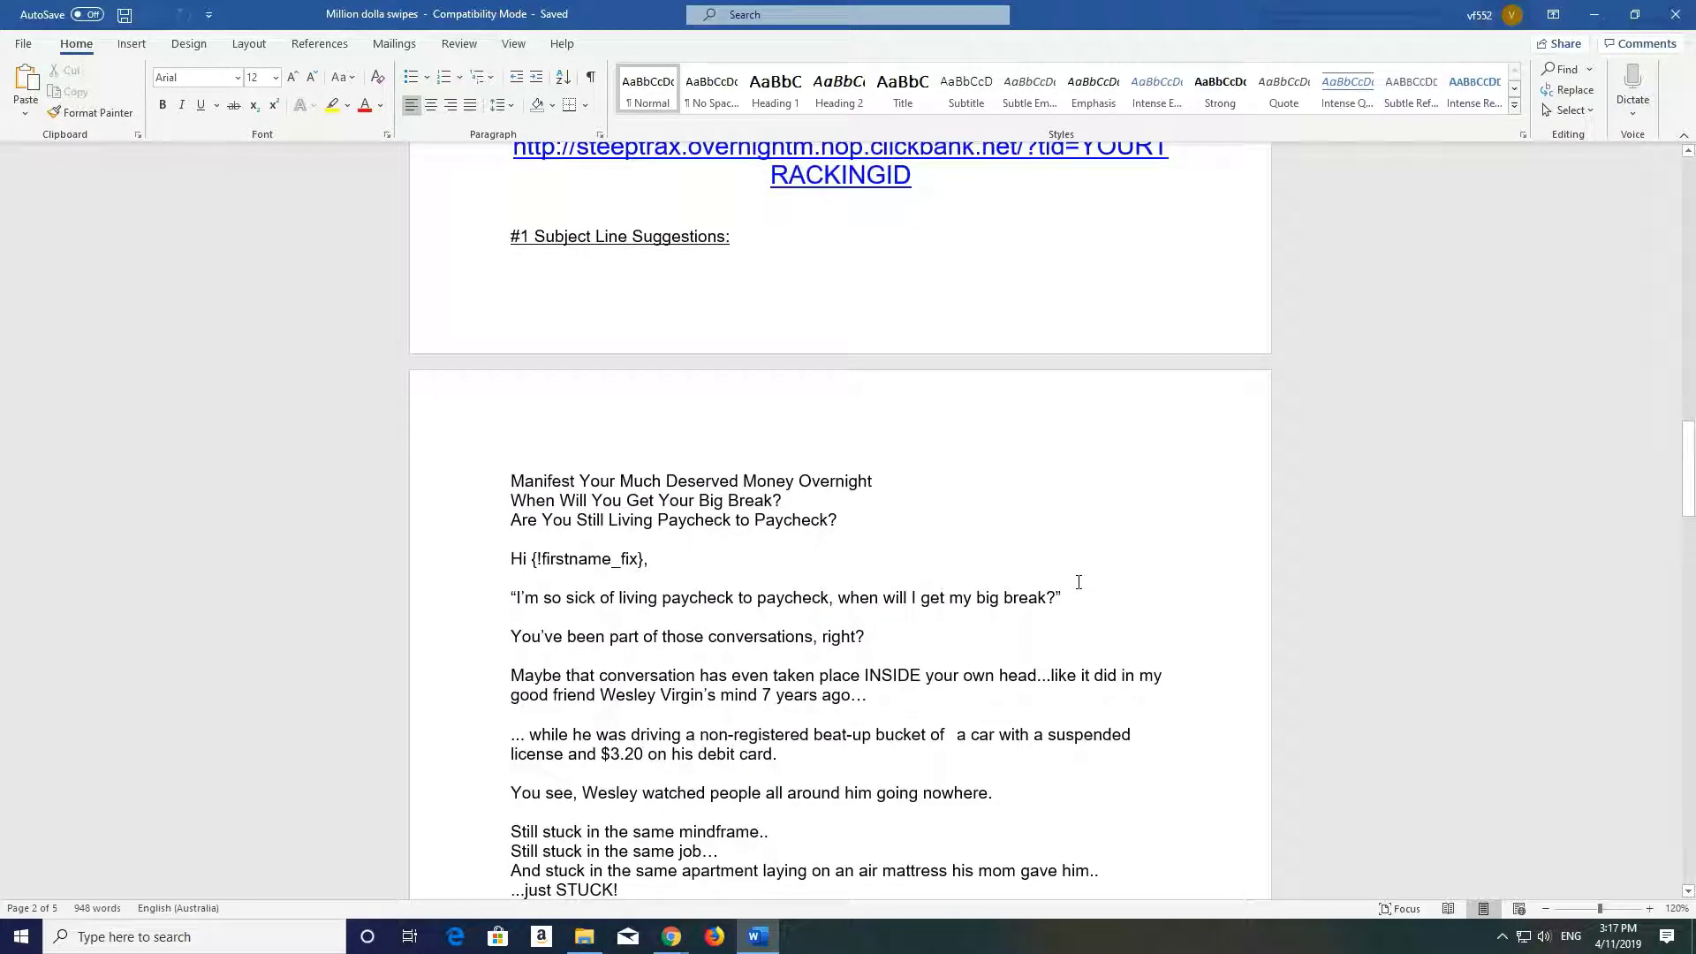
scroll(947, 580, down, 4)
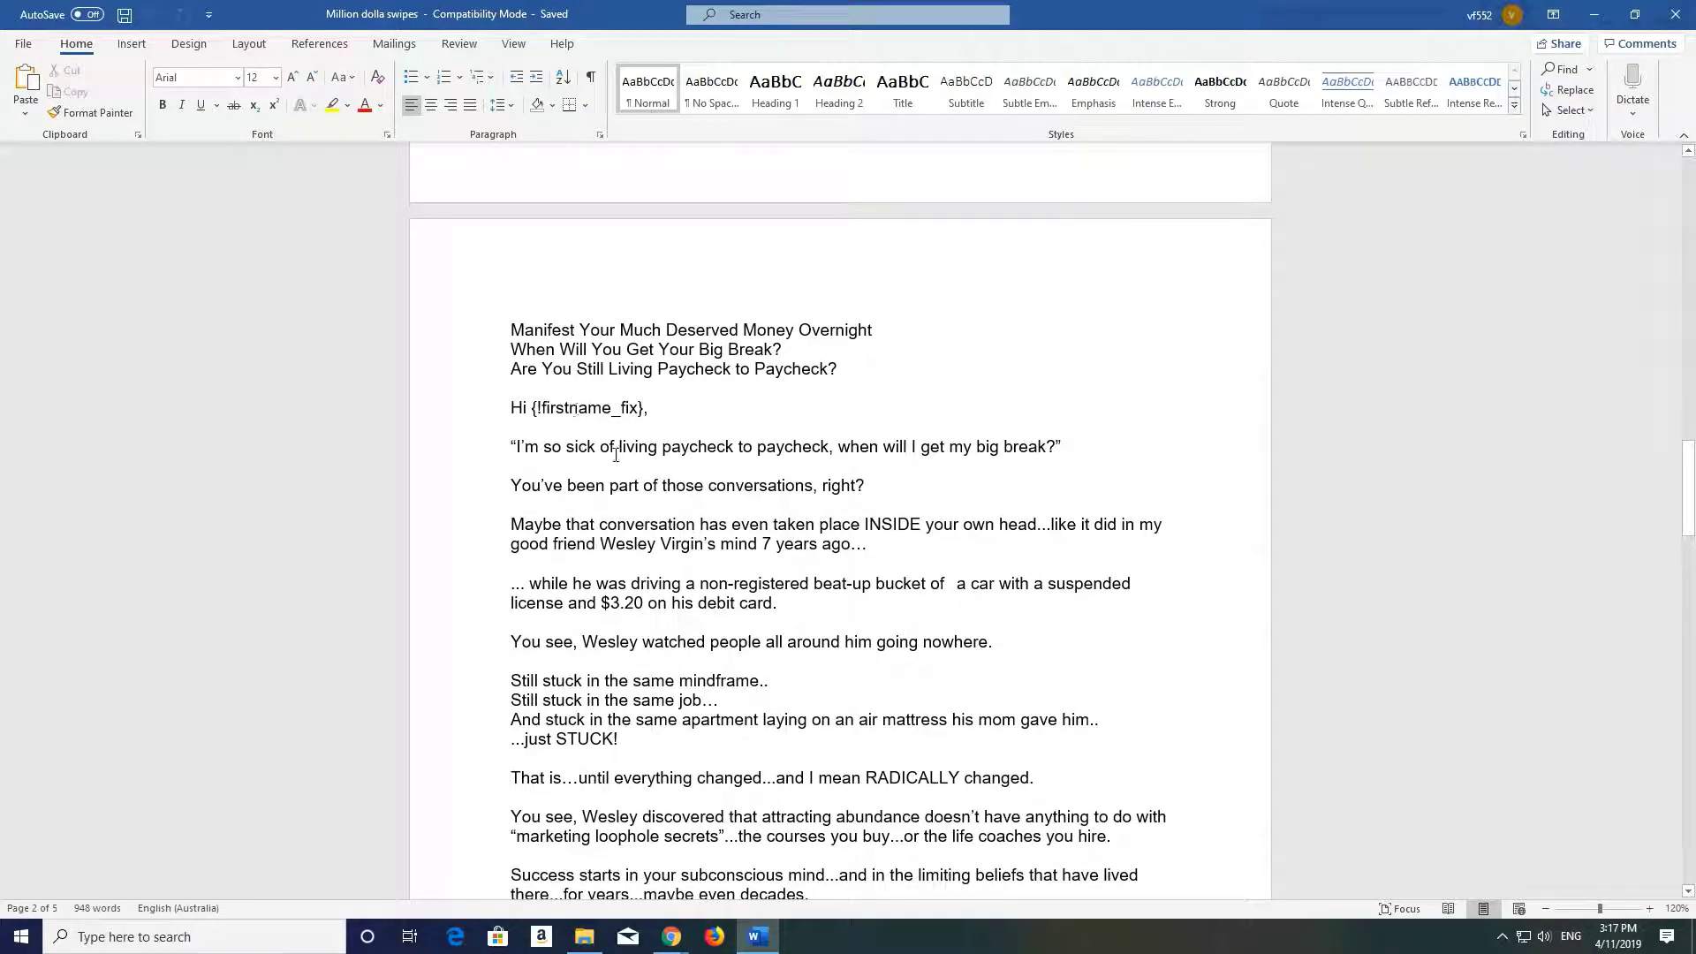
scroll(863, 493, down, 1)
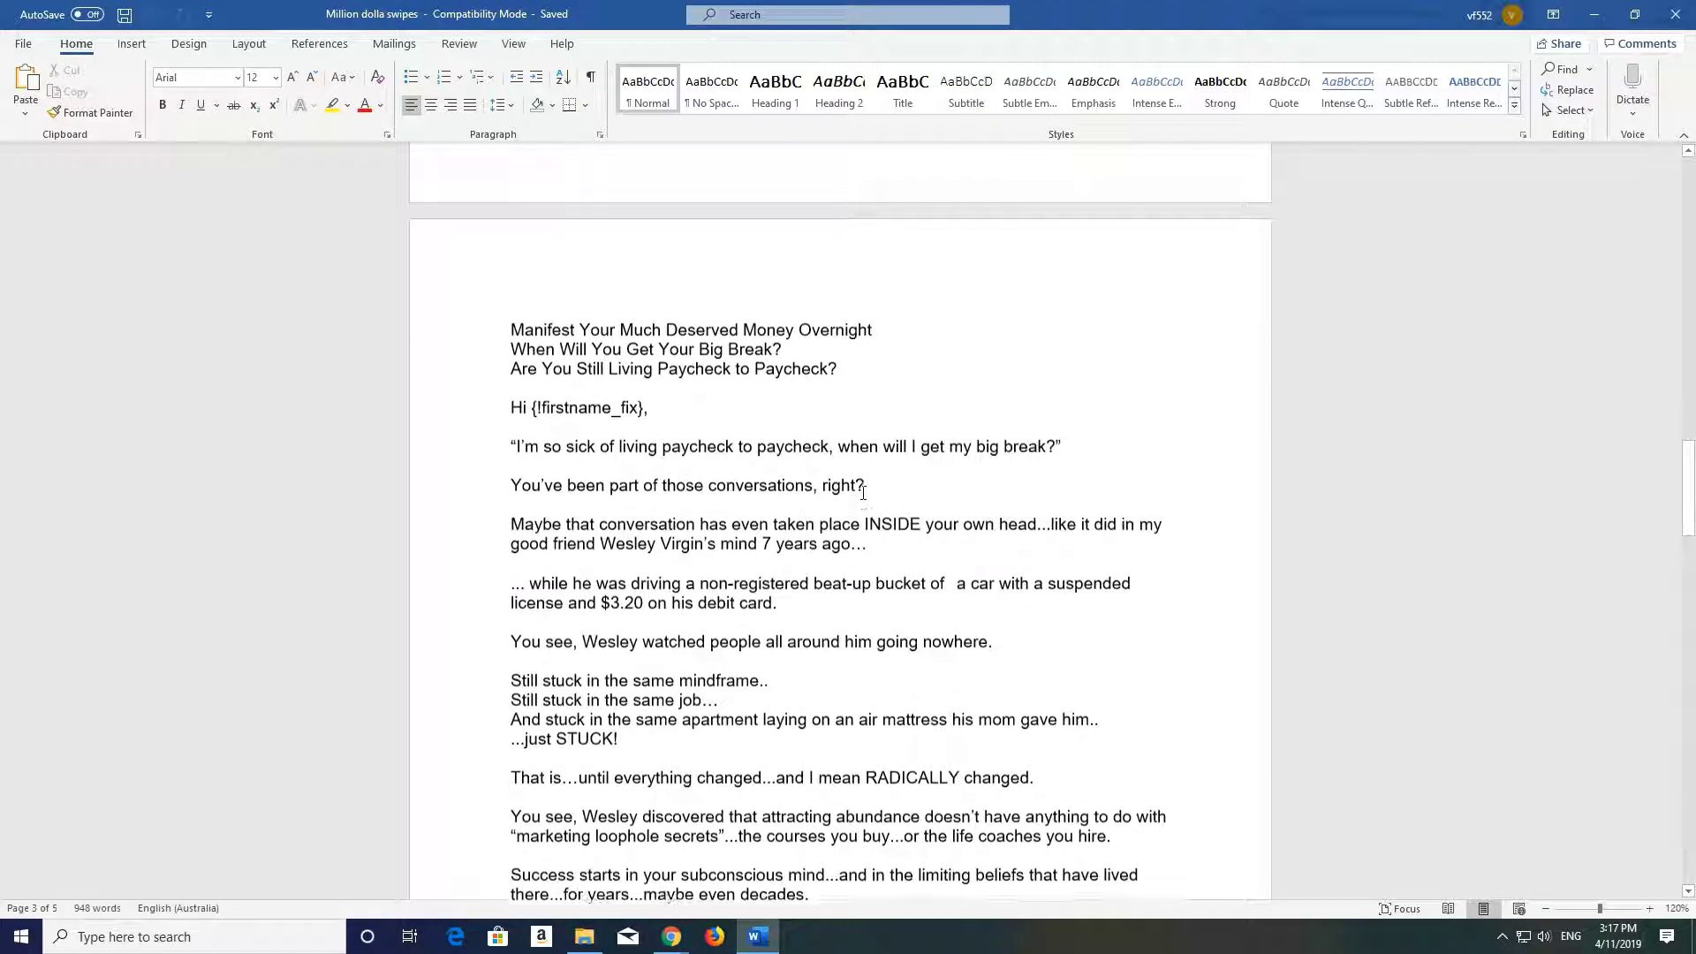
key(alt+Tab)
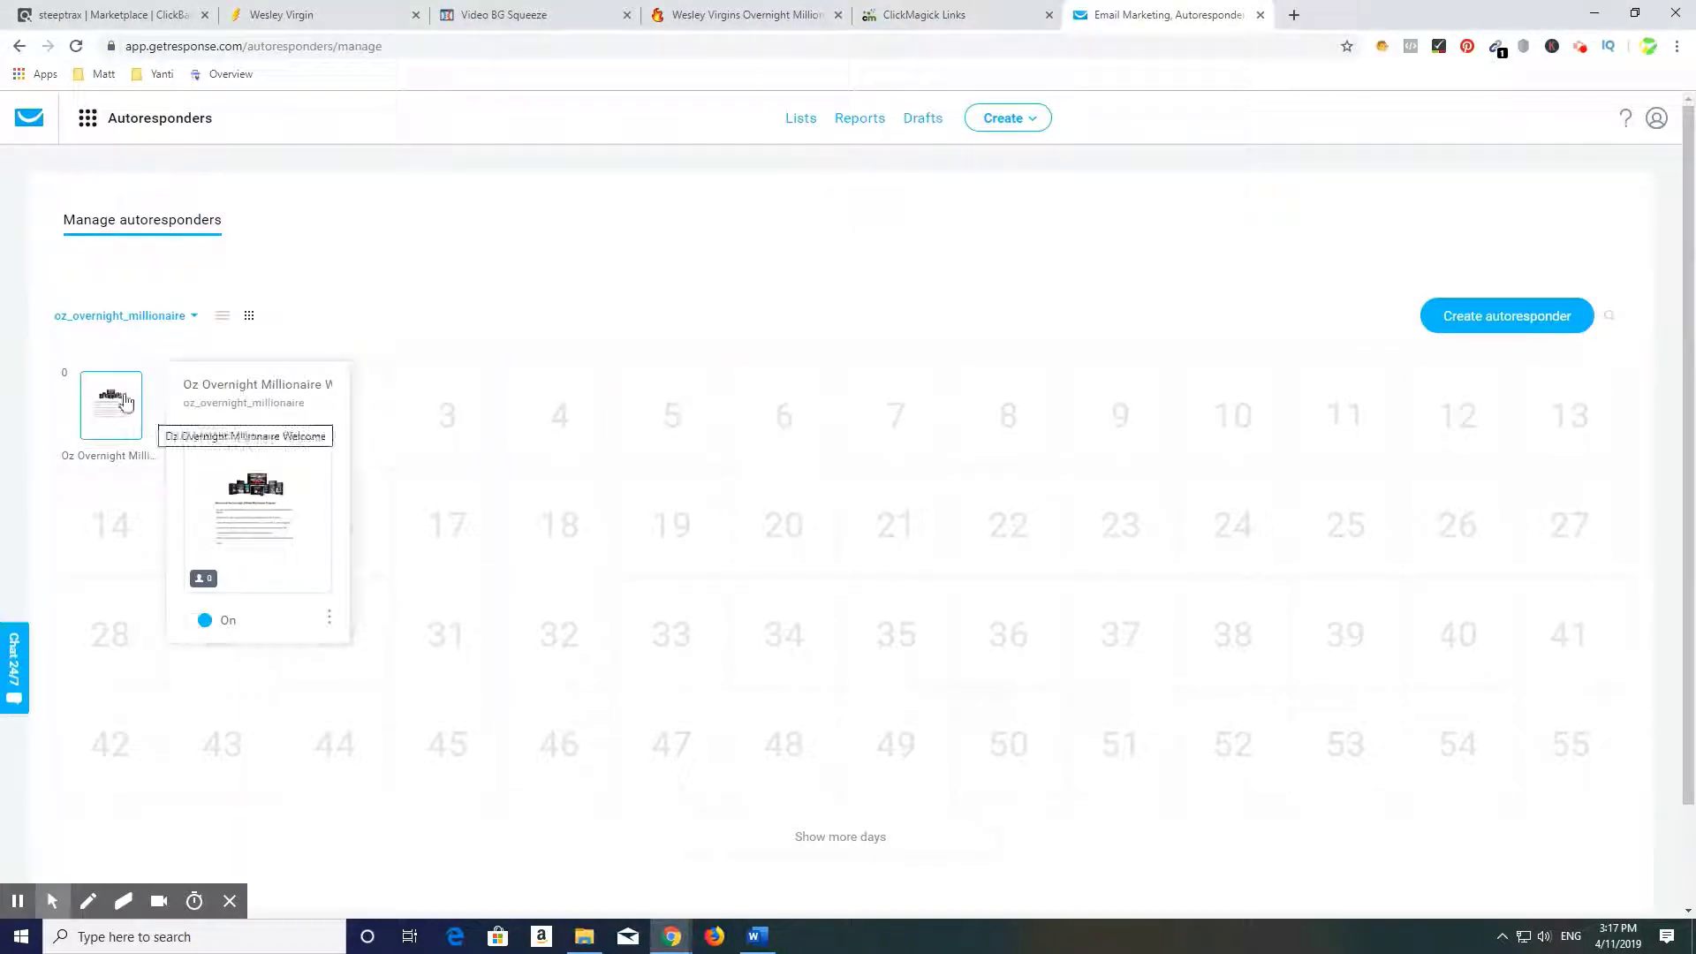
click(331, 620)
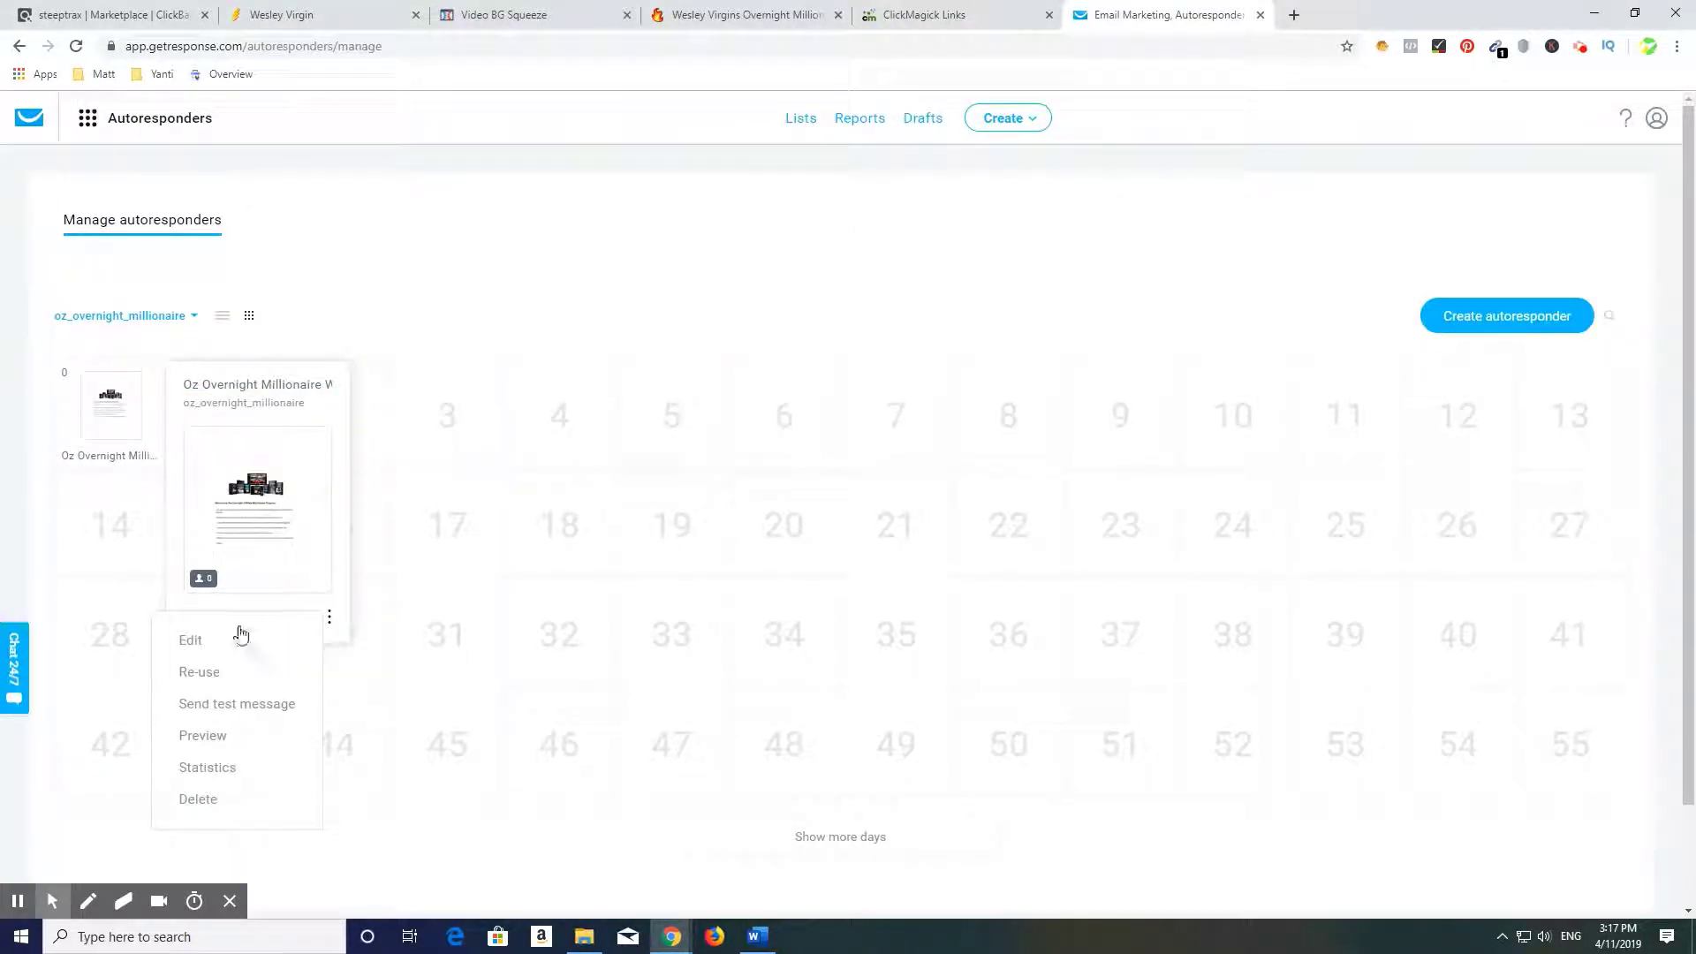
click(206, 677)
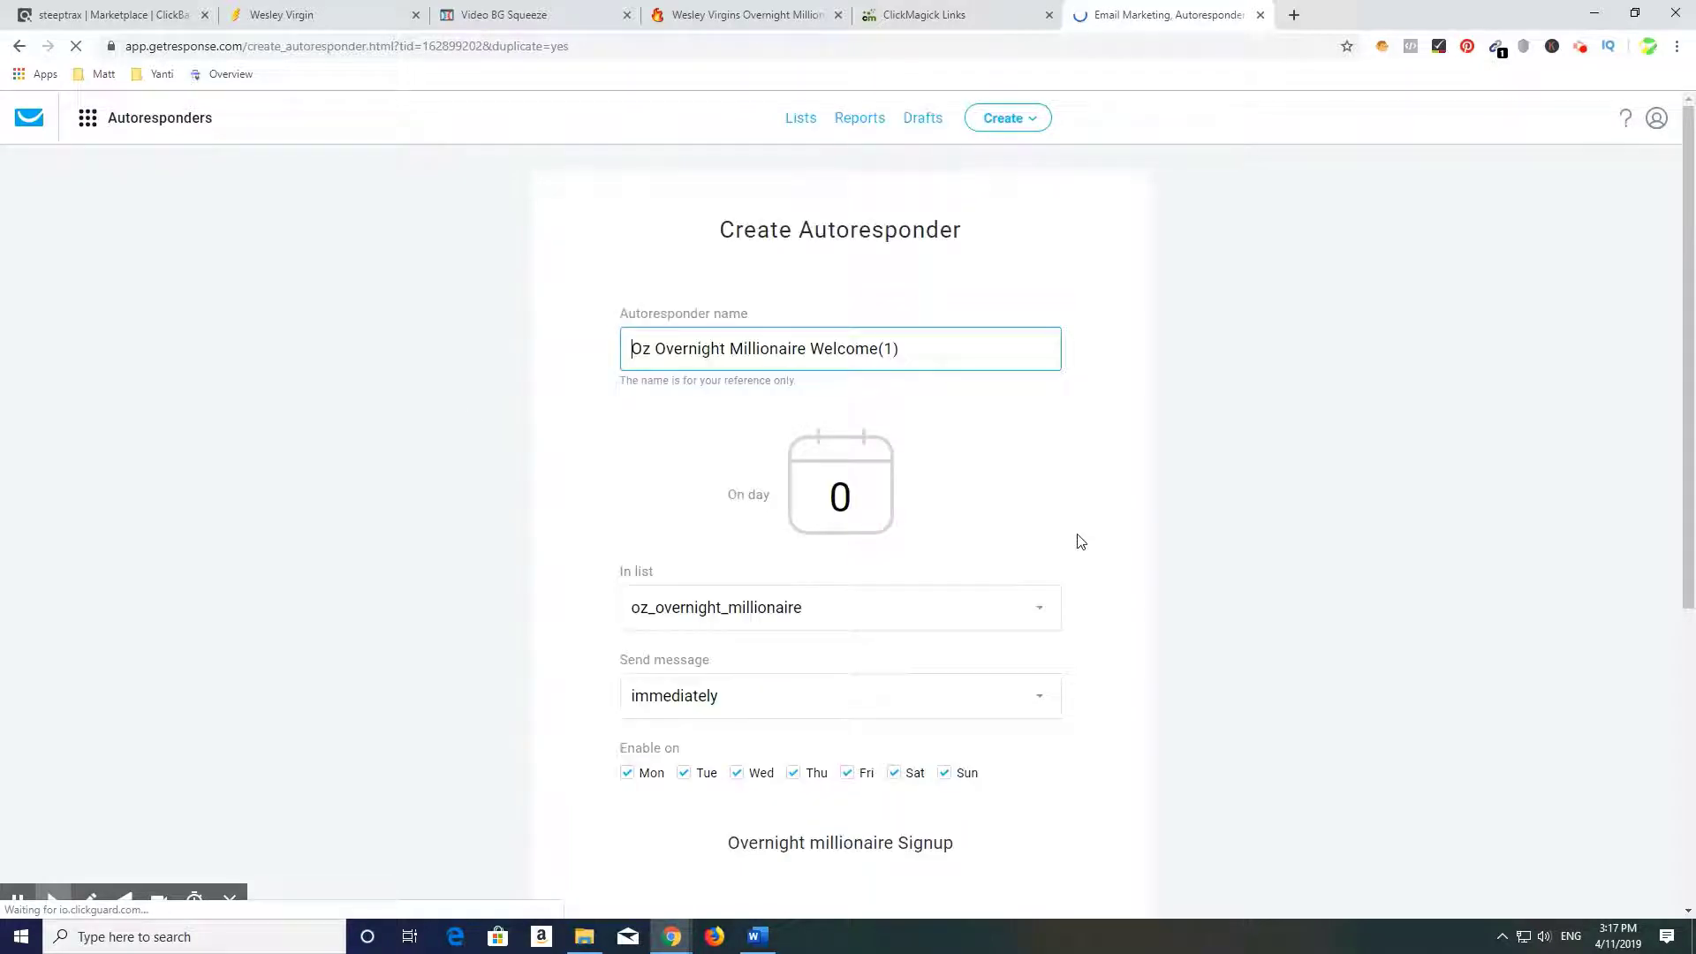
scroll(1069, 476, down, 3)
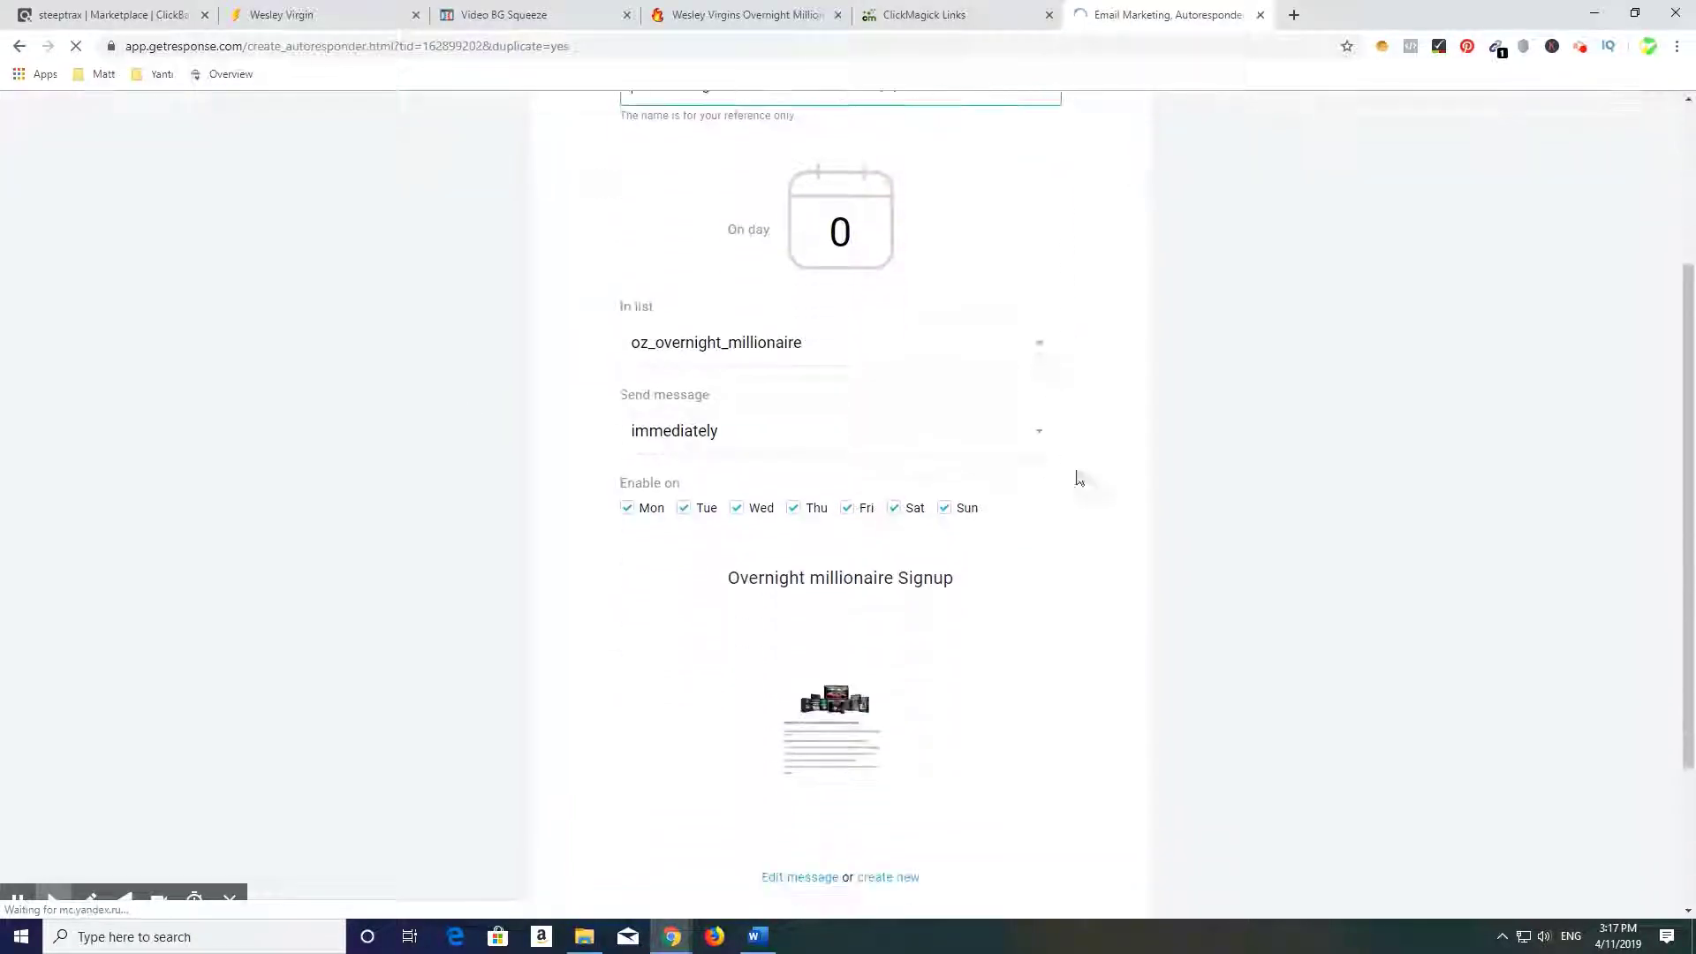
scroll(1086, 521, down, 1)
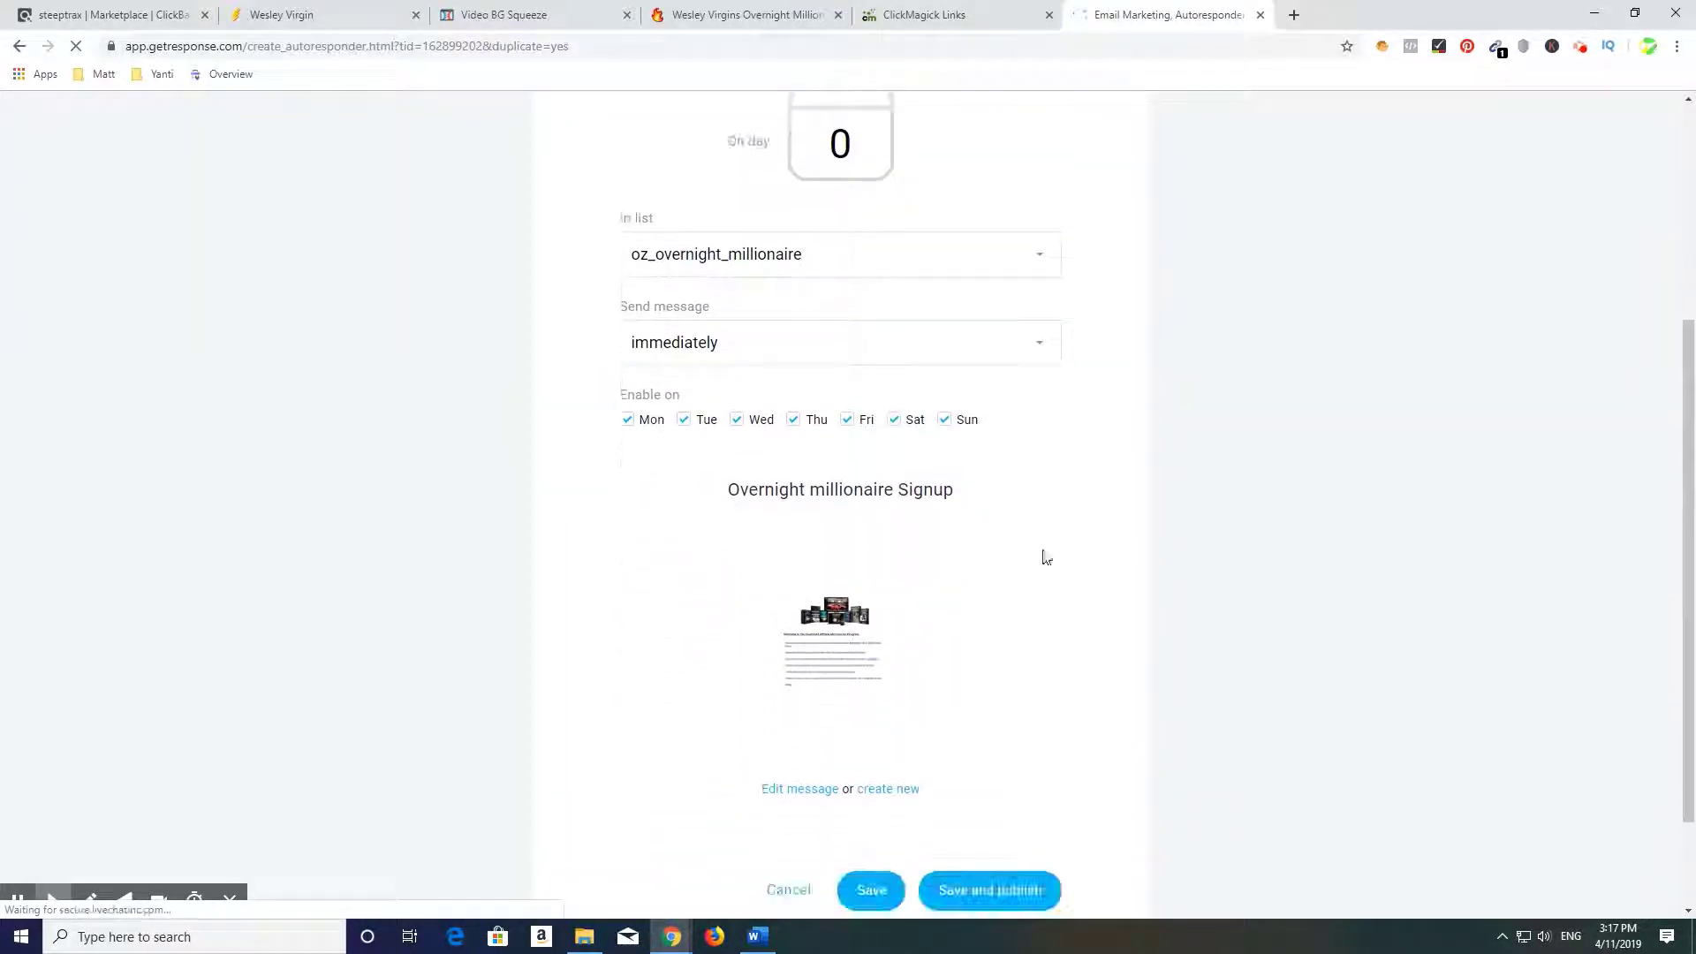
click(789, 790)
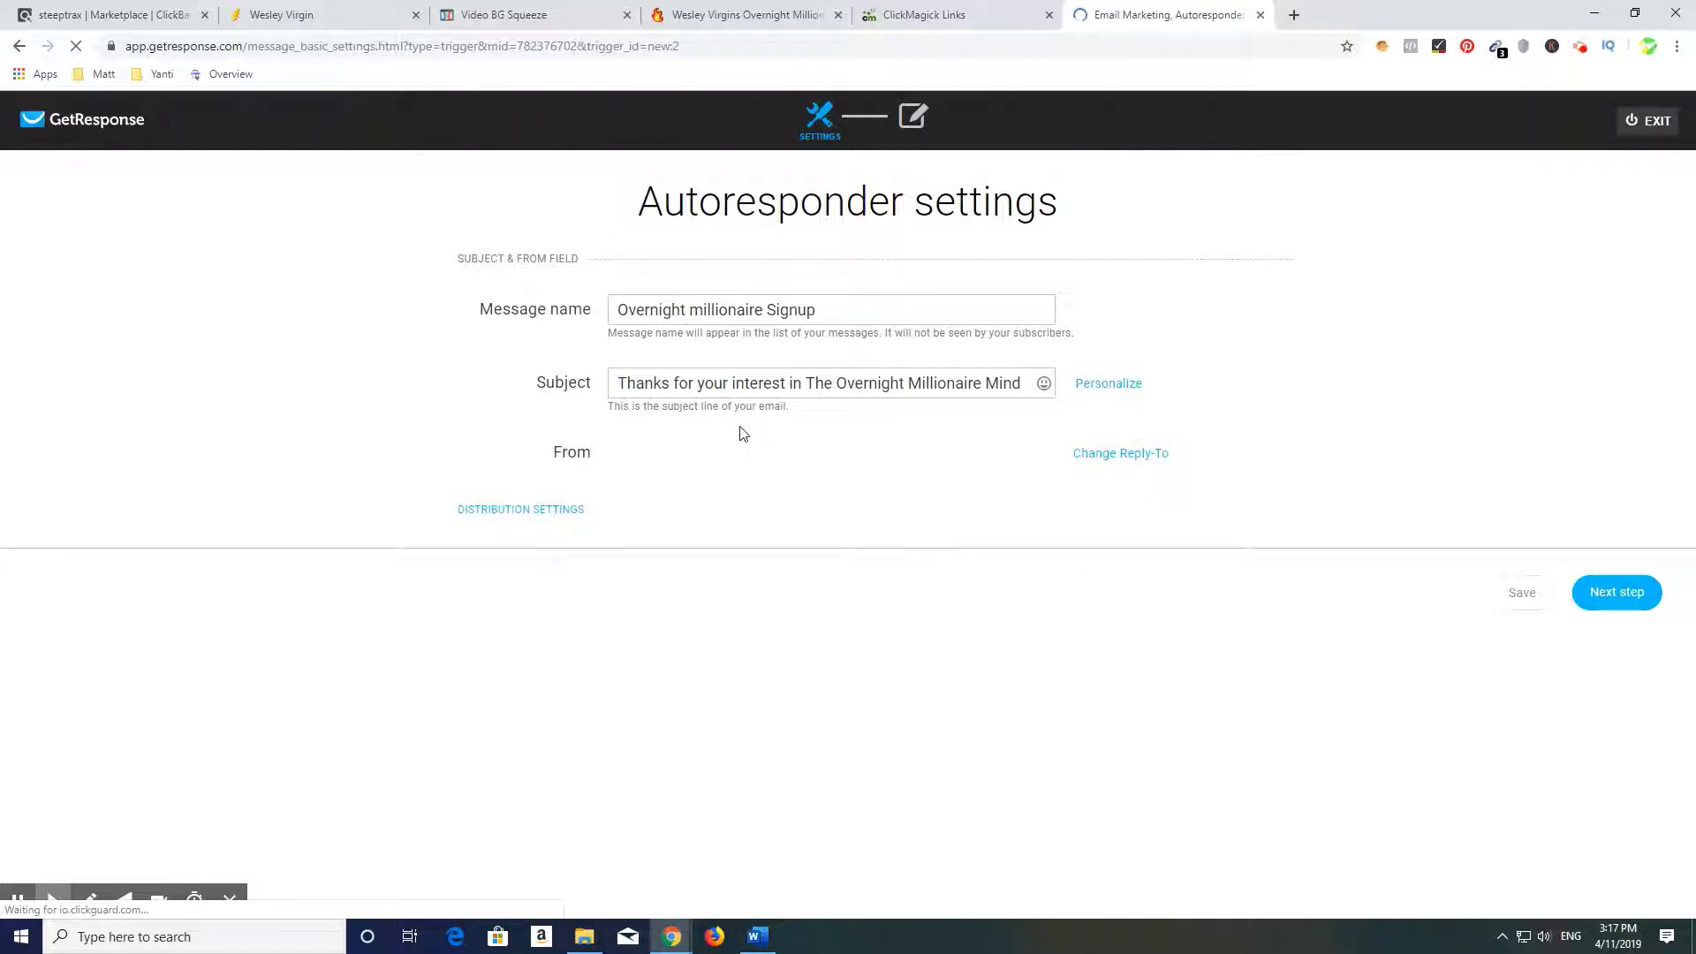
click(92, 134)
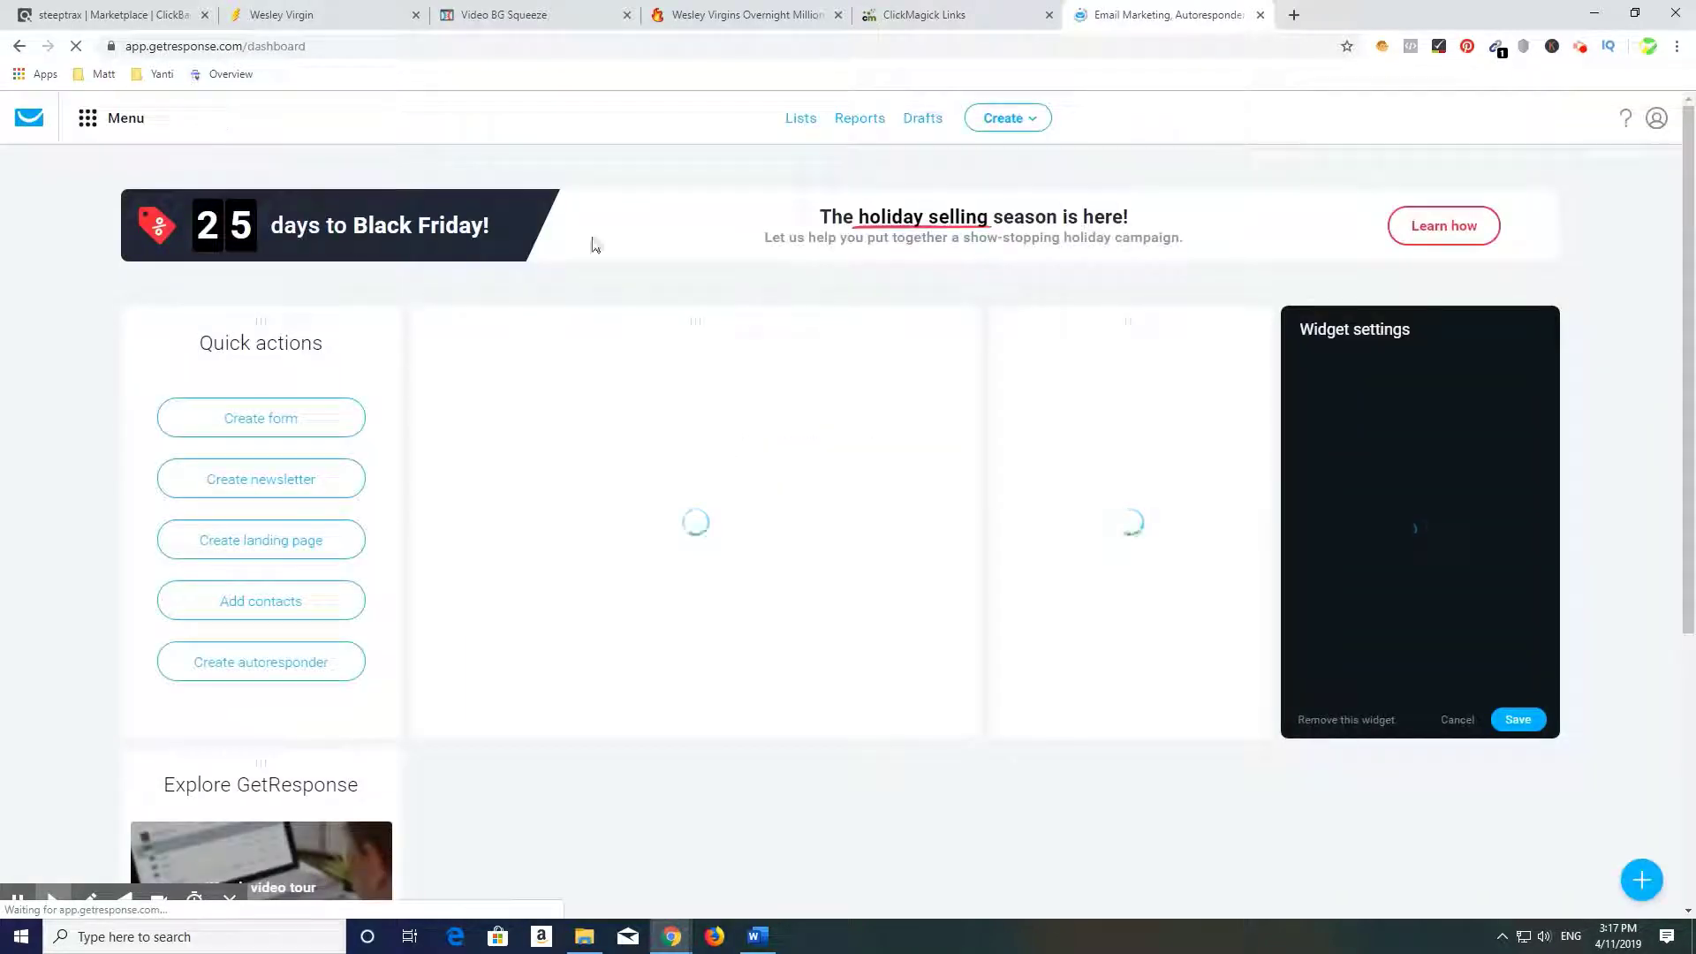
click(113, 124)
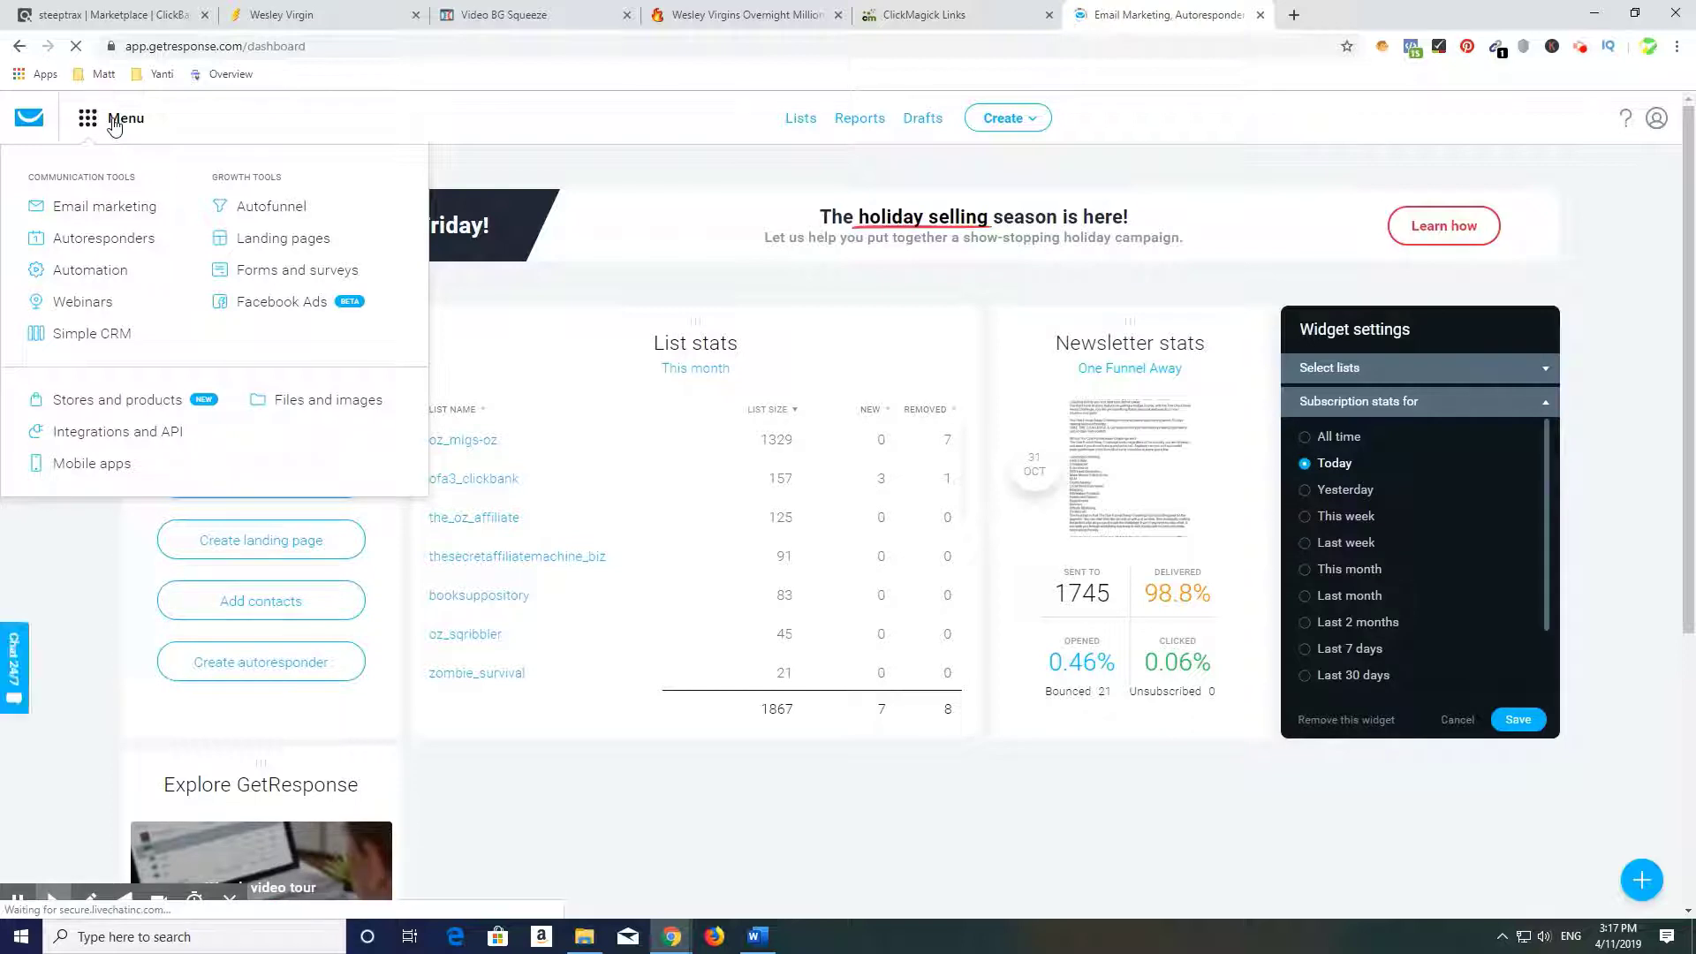
click(103, 239)
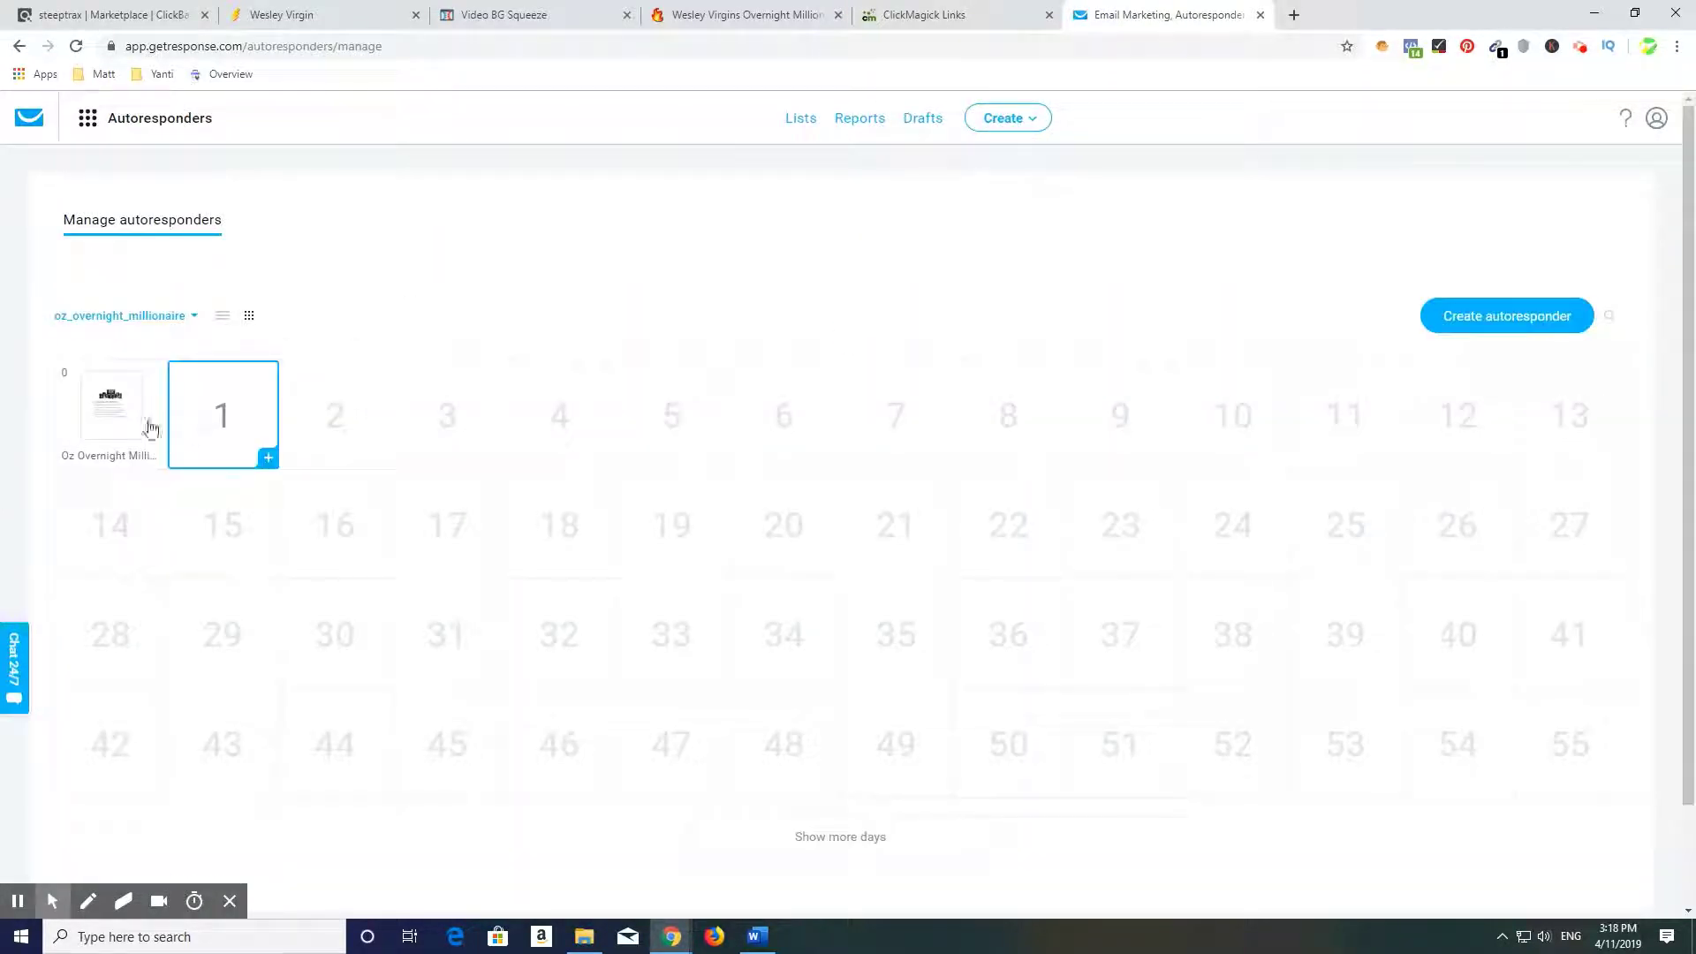
Re-use the "Oz Overnight Millionaire Welcome" autoresponder as a copy, setting it to day 1 and sending at the same time signed up
mouse_move(110, 423)
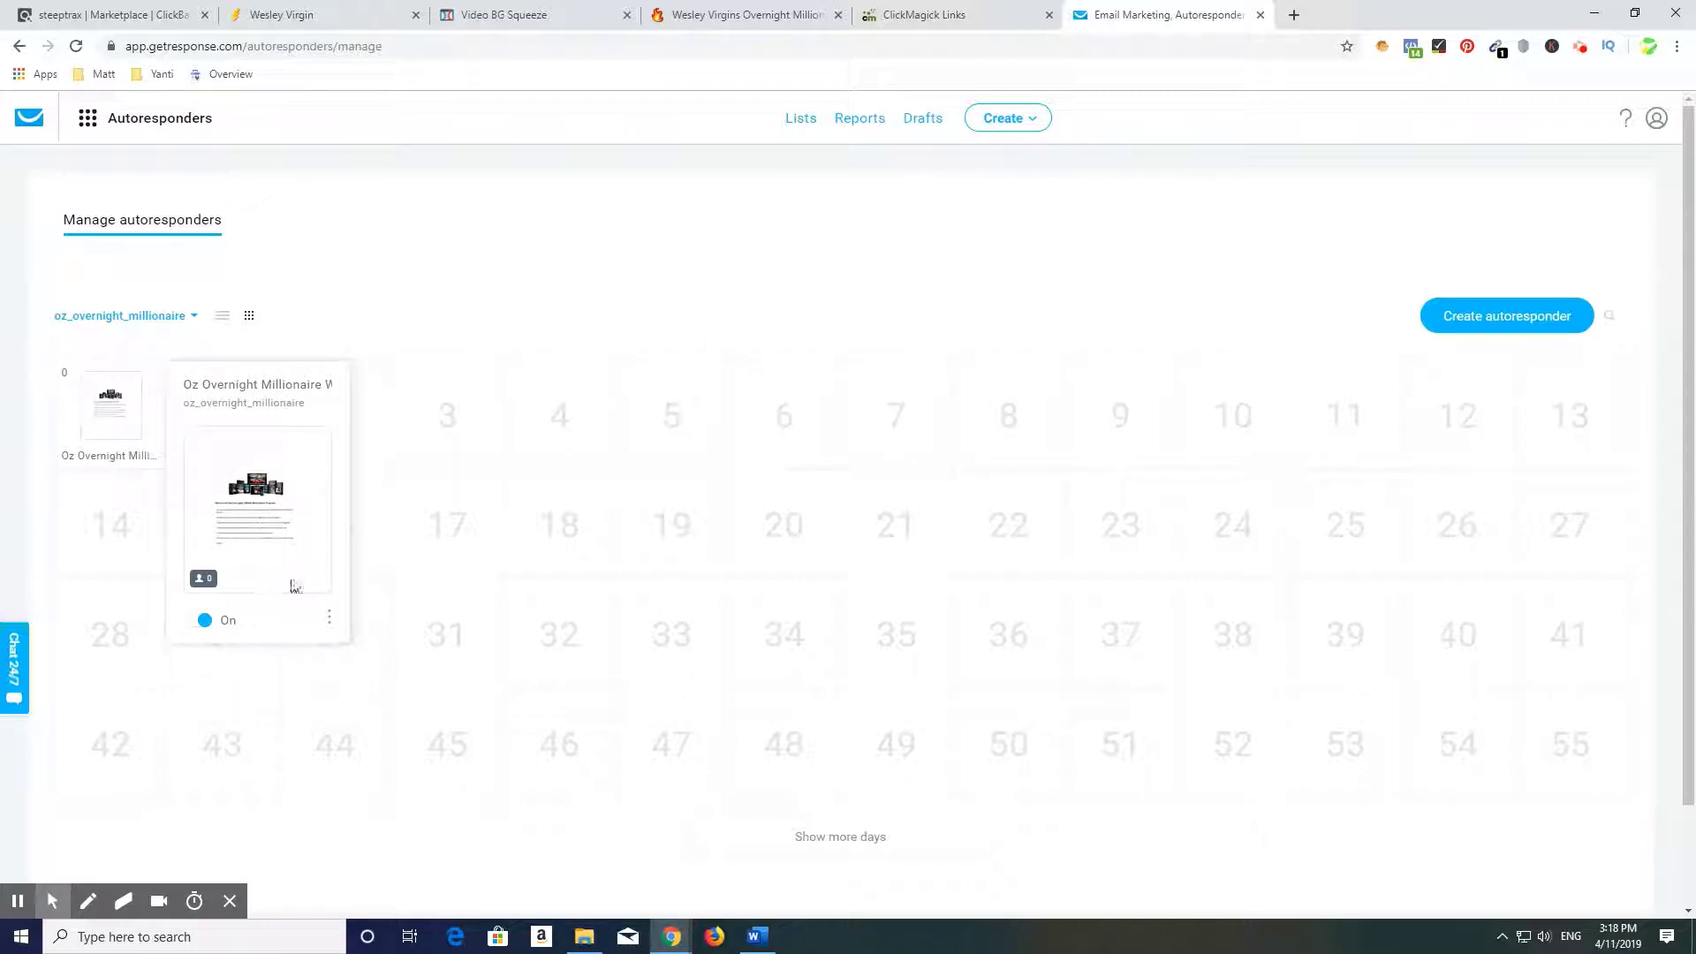
click(328, 617)
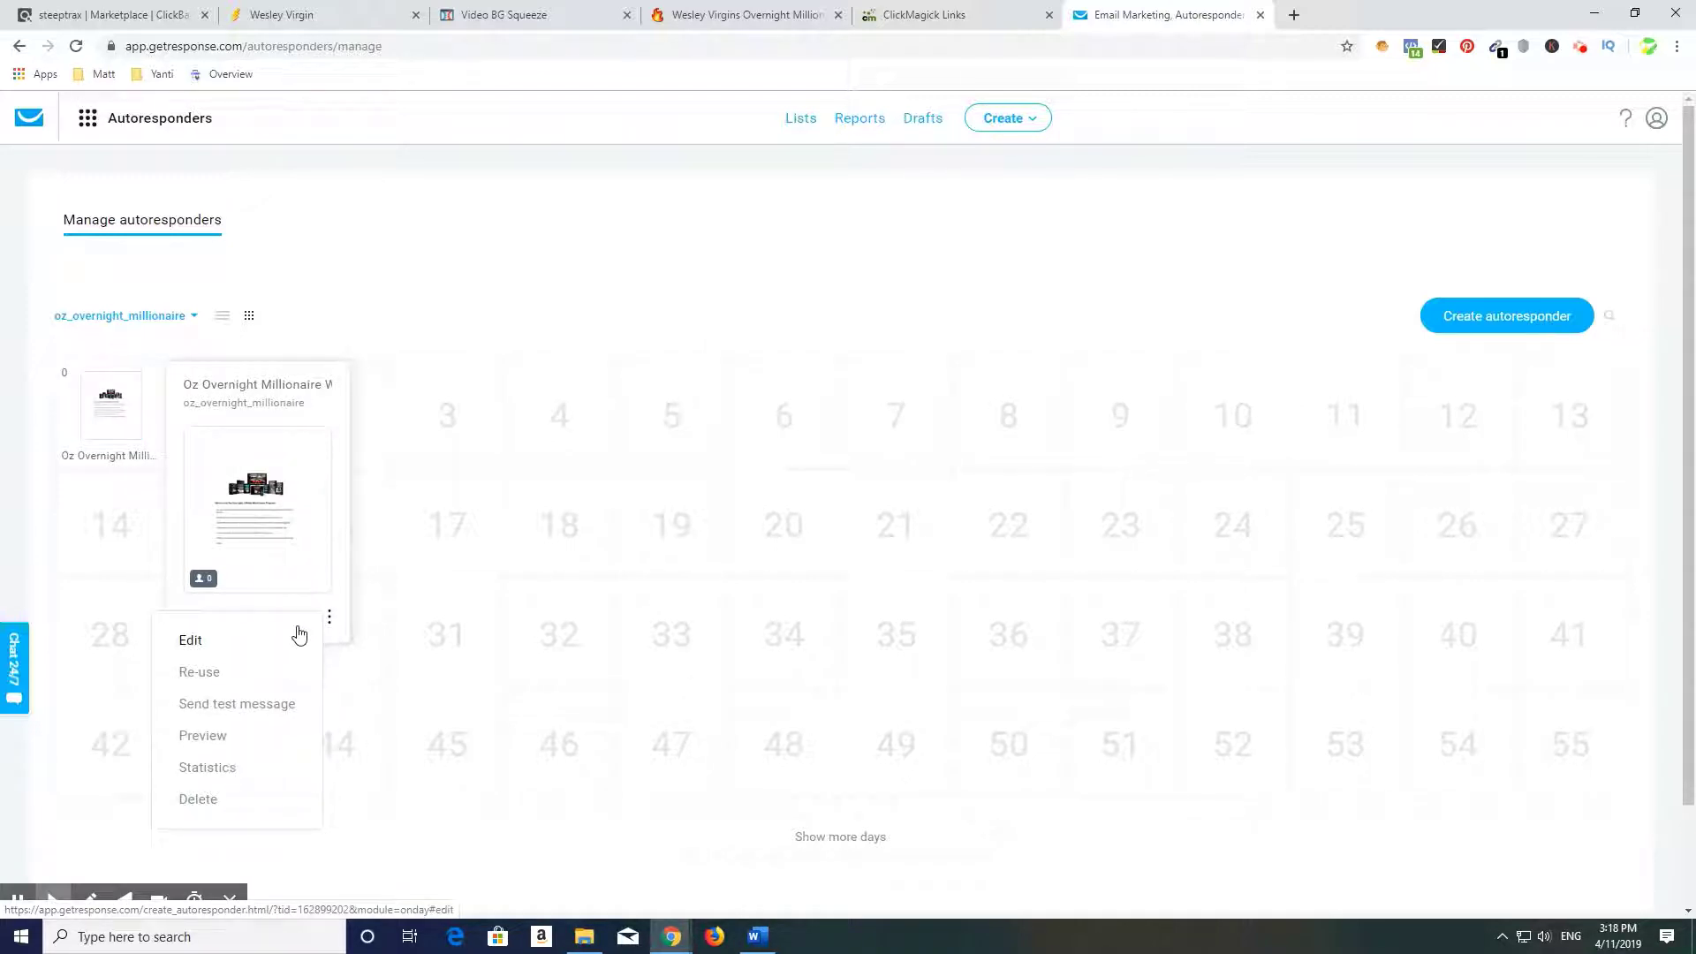
click(329, 617)
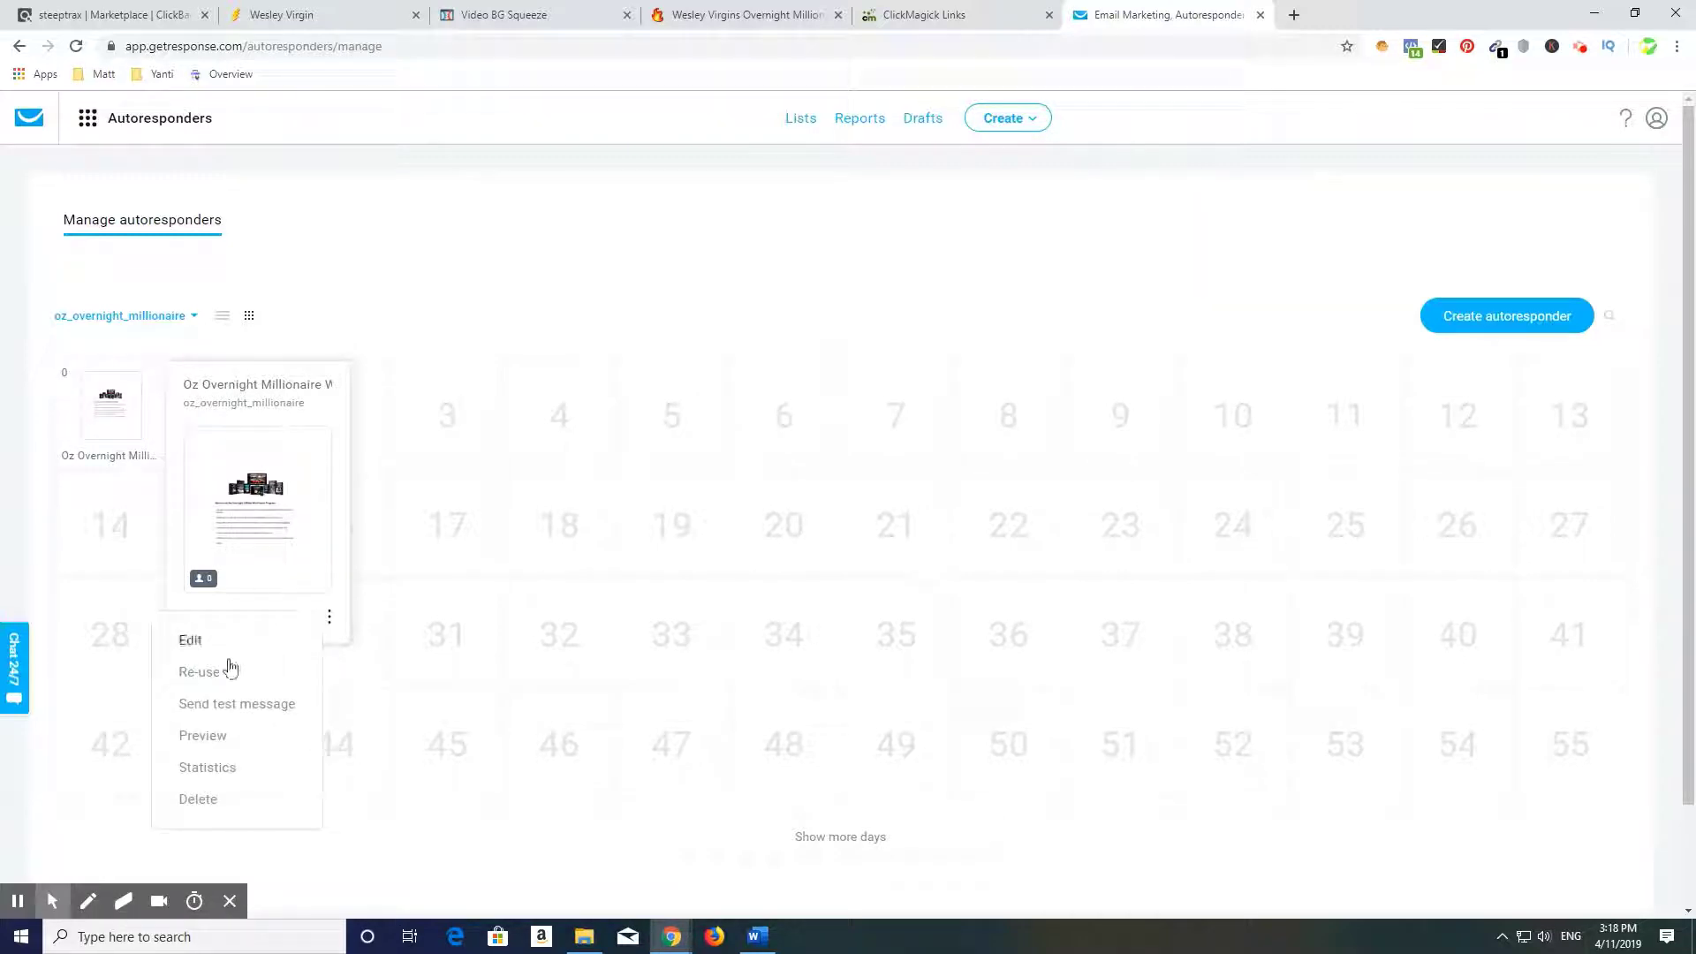
click(202, 674)
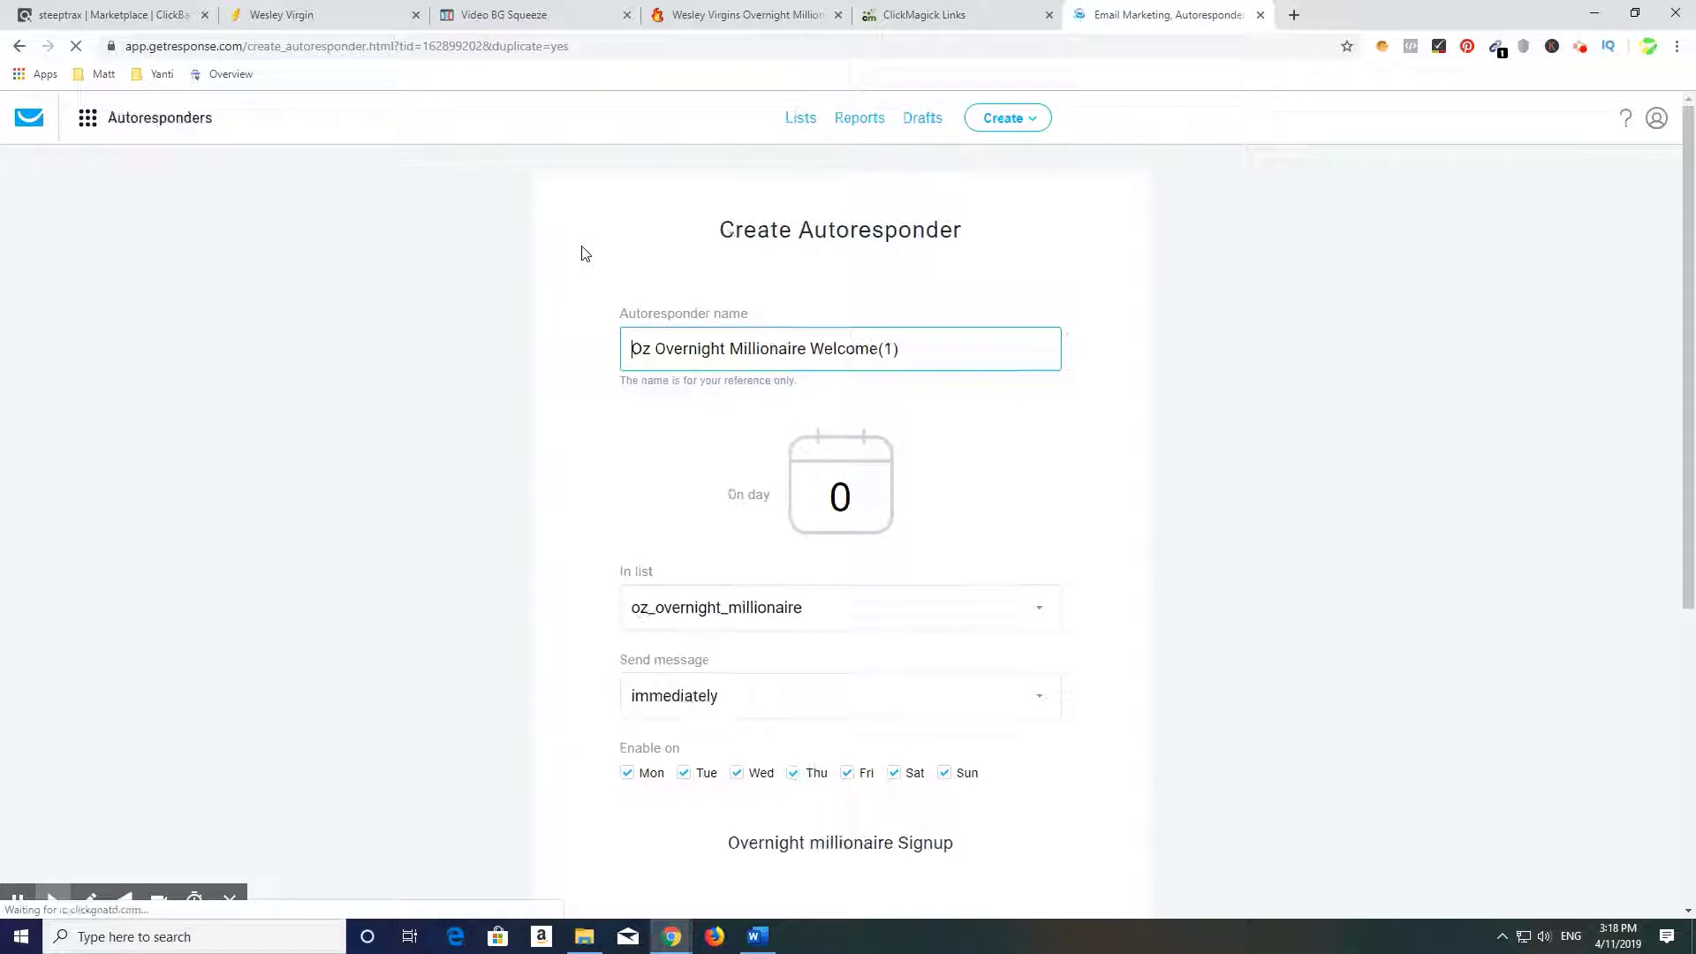
click(862, 497)
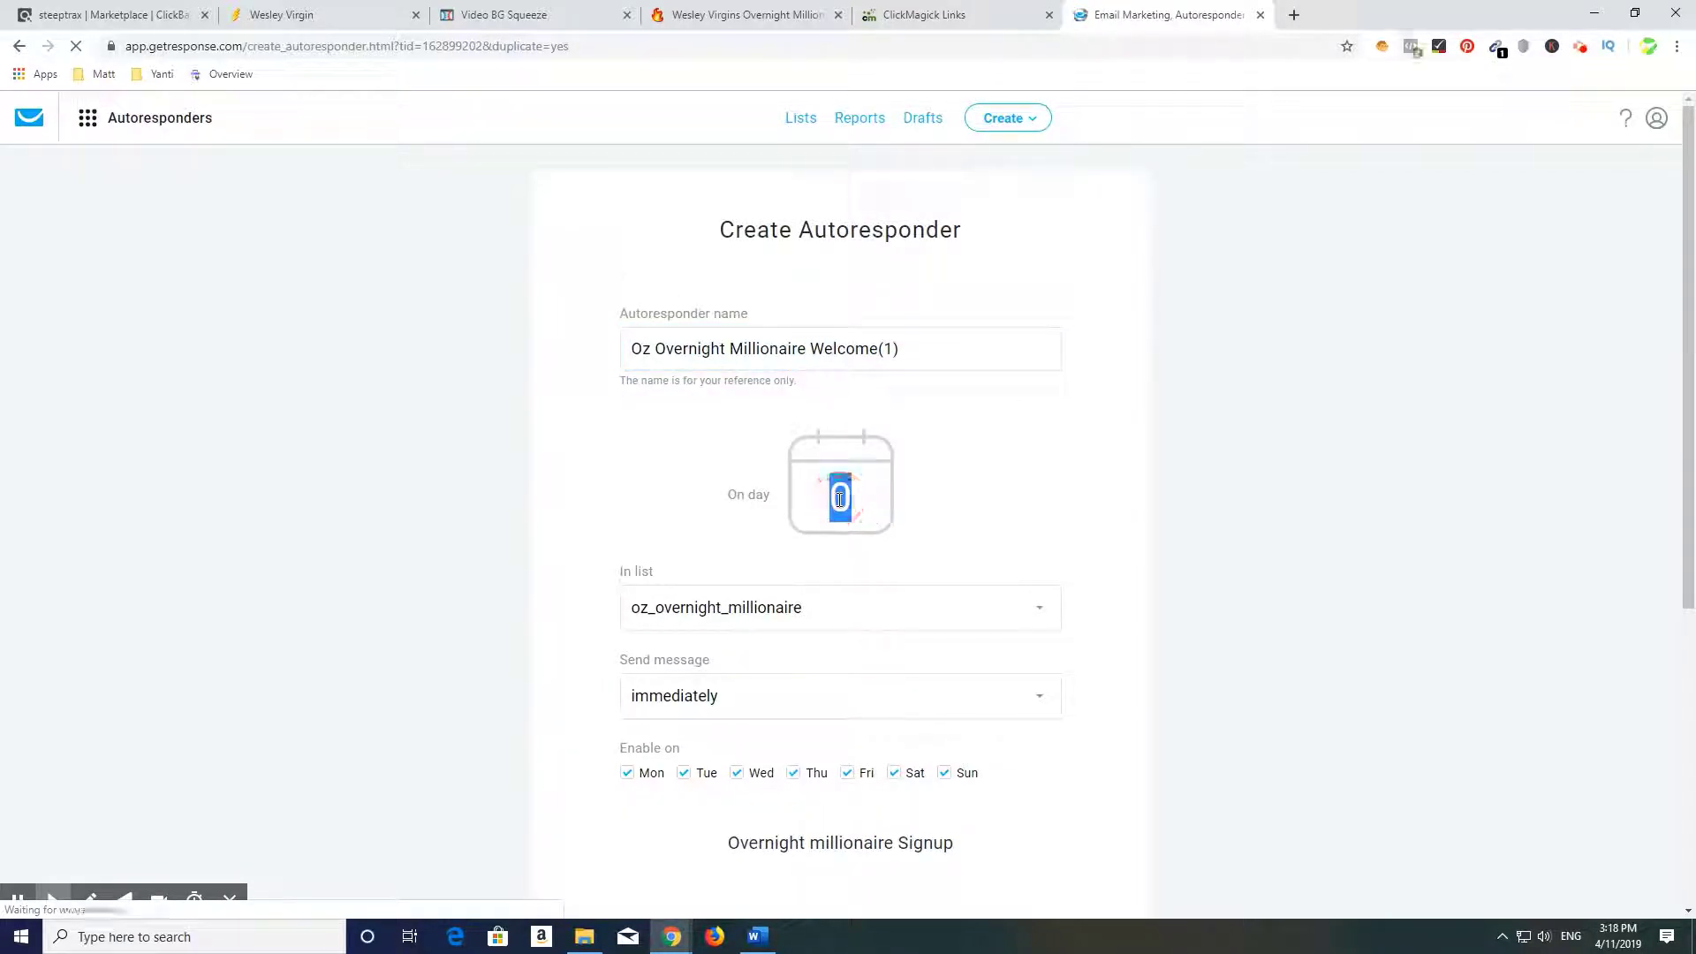
text(1)
key(Tab)
key(Tab)
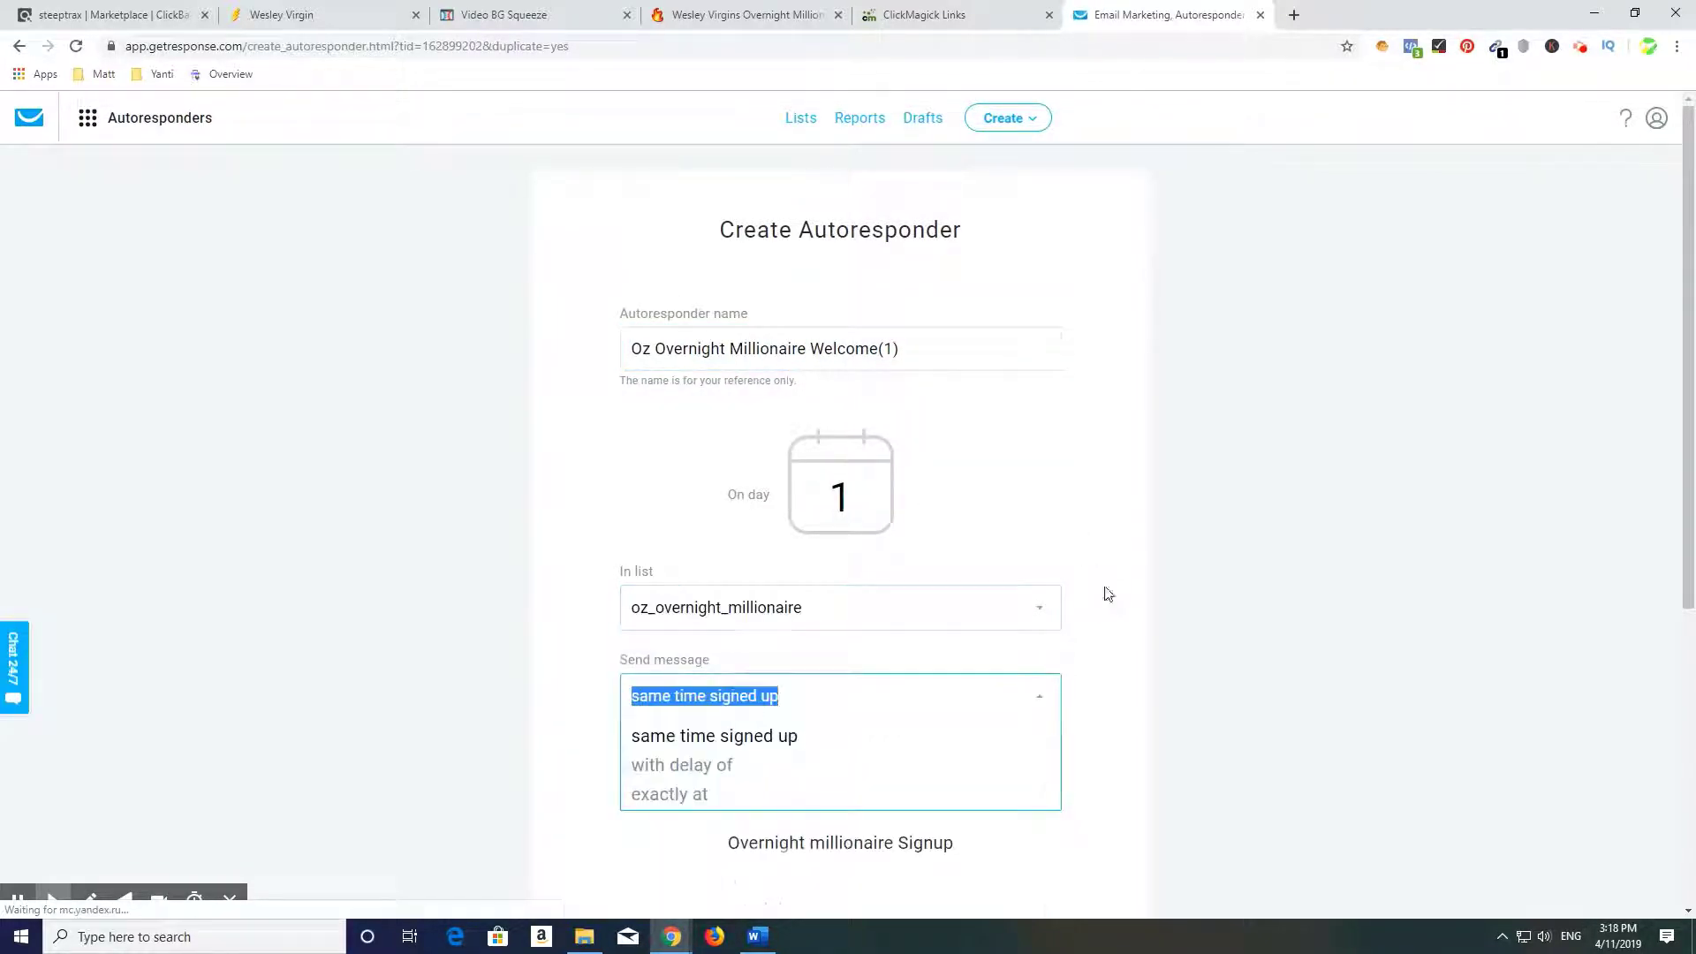
key(Tab)
Edit the copied message, shorten its subject to "The Overnight Millionaire Mind Hacks Series..", and continue to the email editor
scroll(1119, 664, down, 3)
scroll(1118, 664, down, 3)
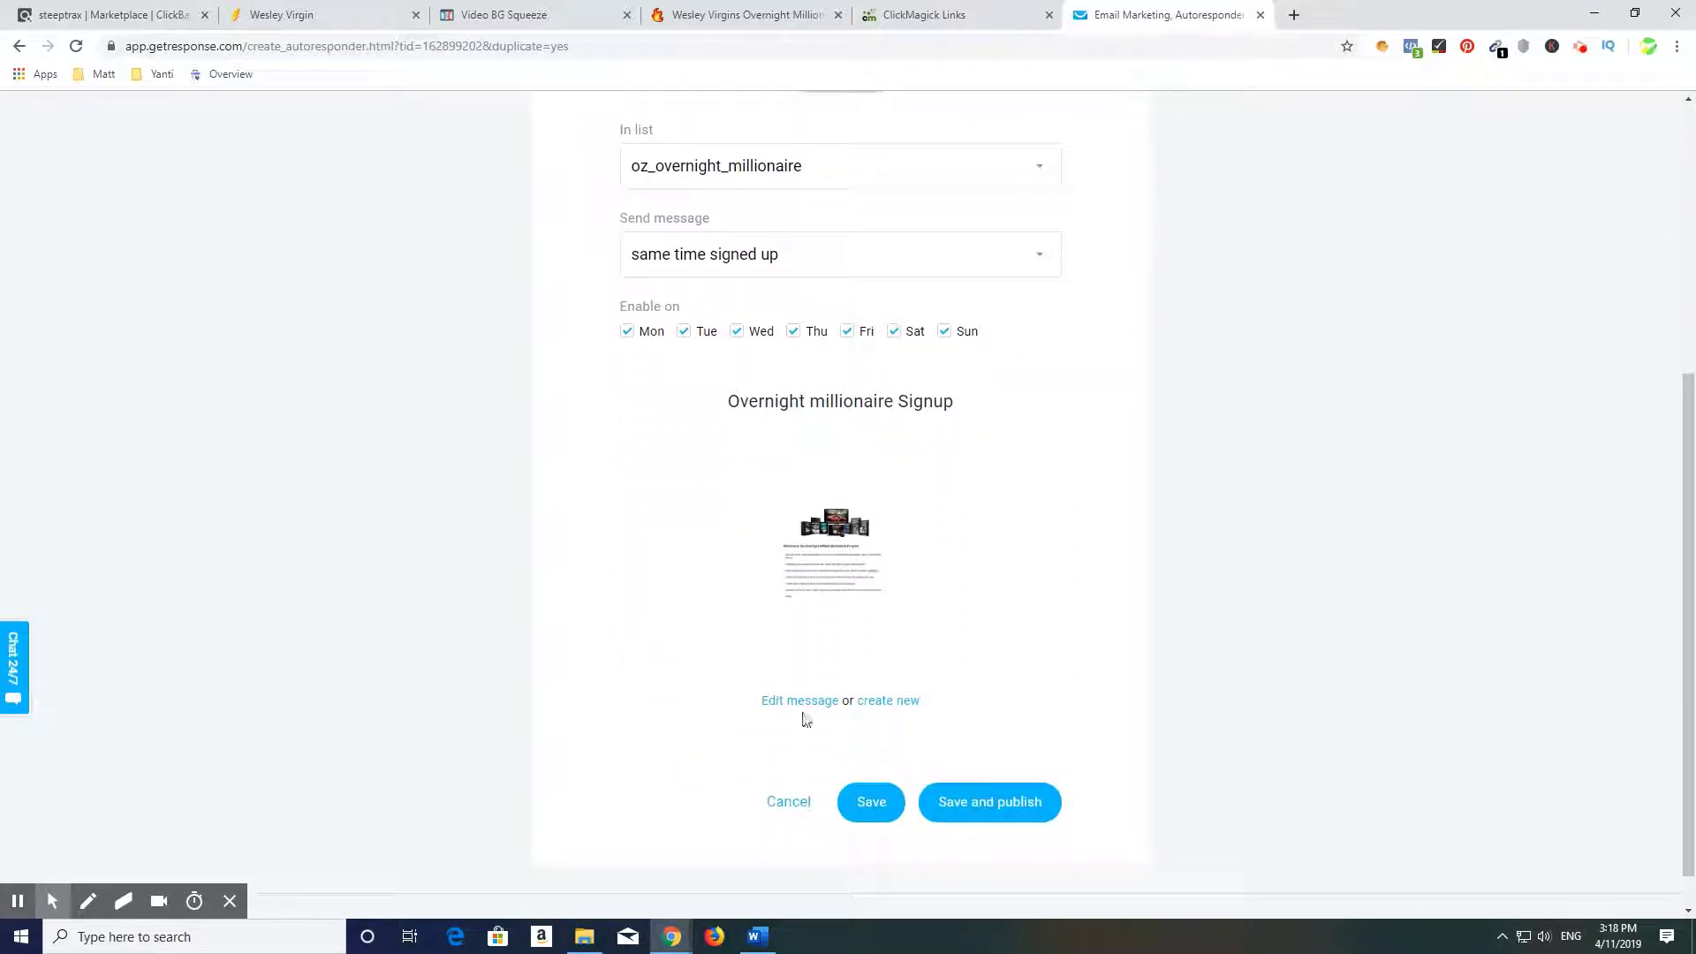
click(797, 703)
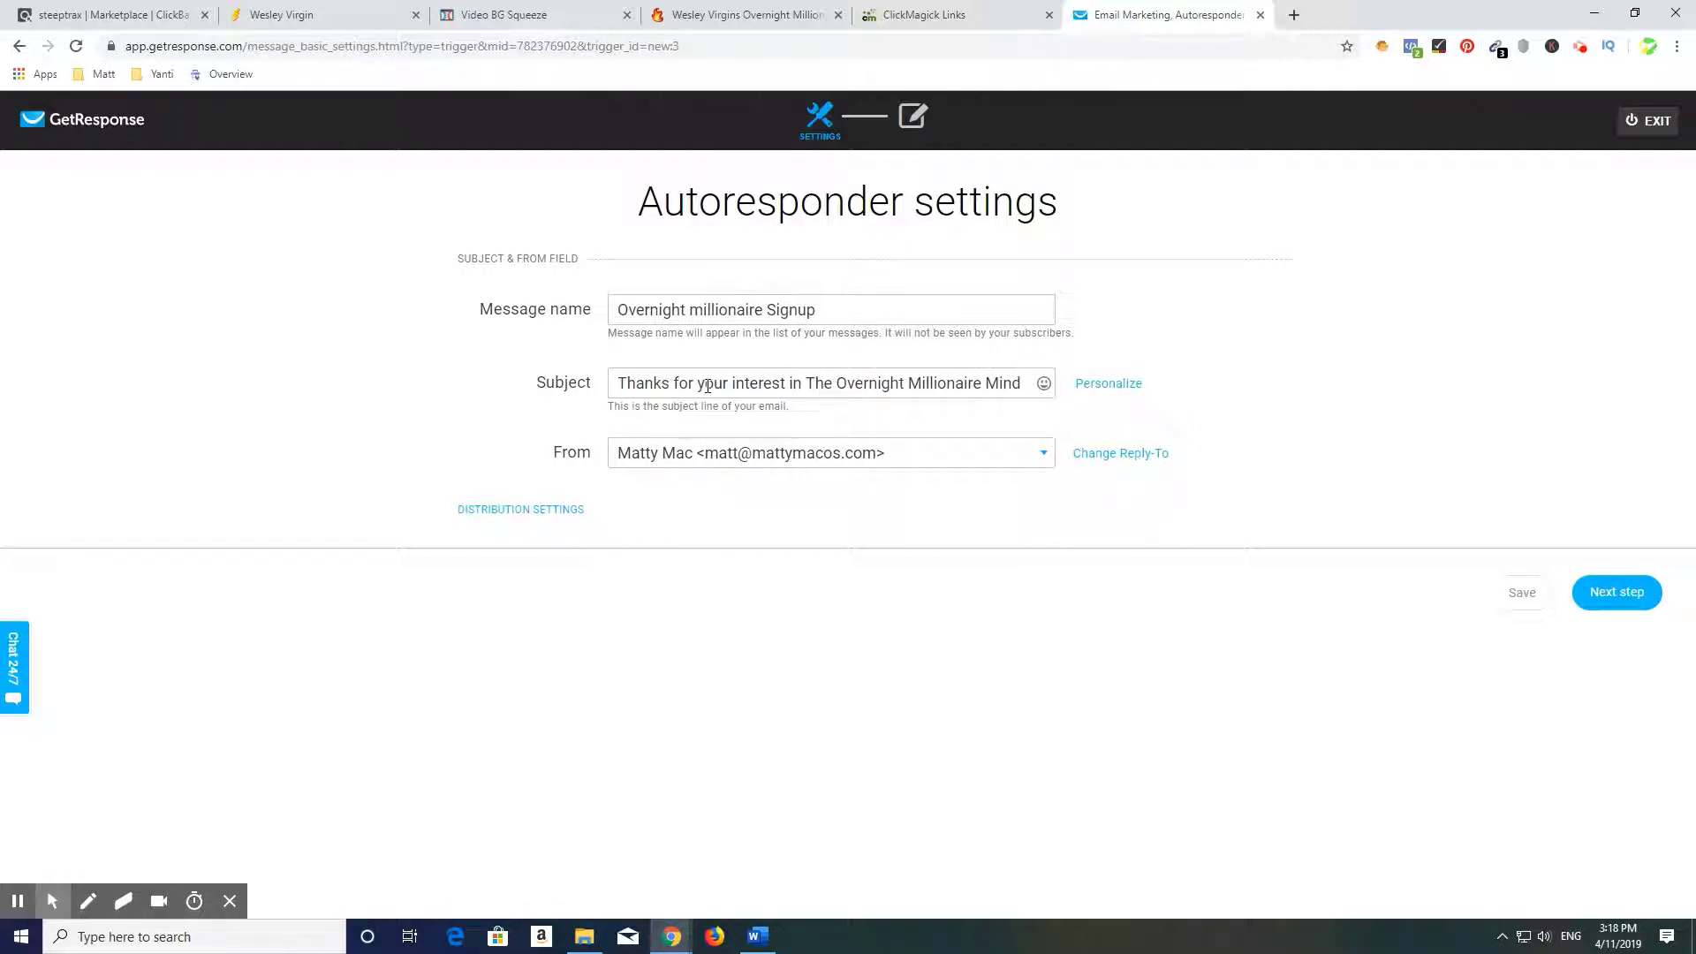
click(621, 382)
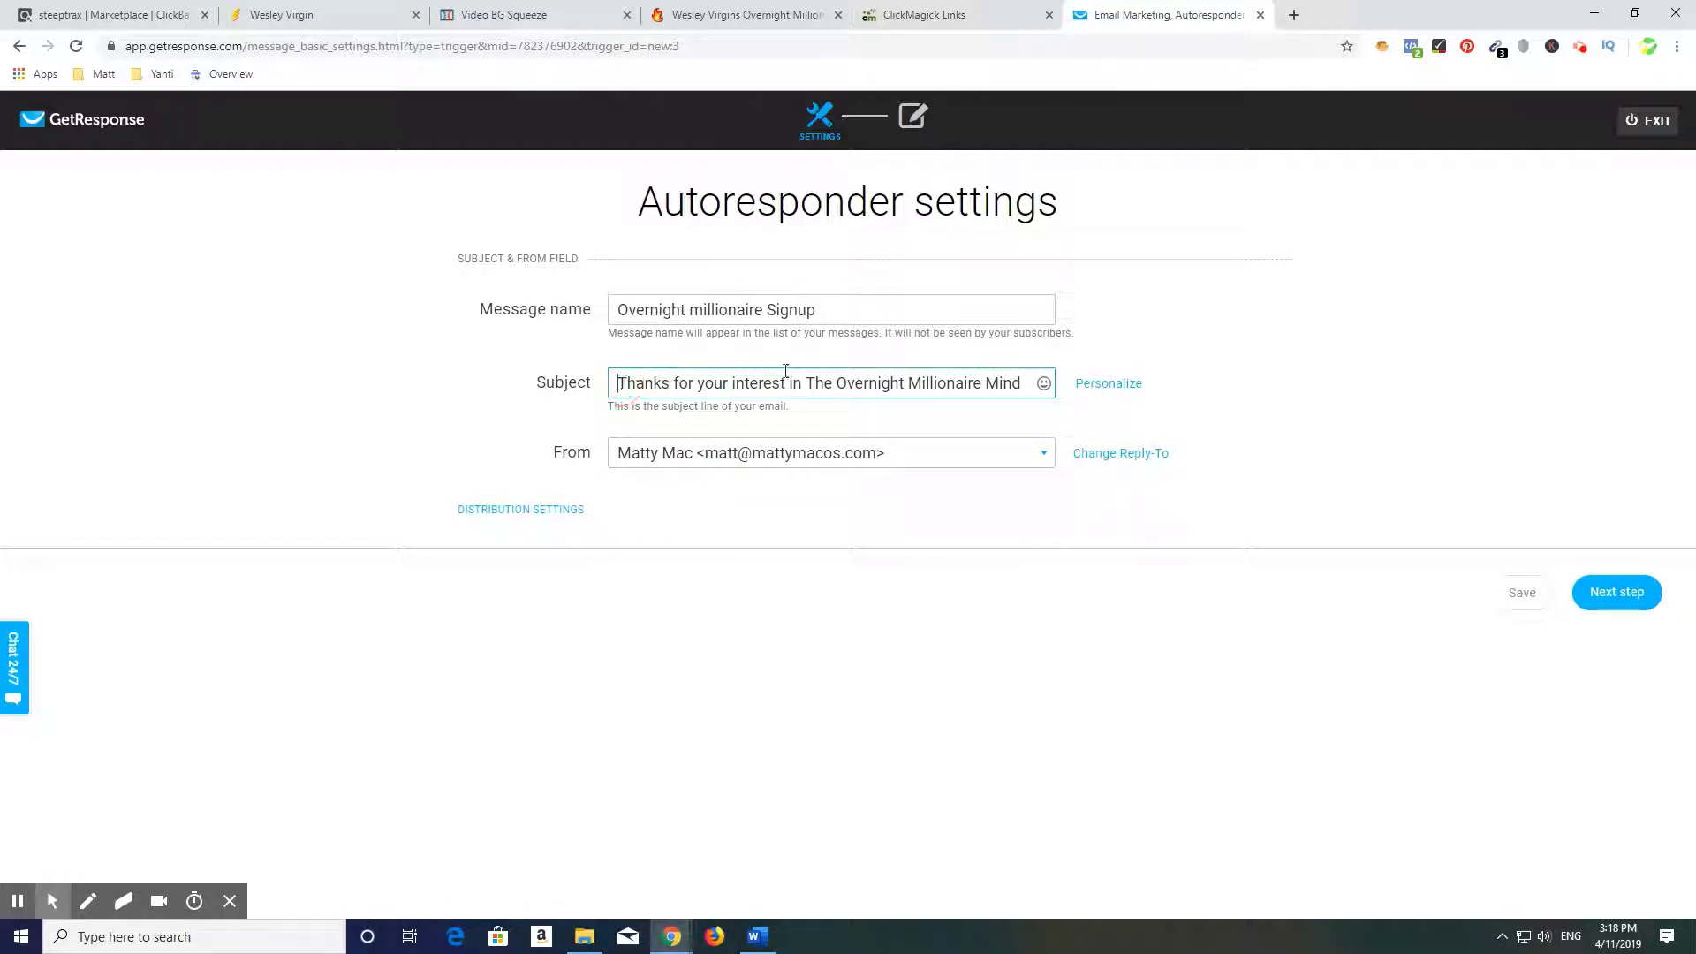
text(Hacks Series..)
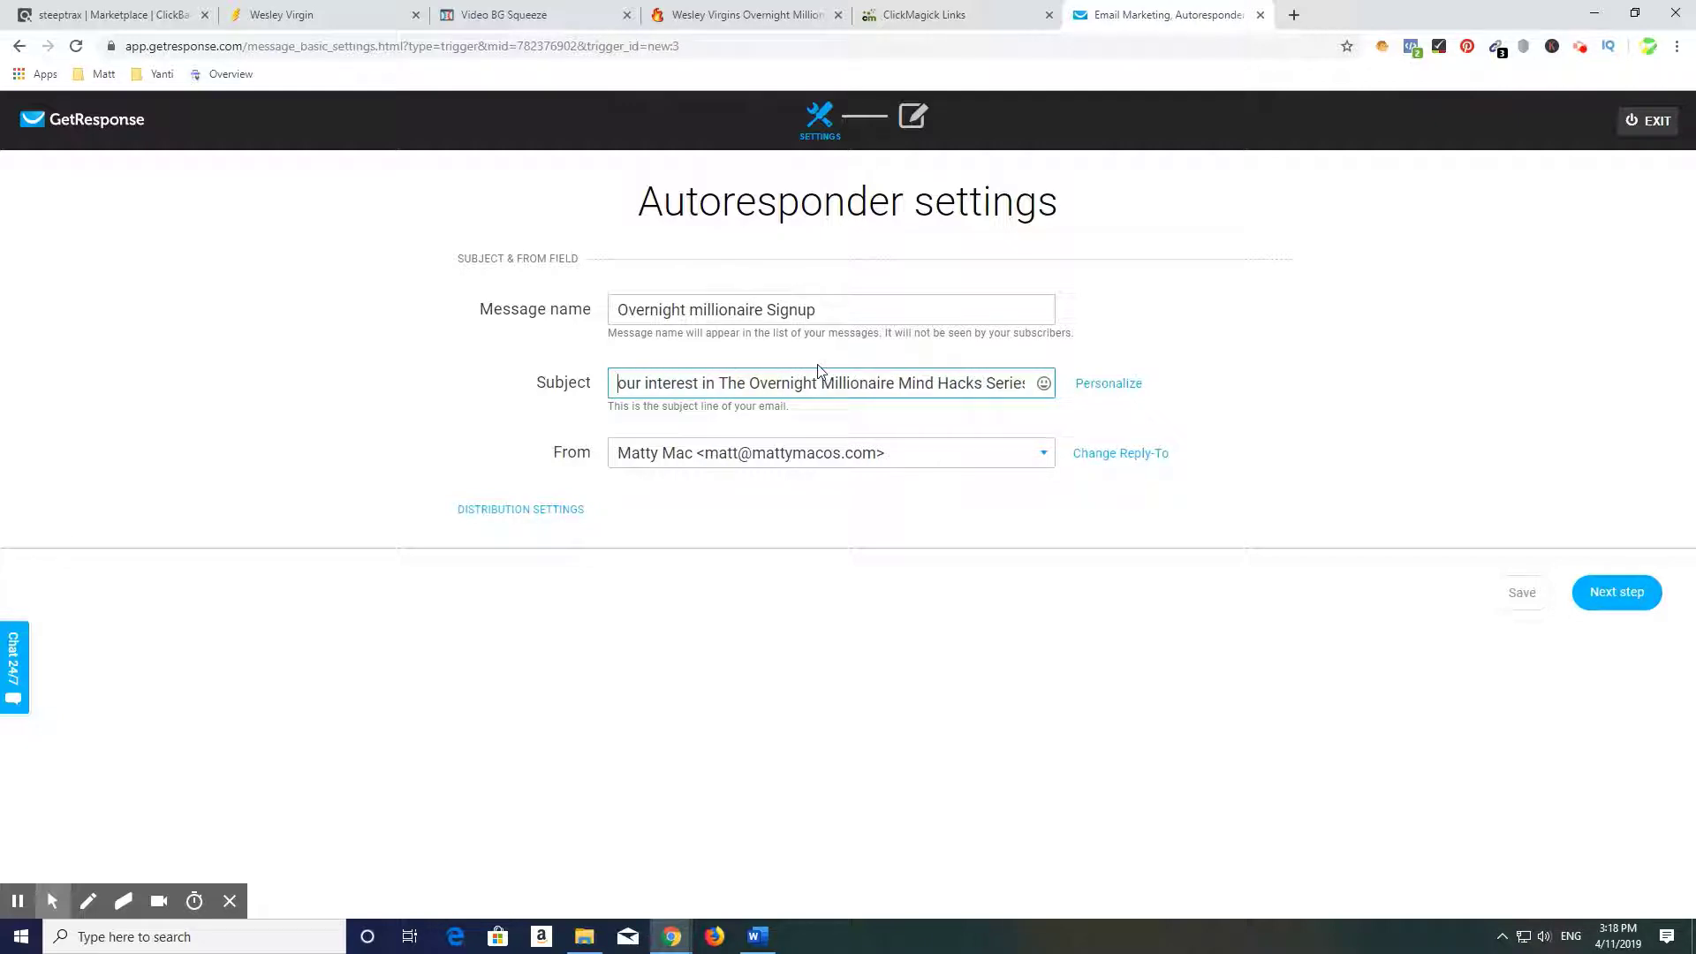
key(Home)
key(Delete)
key(Delete)
key(Delete)
key(Delete)
key(Delete)
key(Delete)
key(Delete)
key(Delete)
key(Delete)
key(Delete)
key(Delete)
key(Delete)
key(Delete)
key(Delete)
key(Delete)
key(Delete)
key(Delete)
key(Delete)
key(Delete)
key(Delete)
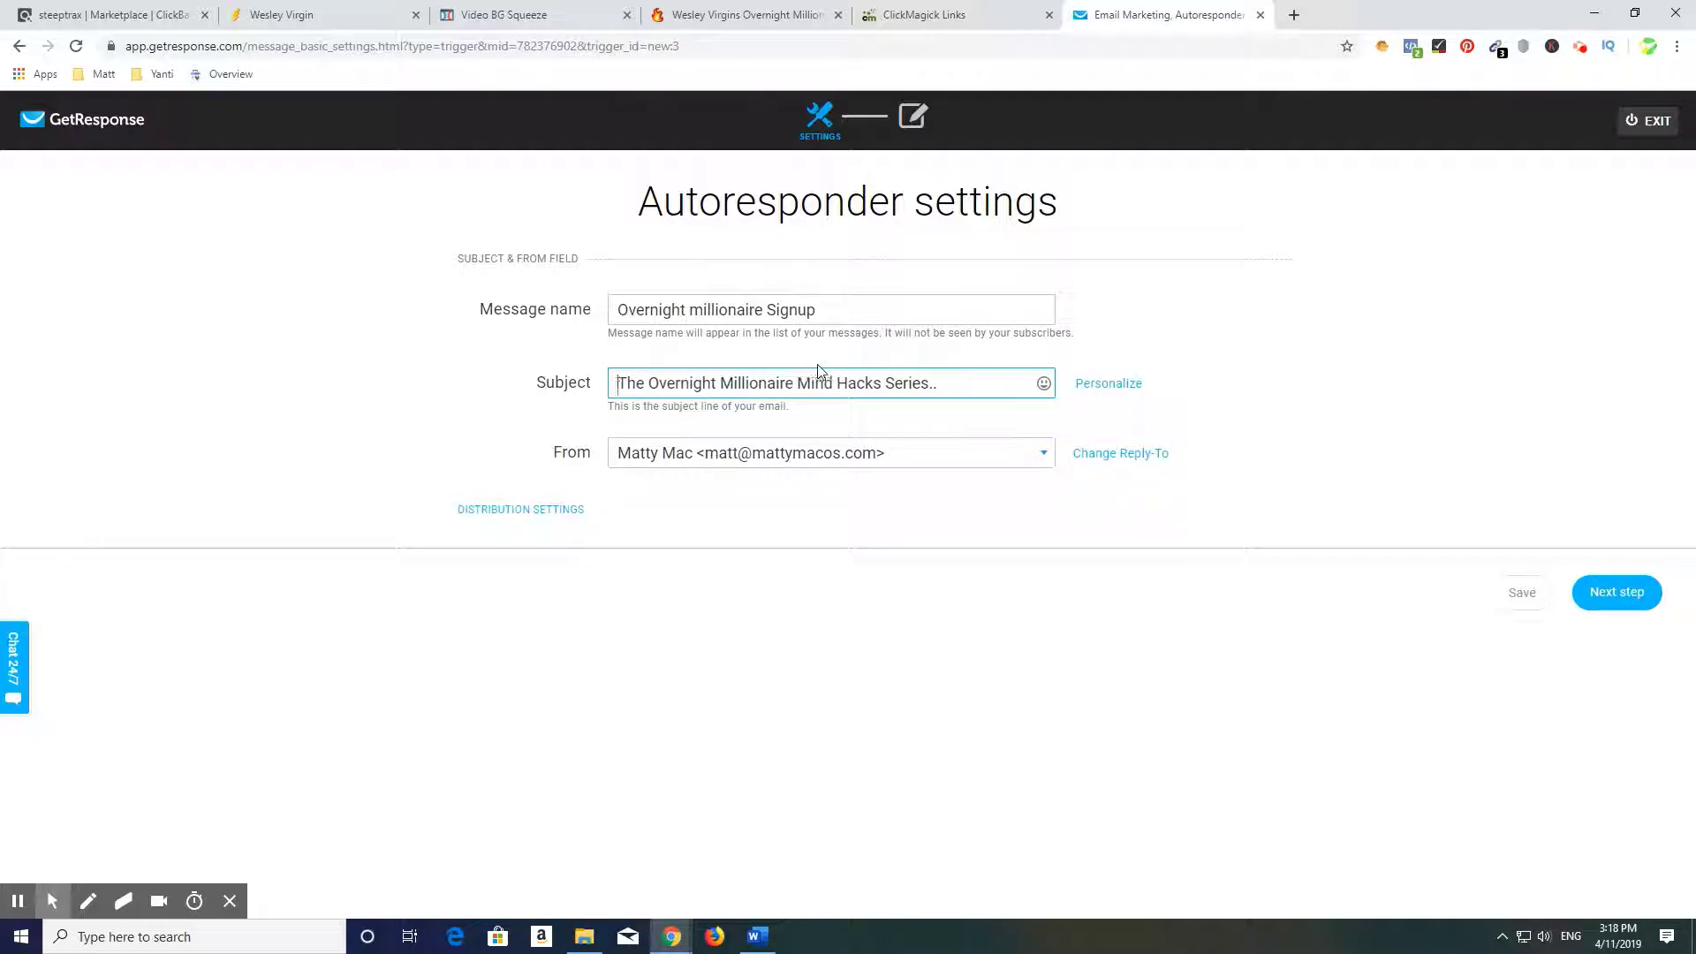
click(1616, 592)
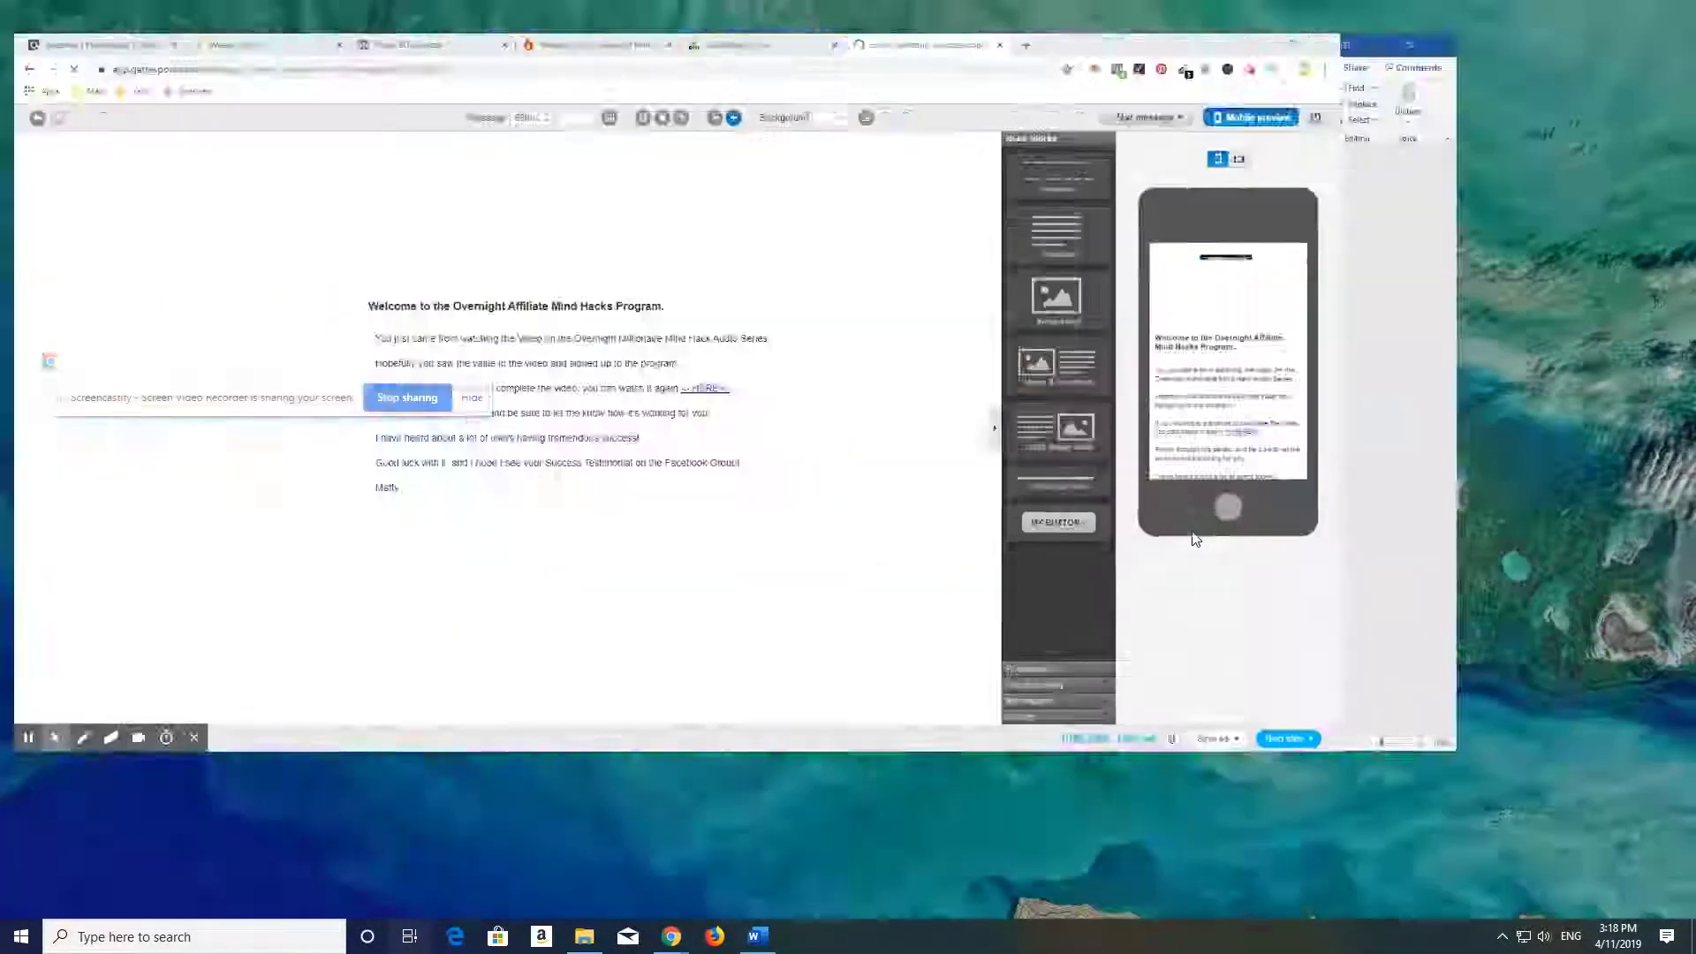
Switch to the Word swipes document and copy the subject line "Are You Still Living Paycheck to Paycheck?"
key(alt+Tab)
scroll(861, 398, up, 2)
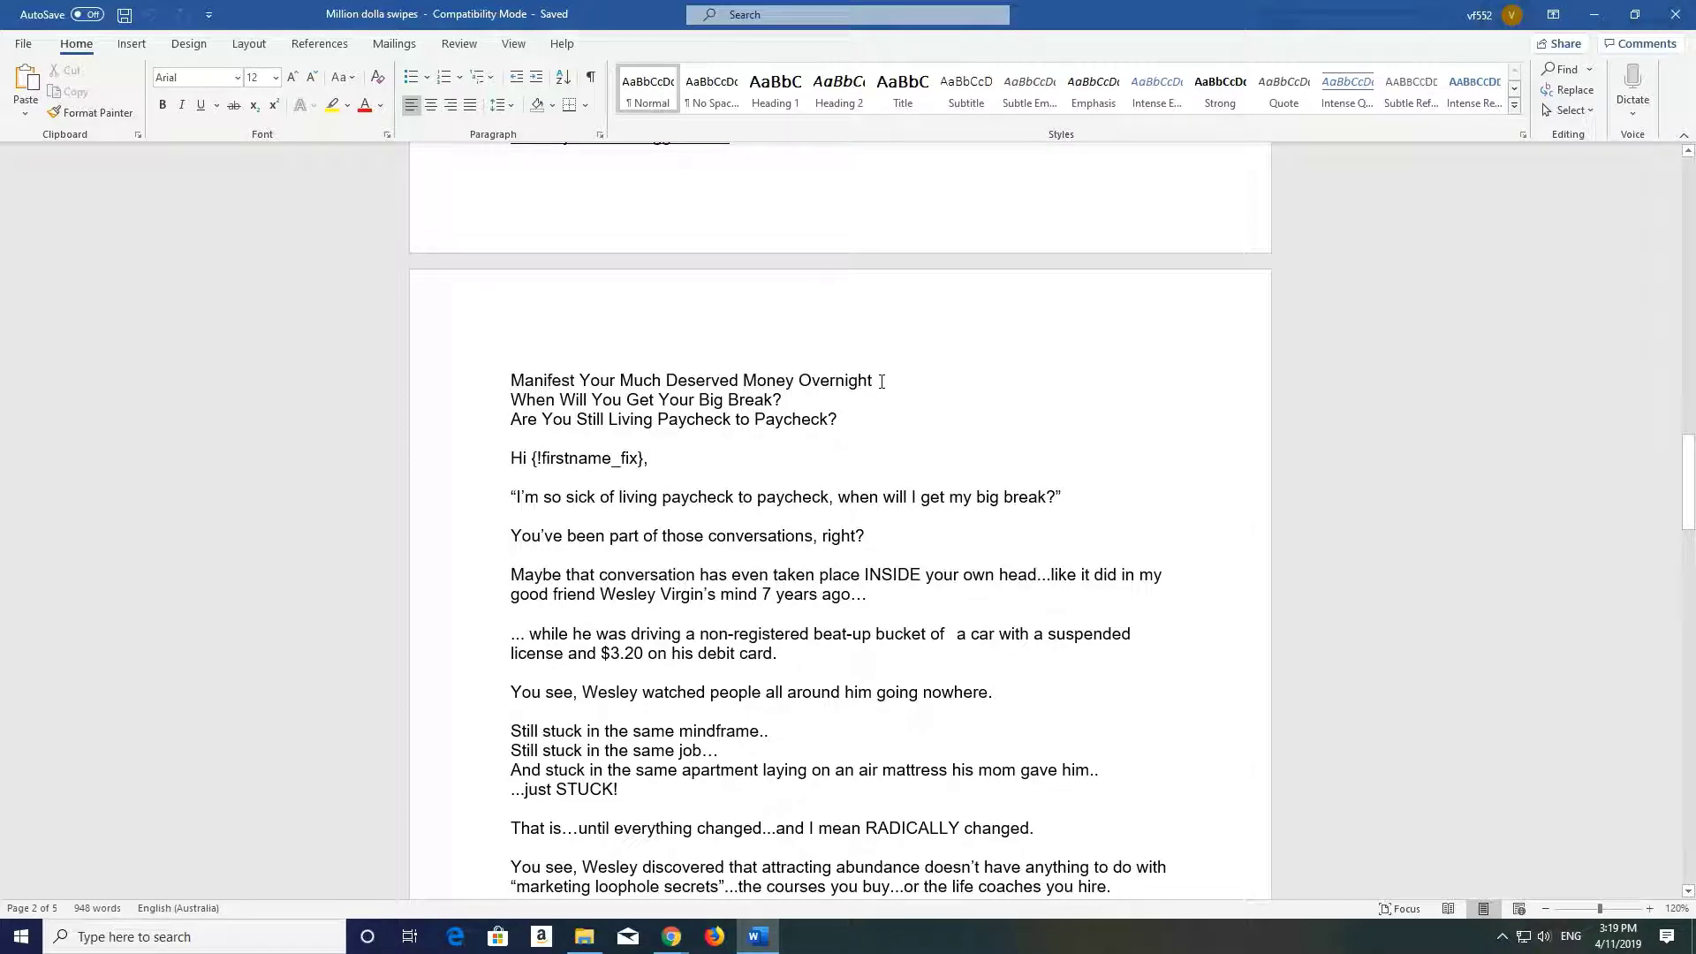
drag(844, 422, 520, 428)
key(ctrl+c)
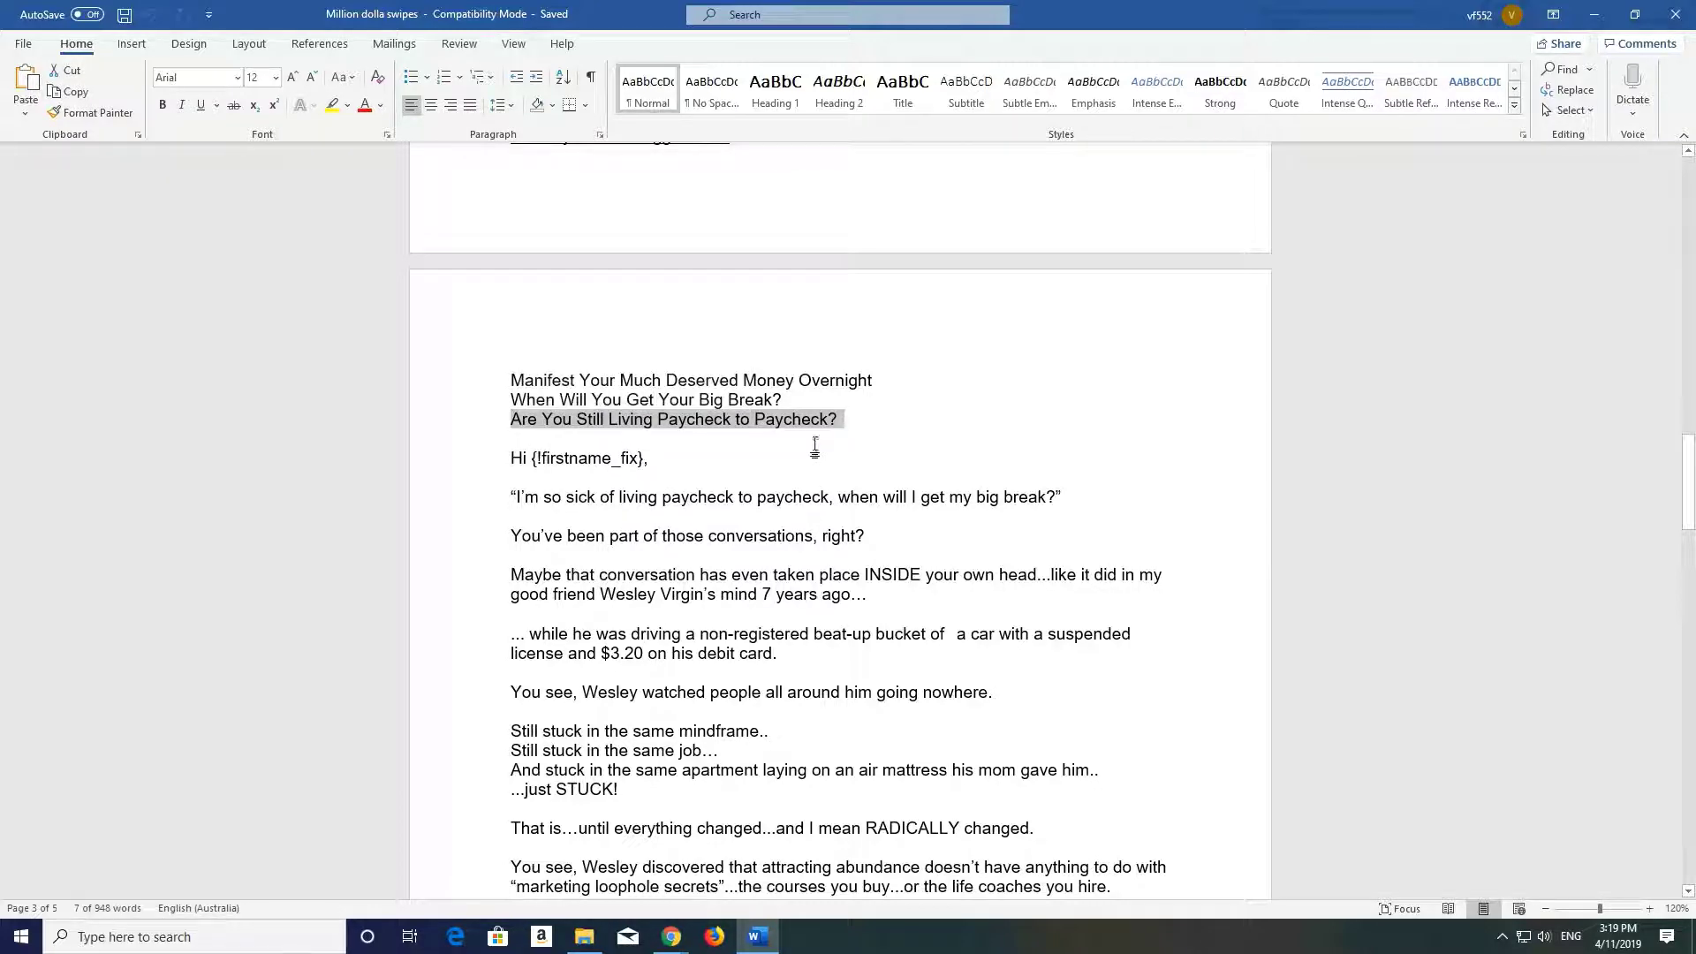
Back in the GetResponse email editor, replace the welcome heading with the copied "Are You Still Living Paycheck to Paycheck?"
key(alt+Tab)
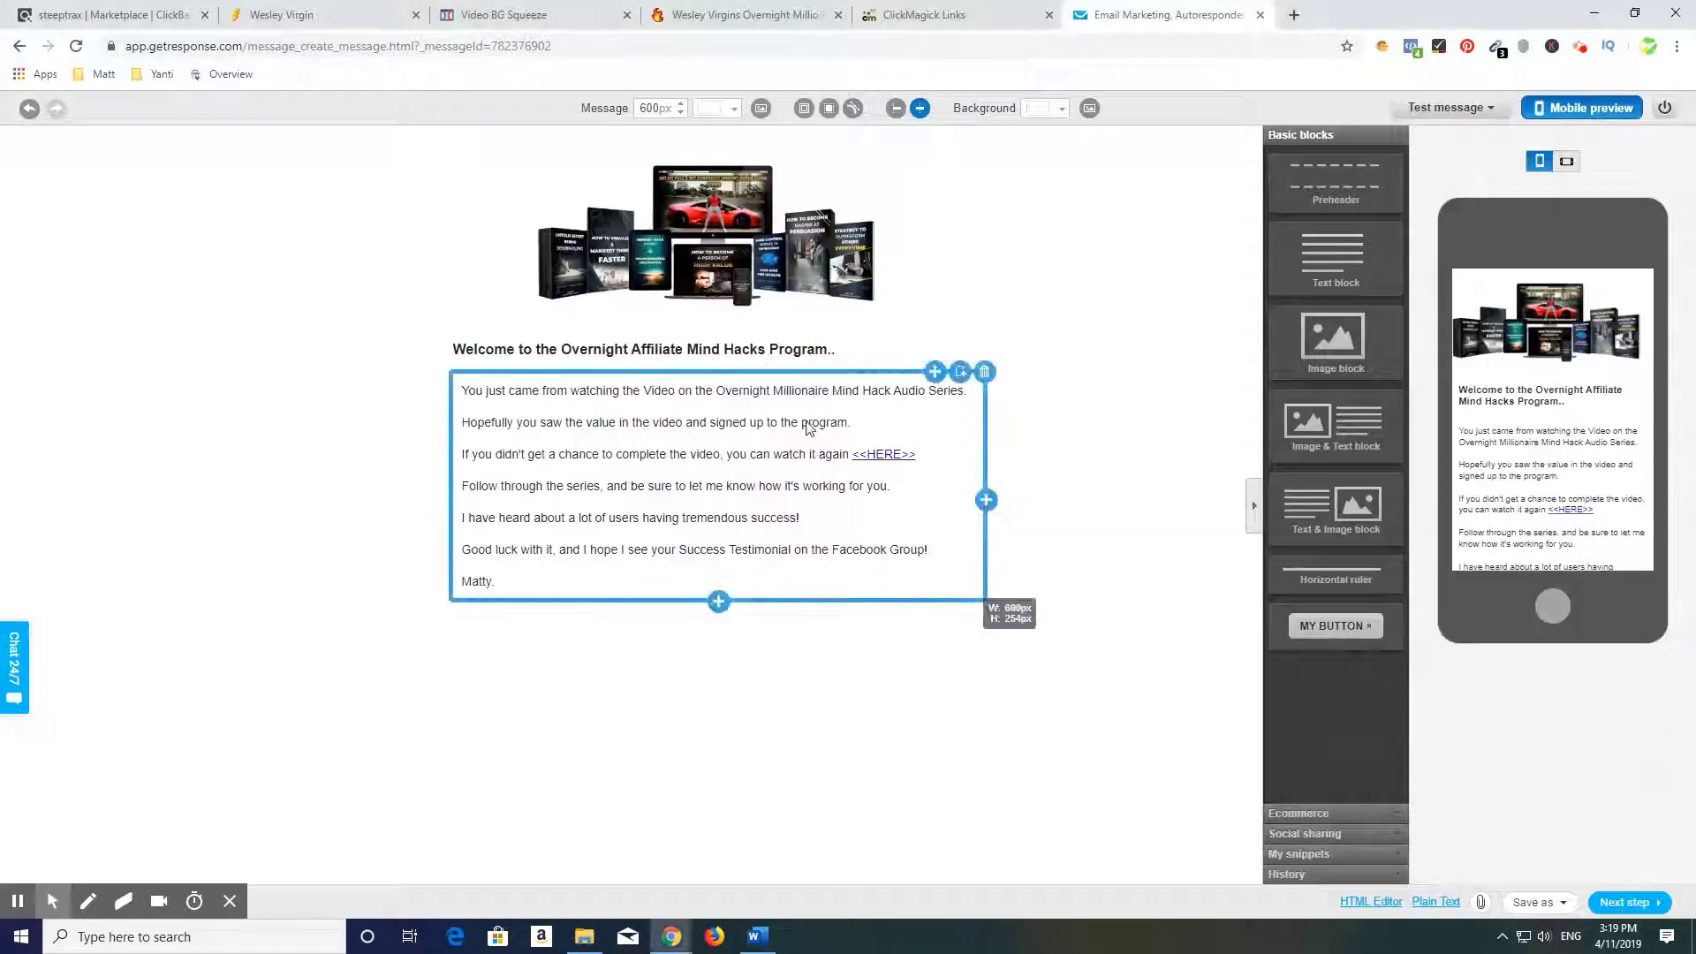
click(826, 349)
drag(833, 350, 461, 355)
triple_click(455, 353)
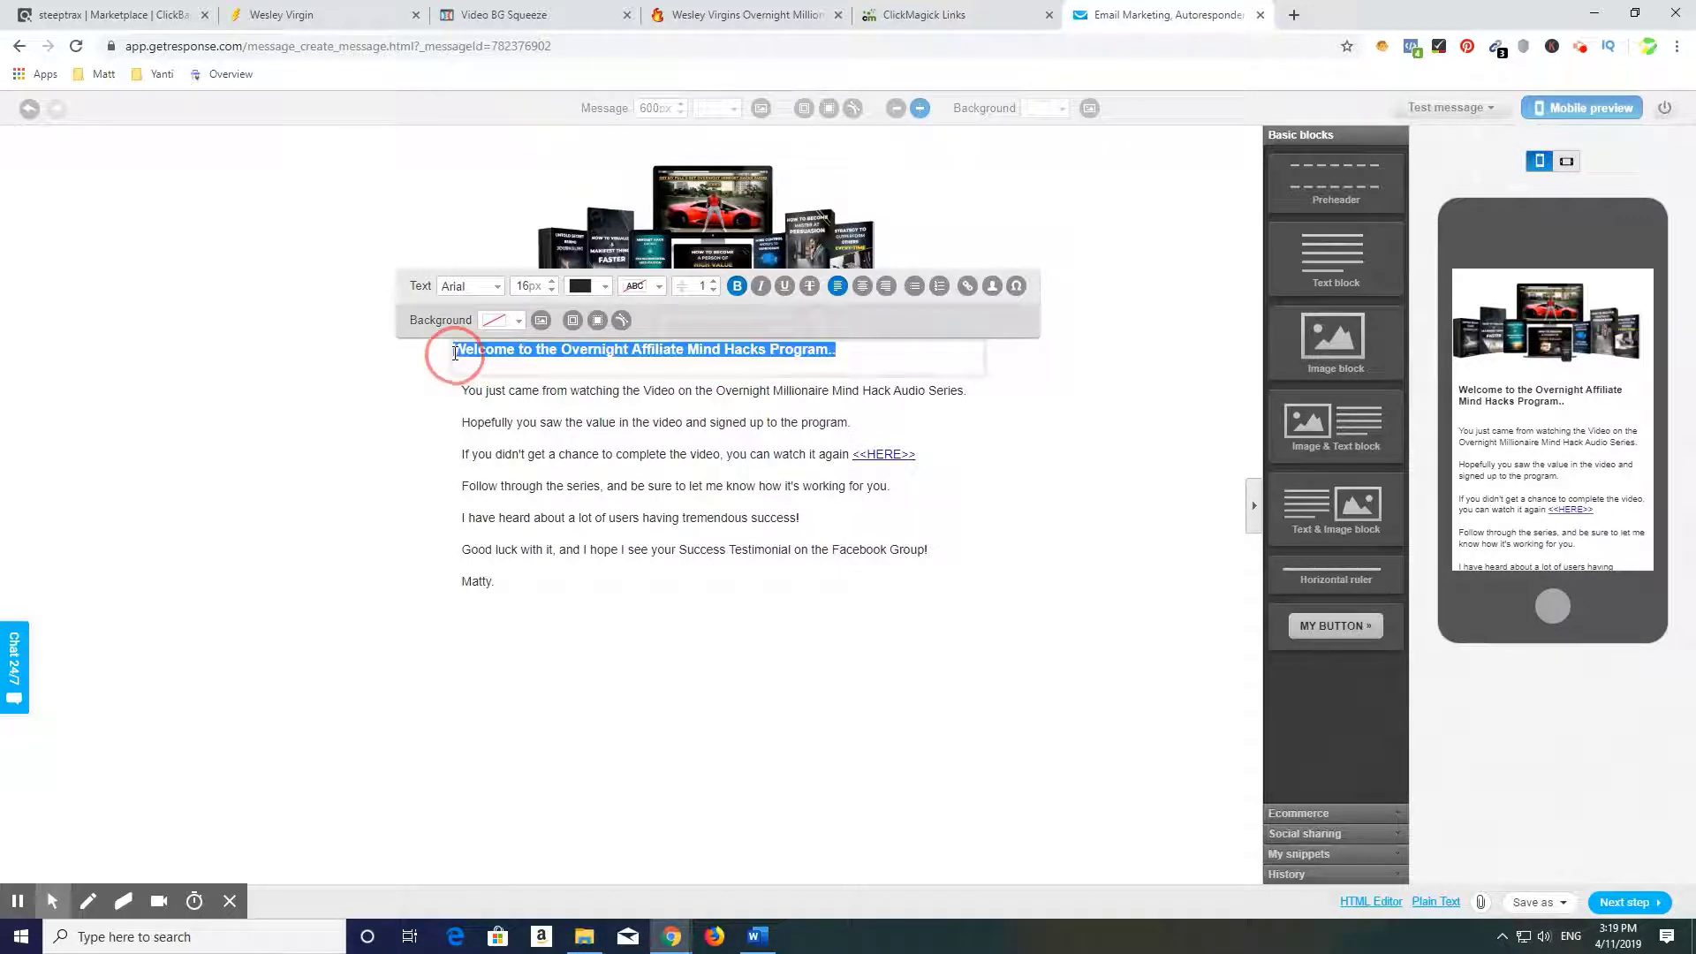
key(ctrl+v)
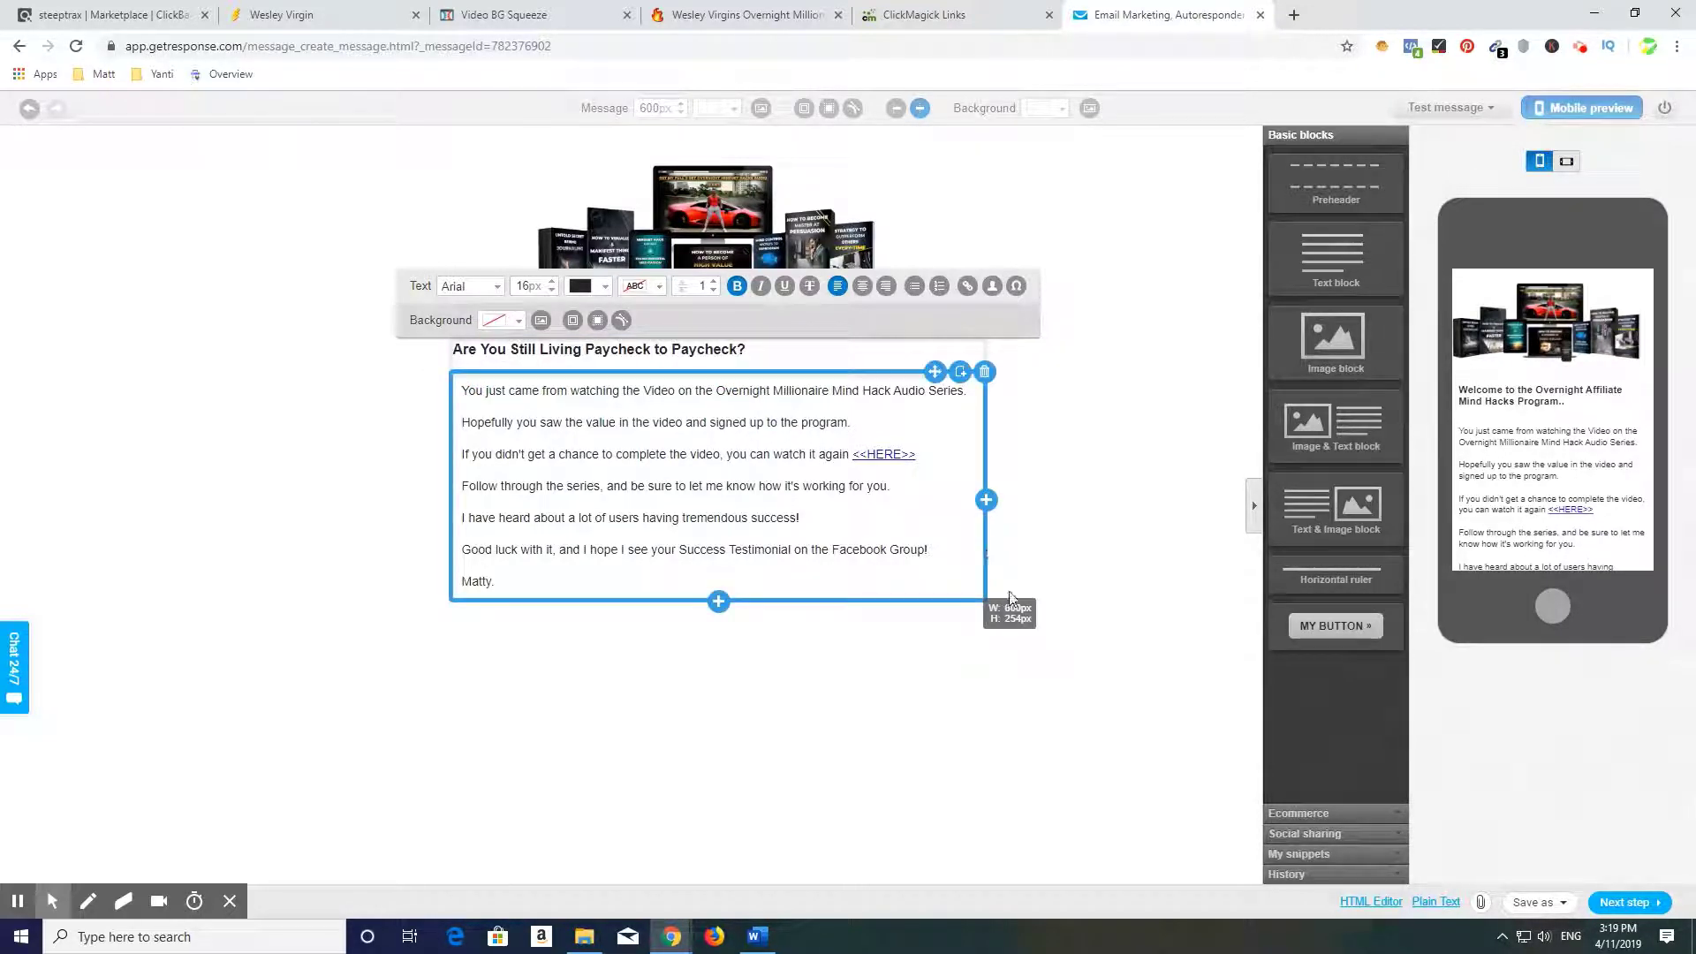
Copy the swipe email body in the Word document, from the "Hi {!firstname_fix}," greeting through the PS quote, and return to the GetResponse editor
key(alt+Tab)
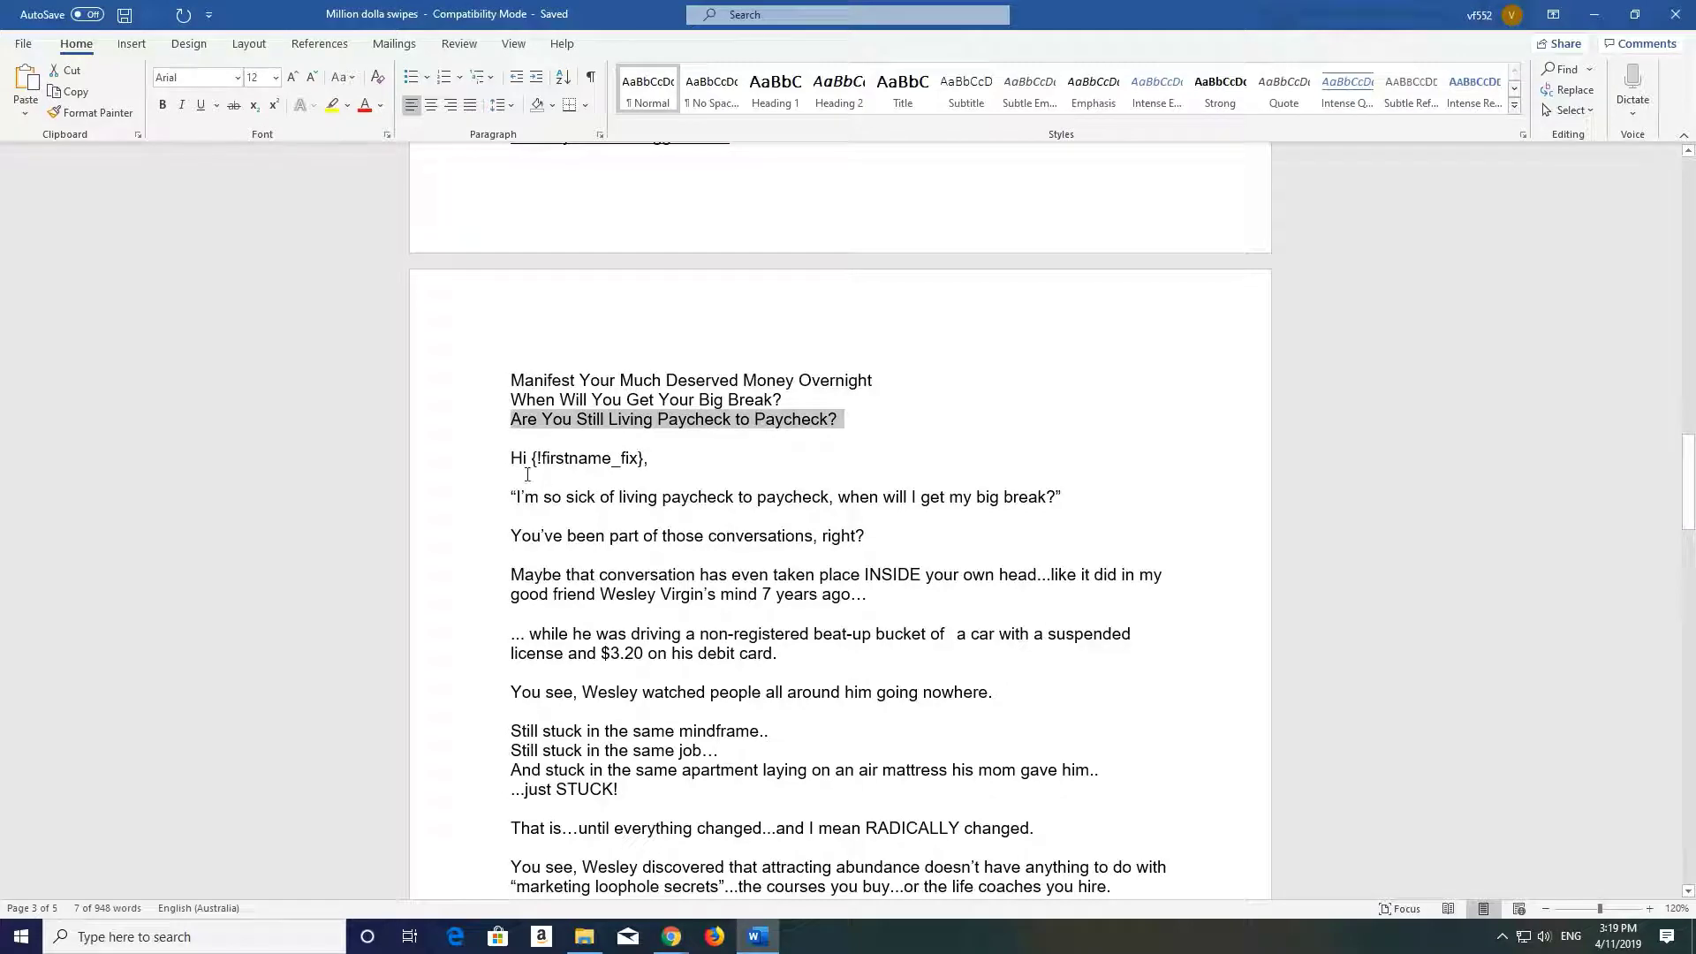
drag(517, 453, 1063, 815)
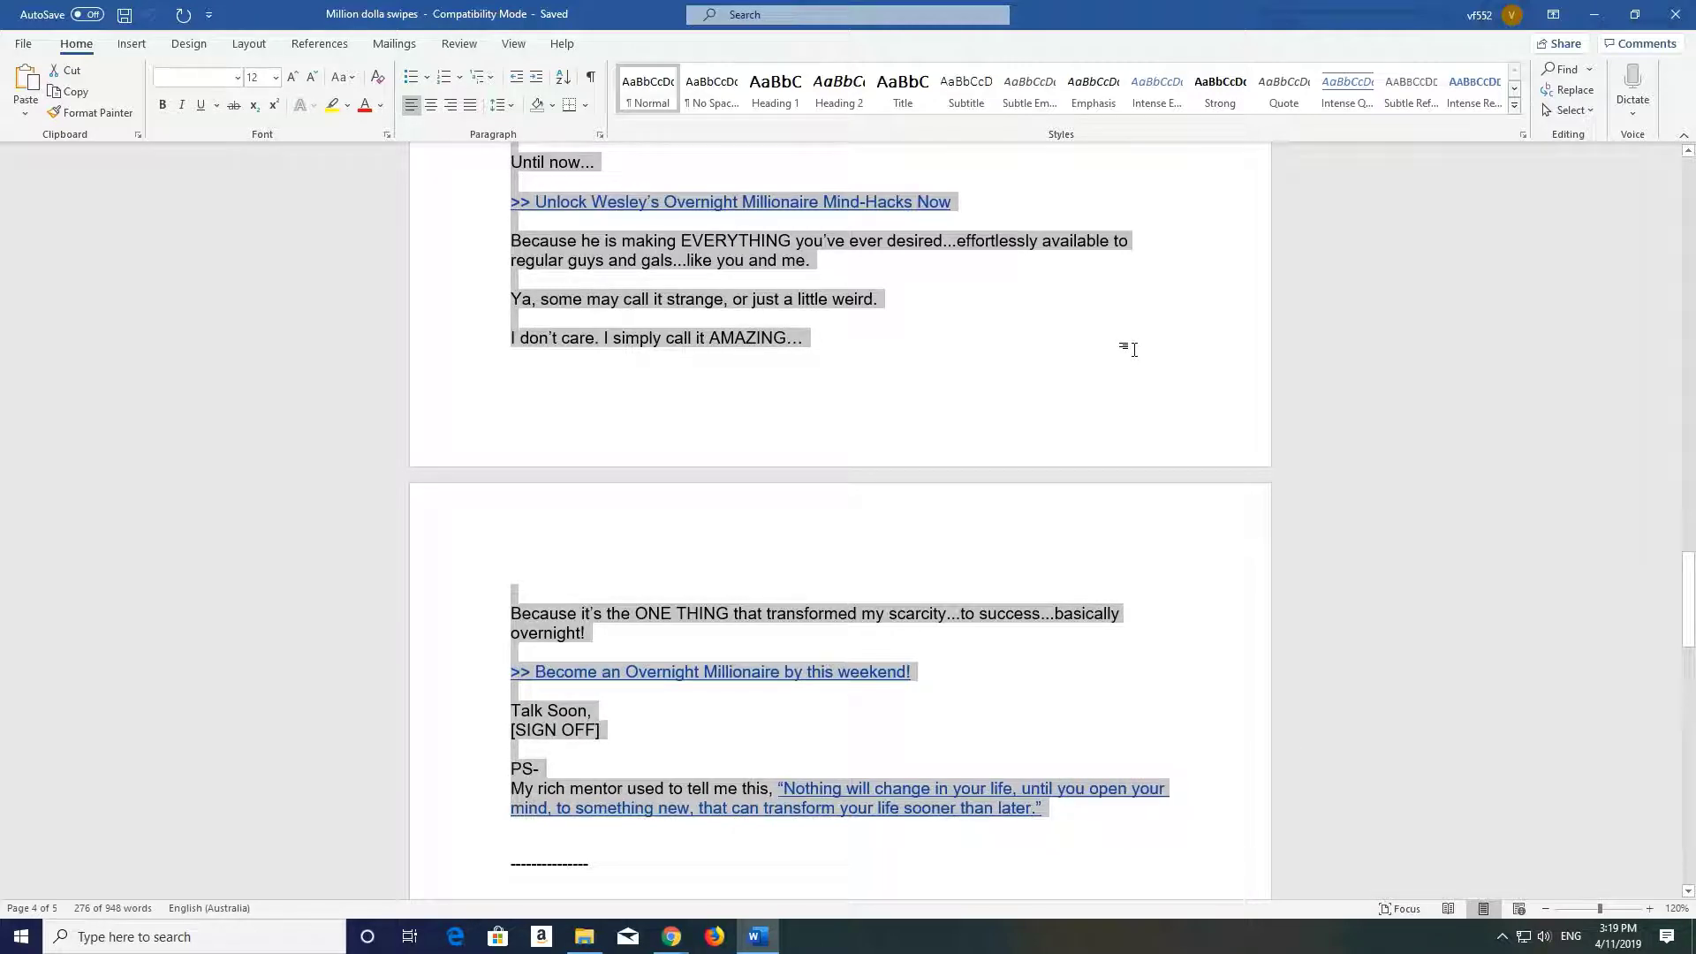
key(alt+Tab)
Replace the whole welcome message body beneath the heading with the copied swipe email text
click(658, 555)
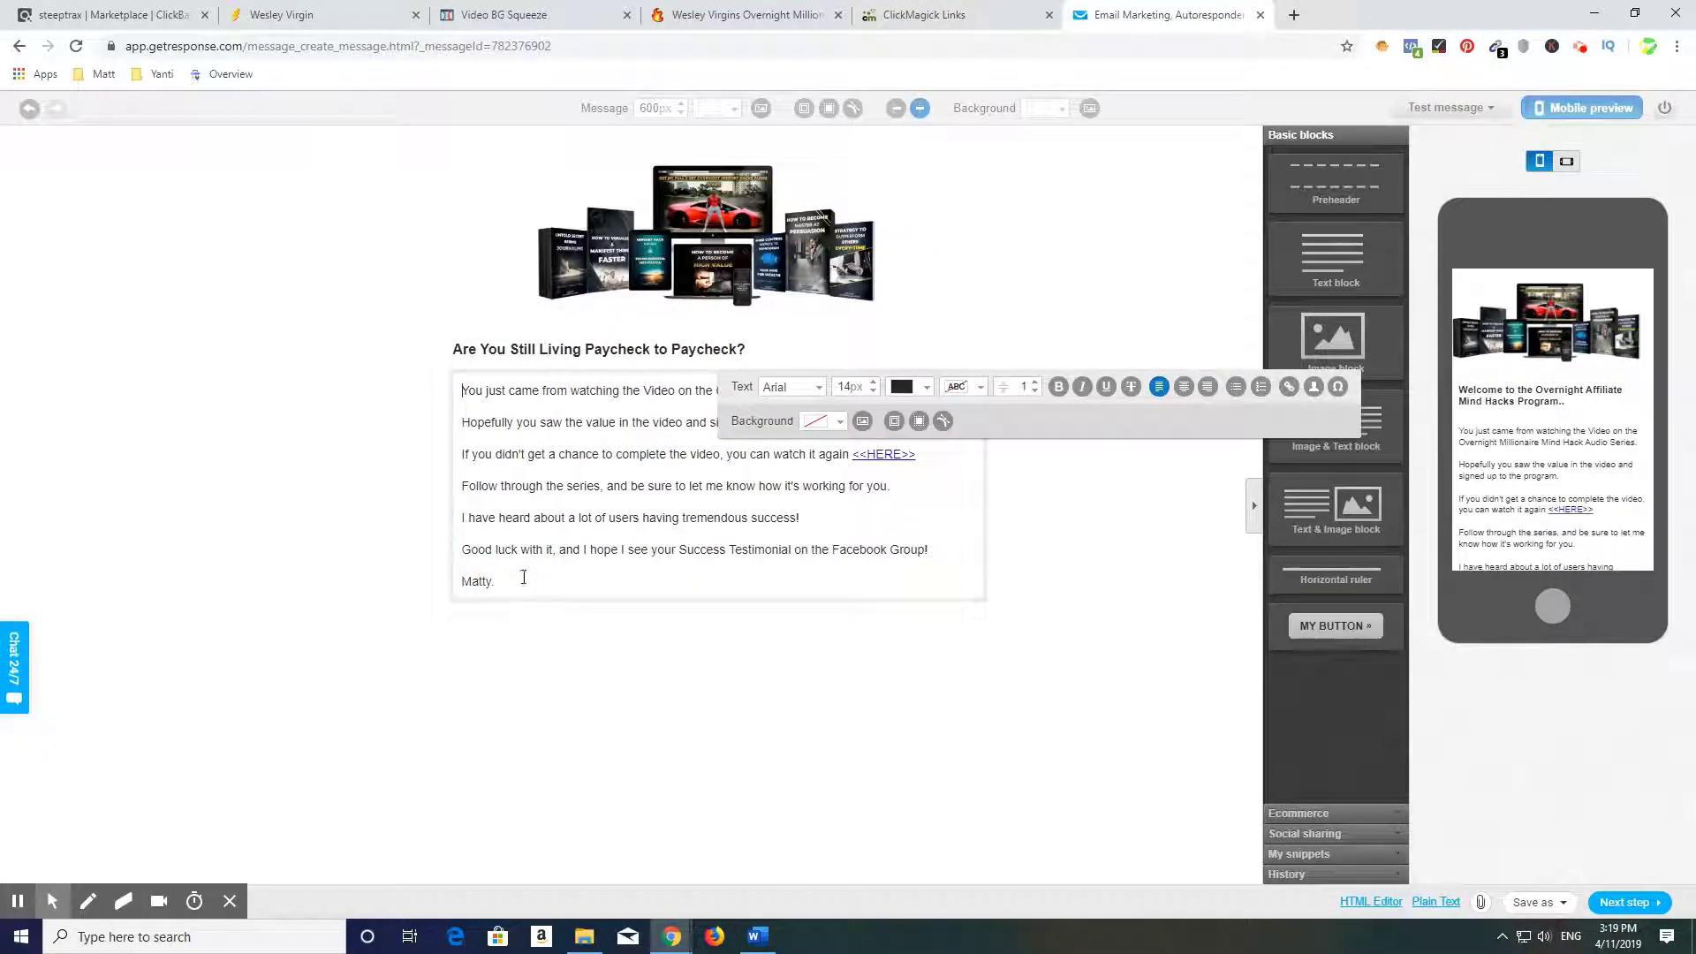
drag(523, 577, 468, 391)
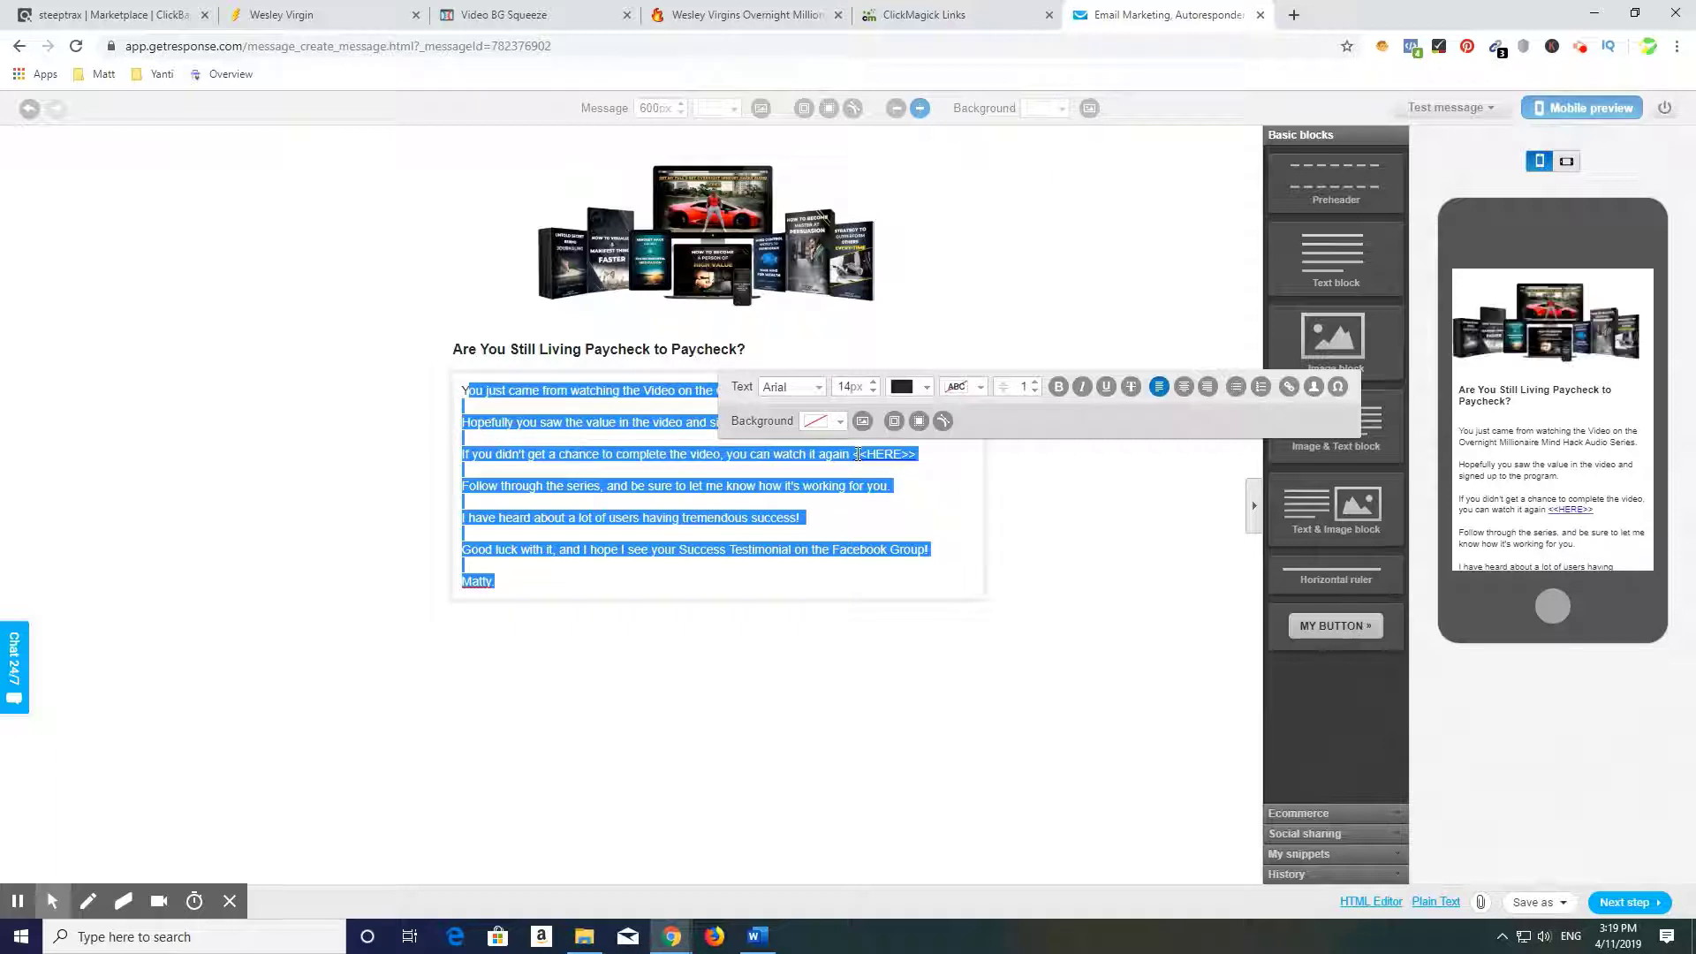
key(BackSpace)
key(BackSpace)
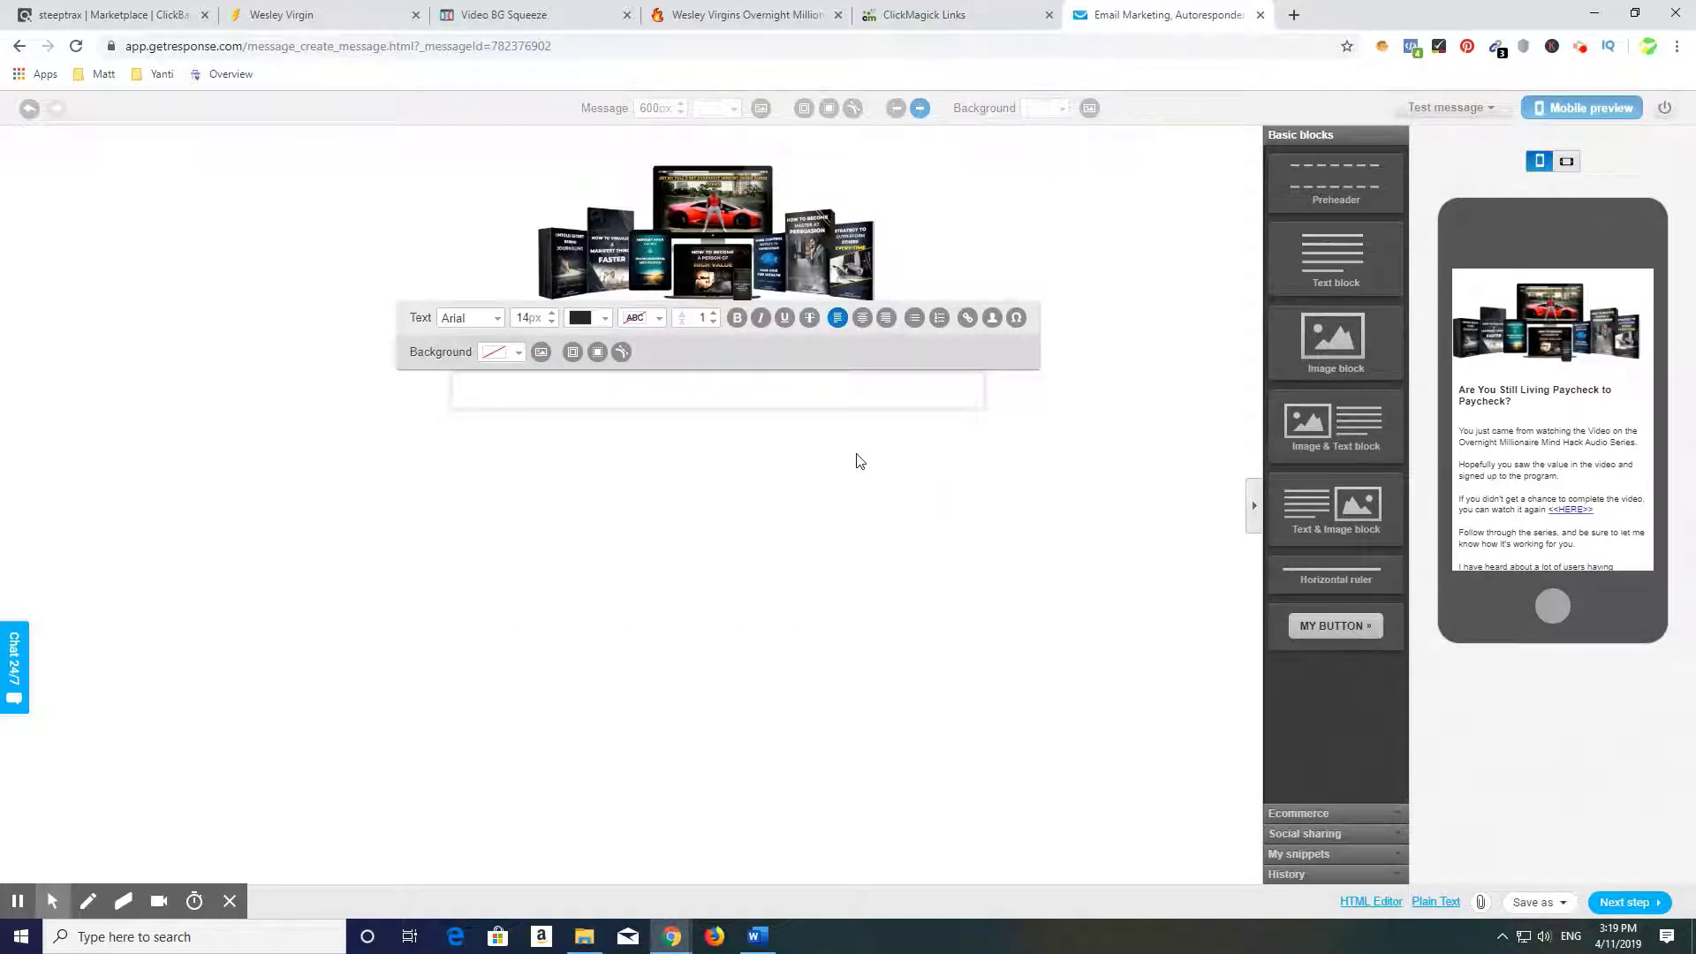
key(ctrl+v)
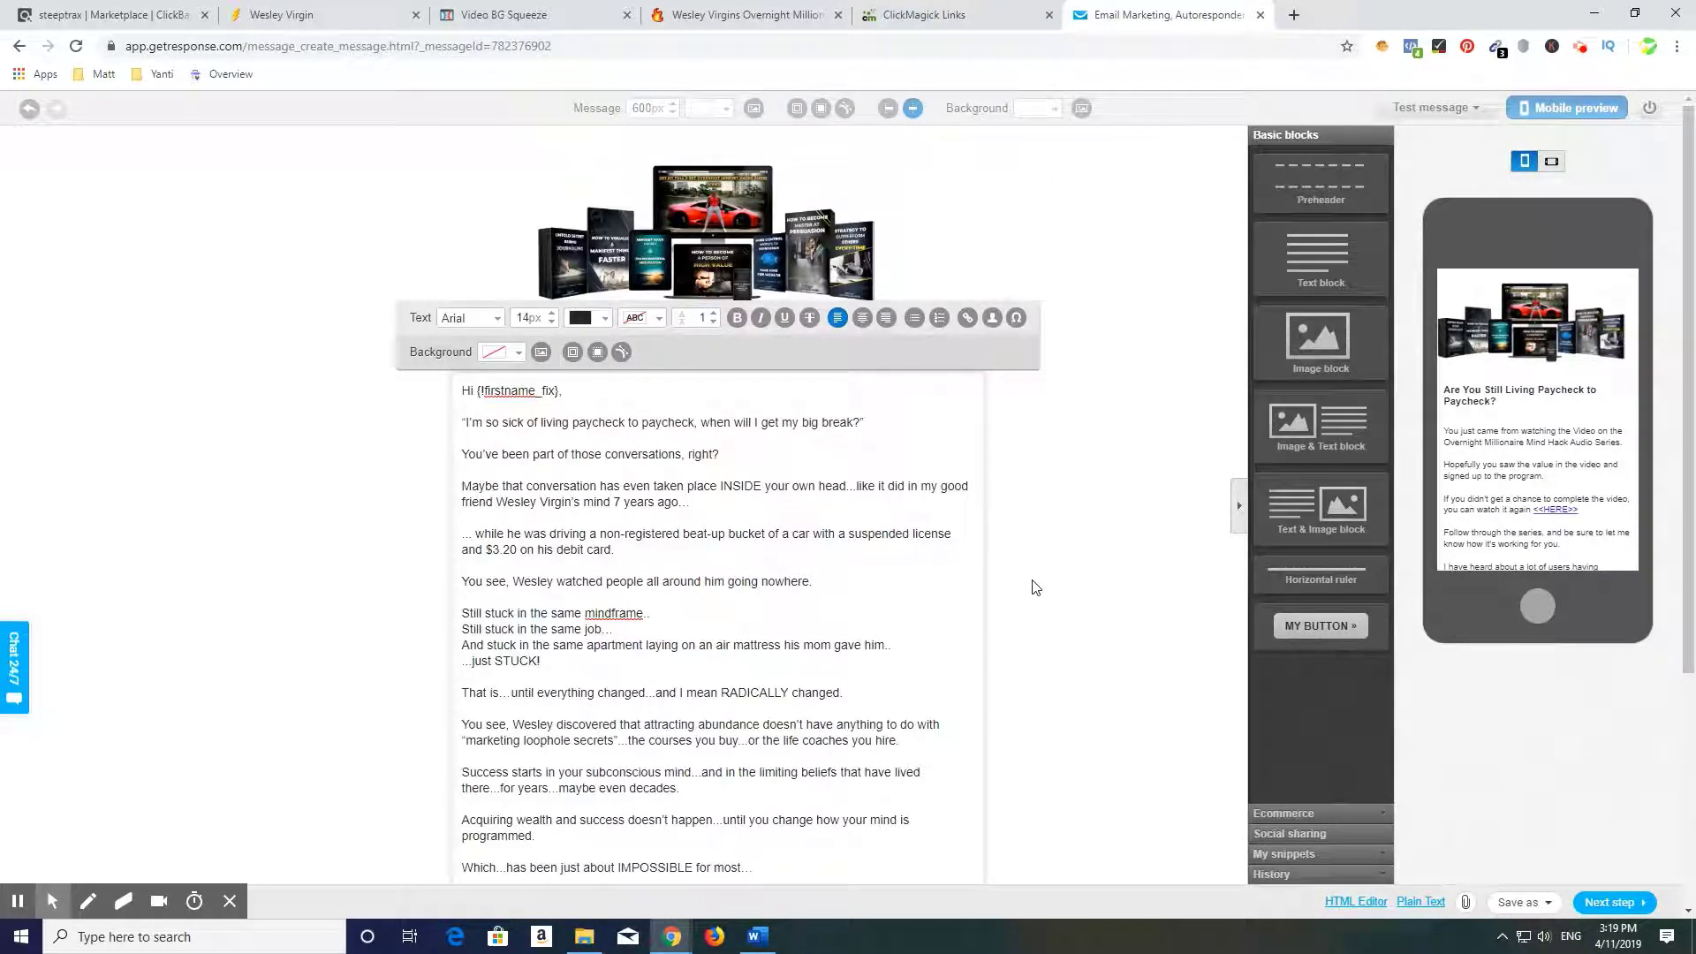
click(1035, 587)
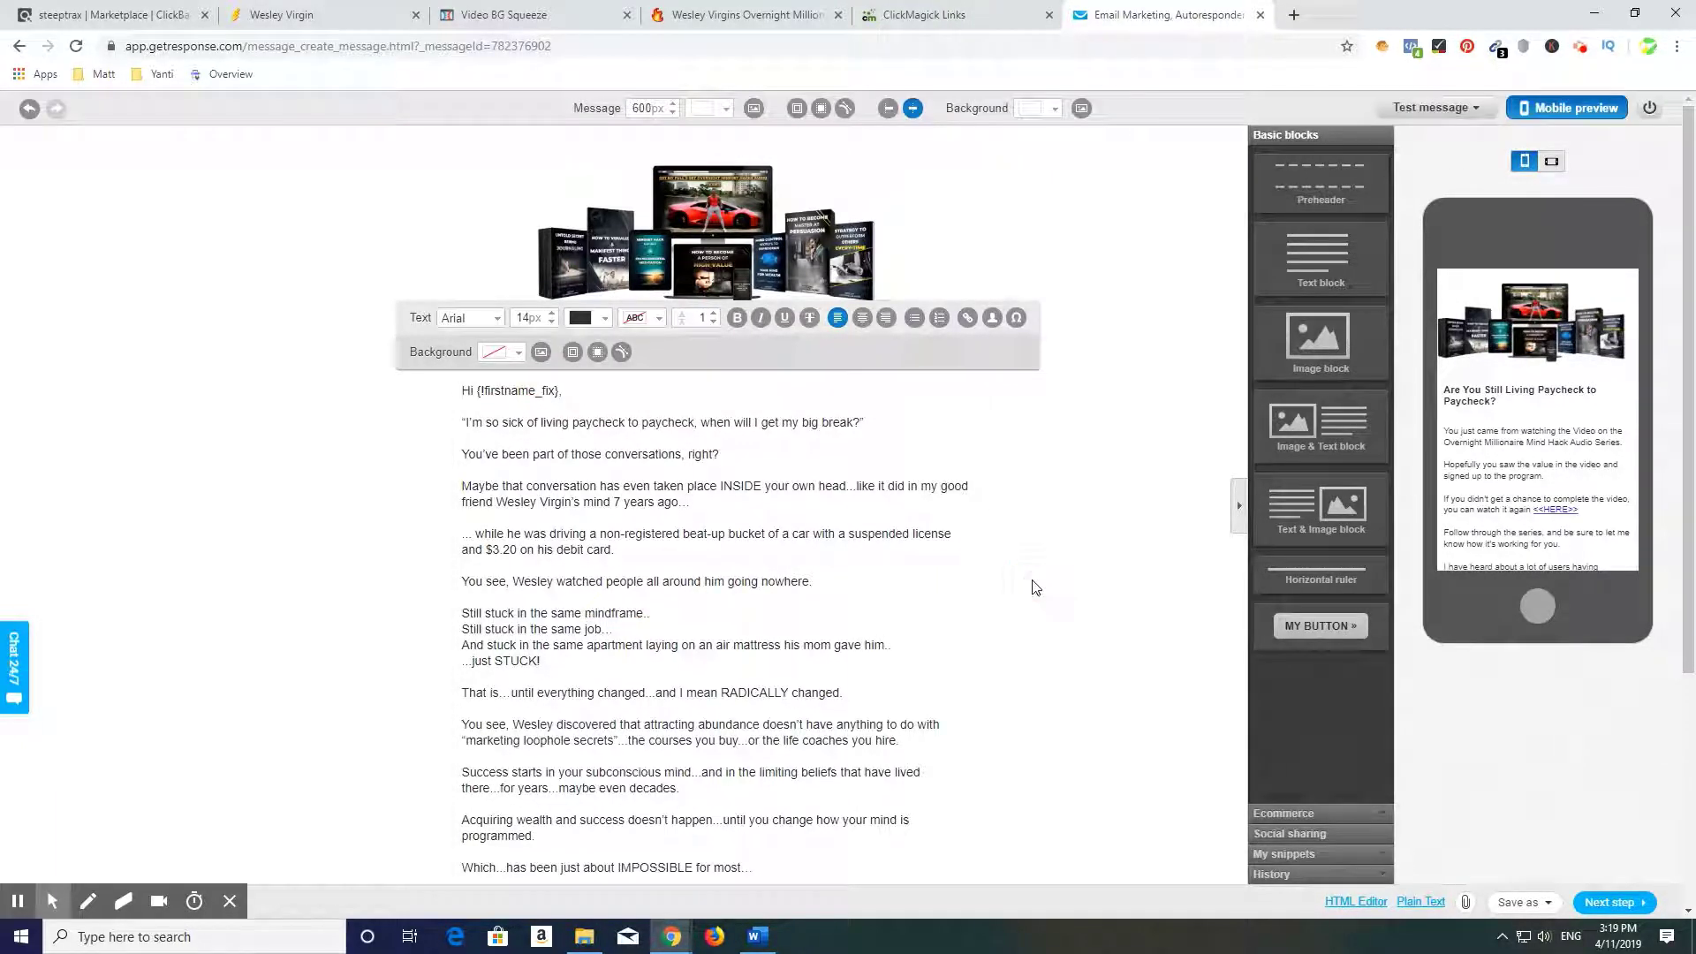
Replace the first-name placeholder in the greeting so it reads "Hi.." plus the sender's first name and "Here again.."
click(531, 392)
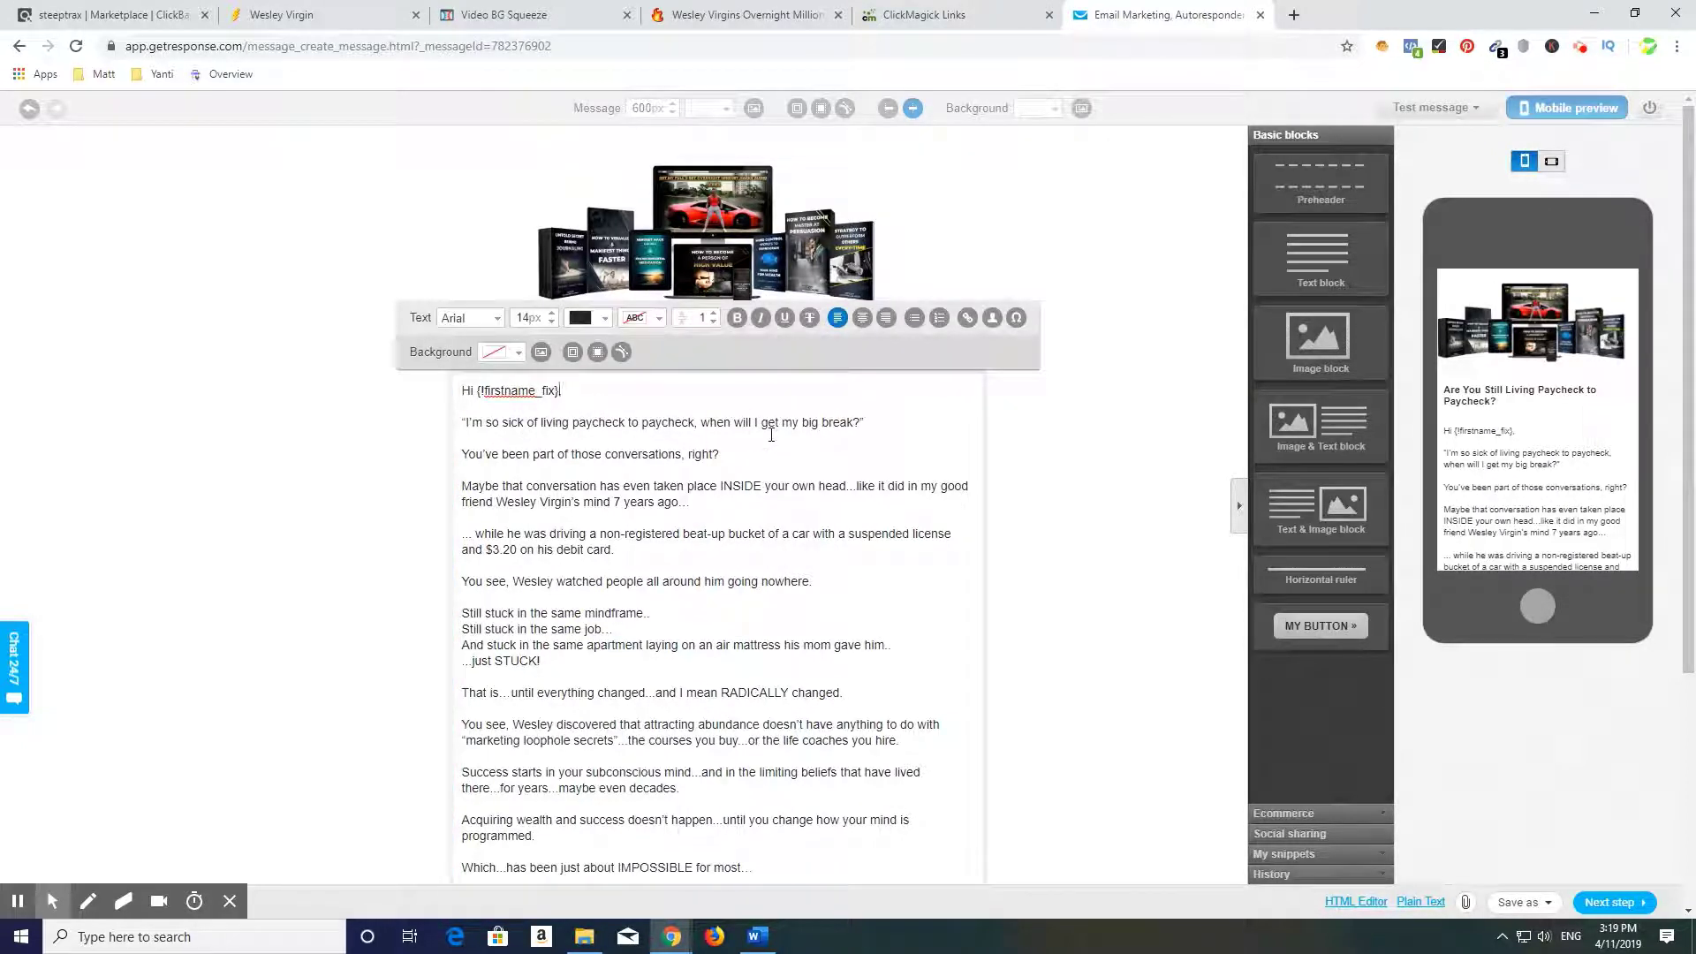
key(BackSpace)
key(BackSpace)
key(BackSpace)
key(BackSpace)
key(BackSpace)
key(BackSpace)
key(BackSpace)
text(.. Matty Here)
click(1089, 541)
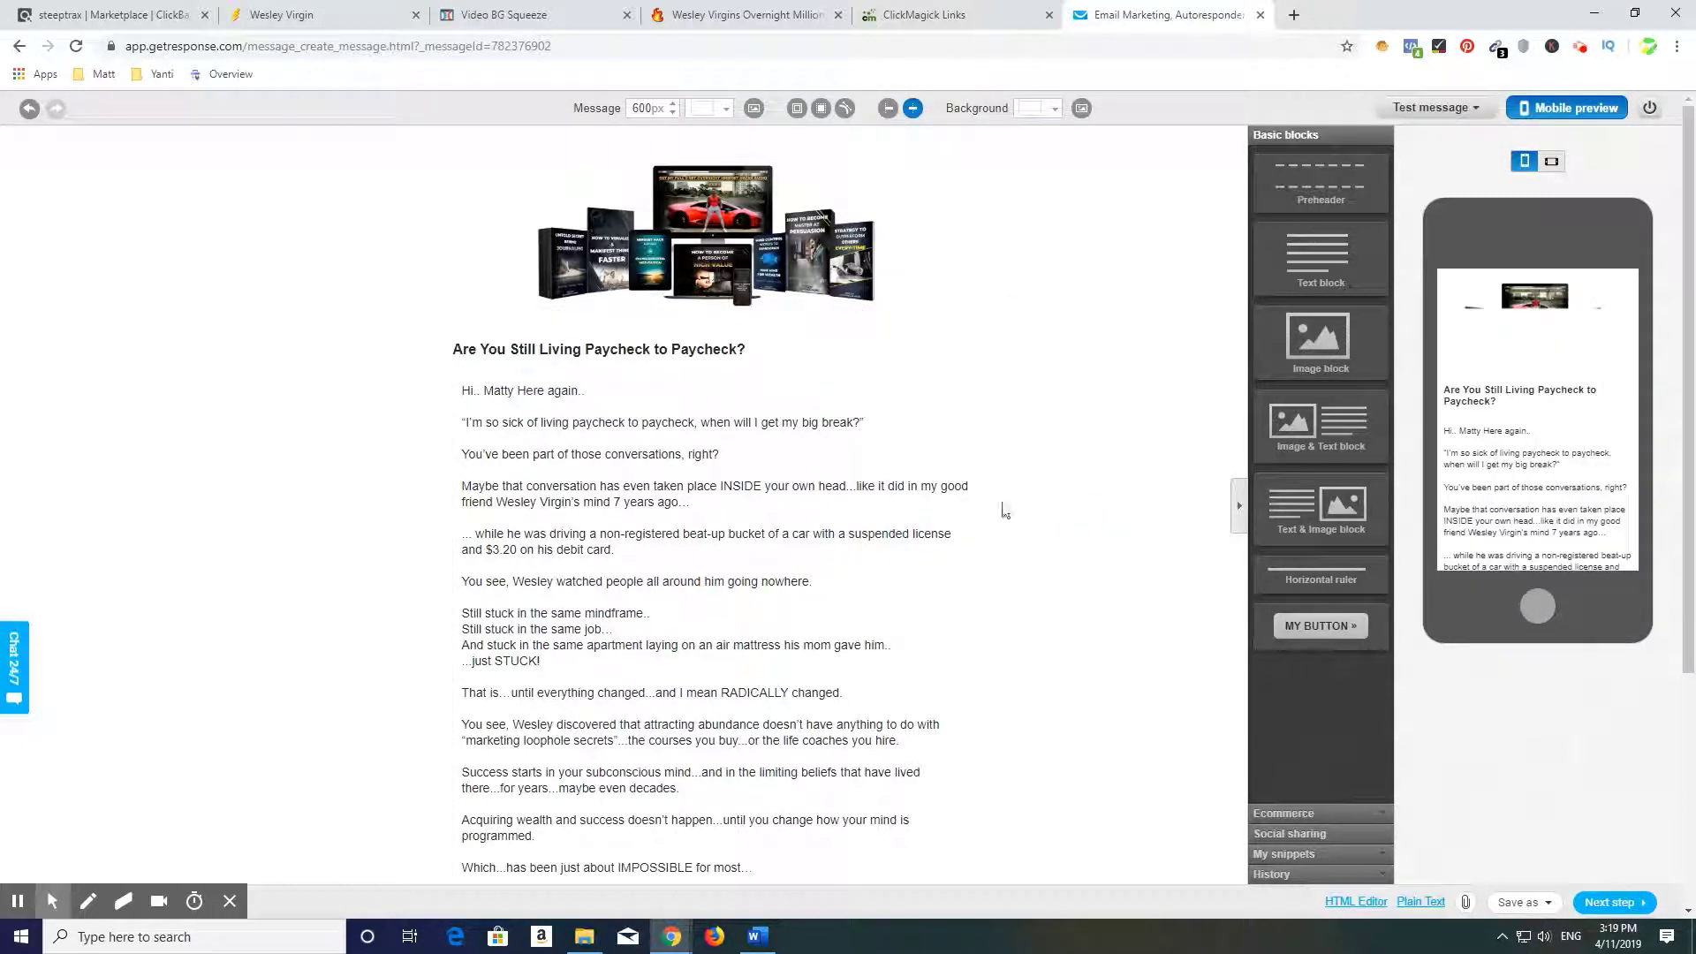
Add ">>" to the end of the "Overnight Millionaire Mind-Hacks Now" call-to-action line in the message body
scroll(685, 531, down, 2)
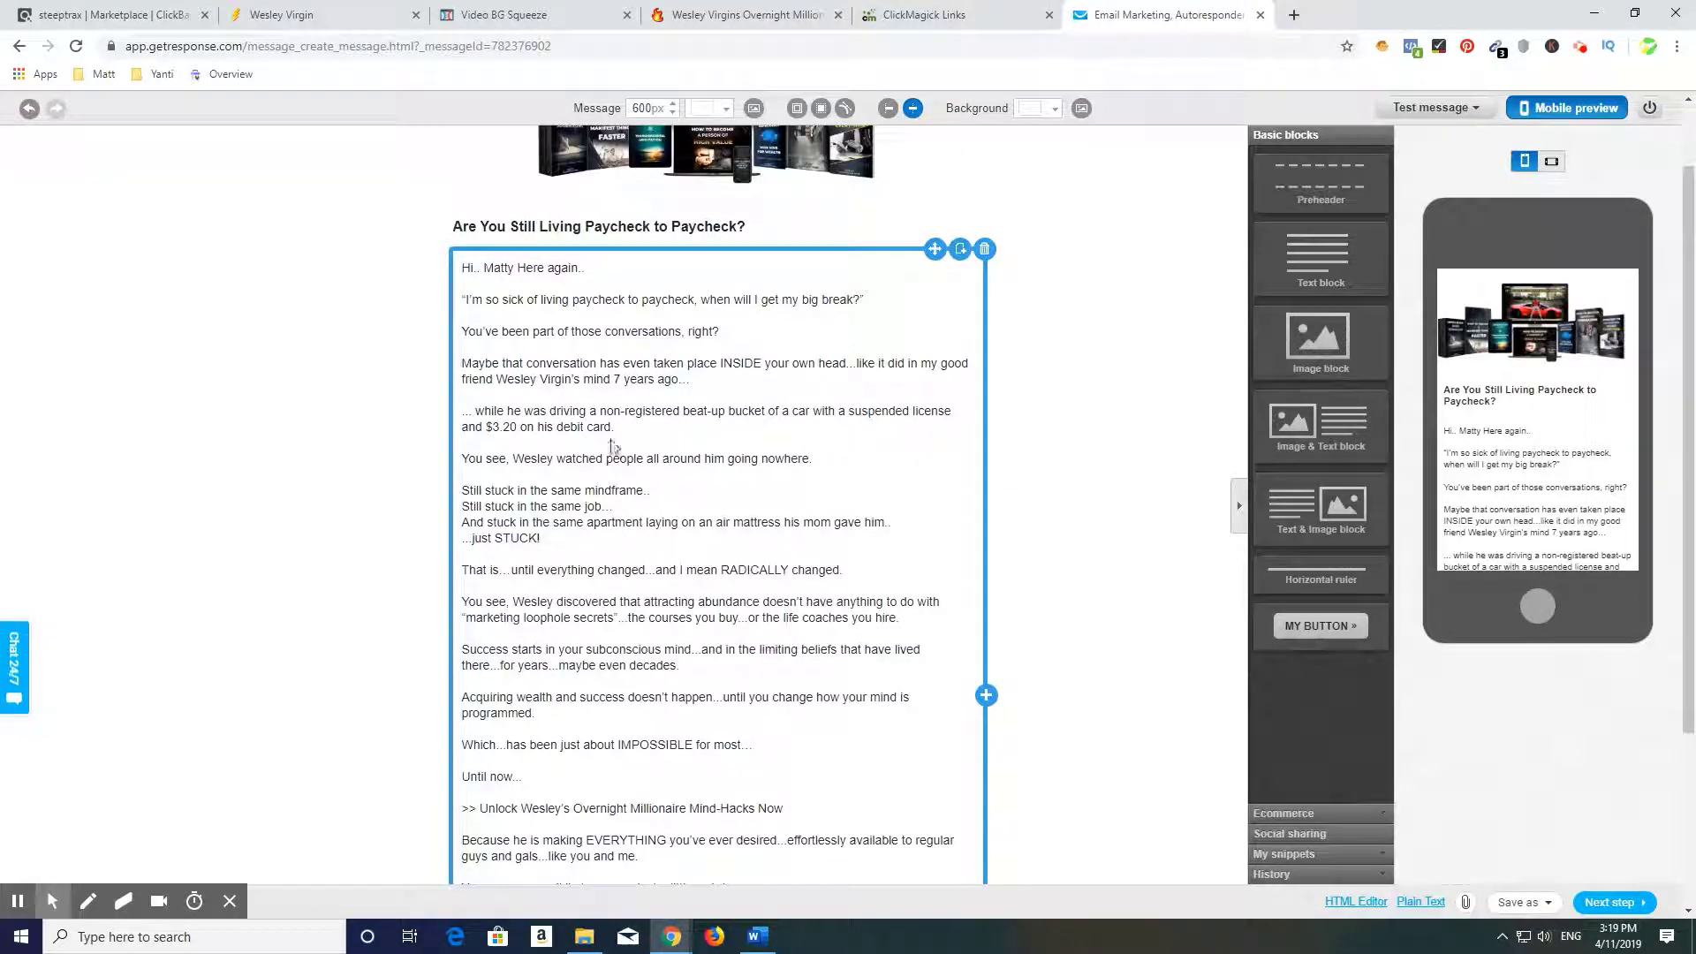
scroll(636, 526, down, 1)
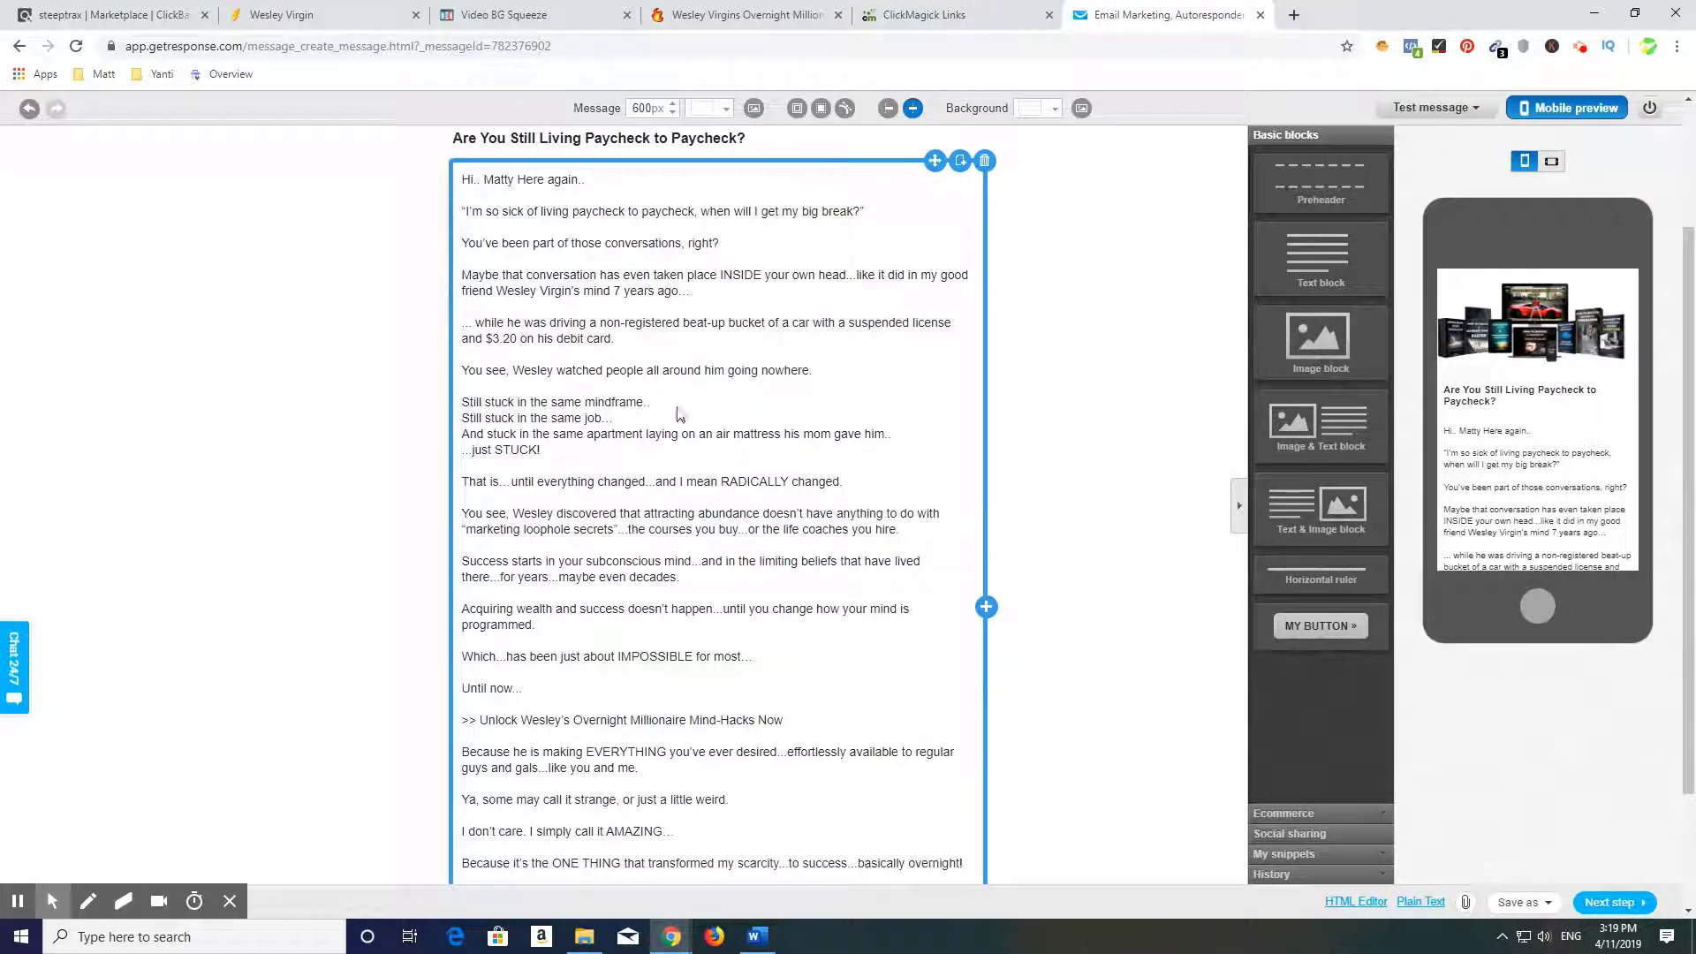
scroll(658, 504, down, 2)
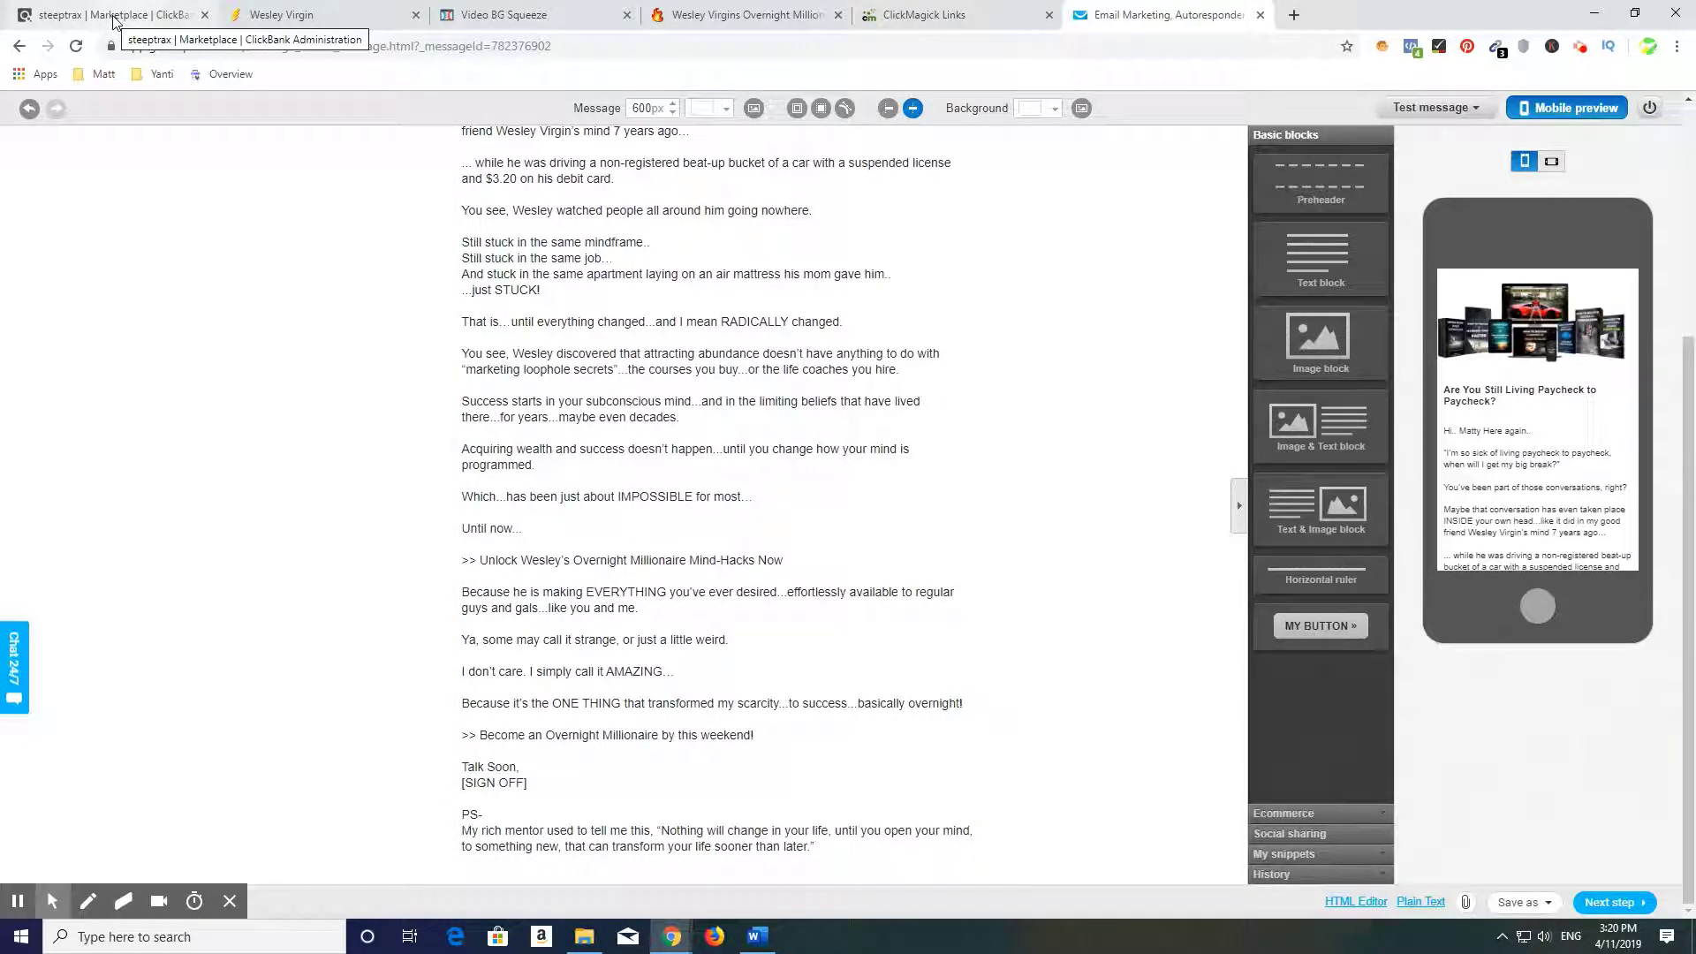
scroll(777, 574, up, 5)
click(770, 650)
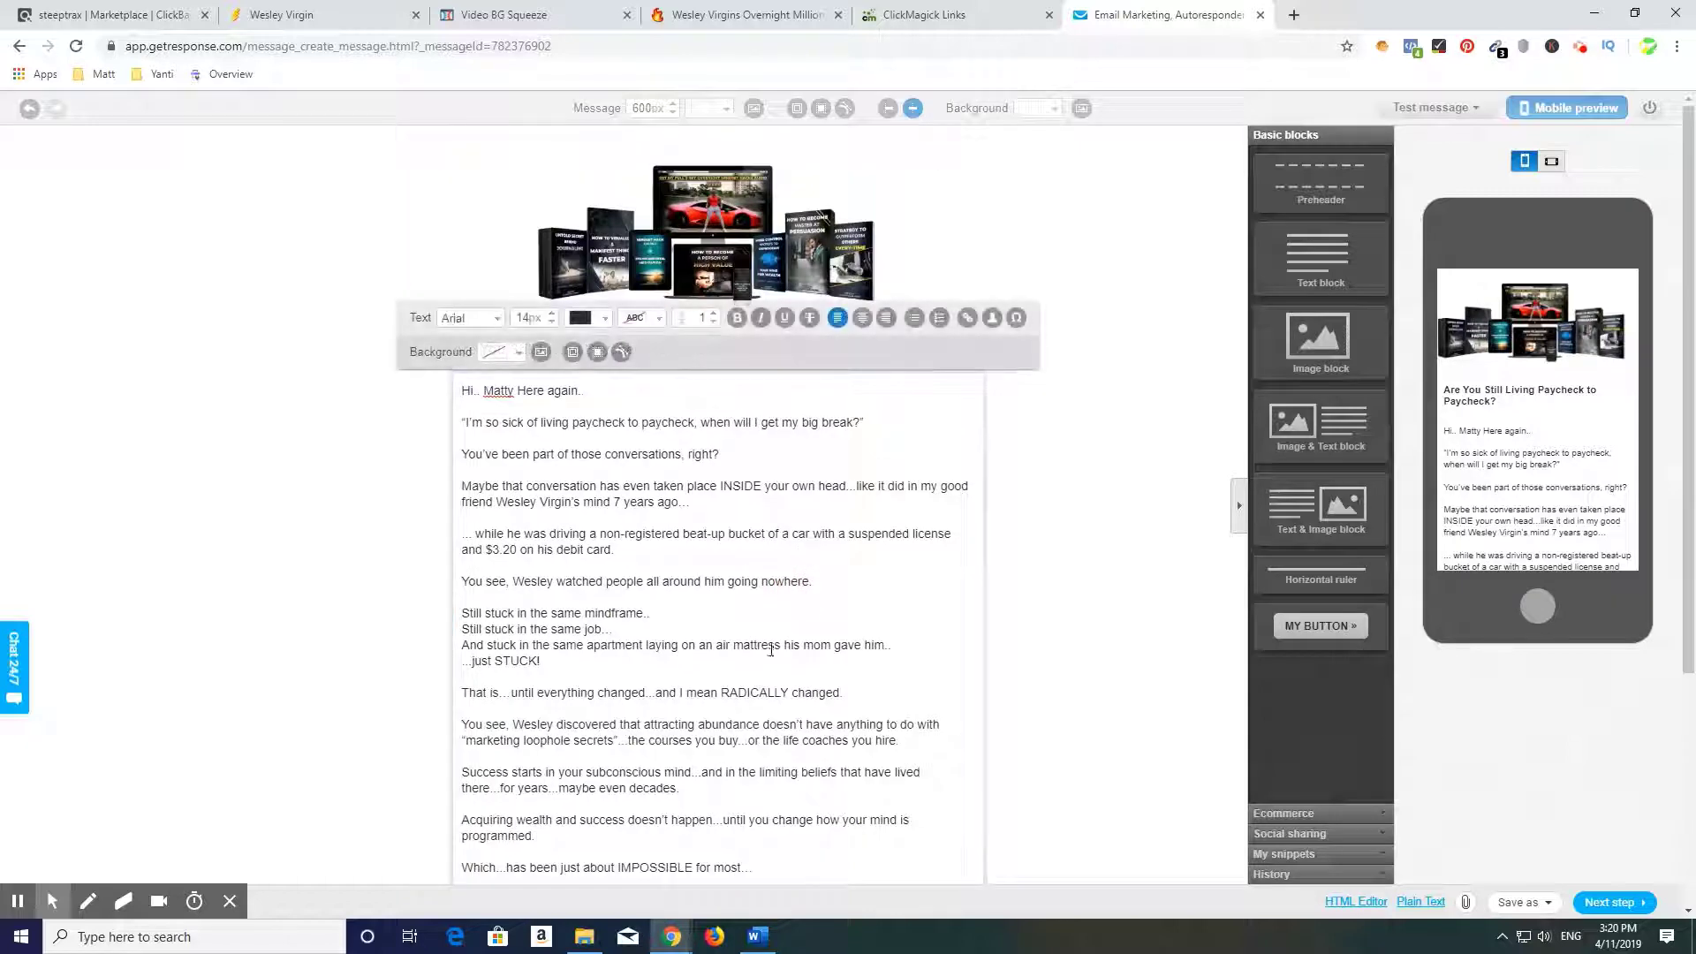
scroll(770, 650, down, 3)
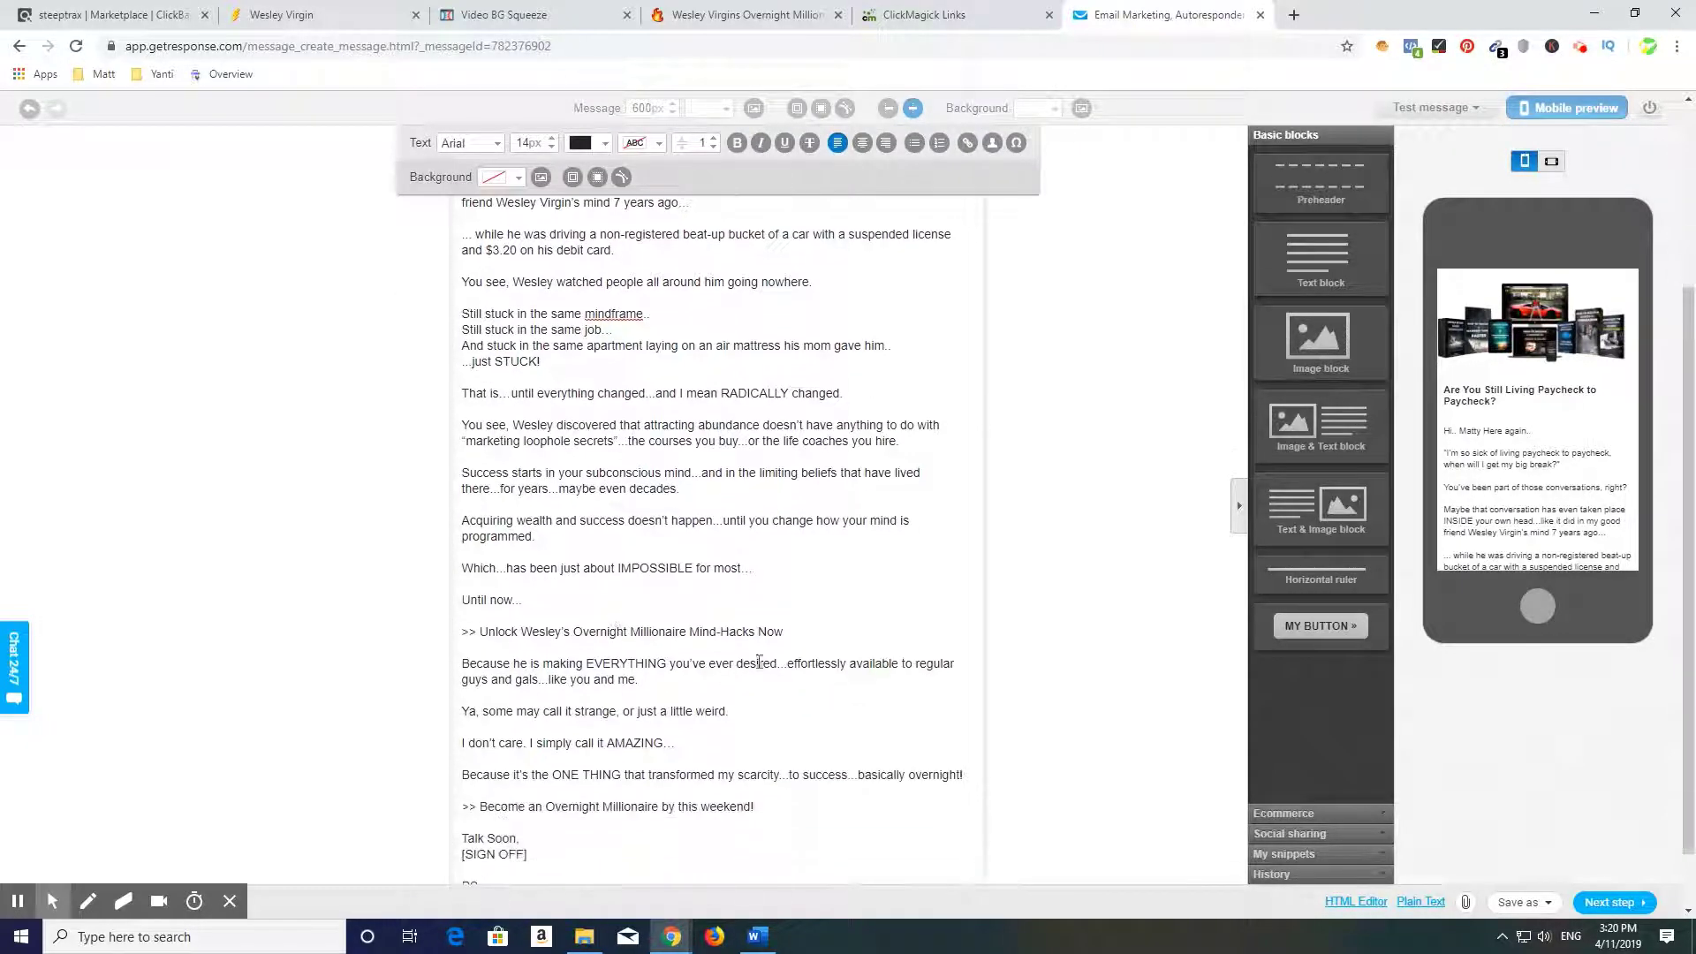
click(801, 631)
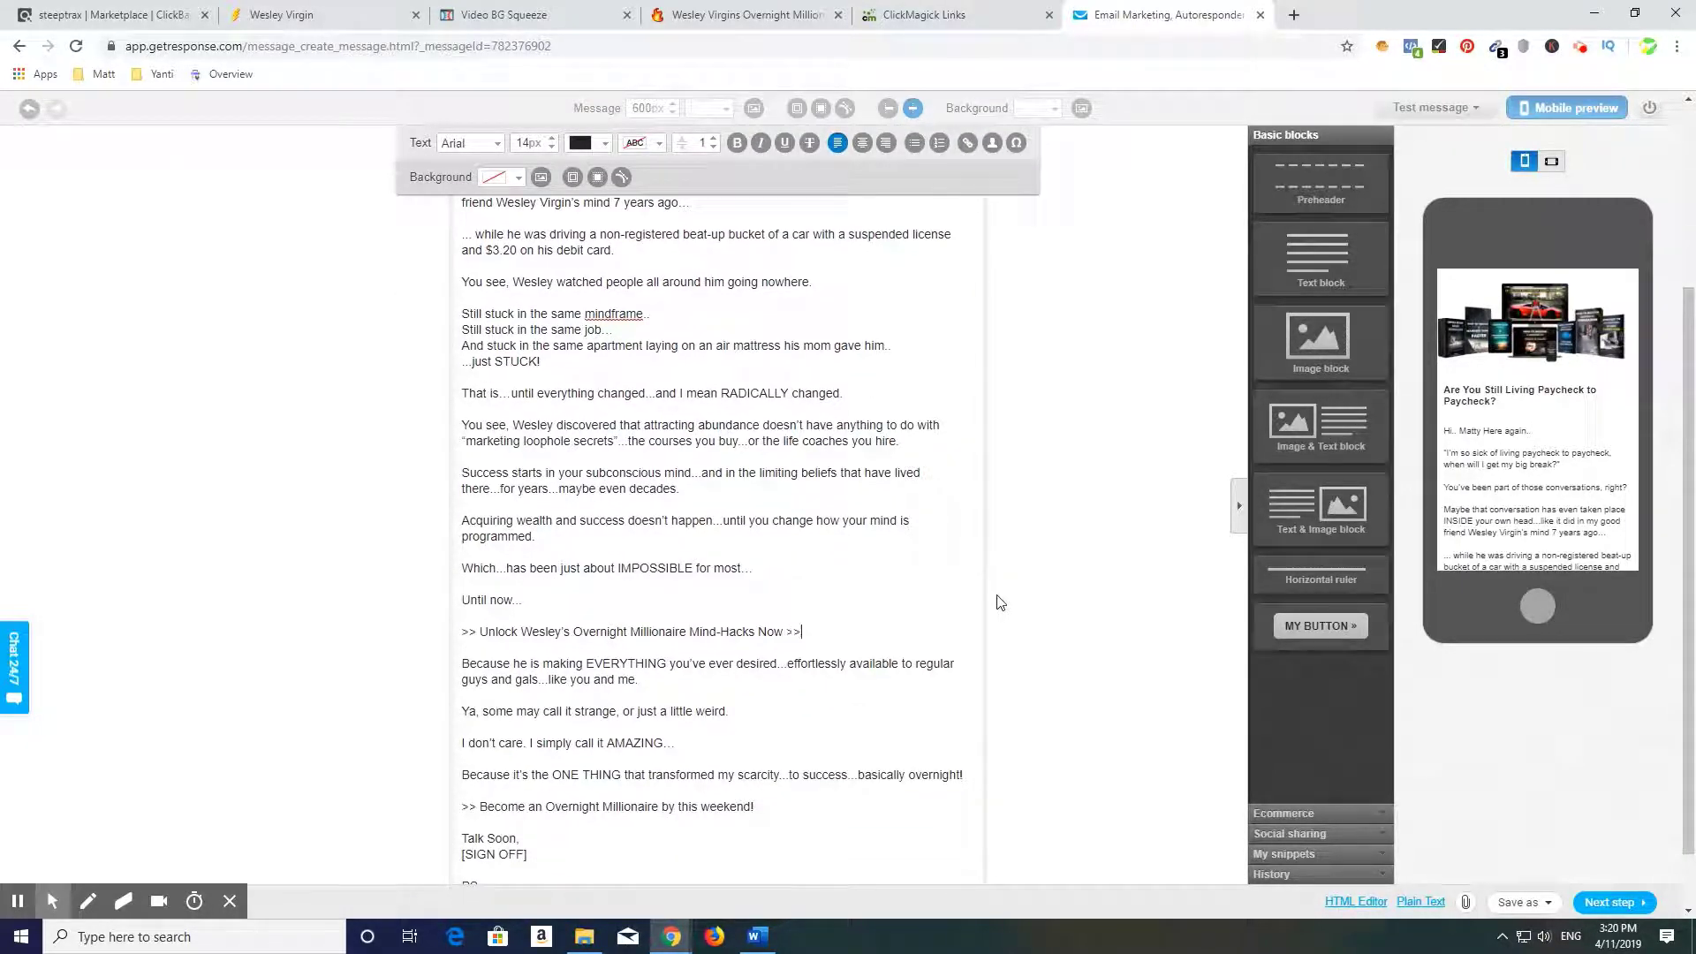